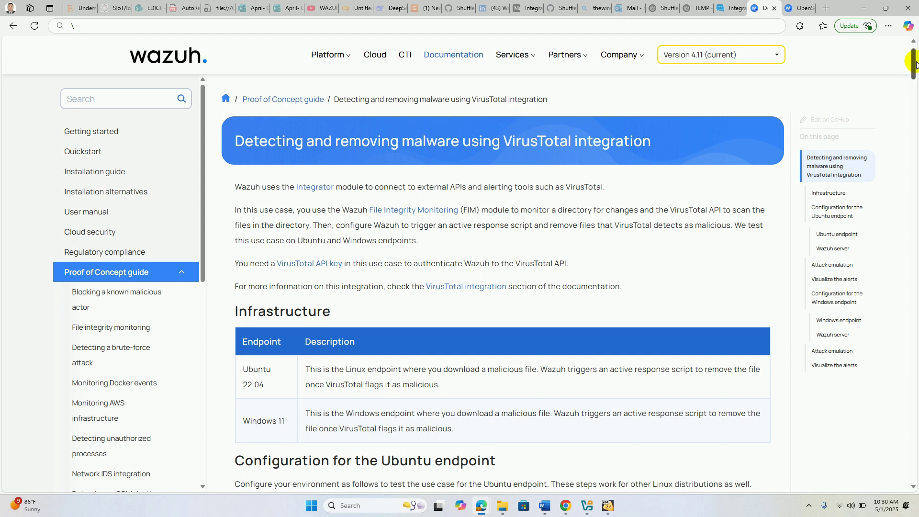
- Scroll the VirusTotal malware guide down to the Attack emulation and Visualize the alerts sections
{"action": "left_click_drag", "start_coordinate": [915, 63], "coordinate": [915, 83]}
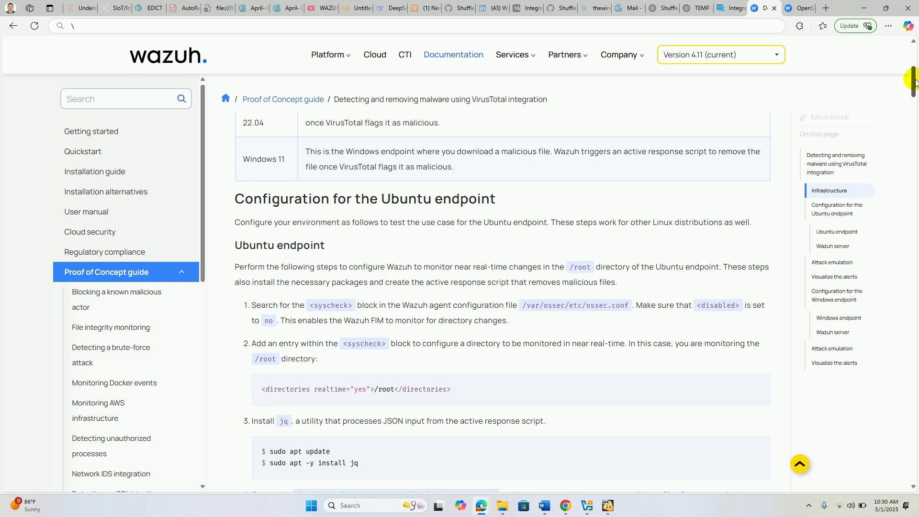
{"action": "left_click_drag", "start_coordinate": [914, 81], "coordinate": [913, 214]}
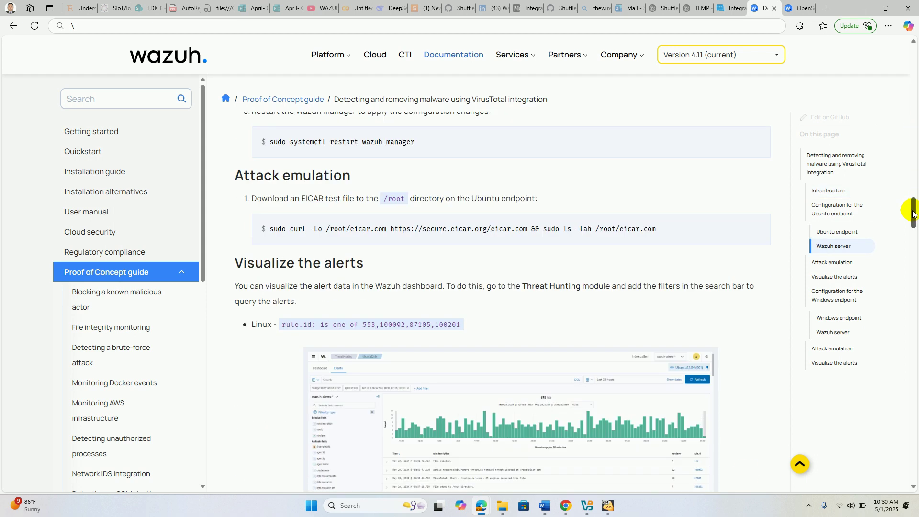
{"action": "left_click", "coordinate": [607, 508]}
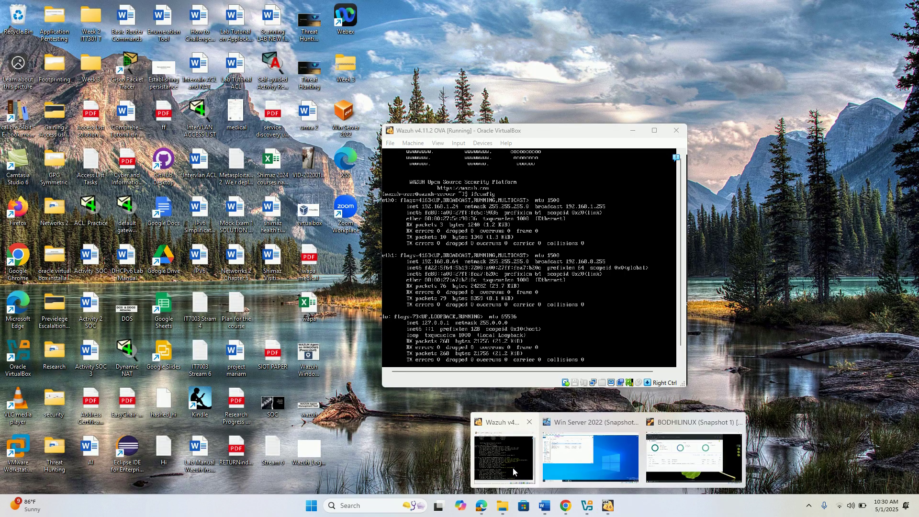
- Switch from the Wazuh VM window to the Win Server 2022 virtual machine
{"action": "left_click", "coordinate": [512, 467]}
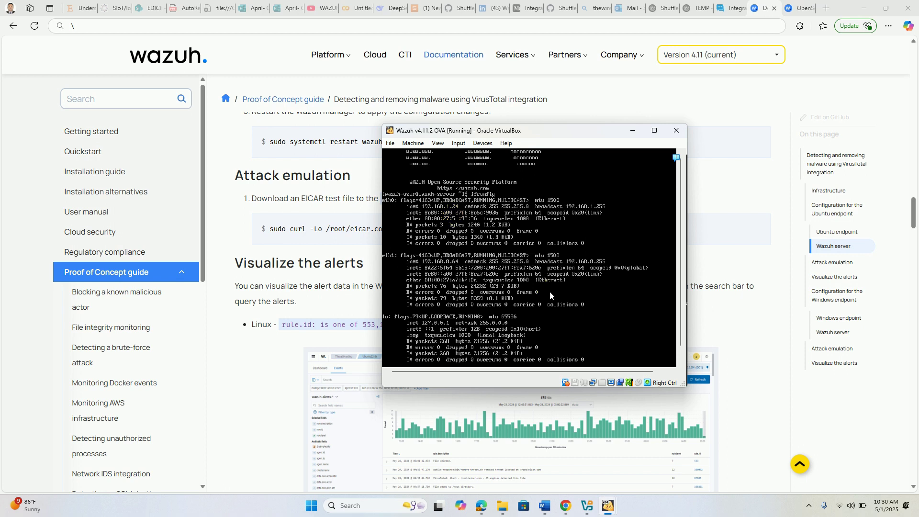
{"action": "left_click", "coordinate": [609, 508]}
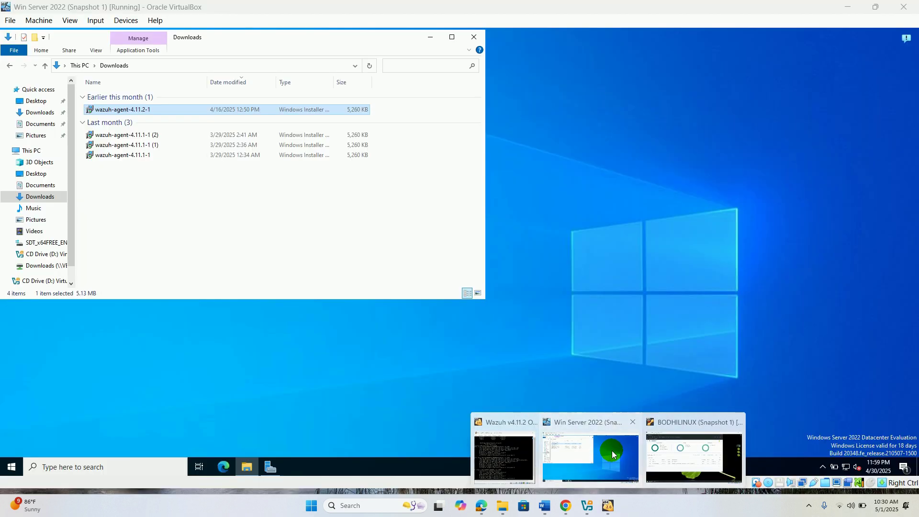
{"action": "left_click", "coordinate": [612, 450]}
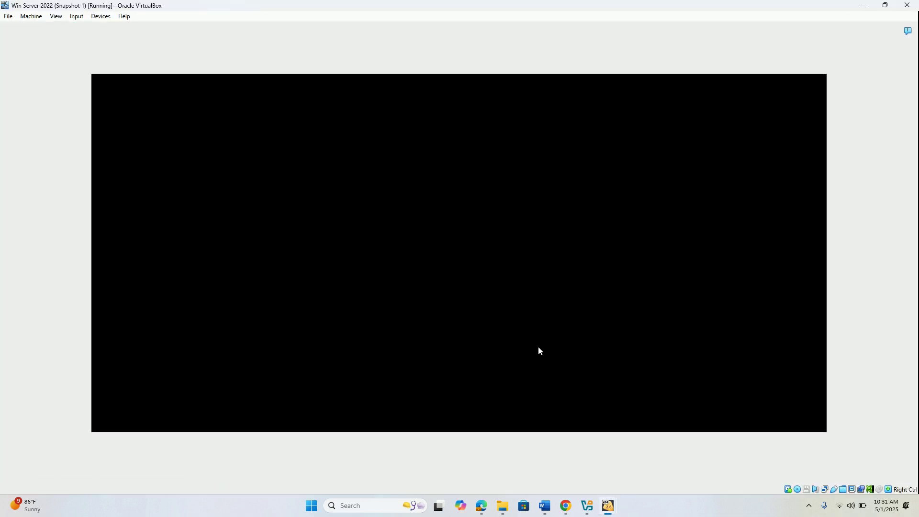
- Toggle the VM into and back out of full-screen, then close the guest's Downloads window
{"action": "left_click", "coordinate": [56, 16]}
{"action": "left_click", "coordinate": [74, 31]}
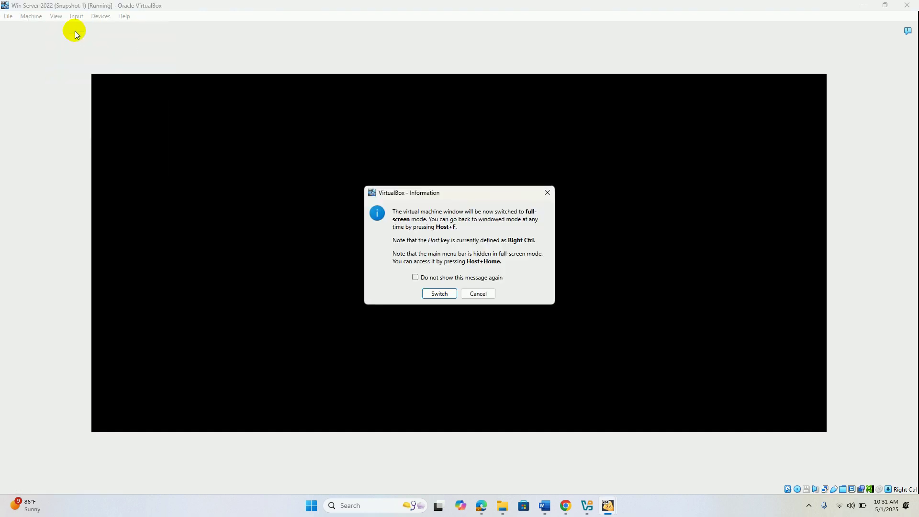
{"action": "left_click", "coordinate": [432, 293]}
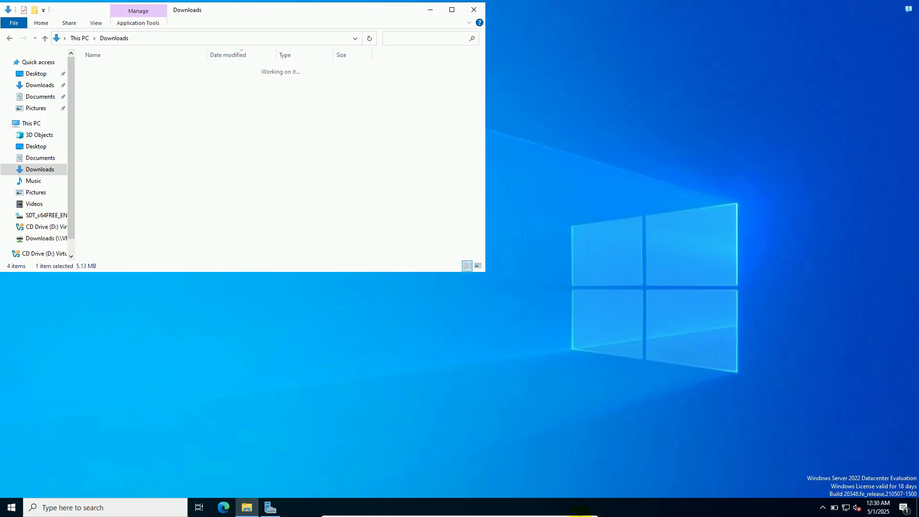
{"action": "left_click", "coordinate": [583, 512]}
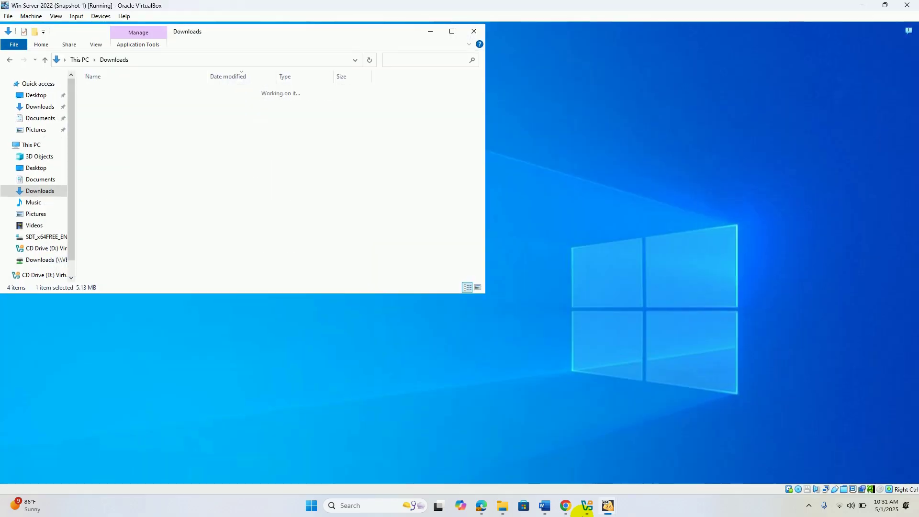
{"action": "left_click", "coordinate": [475, 33]}
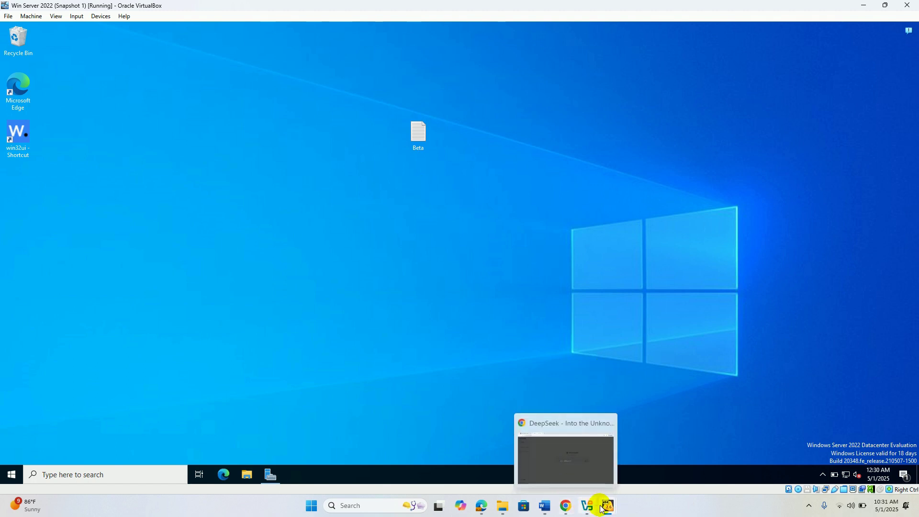
- On the BODHILINUX Wazuh dashboard, filter the Endpoints list by Active status to check both agents
{"action": "mouse_move", "coordinate": [608, 508]}
{"action": "left_click", "coordinate": [595, 462]}
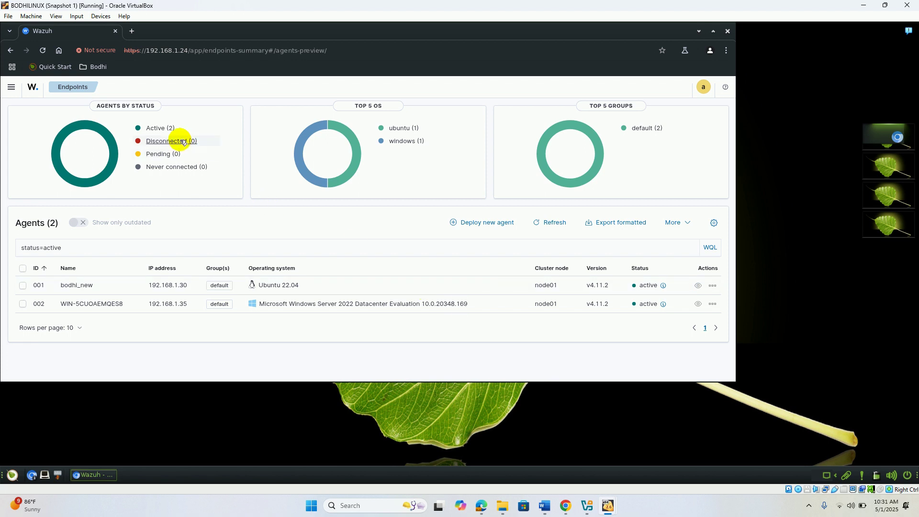
{"action": "left_click", "coordinate": [165, 131]}
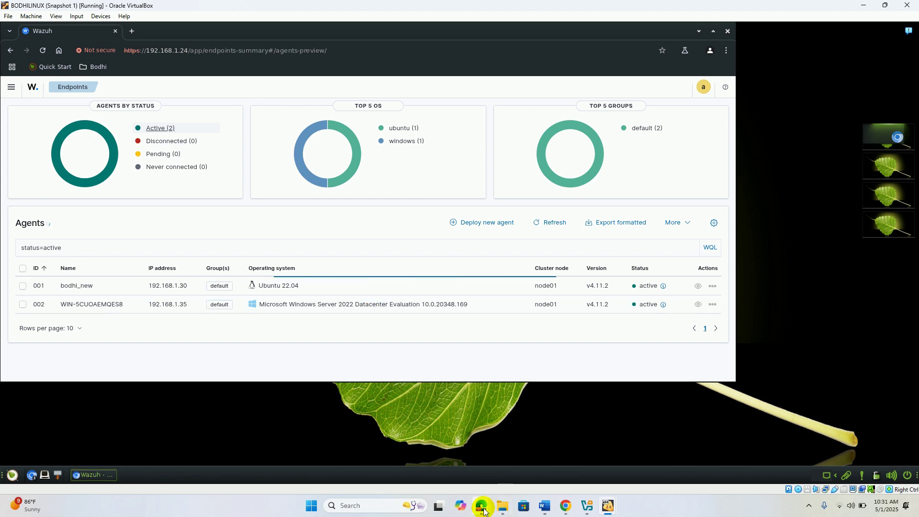
- Bring the Wazuh documentation window in Edge back to the front
{"action": "mouse_move", "coordinate": [484, 510]}
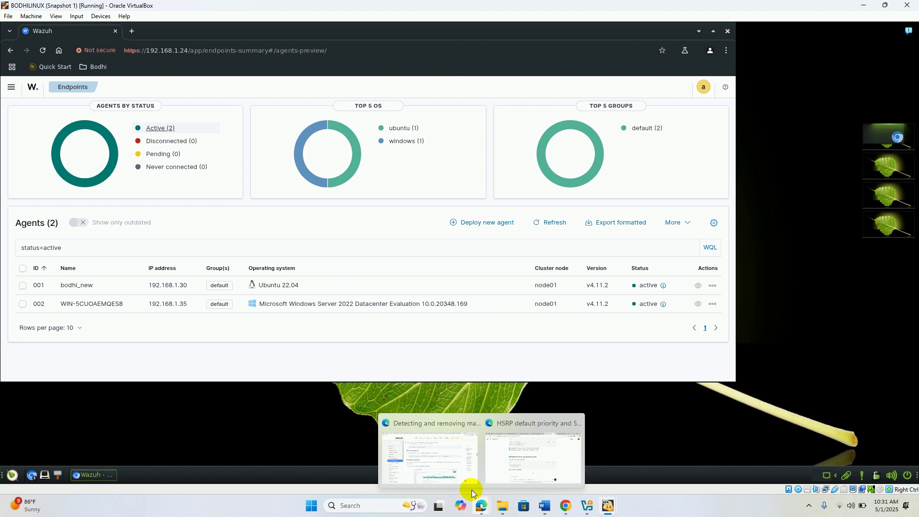
{"action": "left_click", "coordinate": [450, 455]}
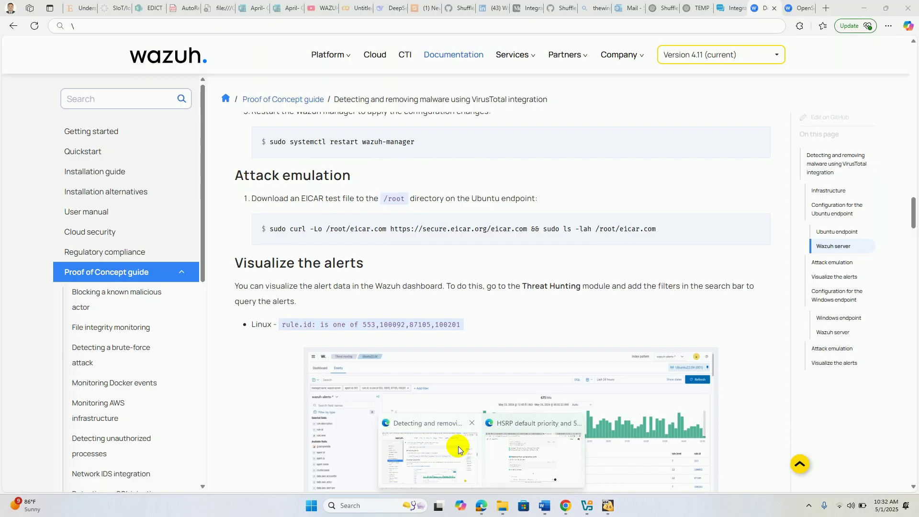
{"action": "left_click", "coordinate": [458, 446]}
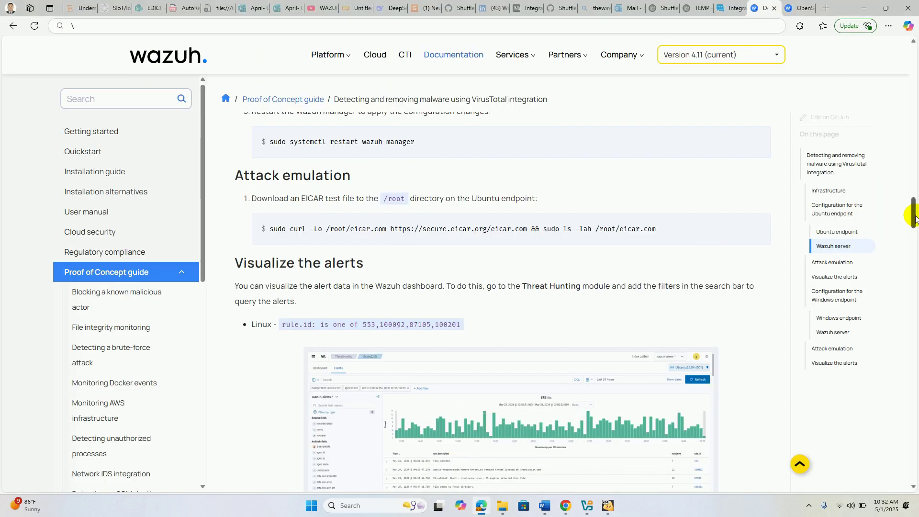
- Scroll to the Windows endpoint steps, highlight the ossec.conf path, and switch to Win Server 2022
{"action": "scroll", "coordinate": [912, 230], "scroll_direction": "down", "scroll_amount": 1}
{"action": "mouse_move", "coordinate": [913, 231]}
{"action": "left_mouse_down"}
{"action": "mouse_move", "coordinate": [913, 275]}
{"action": "mouse_move", "coordinate": [909, 59]}
{"action": "mouse_move", "coordinate": [902, 243]}
{"action": "left_mouse_up"}
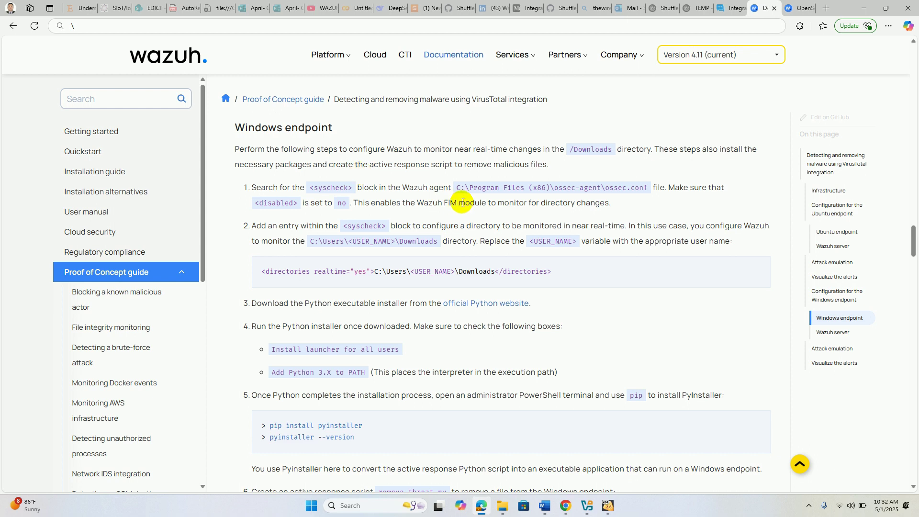
{"action": "left_click_drag", "start_coordinate": [456, 188], "coordinate": [643, 190]}
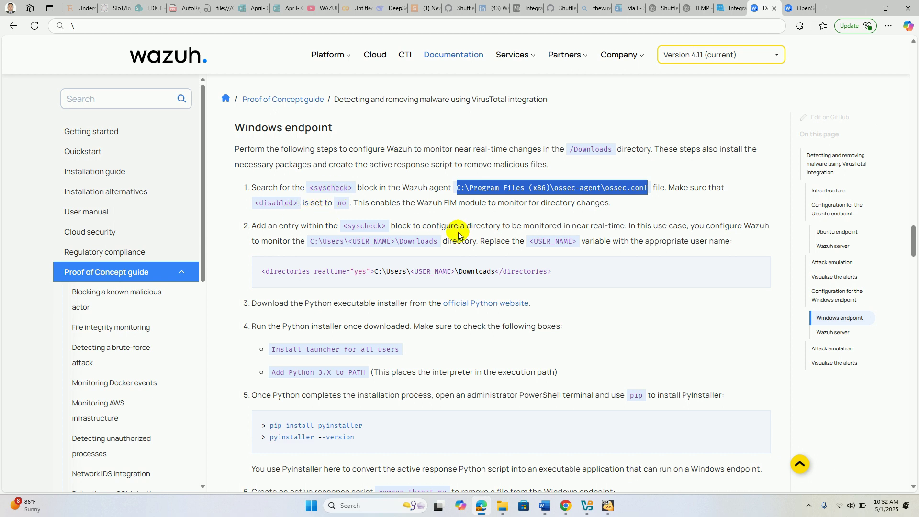
{"action": "mouse_move", "coordinate": [605, 513]}
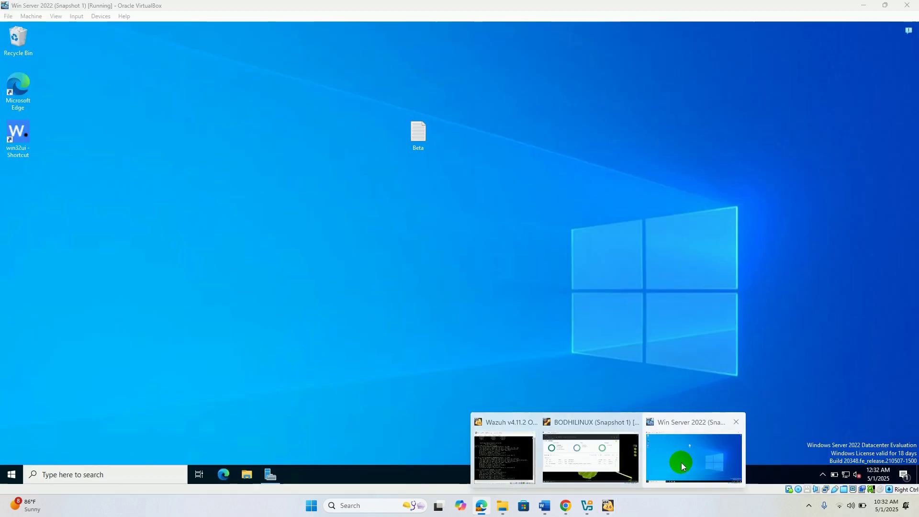
{"action": "left_click", "coordinate": [682, 462]}
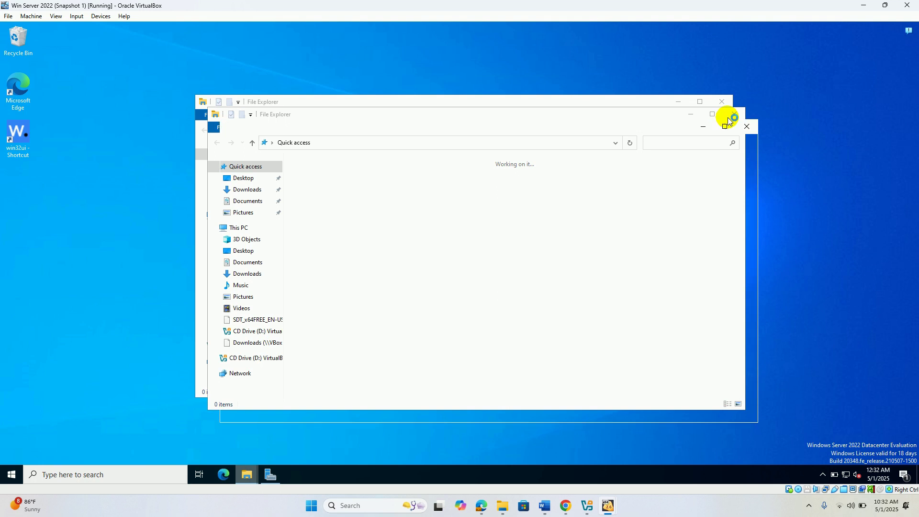
- Close the duplicate File Explorer windows and maximize the remaining one
{"action": "left_click", "coordinate": [747, 127]}
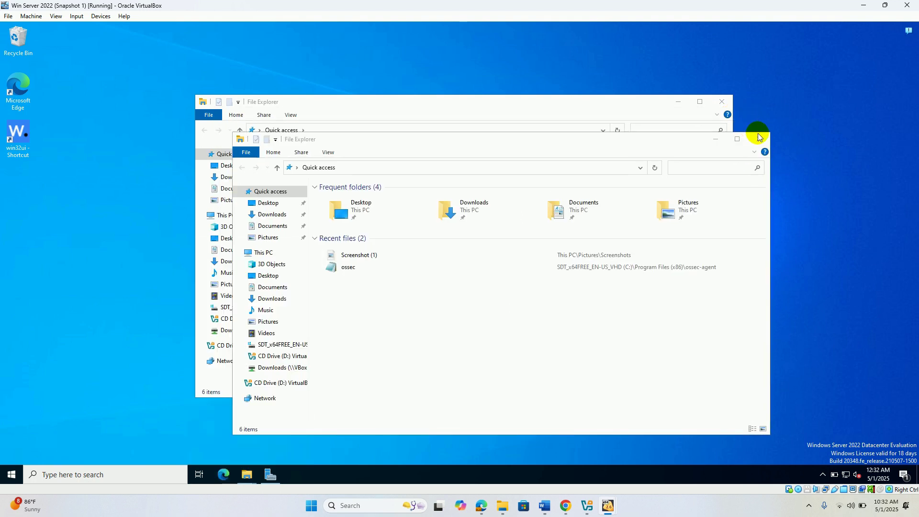
{"action": "left_click", "coordinate": [758, 138]}
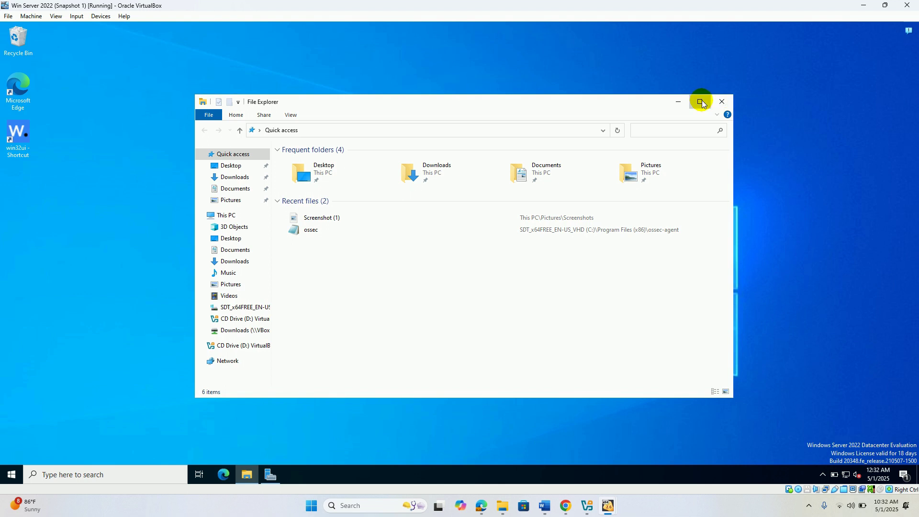
{"action": "left_click", "coordinate": [699, 101]}
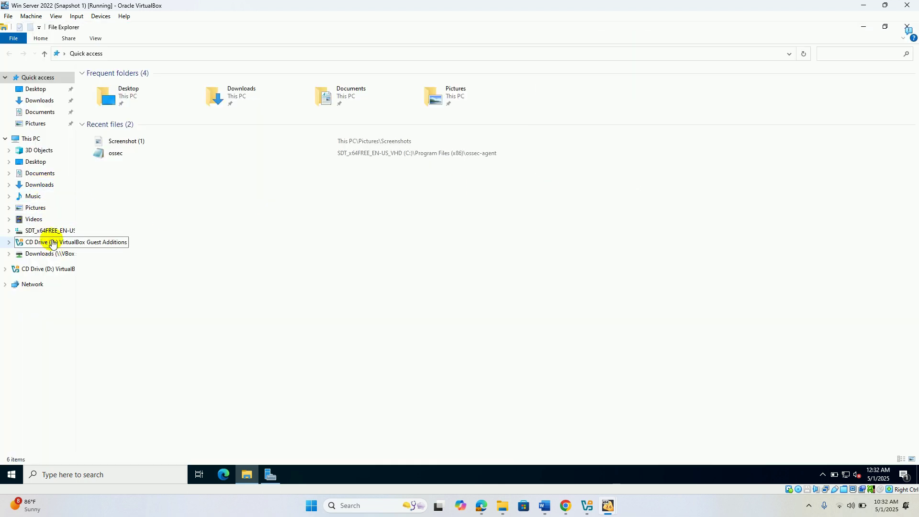
- Browse C: > Program Files (x86) > ossec-agent and open the ossec configuration file
{"action": "left_click", "coordinate": [53, 234]}
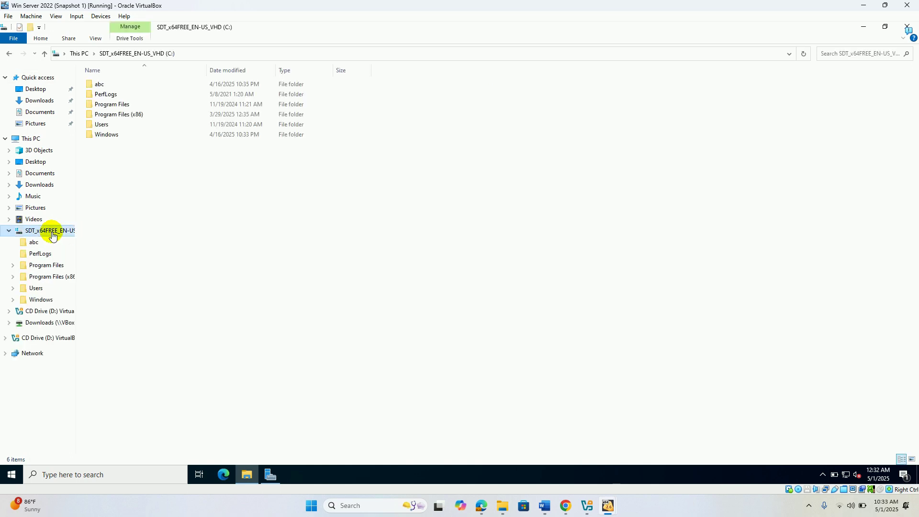
{"action": "double_click", "coordinate": [123, 114]}
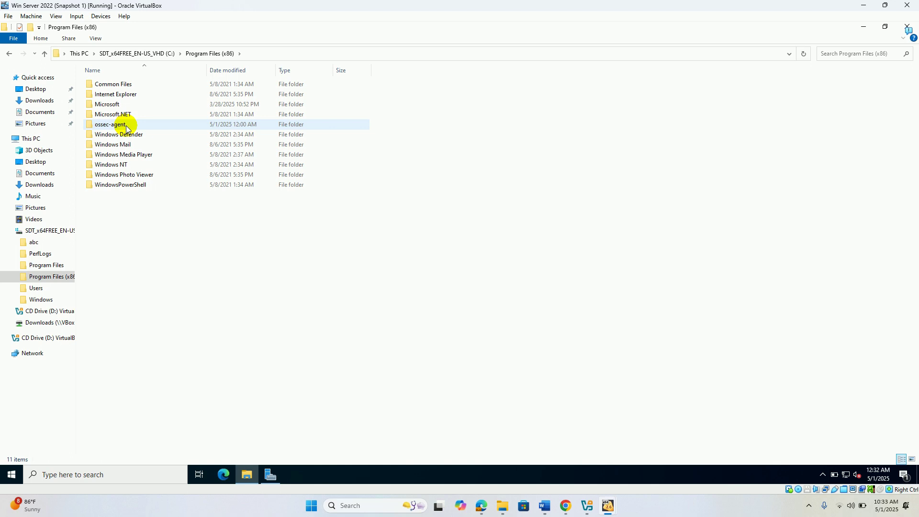
{"action": "double_click", "coordinate": [126, 126]}
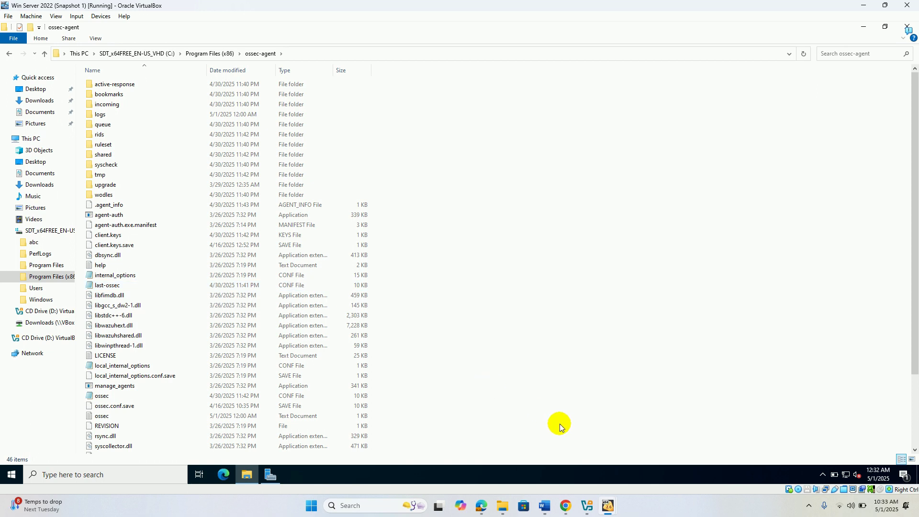
{"action": "left_click", "coordinate": [481, 505]}
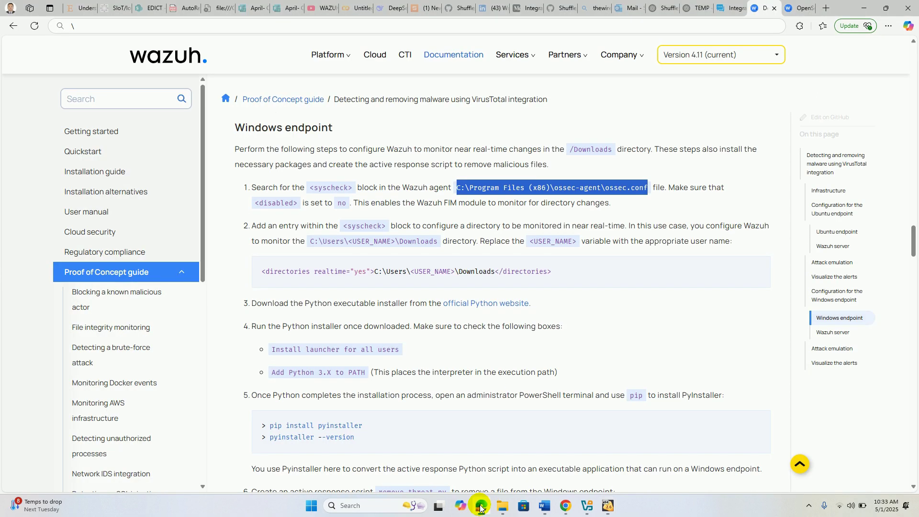
{"action": "left_click", "coordinate": [481, 506]}
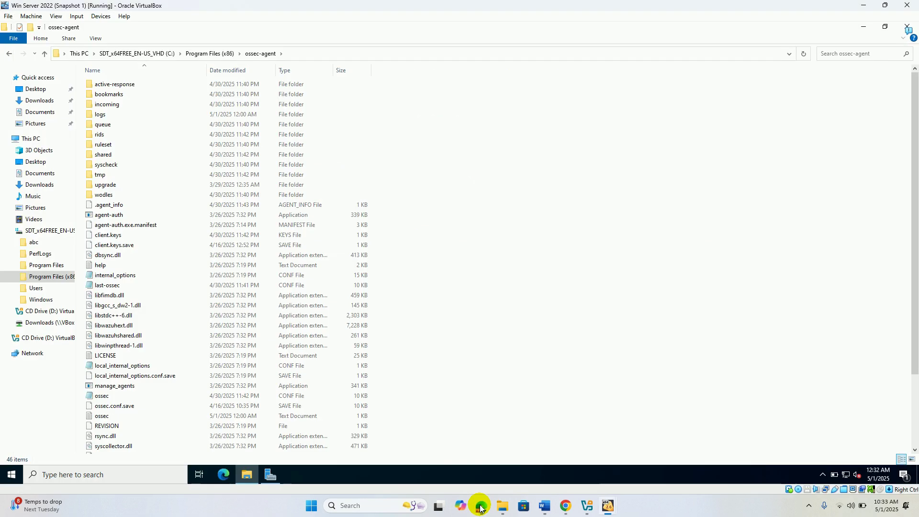
{"action": "double_click", "coordinate": [109, 400]}
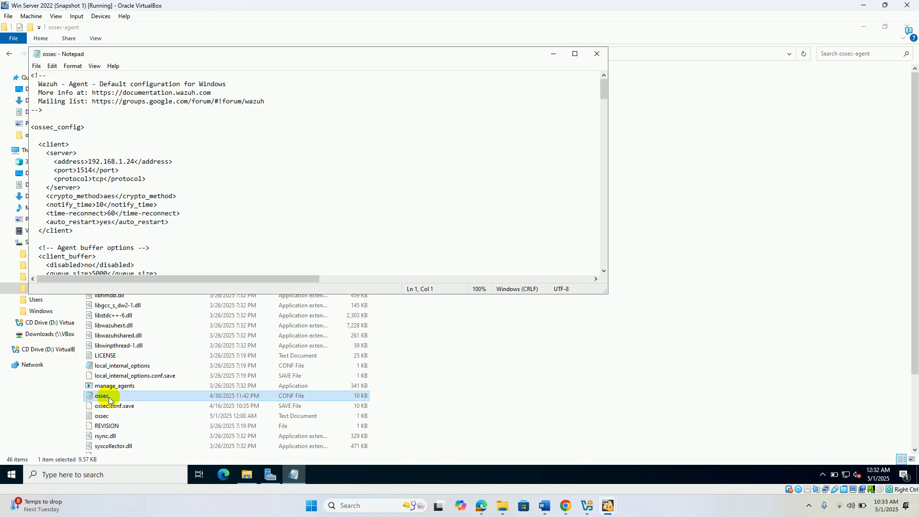
- Maximize Notepad and search the file for 'sys' to jump to the syscheck block
{"action": "left_click", "coordinate": [576, 54]}
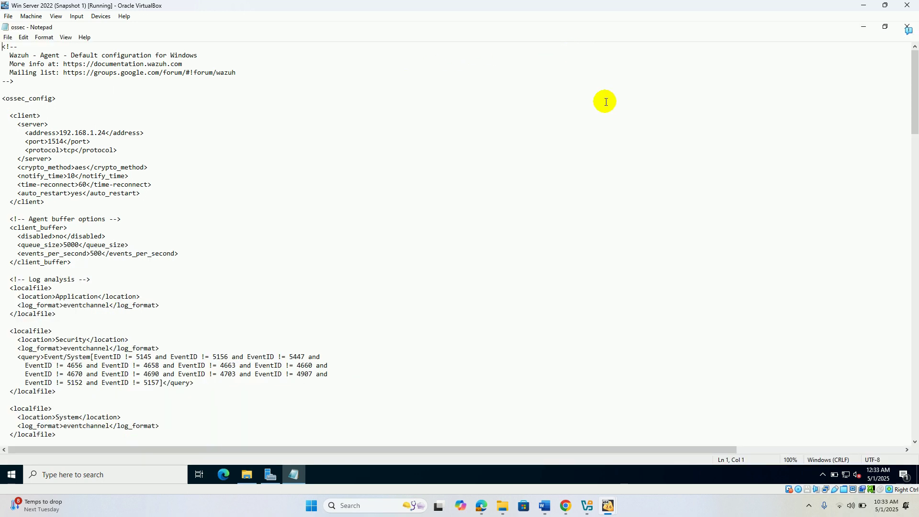
{"action": "key", "text": "ctrl+f"}
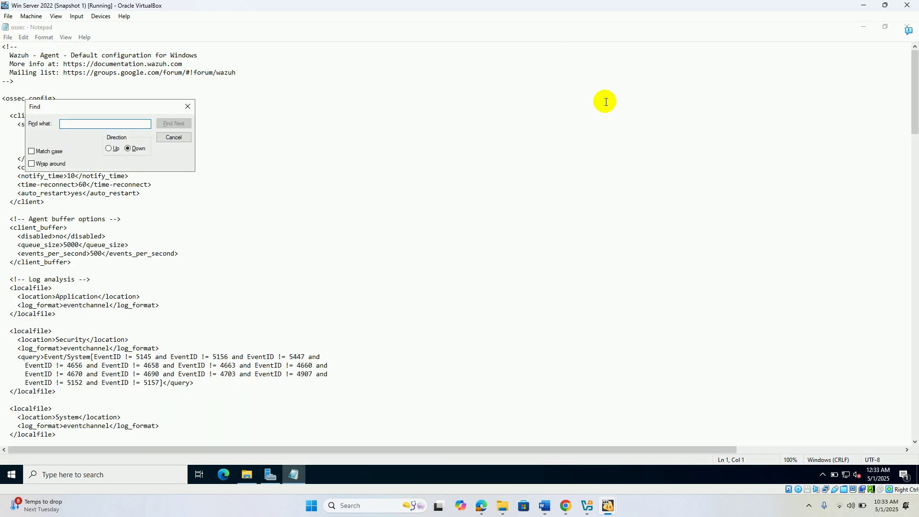
{"action": "type", "text": "syscheck"}
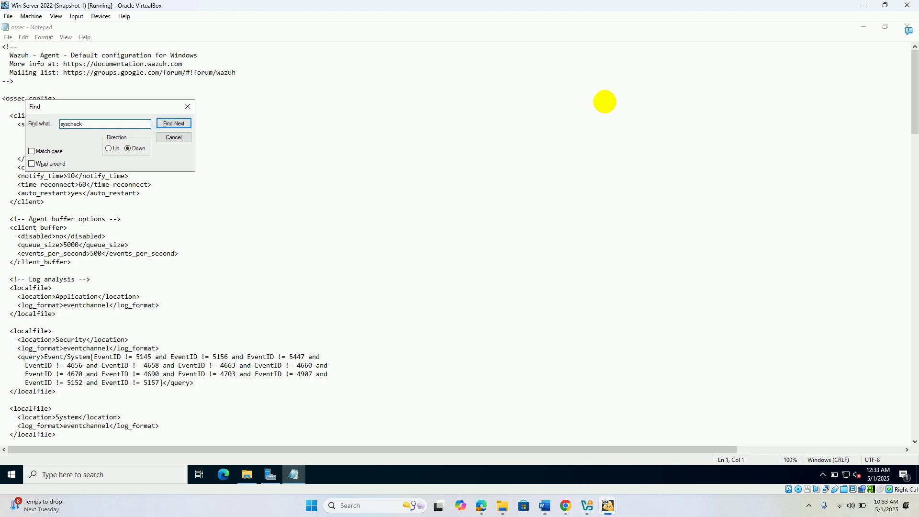
{"action": "key", "text": "Return"}
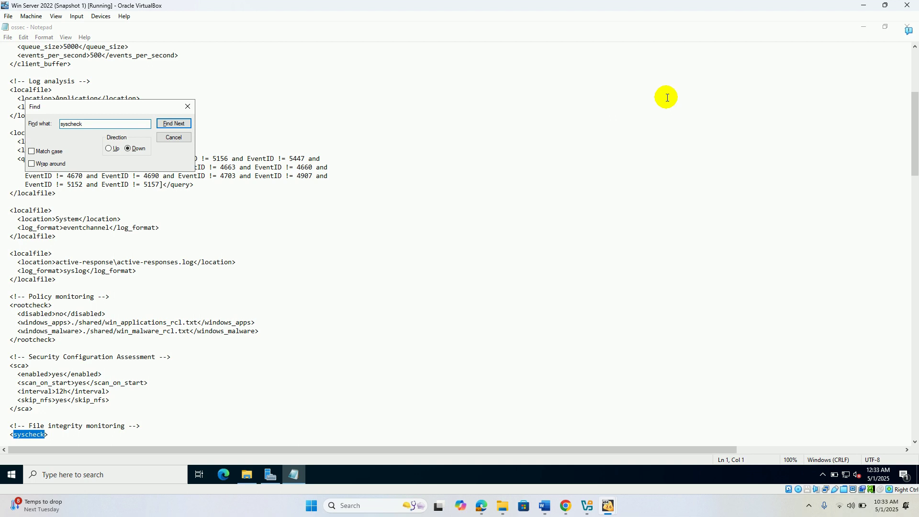
{"action": "left_click", "coordinate": [188, 109]}
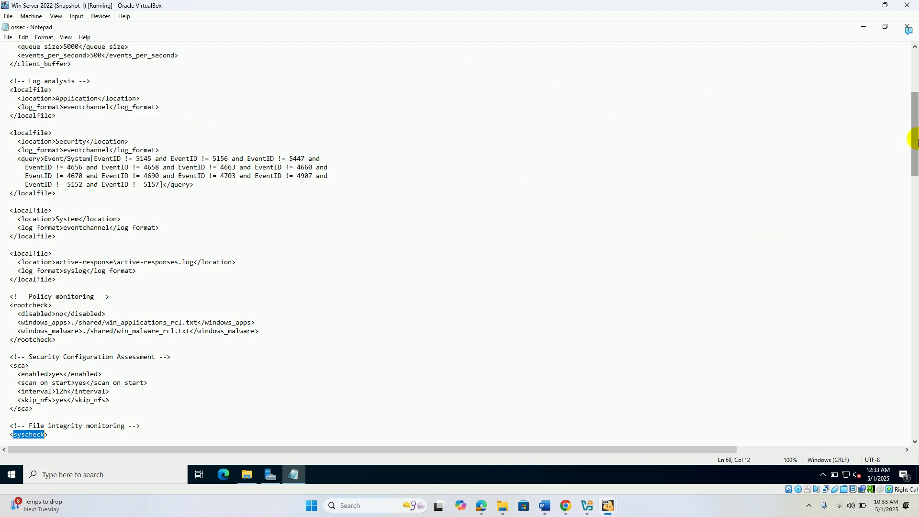
- Select the 'no' value of syscheck's disabled setting, then return to the Wazuh documentation
{"action": "left_click_drag", "start_coordinate": [914, 127], "coordinate": [915, 170]}
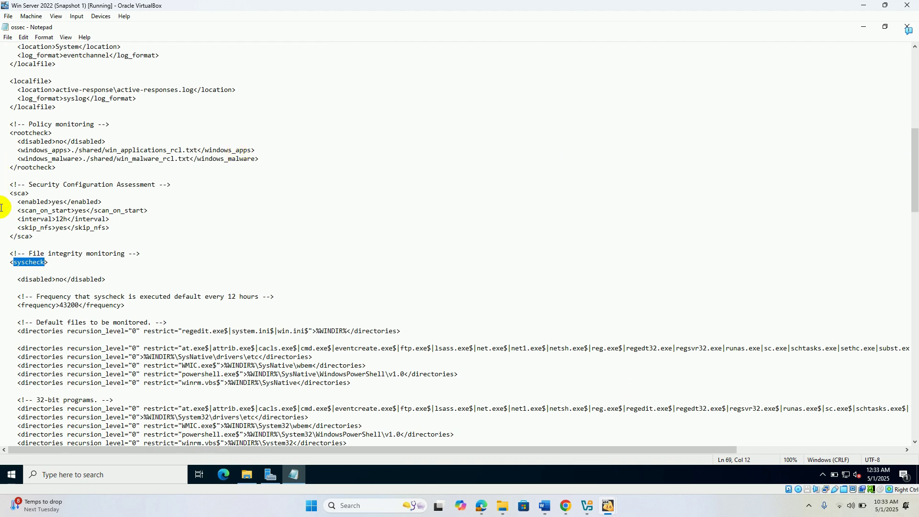
{"action": "left_click", "coordinate": [63, 281]}
{"action": "left_click_drag", "start_coordinate": [61, 280], "coordinate": [57, 282]}
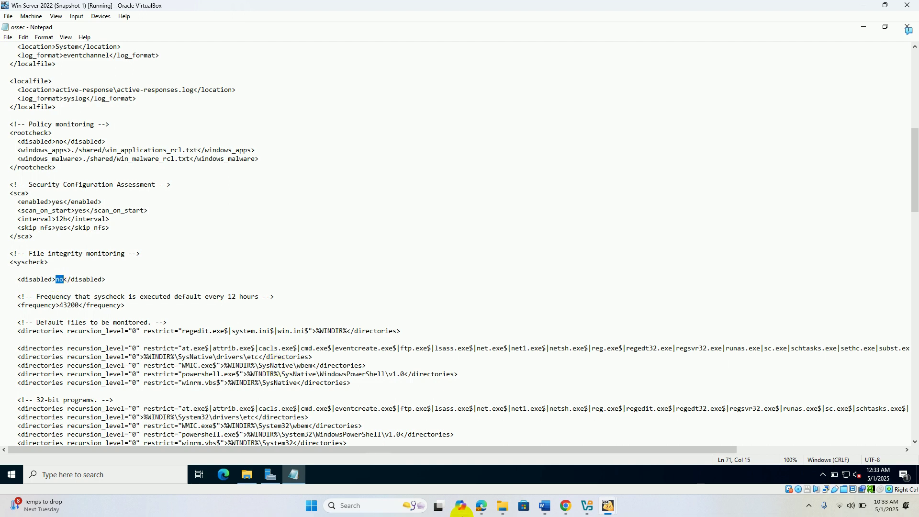
{"action": "left_click", "coordinate": [479, 508]}
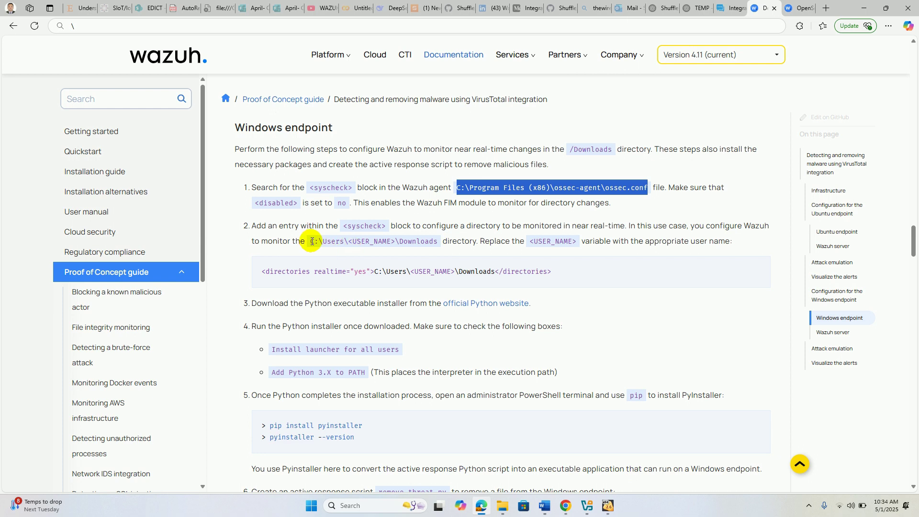
- Copy the C:\Users\<USER_NAME>\Downloads path from the documentation
{"action": "left_click_drag", "start_coordinate": [311, 242], "coordinate": [438, 242]}
{"action": "right_click", "coordinate": [418, 244]}
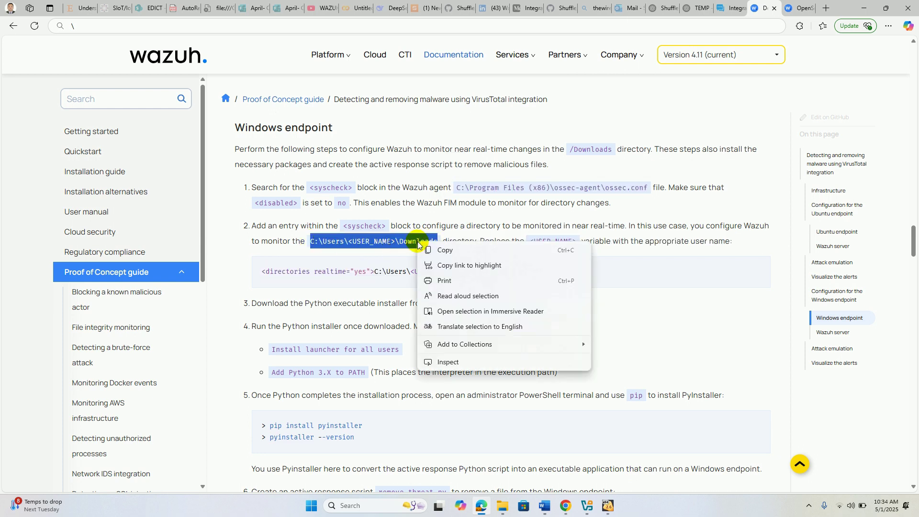
{"action": "left_click", "coordinate": [445, 250]}
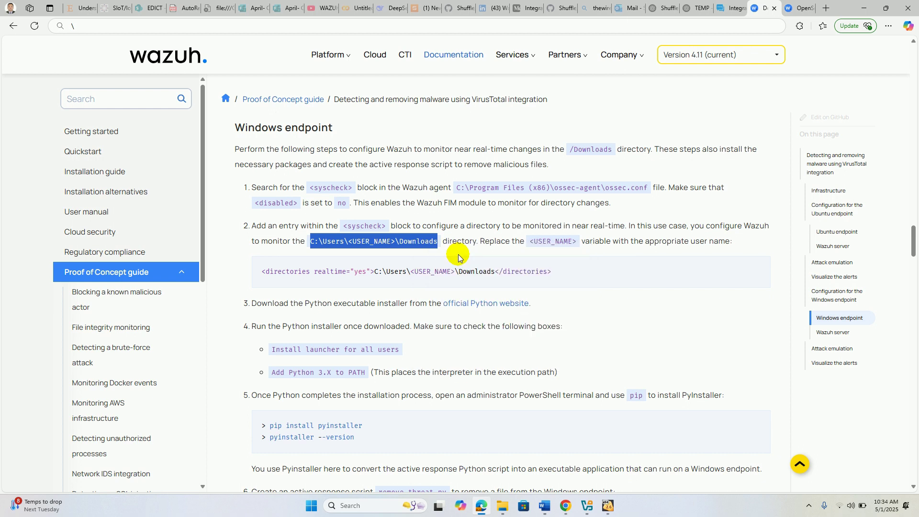
- In the Windows Server VM, paste the path into a new Notepad note and open Downloads in Explorer
{"action": "left_click", "coordinate": [613, 509]}
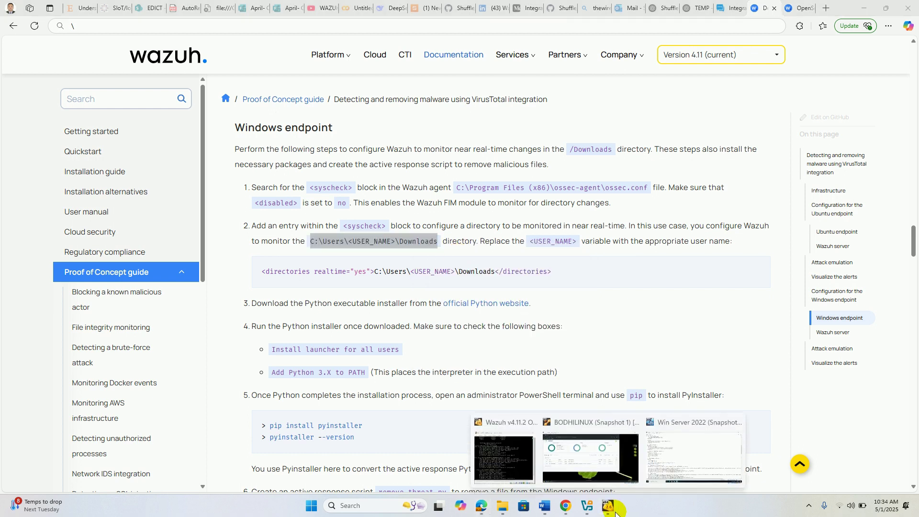
{"action": "left_click", "coordinate": [676, 466]}
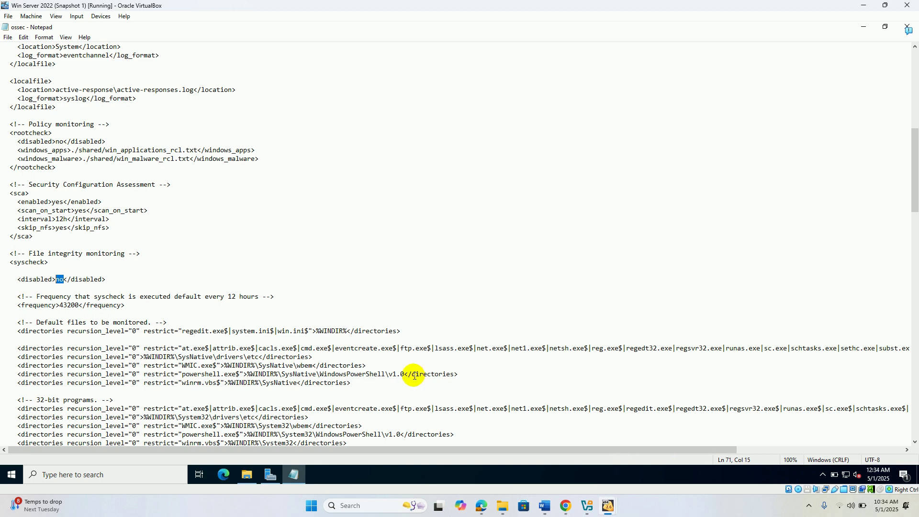
{"action": "right_click", "coordinate": [293, 478]}
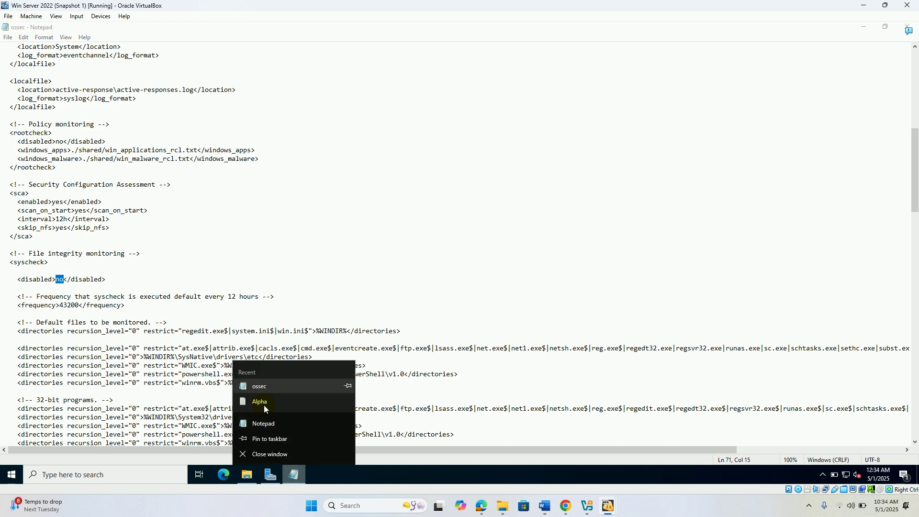
{"action": "left_click", "coordinate": [264, 423]}
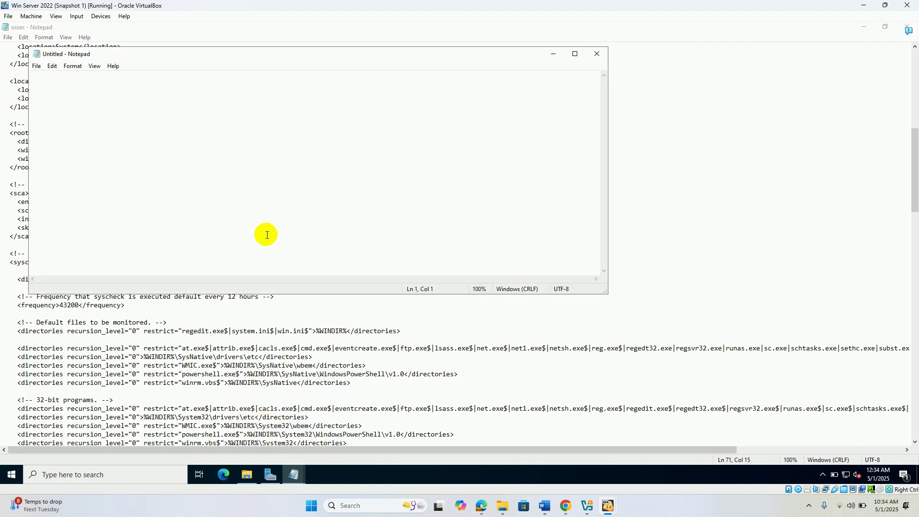
{"action": "key", "text": "ctrl+v"}
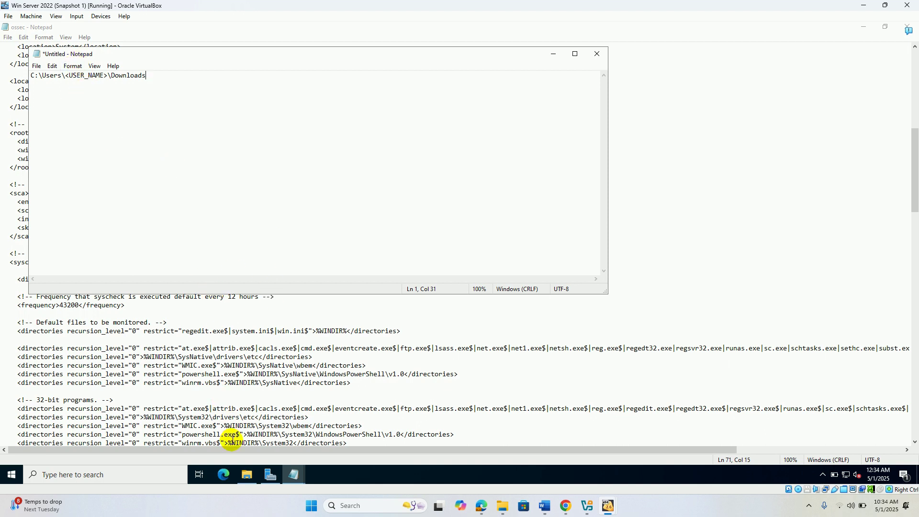
{"action": "left_click", "coordinate": [251, 479]}
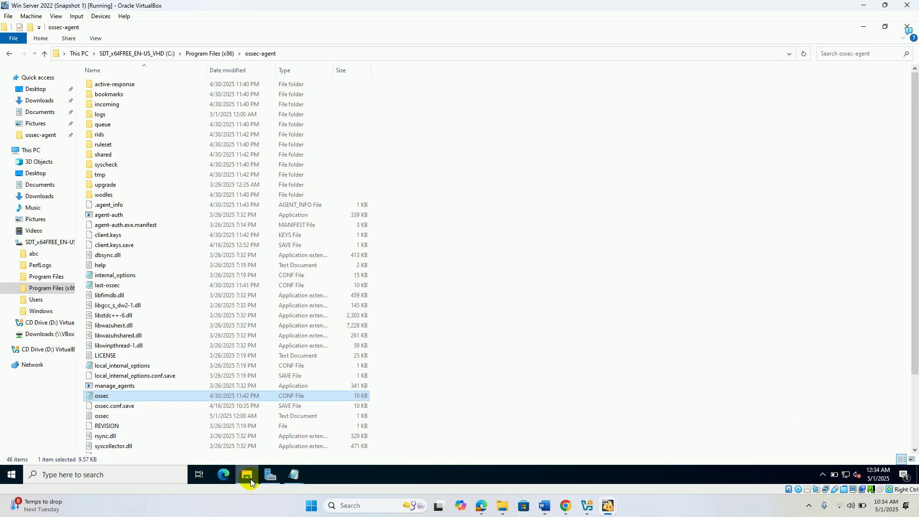
{"action": "left_click", "coordinate": [41, 198]}
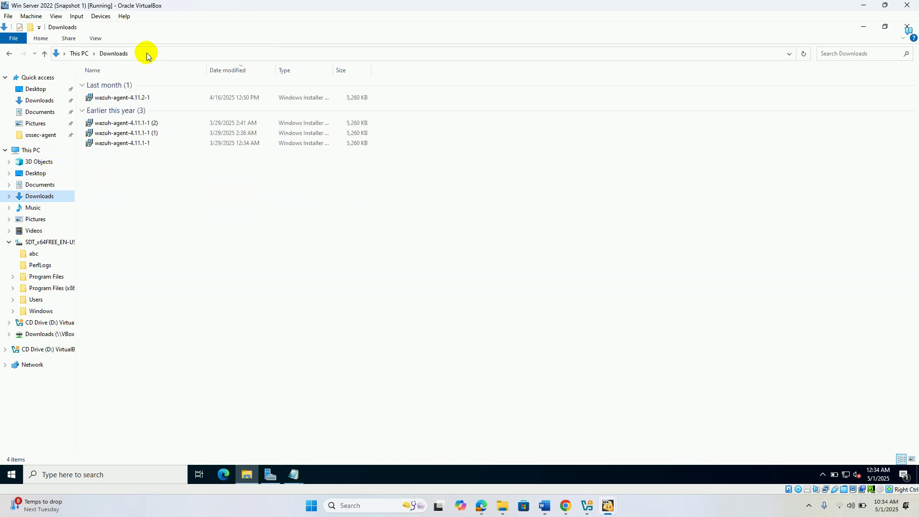
- Navigate File Explorer through This PC > C: > Users > Administrator > Downloads
{"action": "left_click", "coordinate": [147, 55]}
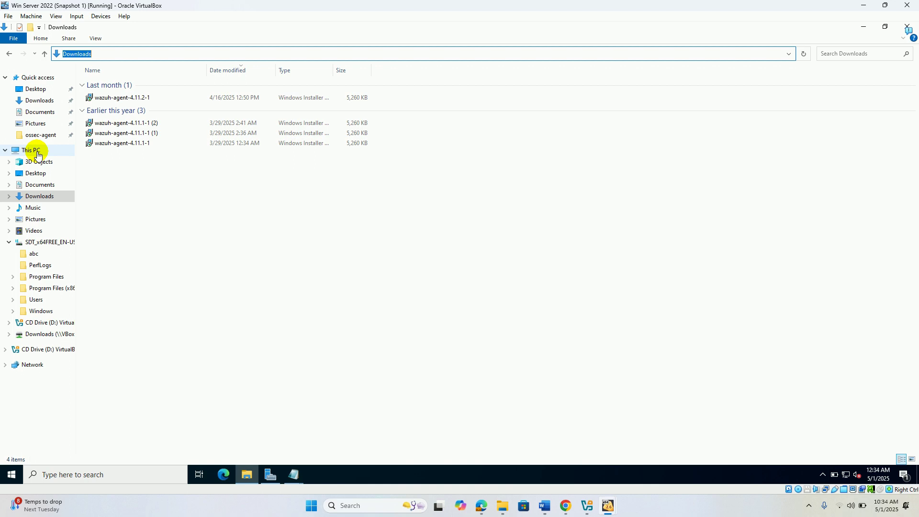
{"action": "left_click", "coordinate": [32, 150]}
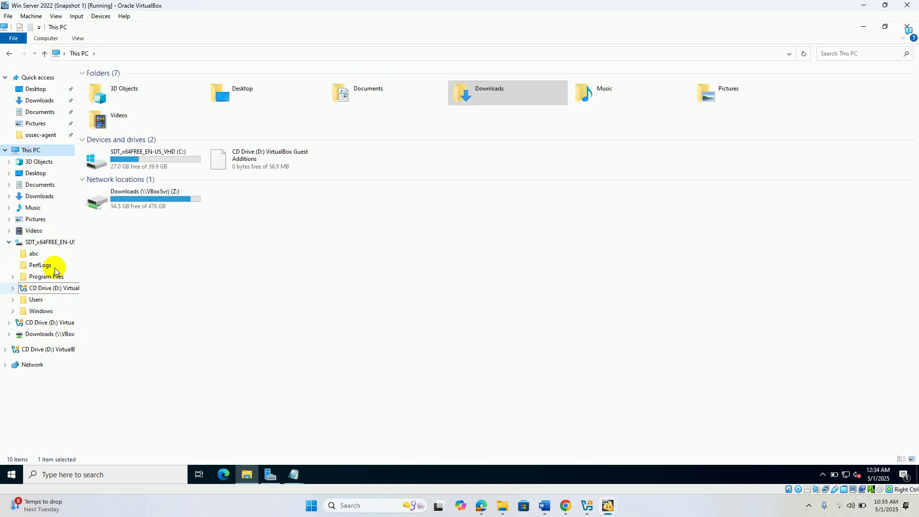
{"action": "left_click", "coordinate": [53, 243]}
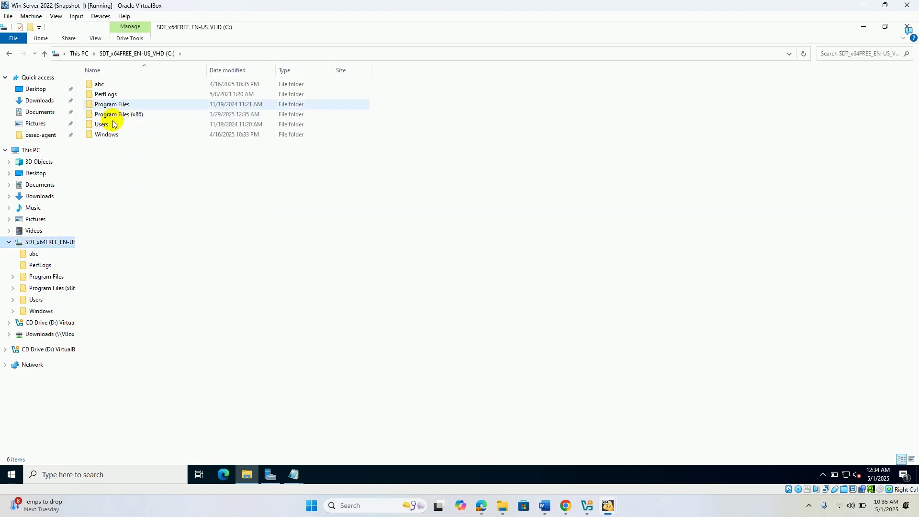
{"action": "double_click", "coordinate": [103, 124]}
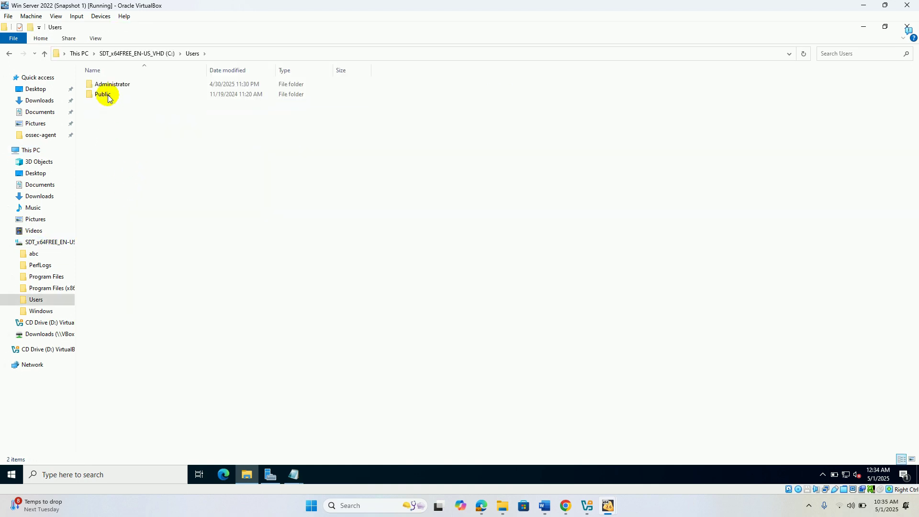
{"action": "double_click", "coordinate": [111, 84]}
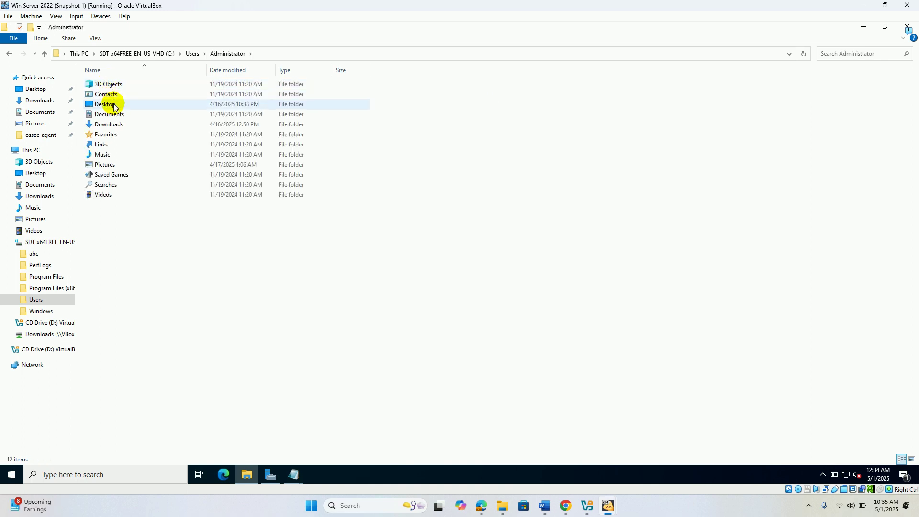
{"action": "double_click", "coordinate": [115, 128]}
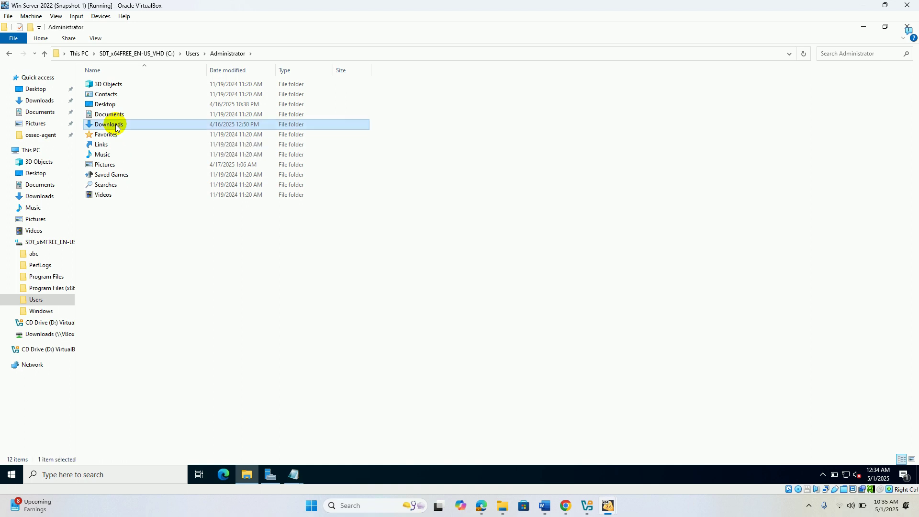
- Copy the C:\Users\Administrator\Downloads address and paste it into the untitled Notepad note
{"action": "left_click", "coordinate": [310, 54]}
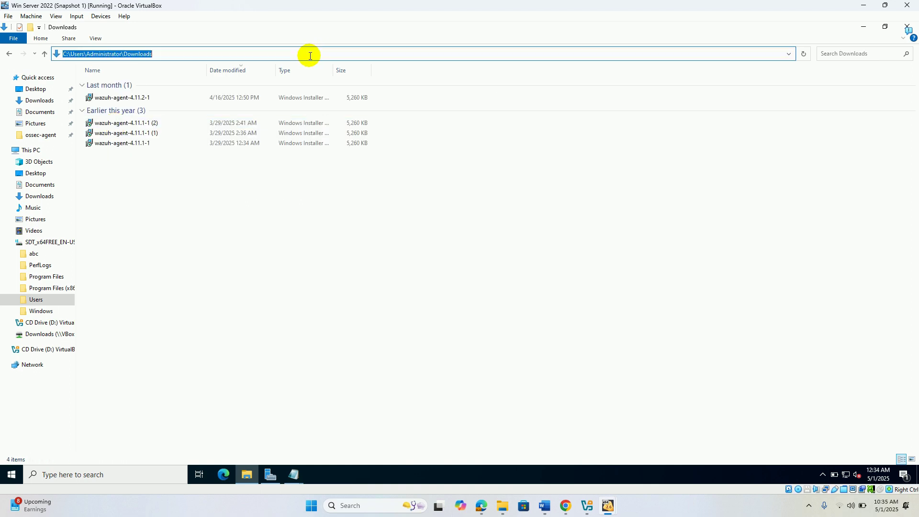
{"action": "right_click", "coordinate": [136, 56]}
{"action": "left_click", "coordinate": [161, 86]}
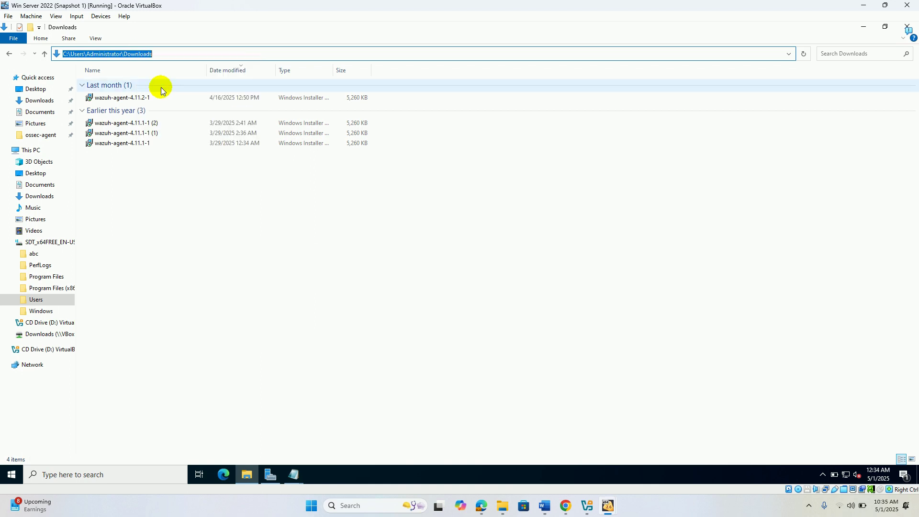
{"action": "left_click", "coordinate": [298, 473]}
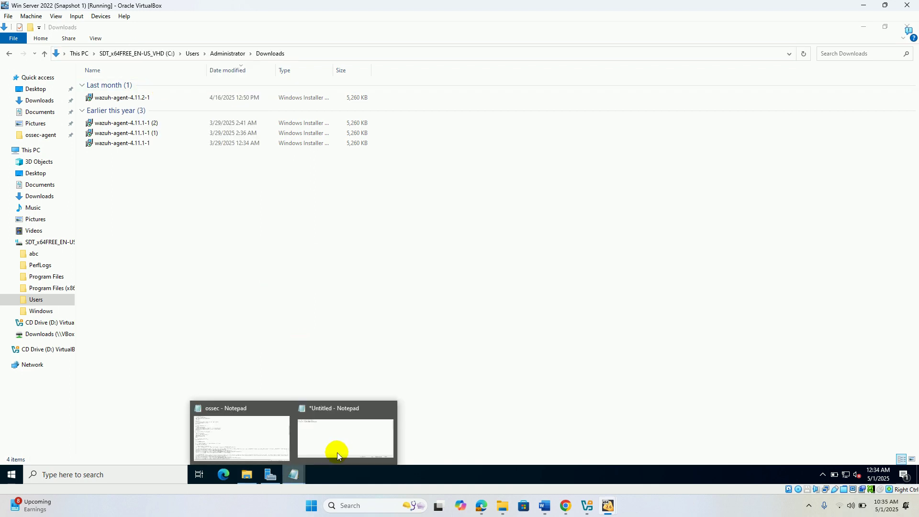
{"action": "left_click", "coordinate": [341, 450]}
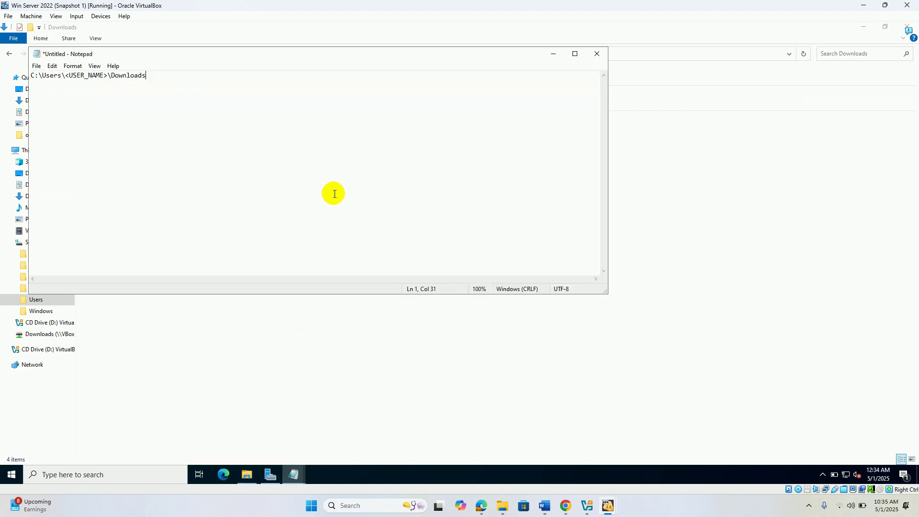
{"action": "key", "text": "ctrl+v"}
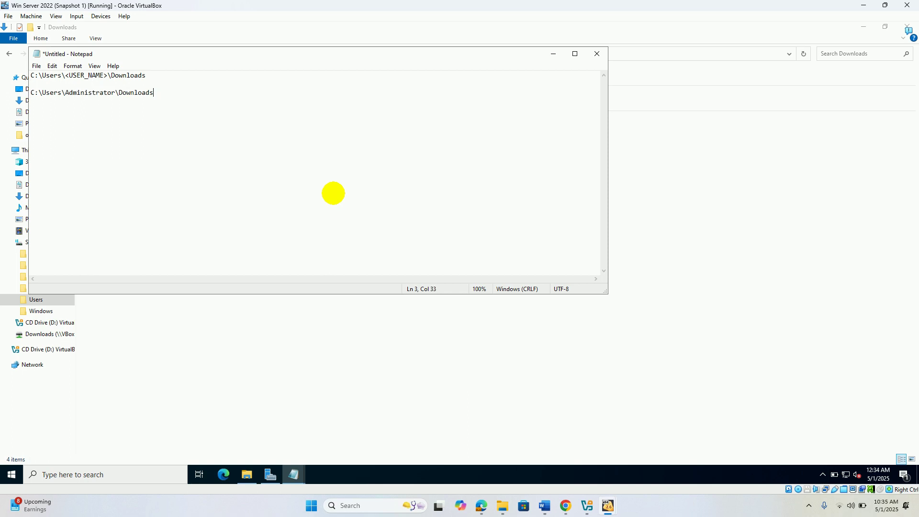
- Back in the Wazuh docs, copy the realtime Downloads directories configuration line
{"action": "left_click", "coordinate": [480, 499]}
{"action": "left_click", "coordinate": [481, 502]}
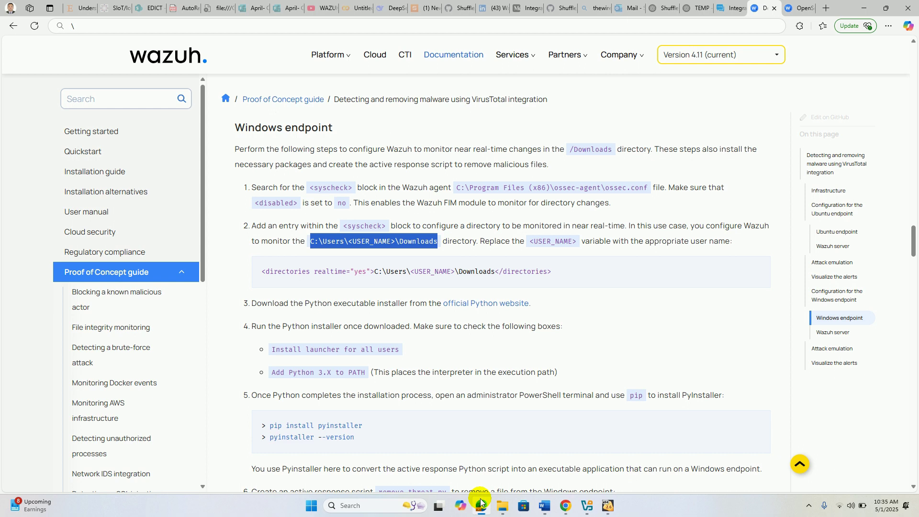
{"action": "left_click", "coordinate": [263, 272]}
{"action": "left_click_drag", "start_coordinate": [263, 272], "coordinate": [533, 276]}
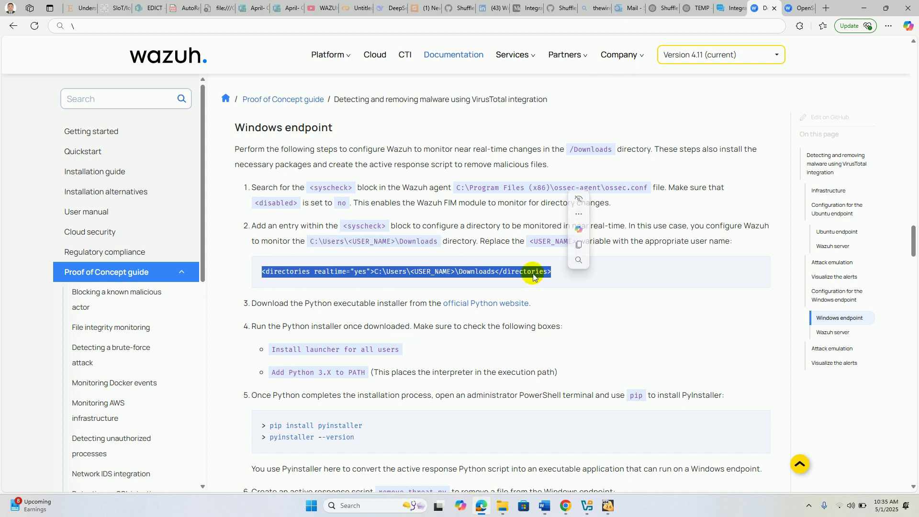
{"action": "right_click", "coordinate": [533, 274]}
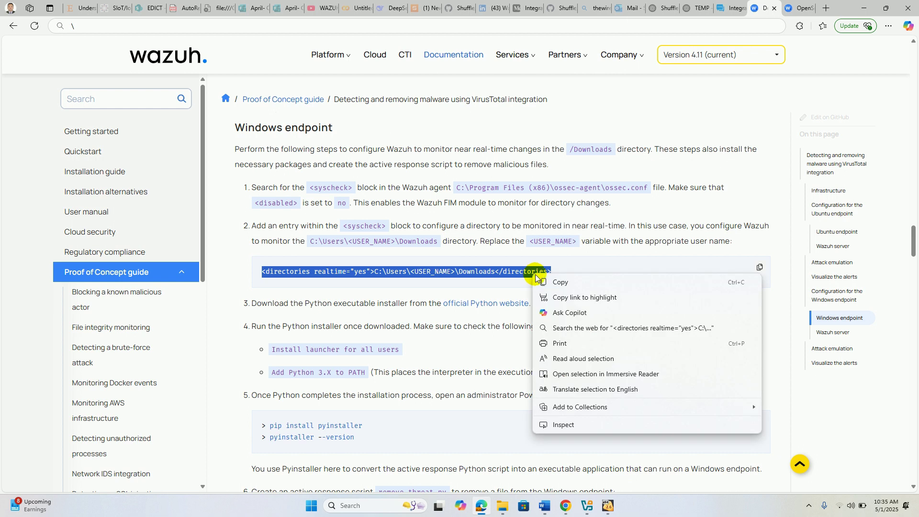
{"action": "left_click", "coordinate": [561, 283]}
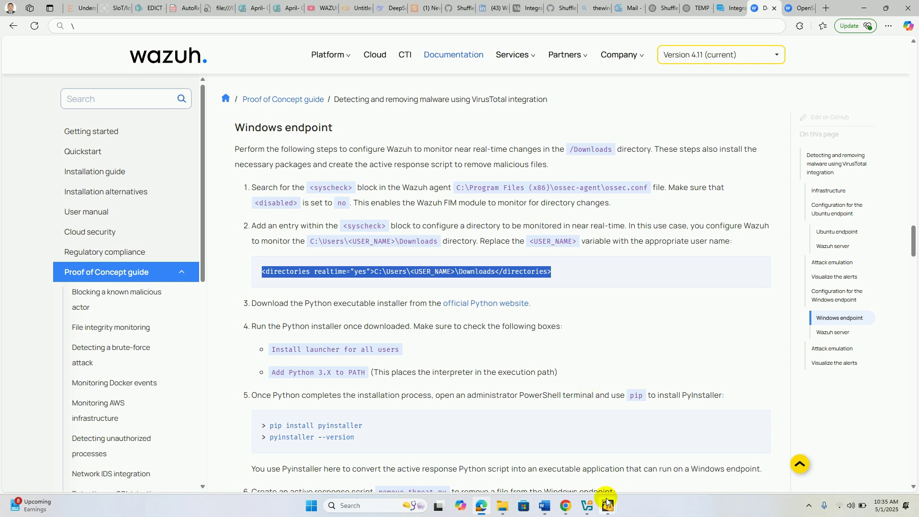
- Bring the Untitled scratch note forward in the VM and set its font size to 20
{"action": "mouse_move", "coordinate": [607, 503]}
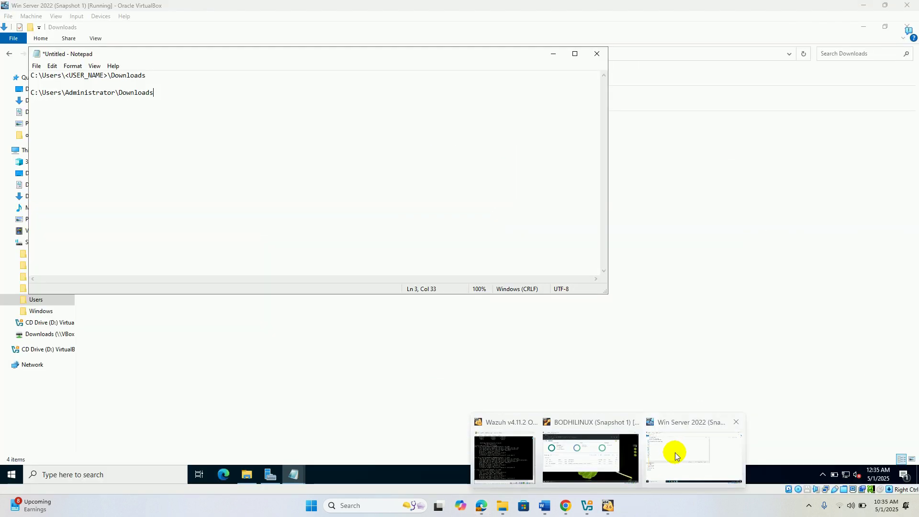
{"action": "left_click", "coordinate": [676, 453]}
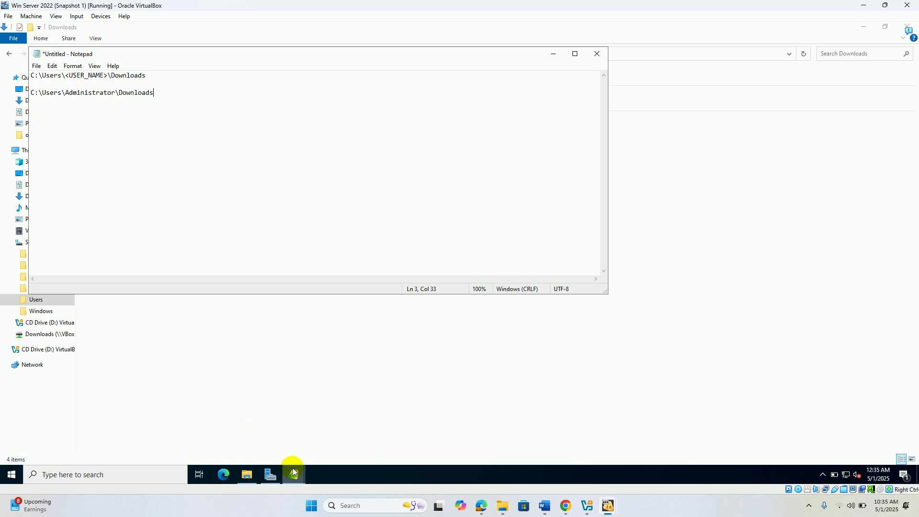
{"action": "mouse_move", "coordinate": [293, 471]}
{"action": "left_click", "coordinate": [248, 426]}
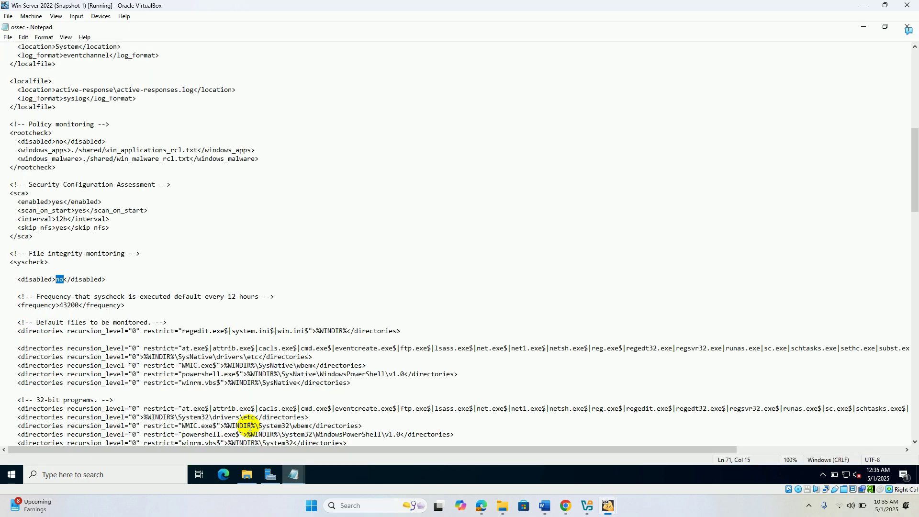
{"action": "left_click", "coordinate": [295, 478]}
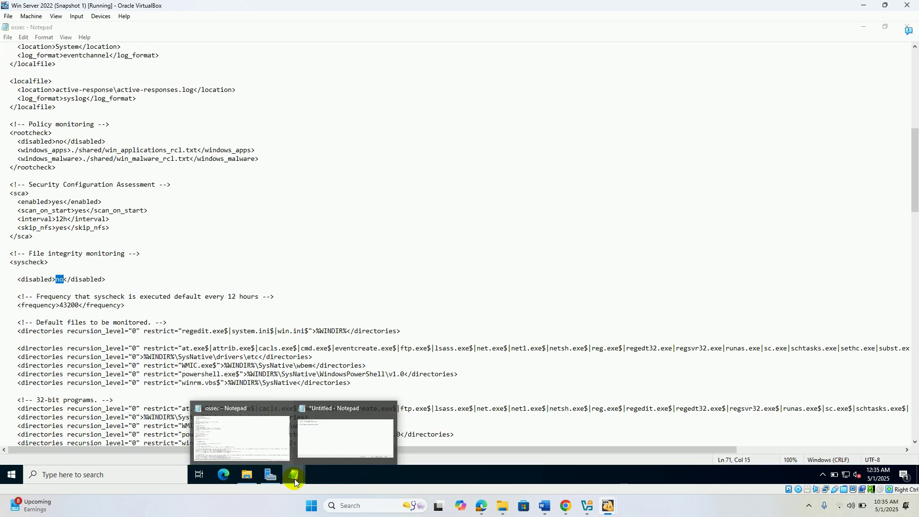
{"action": "left_click", "coordinate": [349, 444]}
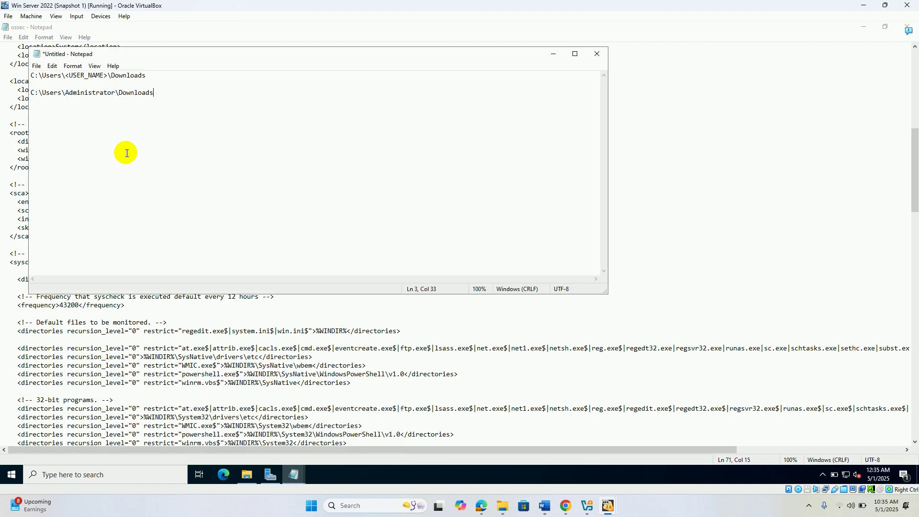
{"action": "left_click", "coordinate": [72, 66]}
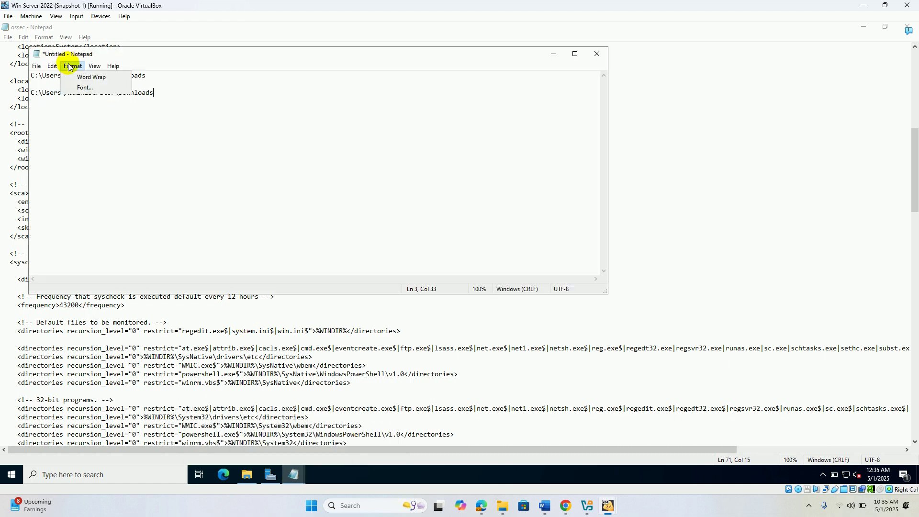
{"action": "left_click", "coordinate": [80, 90]}
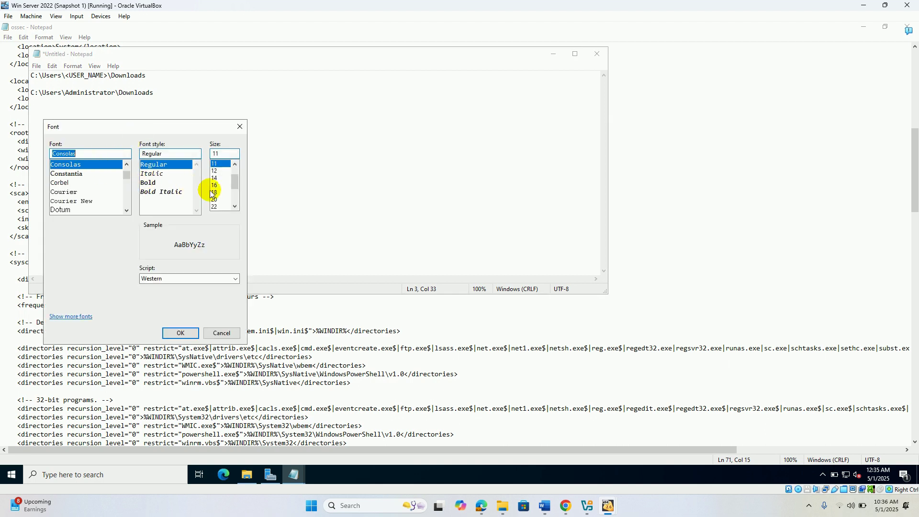
{"action": "left_click", "coordinate": [214, 200]}
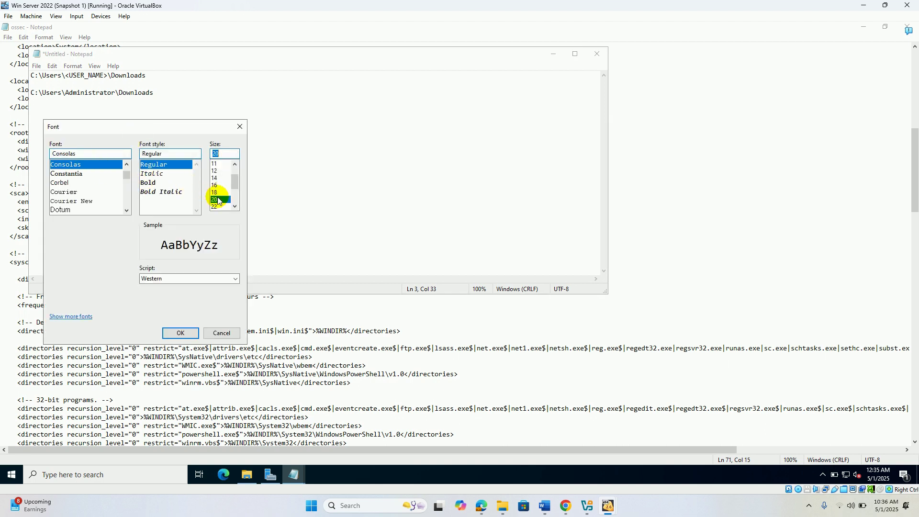
{"action": "left_click", "coordinate": [180, 333]}
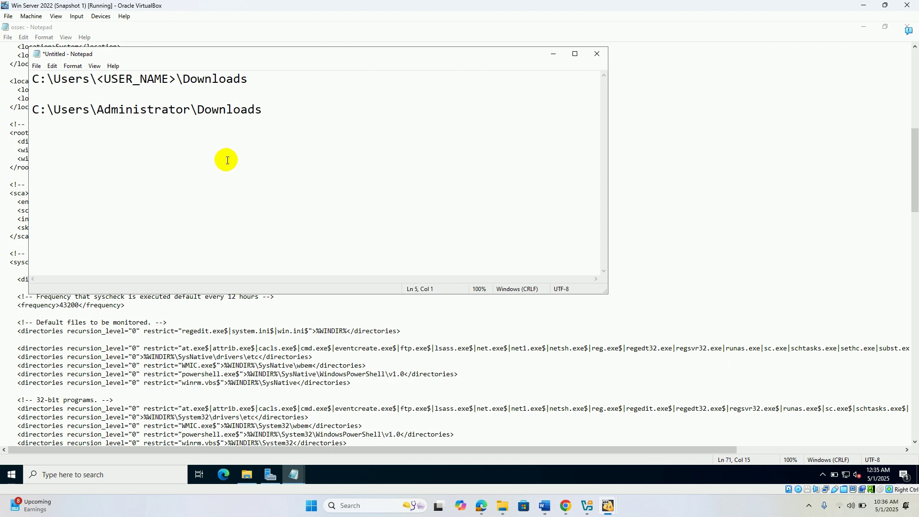
- Paste the directories line and replace its placeholder path with C:\Users\Administrator\Downloads
{"action": "key", "text": "ctrl+v"}
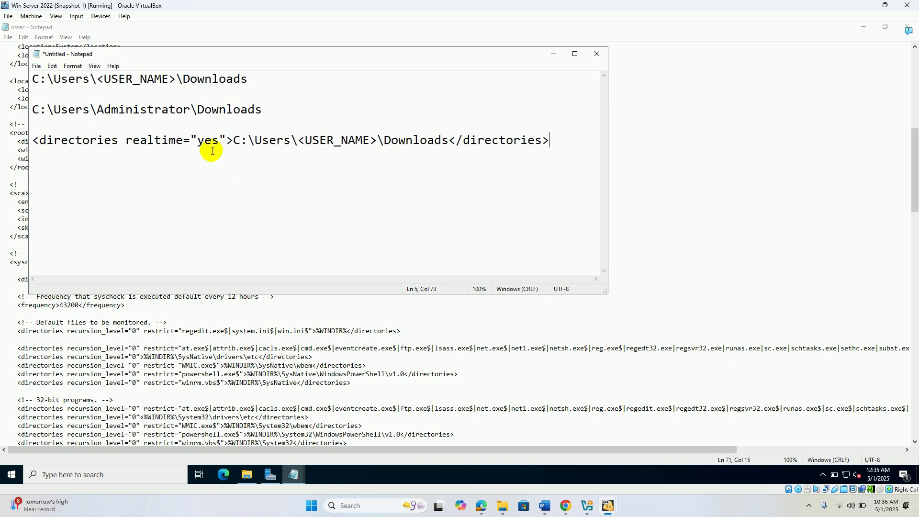
{"action": "left_click_drag", "start_coordinate": [29, 111], "coordinate": [258, 112]}
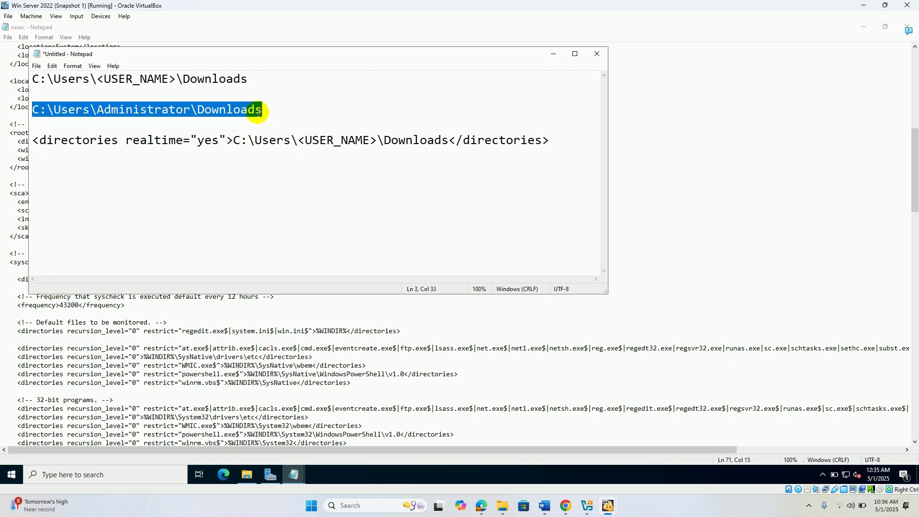
{"action": "right_click", "coordinate": [258, 111]}
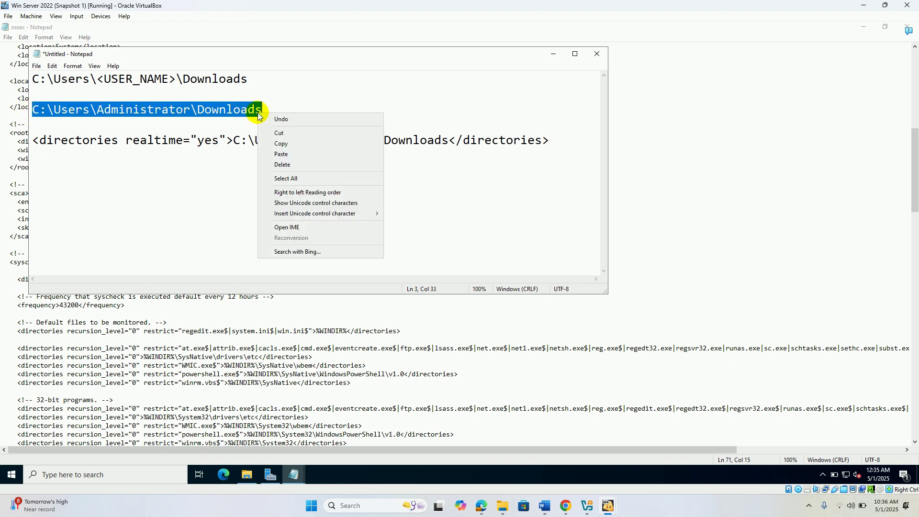
{"action": "left_click", "coordinate": [291, 144]}
{"action": "left_click_drag", "start_coordinate": [233, 141], "coordinate": [450, 145]}
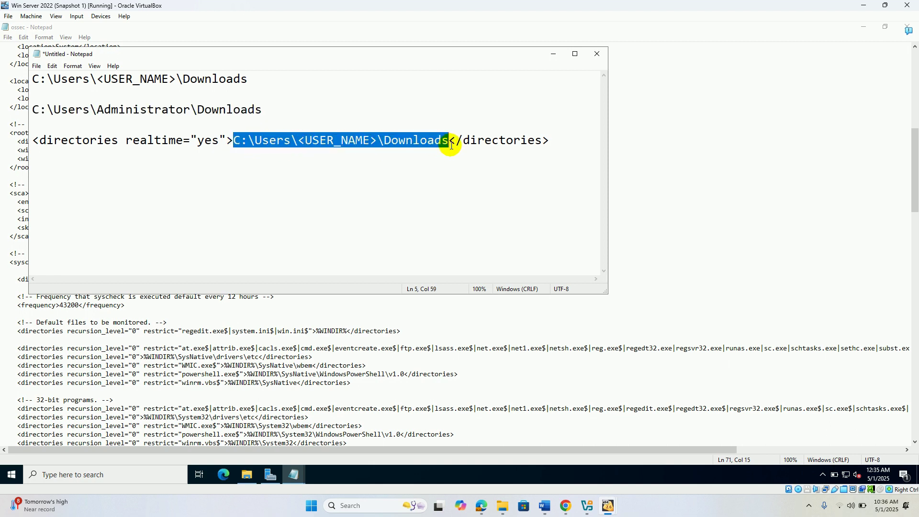
{"action": "key", "text": "ctrl+v"}
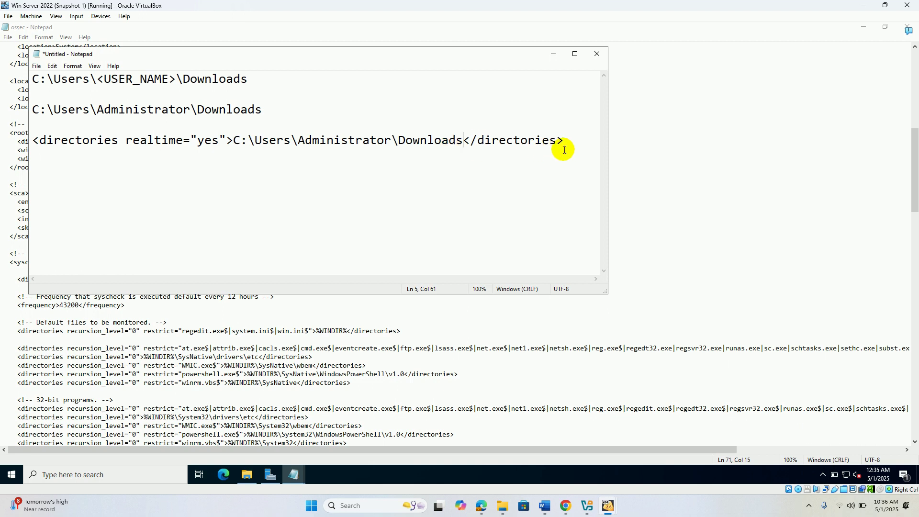
- Copy the completed realtime directories line and return to ossec.conf
{"action": "left_click_drag", "start_coordinate": [571, 140], "coordinate": [236, 130]}
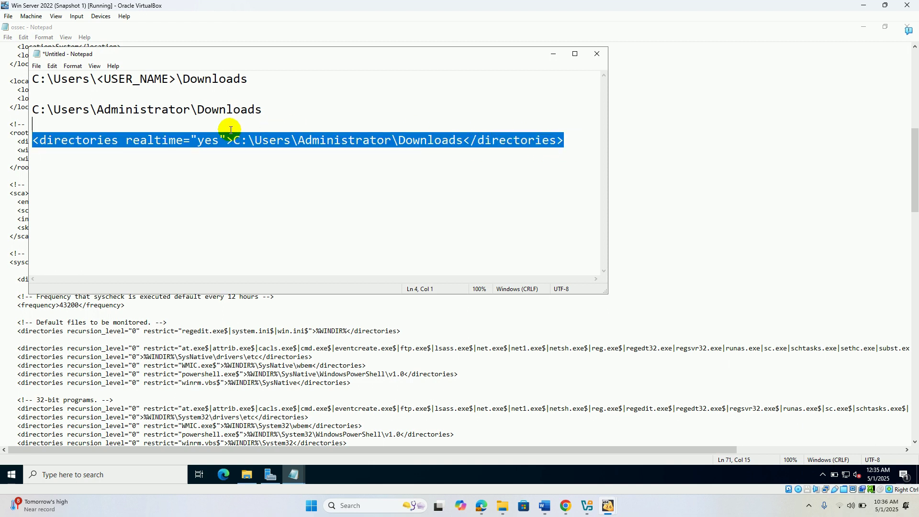
{"action": "right_click", "coordinate": [231, 138]}
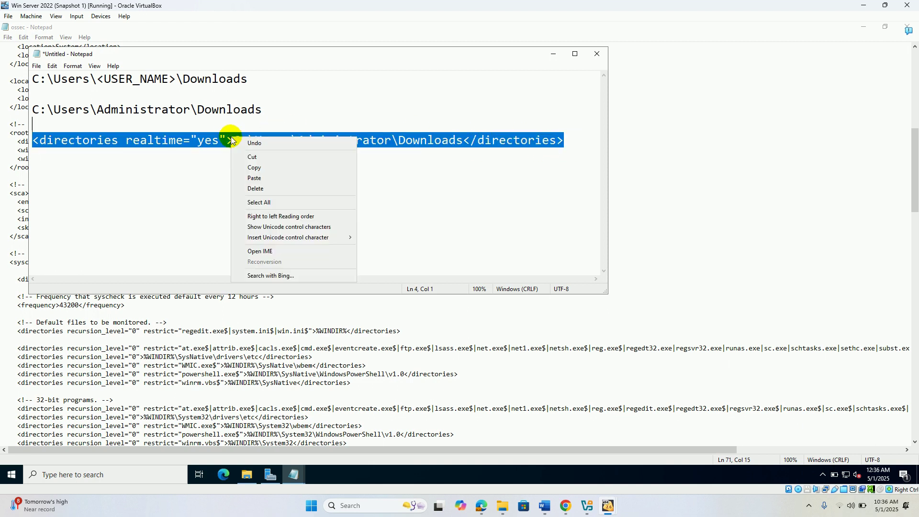
{"action": "left_click", "coordinate": [263, 167]}
{"action": "left_click", "coordinate": [266, 341]}
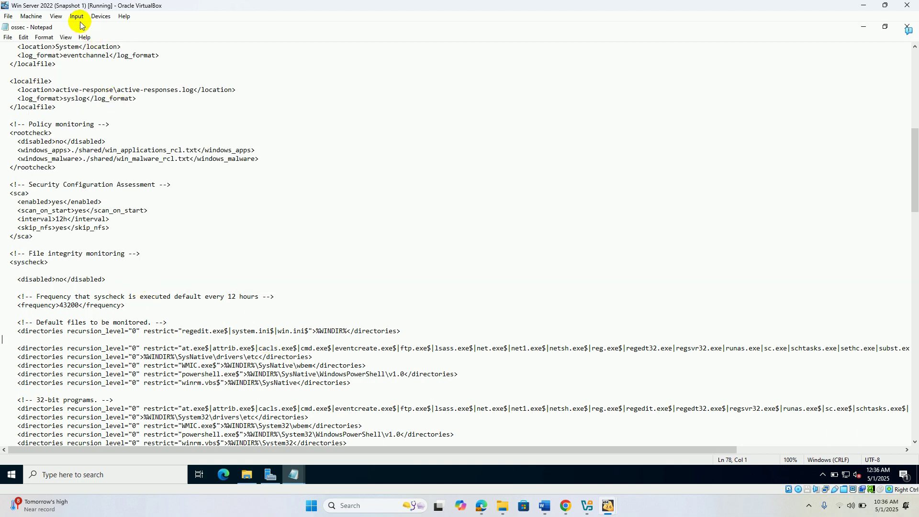
- Set the ossec.conf Notepad font size to 20
{"action": "left_click", "coordinate": [56, 17]}
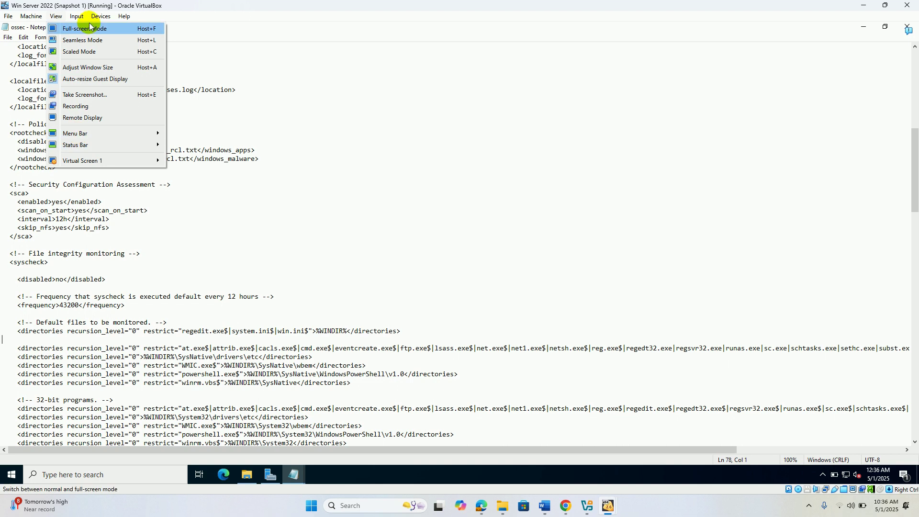
{"action": "left_click", "coordinate": [229, 92]}
{"action": "left_click", "coordinate": [65, 39]}
{"action": "mouse_move", "coordinate": [43, 38]}
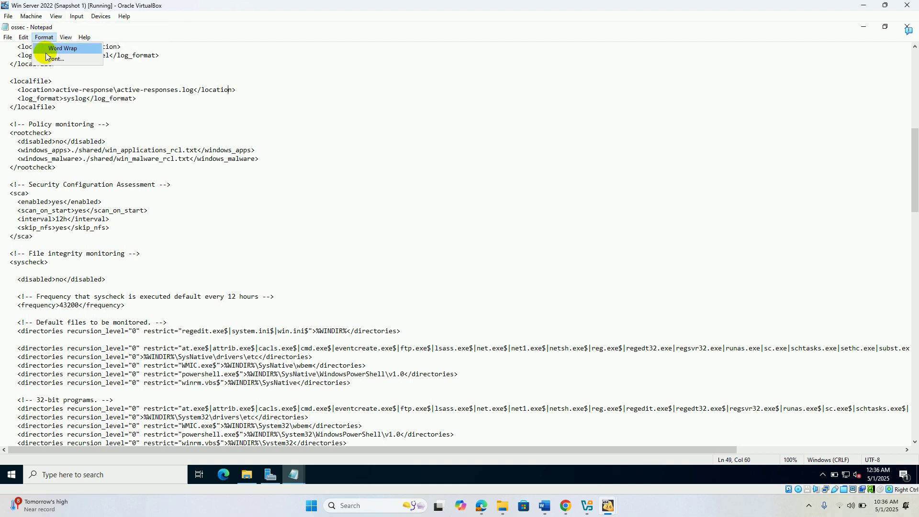
{"action": "left_click", "coordinate": [53, 58]}
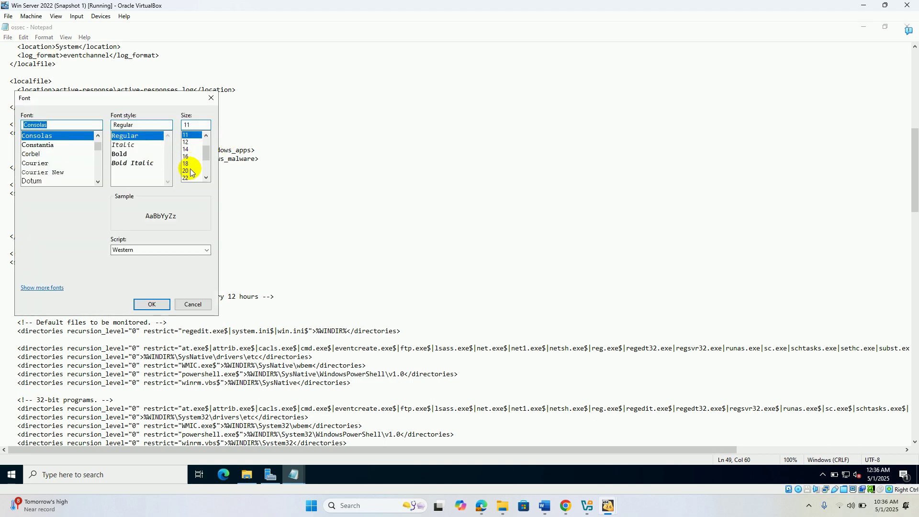
{"action": "left_click", "coordinate": [191, 171]}
{"action": "left_click", "coordinate": [151, 305]}
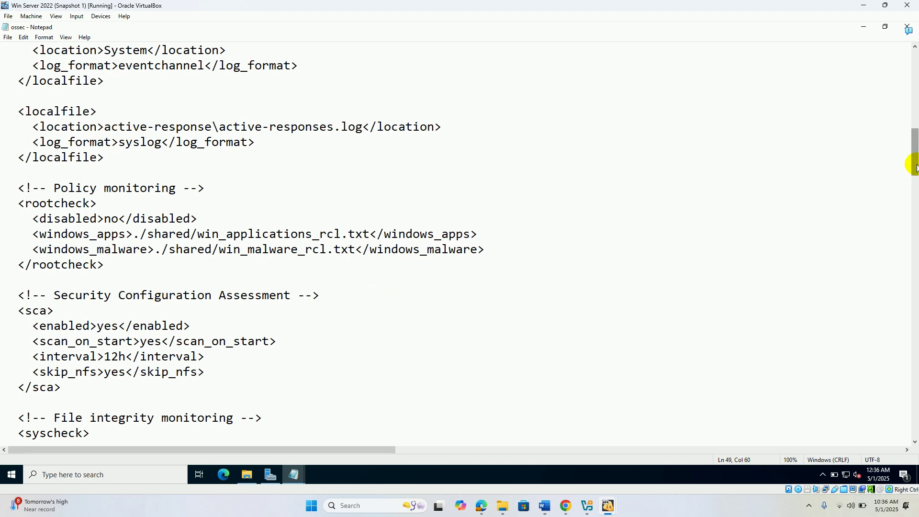
- Paste the Administrator Downloads directories entry on a new line after <disabled>no</disabled>
{"action": "left_click_drag", "start_coordinate": [915, 167], "coordinate": [914, 194]}
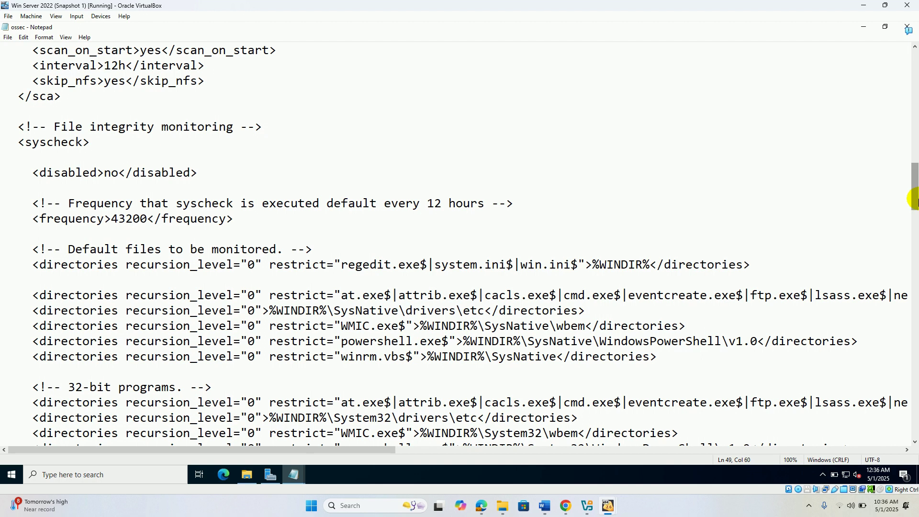
{"action": "left_click", "coordinate": [286, 183]}
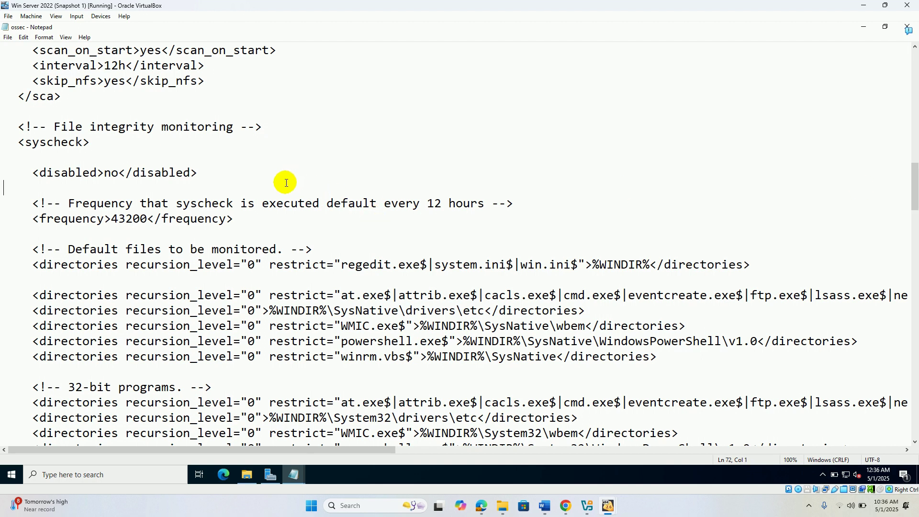
{"action": "left_click", "coordinate": [225, 167]}
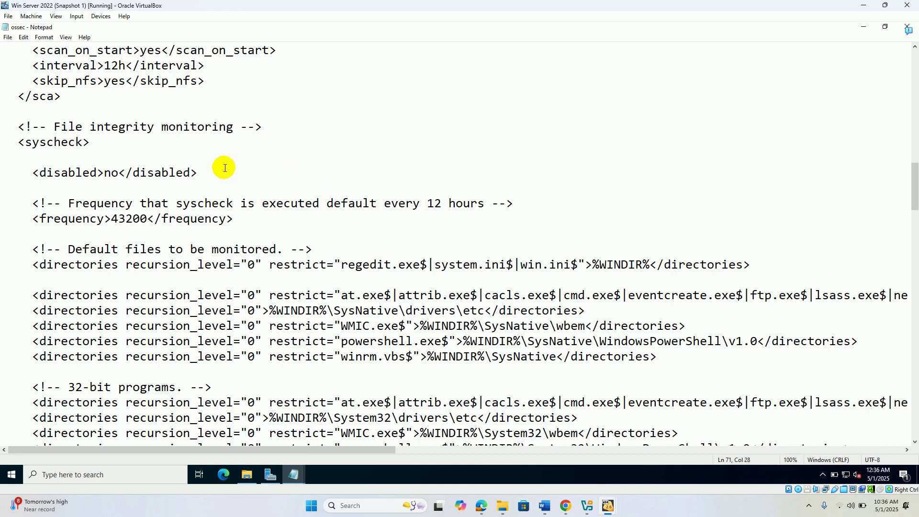
{"action": "key", "text": "Return"}
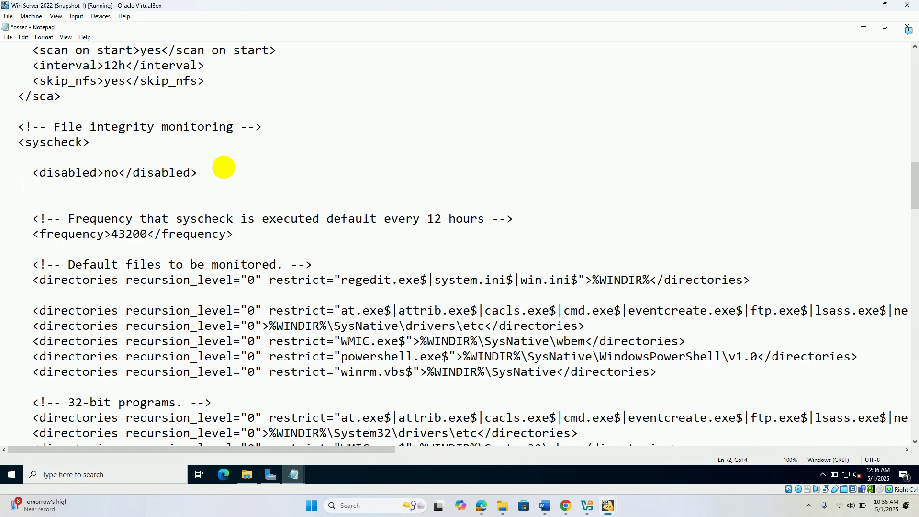
{"action": "key", "text": "ctrl+v"}
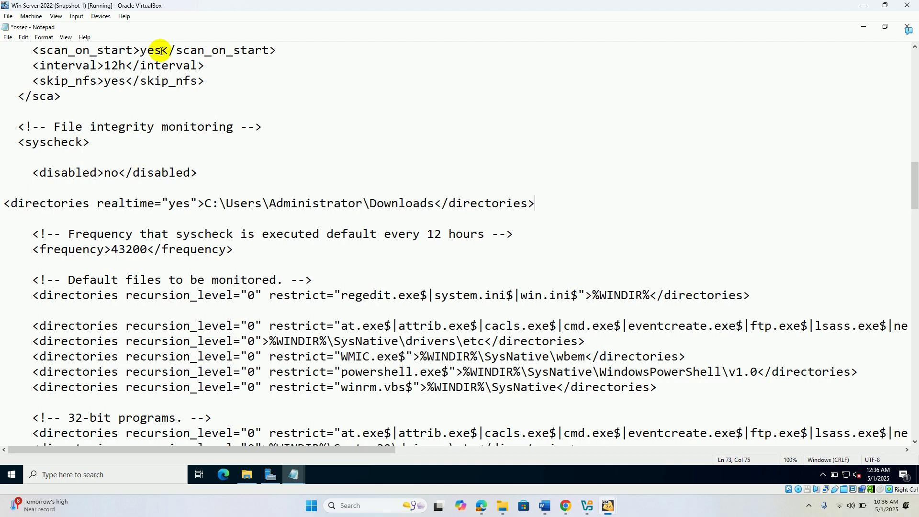
- Save ossec.conf and return to the Wazuh documentation
{"action": "left_click", "coordinate": [9, 38]}
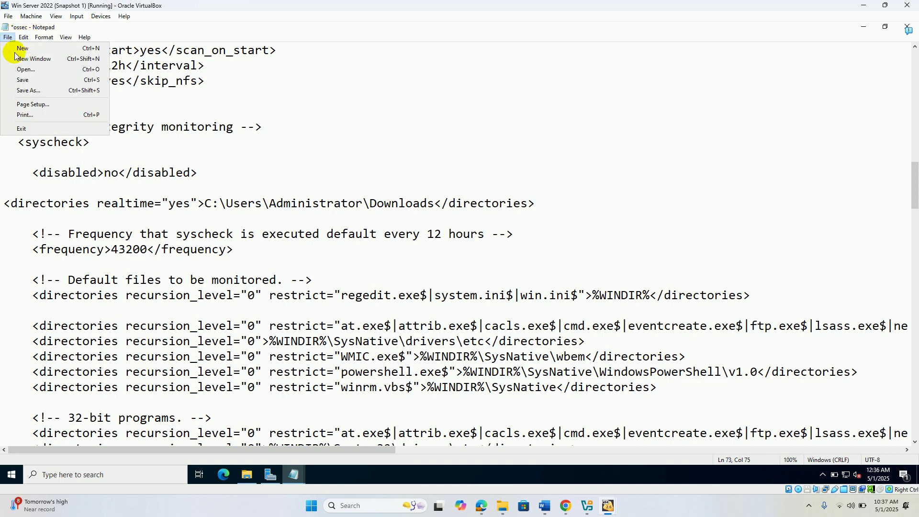
{"action": "left_click", "coordinate": [26, 82]}
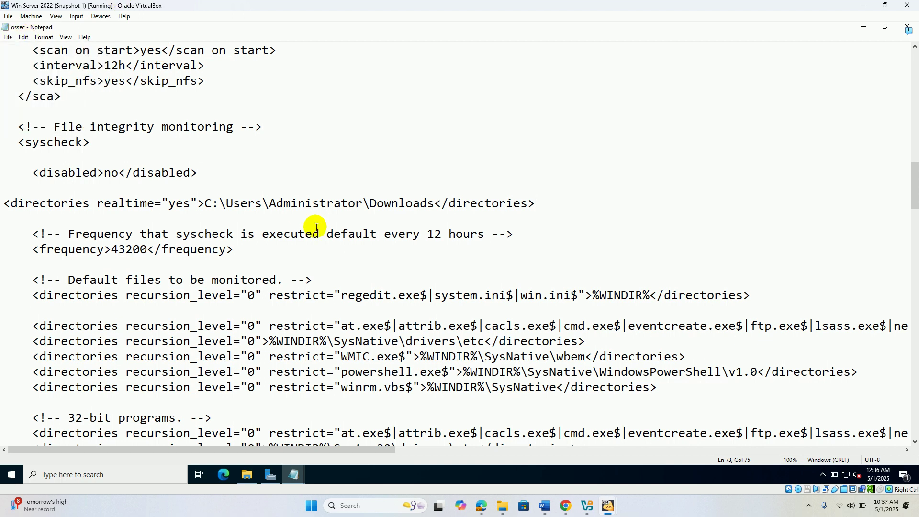
{"action": "left_click", "coordinate": [482, 508]}
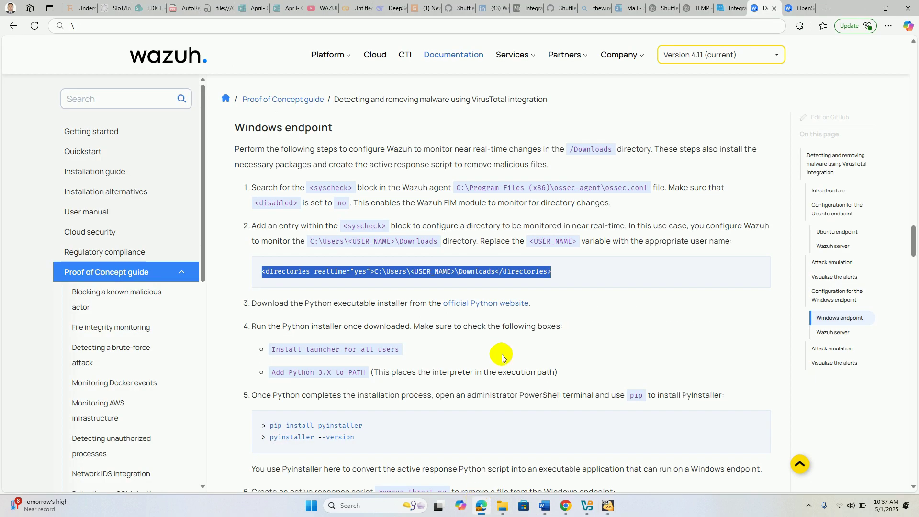
- Open the 'official Python website' link from the Wazuh guide in a new tab
{"action": "right_click", "coordinate": [484, 311]}
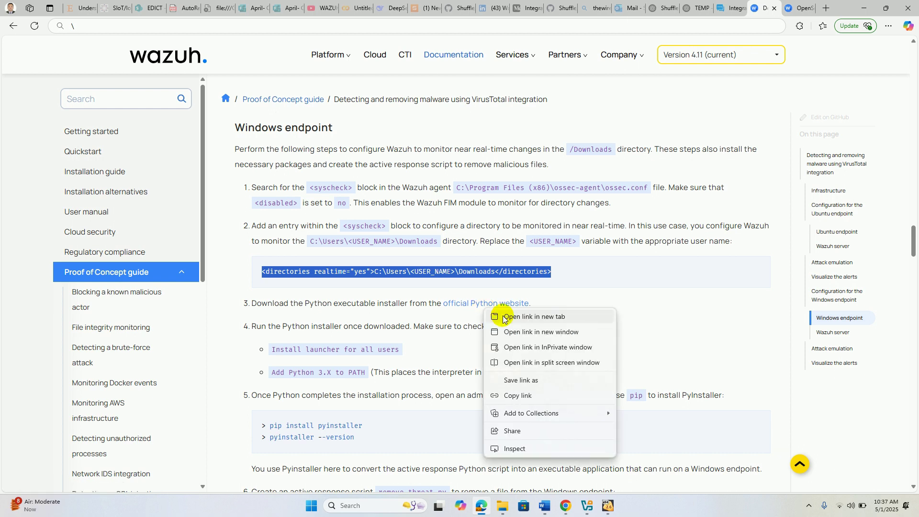
{"action": "left_click", "coordinate": [504, 316]}
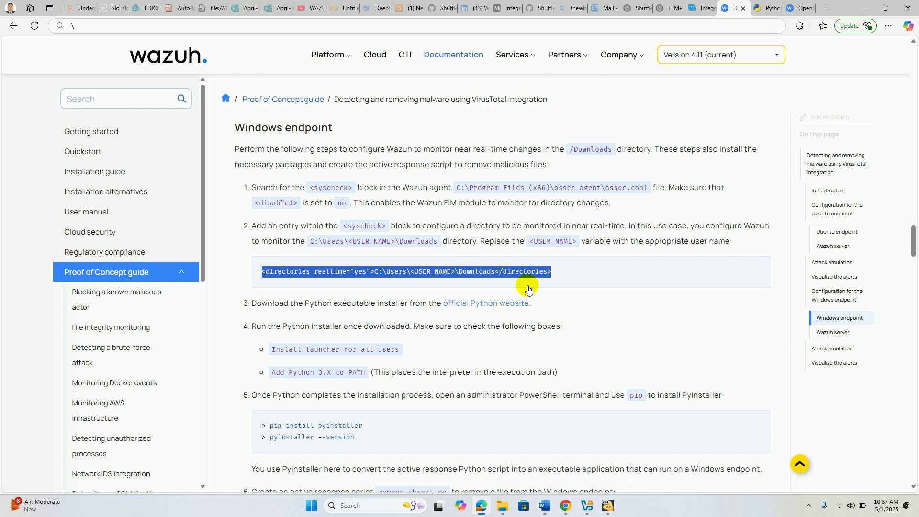
{"action": "left_click", "coordinate": [766, 8]}
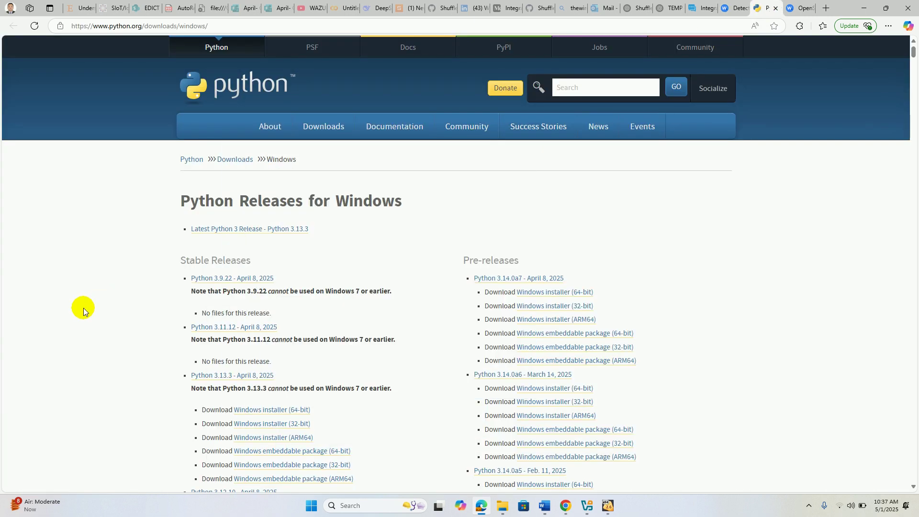
- Copy the python.org Windows downloads address and return to the Windows Server VM
{"action": "left_click", "coordinate": [169, 28]}
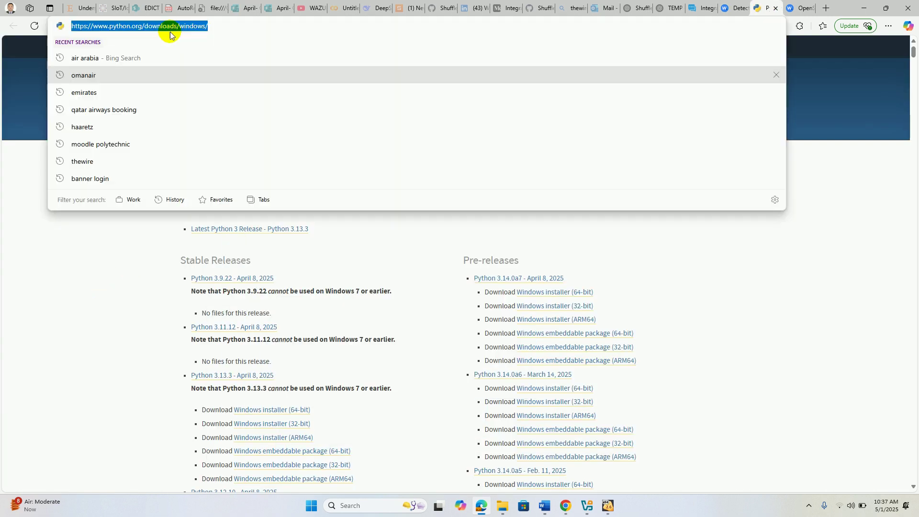
{"action": "right_click", "coordinate": [170, 30]}
{"action": "left_click", "coordinate": [213, 140]}
{"action": "left_click", "coordinate": [606, 511]}
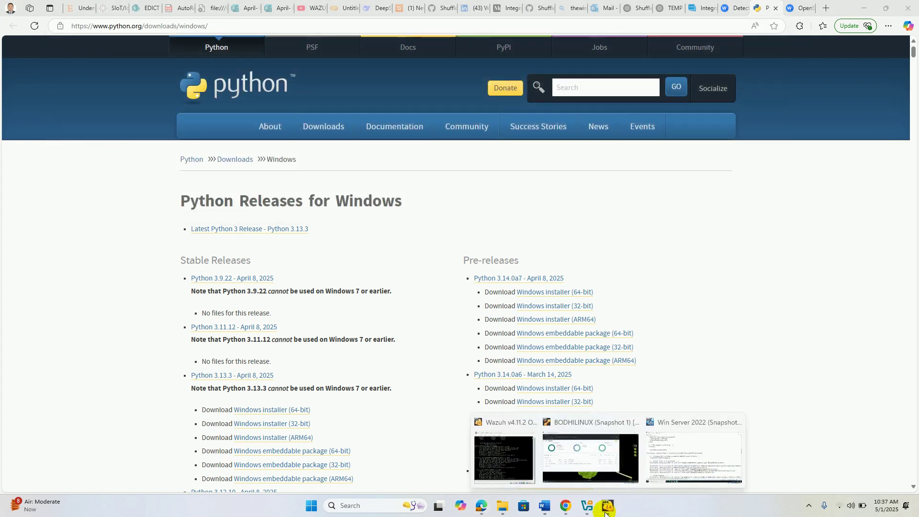
{"action": "left_click", "coordinate": [675, 453]}
- Launch Edge in the VM, minimize the other windows, and close the old 192.168.1.25 tab
{"action": "left_click", "coordinate": [223, 475]}
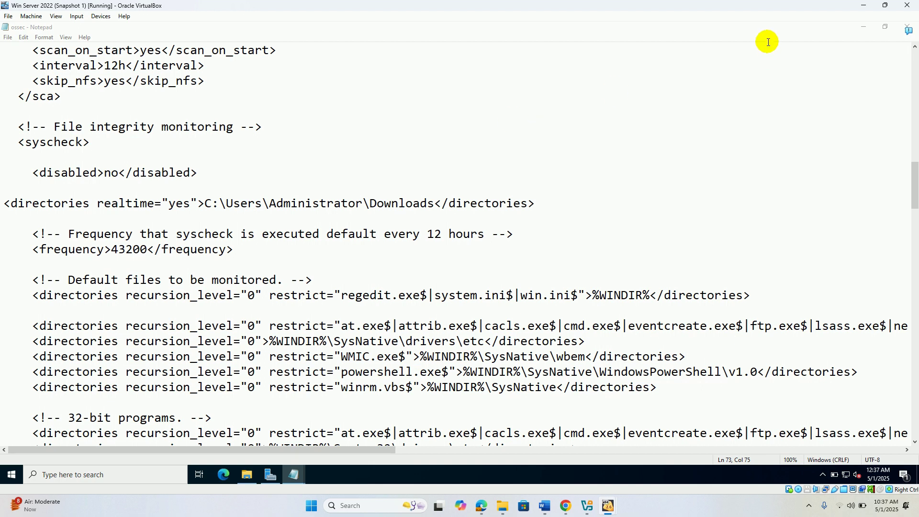
{"action": "left_click", "coordinate": [863, 27]}
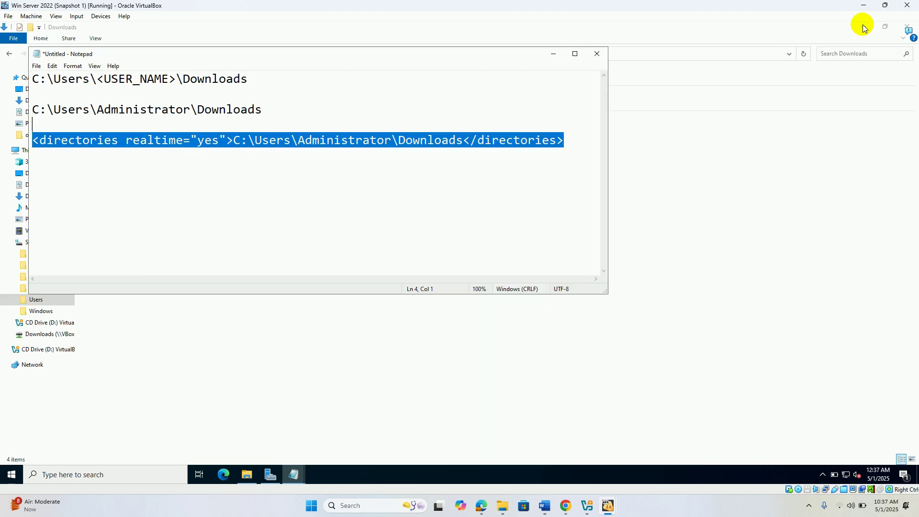
{"action": "left_click", "coordinate": [893, 33]}
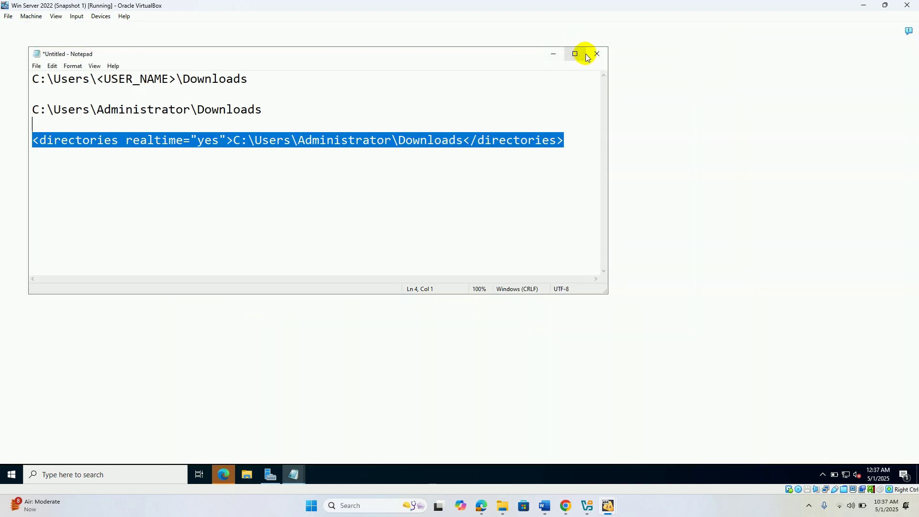
{"action": "left_click", "coordinate": [551, 56]}
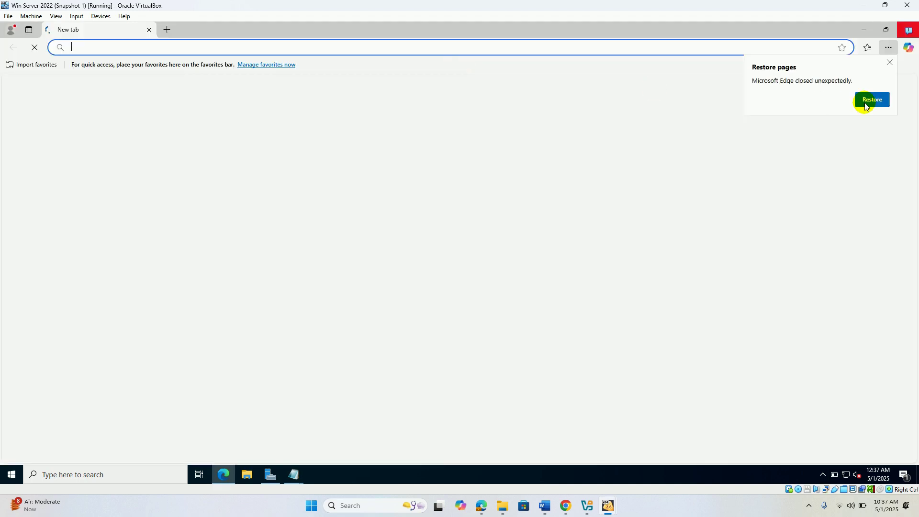
{"action": "left_click", "coordinate": [867, 101]}
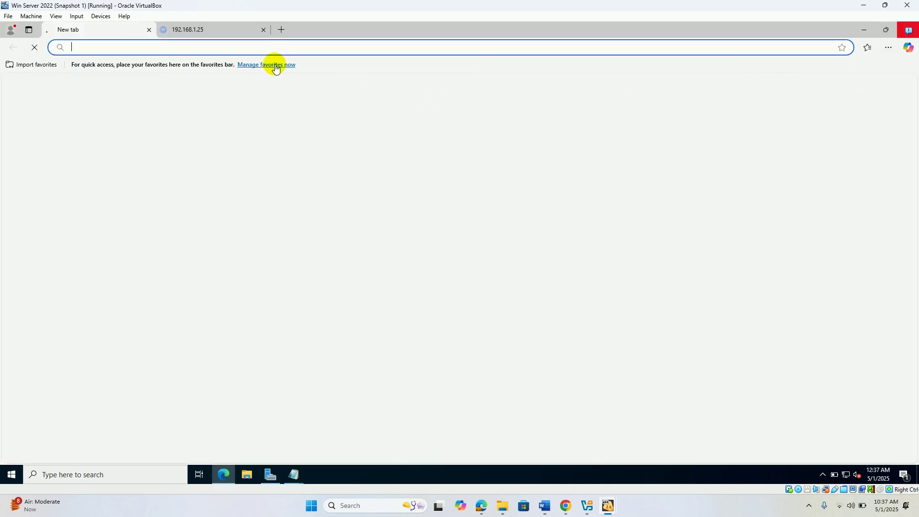
{"action": "left_click", "coordinate": [264, 30]}
- Go to the pasted python.org address and land on the Python Releases for Windows list
{"action": "left_click", "coordinate": [141, 46]}
{"action": "key", "text": "ctrl+v"}
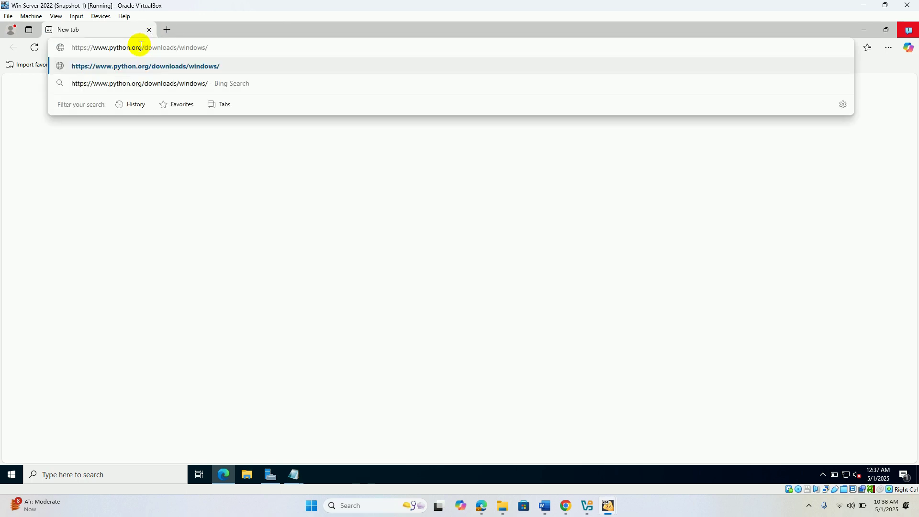
{"action": "key", "text": "Return"}
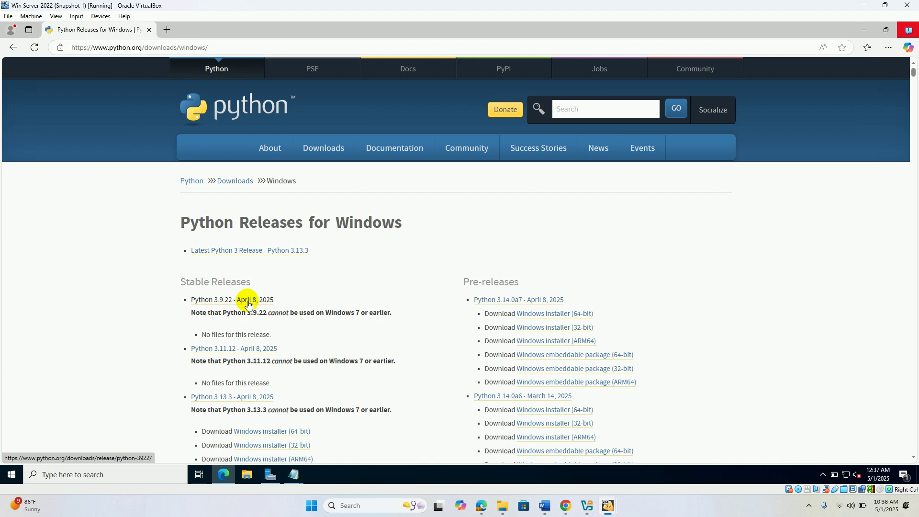
{"action": "left_click", "coordinate": [248, 303]}
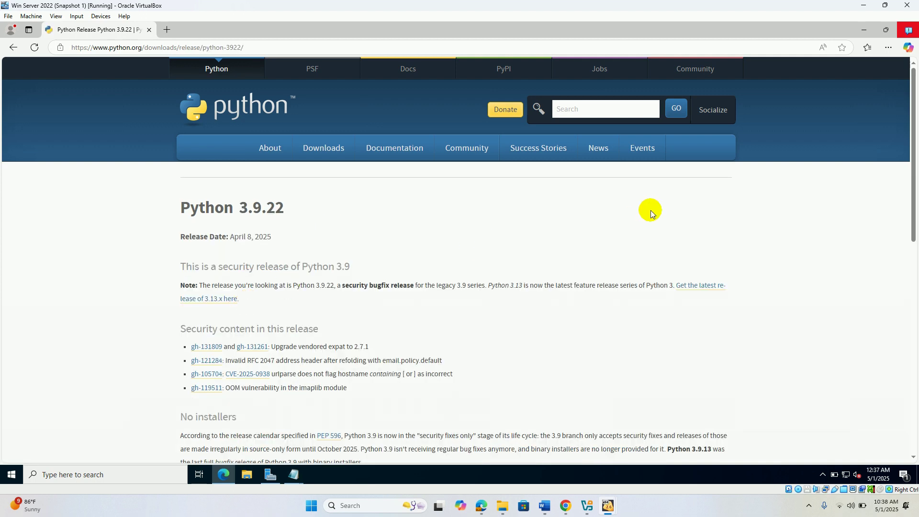
{"action": "left_click_drag", "start_coordinate": [913, 111], "coordinate": [915, 154]}
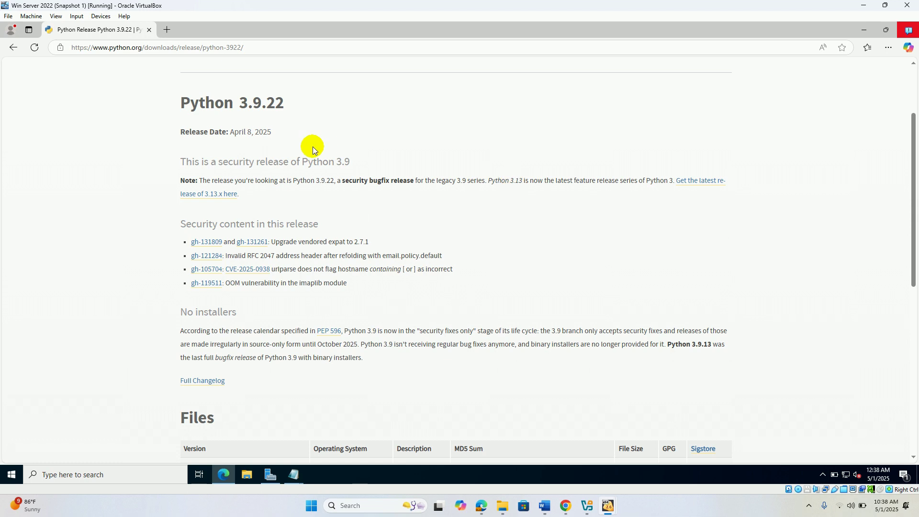
{"action": "left_click", "coordinate": [13, 48]}
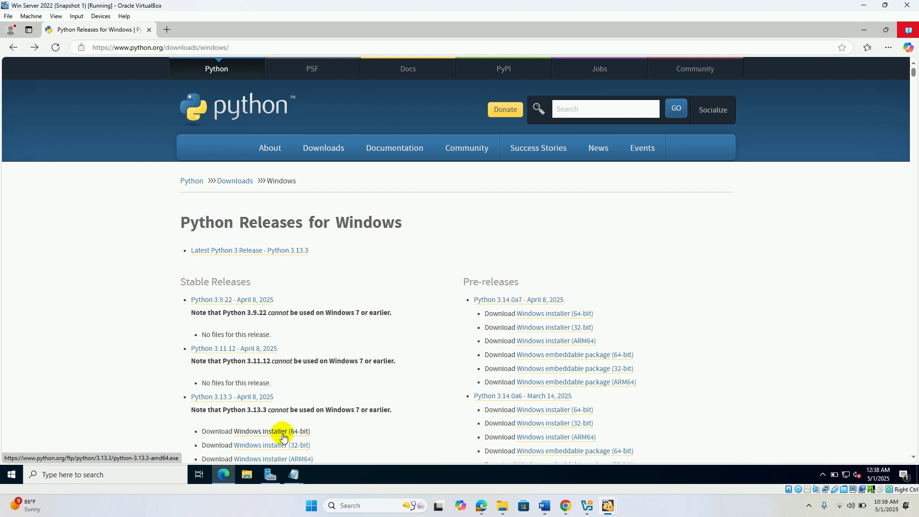
- Download the Python 3.13.3 Windows installer (64-bit) and open it from Edge's downloads
{"action": "left_click", "coordinate": [283, 437]}
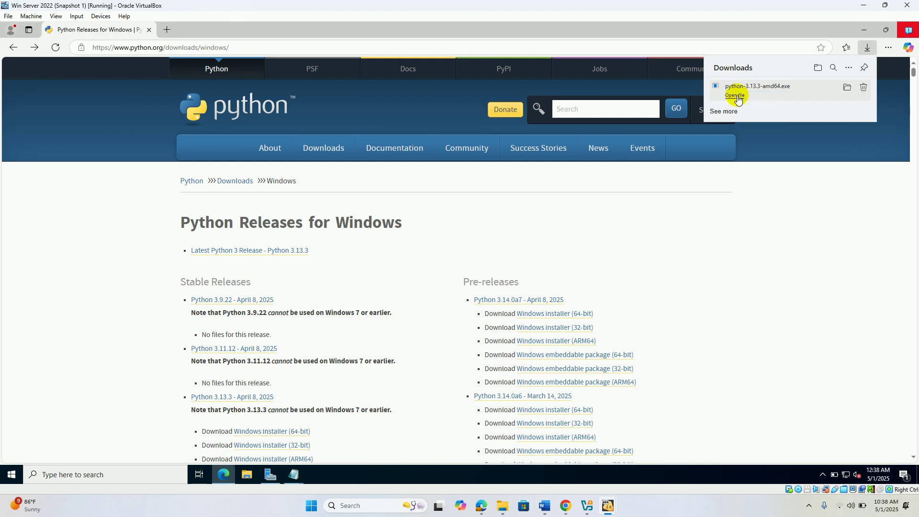
{"action": "left_click", "coordinate": [735, 96]}
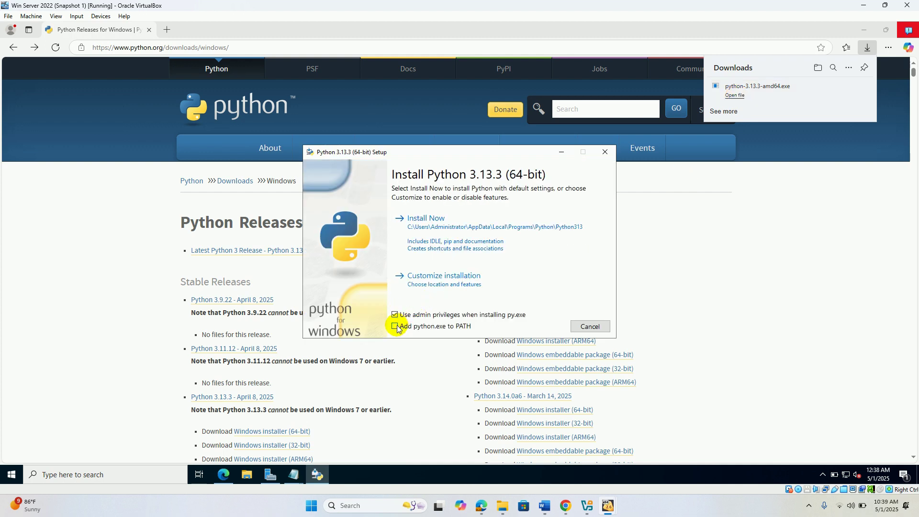
- Install Python 3.13.3 via Customize installation with 'Add python.exe to PATH' ticked
{"action": "left_click", "coordinate": [396, 327]}
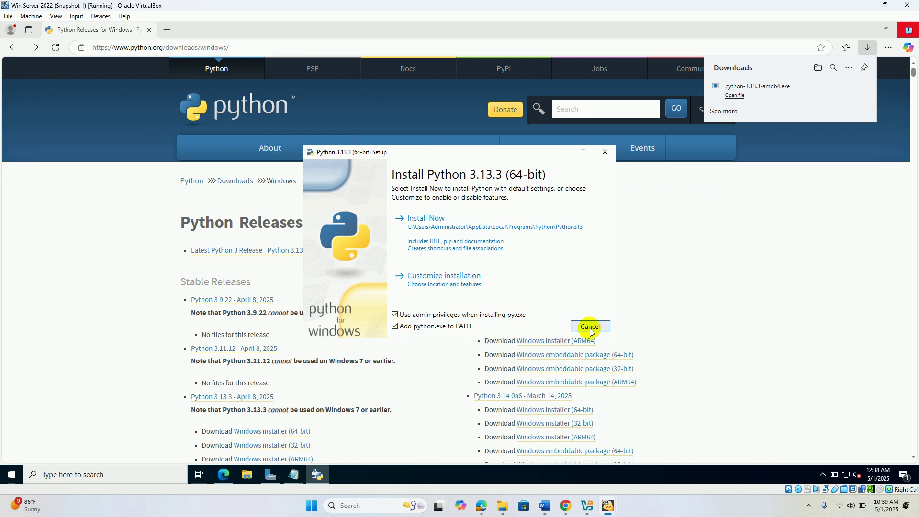
{"action": "left_click", "coordinate": [465, 280]}
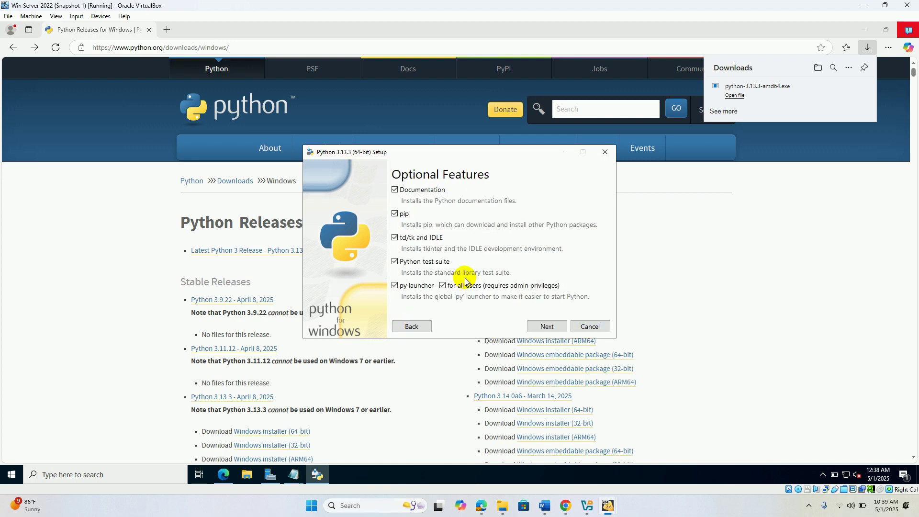
{"action": "left_click", "coordinate": [553, 327]}
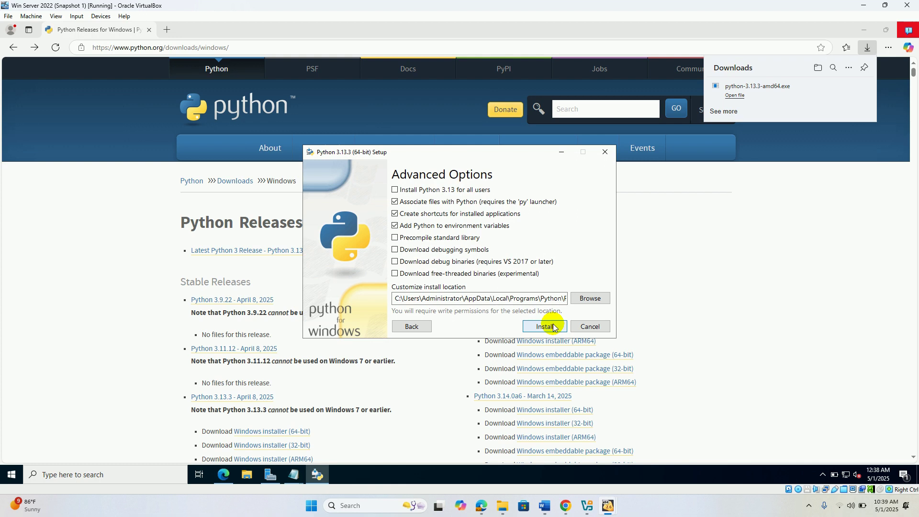
{"action": "left_click", "coordinate": [545, 326]}
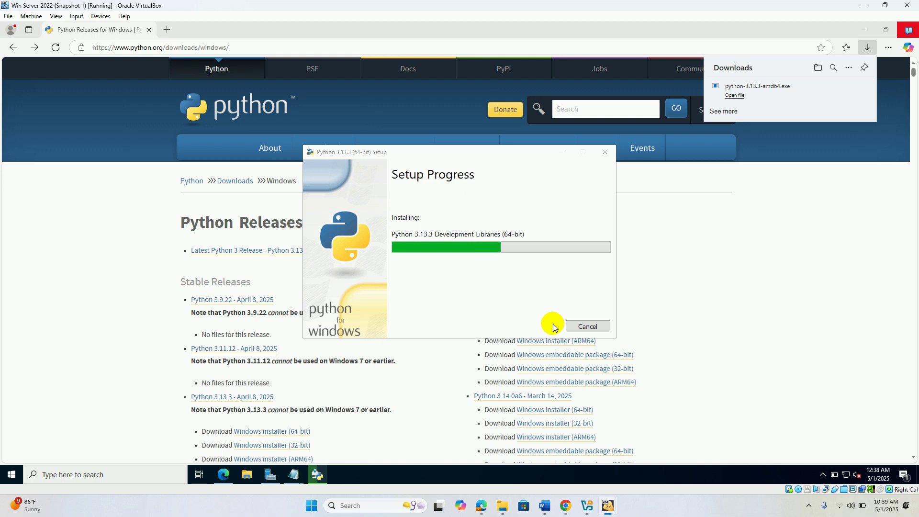
- Pause the screen recording from the host's tray icons
{"action": "left_click", "coordinate": [809, 506]}
{"action": "left_click", "coordinate": [809, 457]}
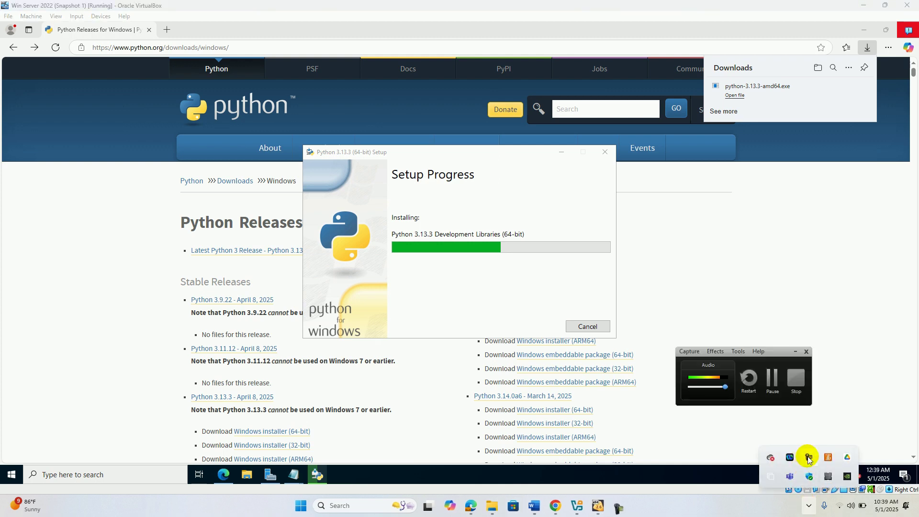
{"action": "left_click", "coordinate": [782, 383]}
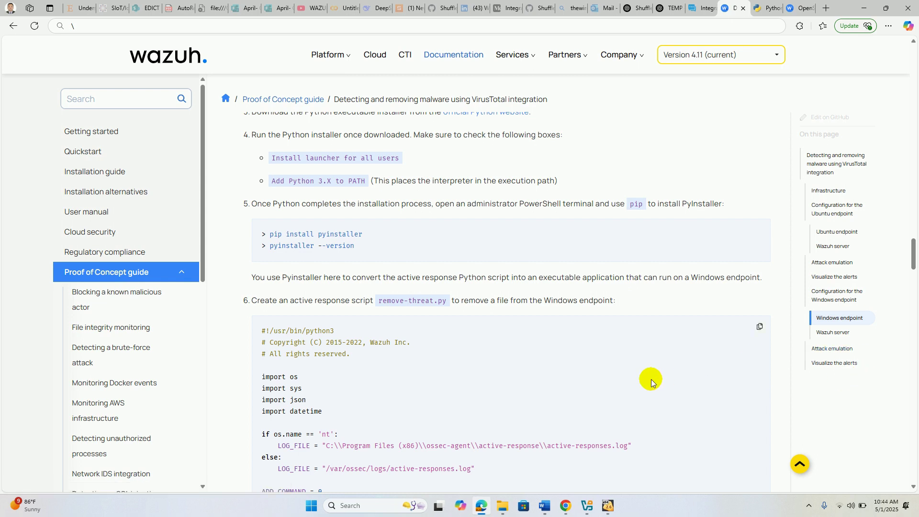
- Bring the Windows Server VM forward, dismiss its notifications, and close Edge
{"action": "left_click", "coordinate": [609, 506]}
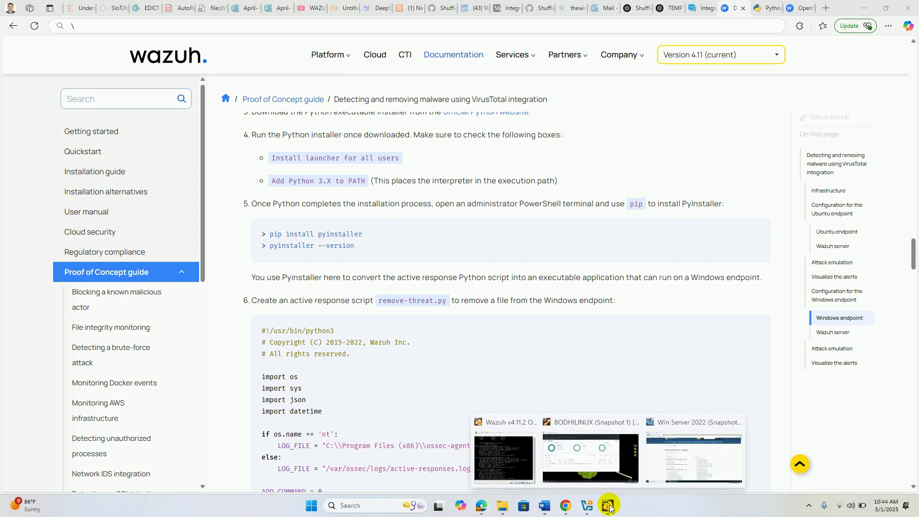
{"action": "left_click", "coordinate": [674, 453]}
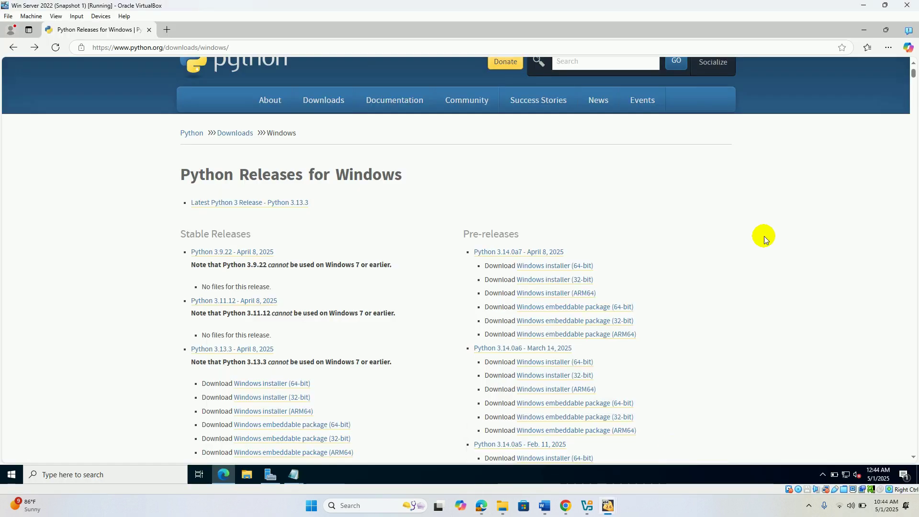
{"action": "left_click", "coordinate": [911, 31]}
{"action": "left_click", "coordinate": [909, 28]}
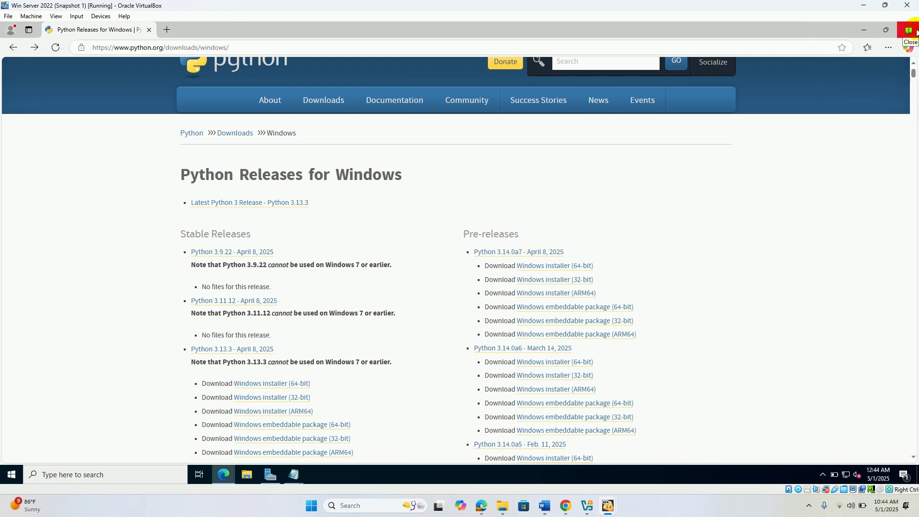
{"action": "left_click", "coordinate": [913, 30]}
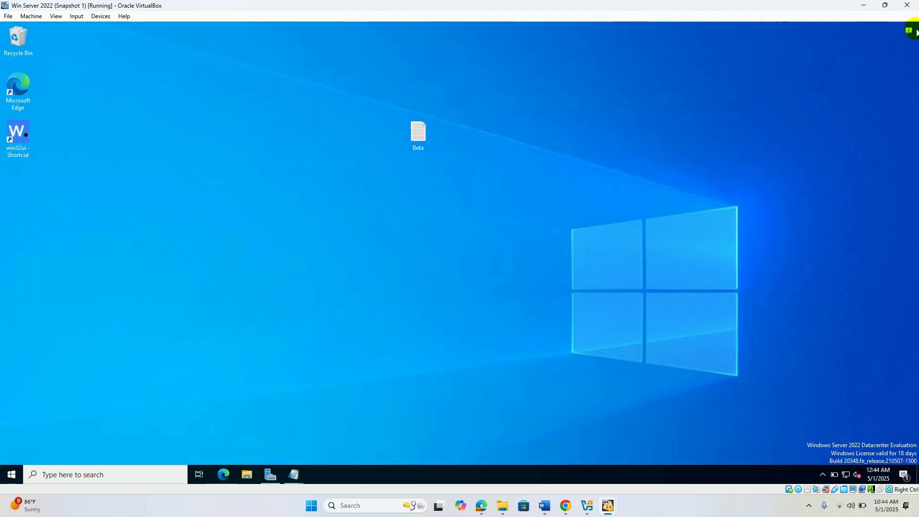
- Search 'power', run Windows PowerShell as administrator, and maximize its window
{"action": "left_click", "coordinate": [141, 477]}
{"action": "type", "text": "power"}
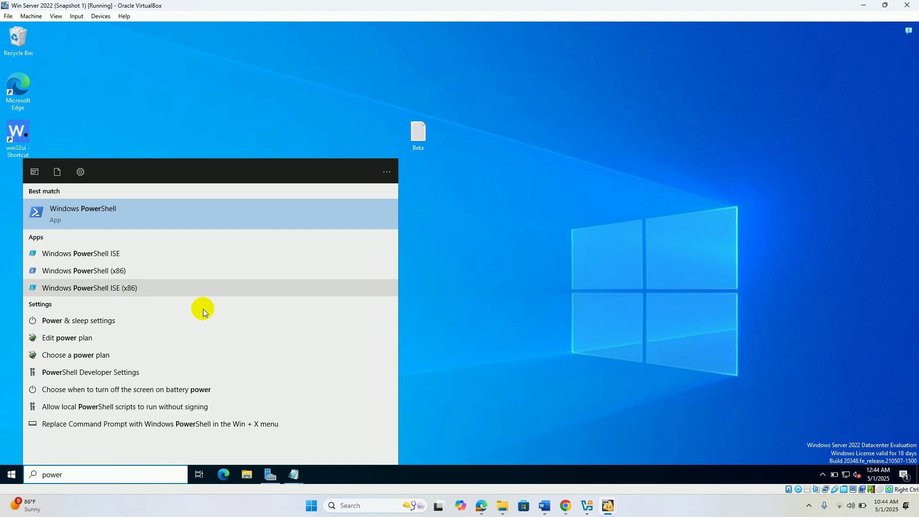
{"action": "left_click", "coordinate": [488, 512]}
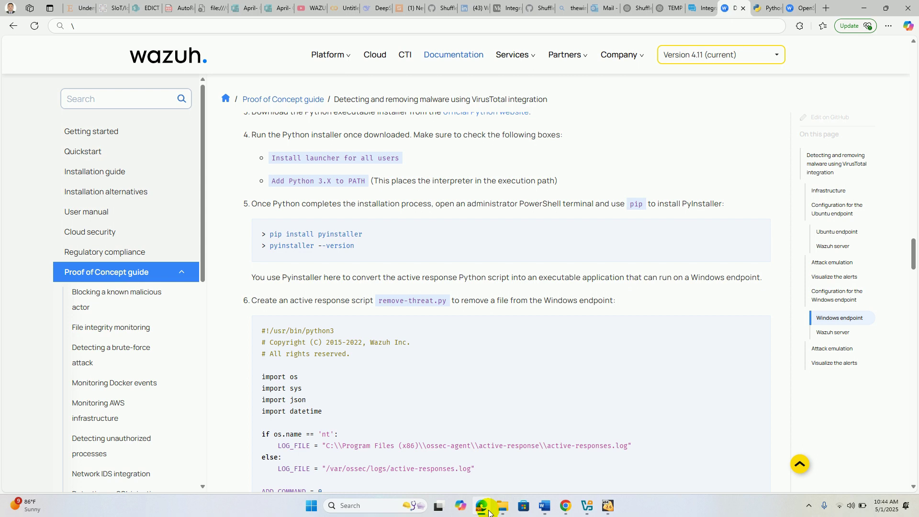
{"action": "left_click", "coordinate": [489, 512]}
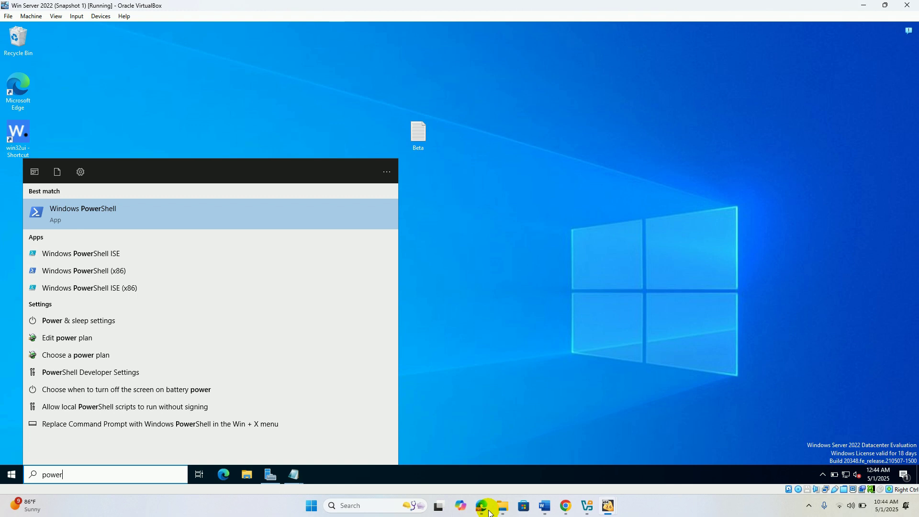
{"action": "right_click", "coordinate": [92, 209]}
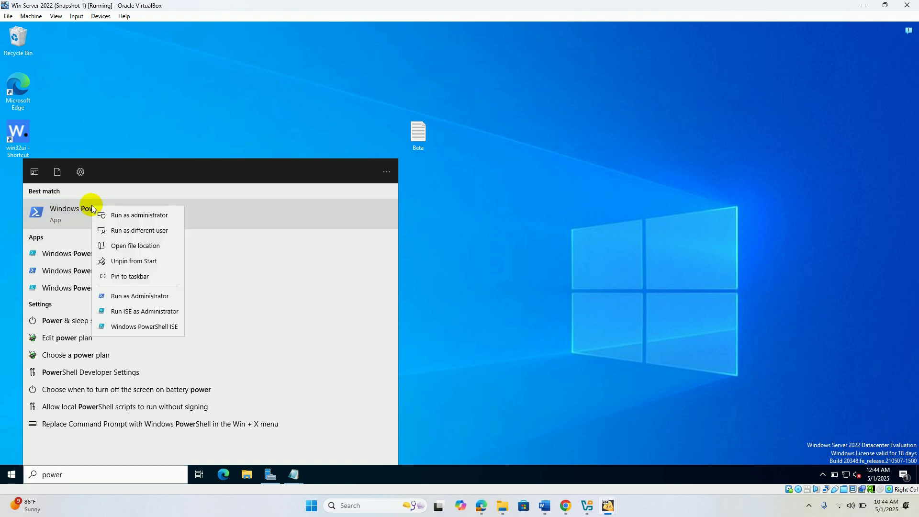
{"action": "left_click", "coordinate": [139, 217]}
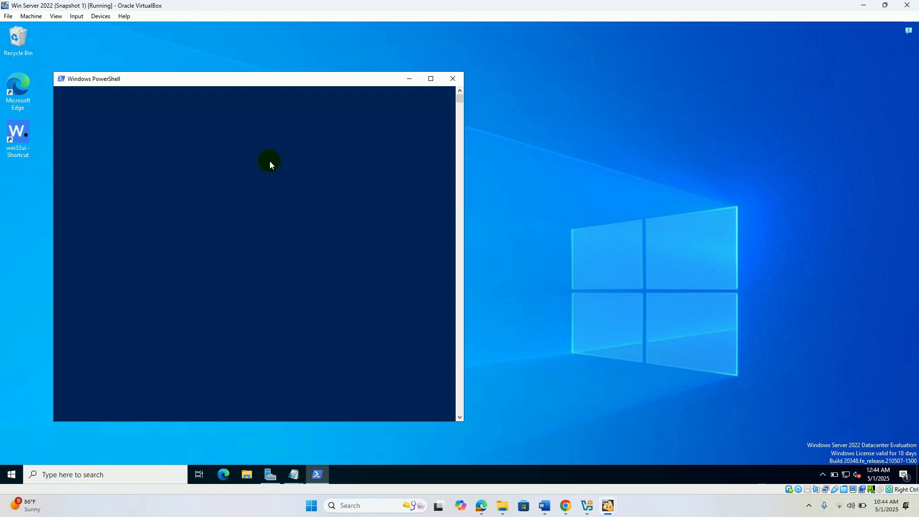
{"action": "left_click", "coordinate": [431, 79]}
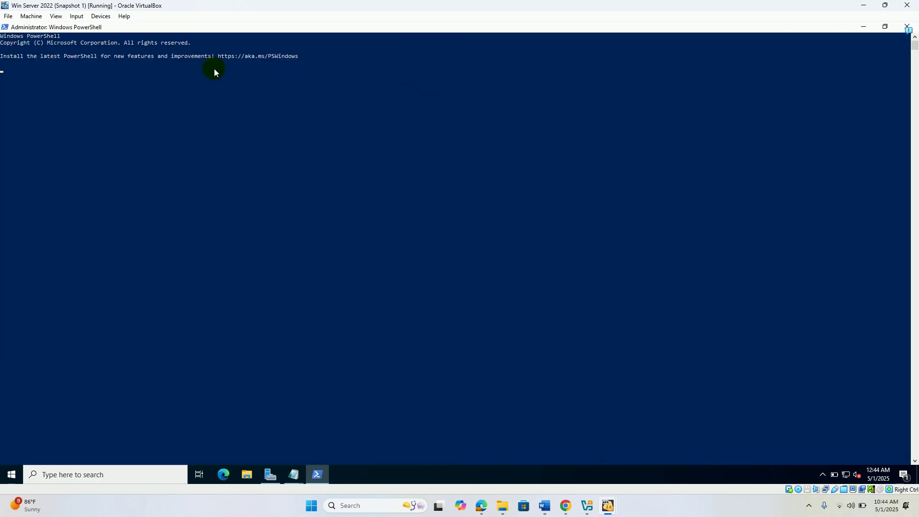
- Set the PowerShell console font size to 28 in Properties, then bring up the Wazuh guide
{"action": "right_click", "coordinate": [103, 28]}
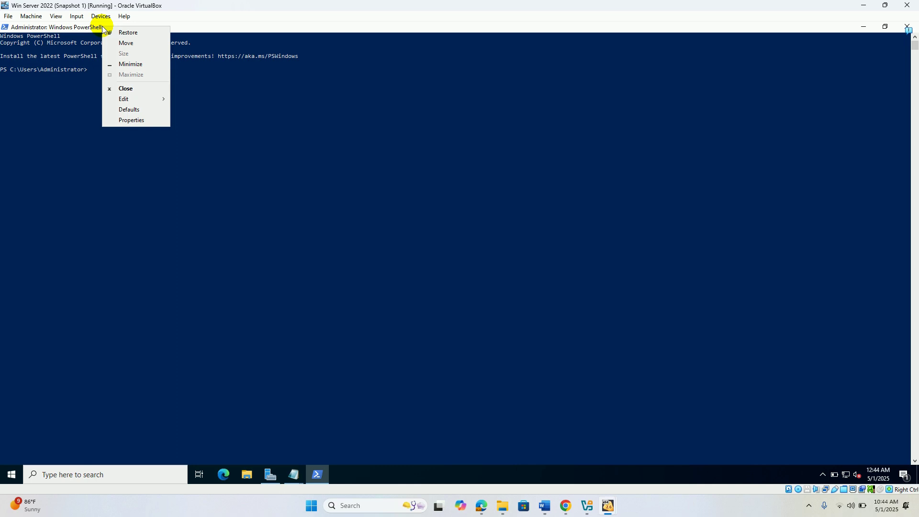
{"action": "left_click", "coordinate": [131, 119]}
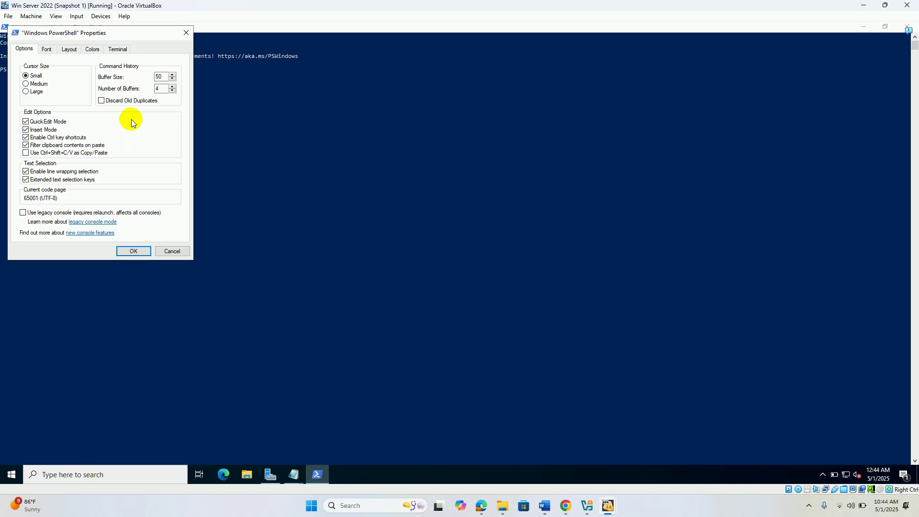
{"action": "left_click", "coordinate": [48, 50]}
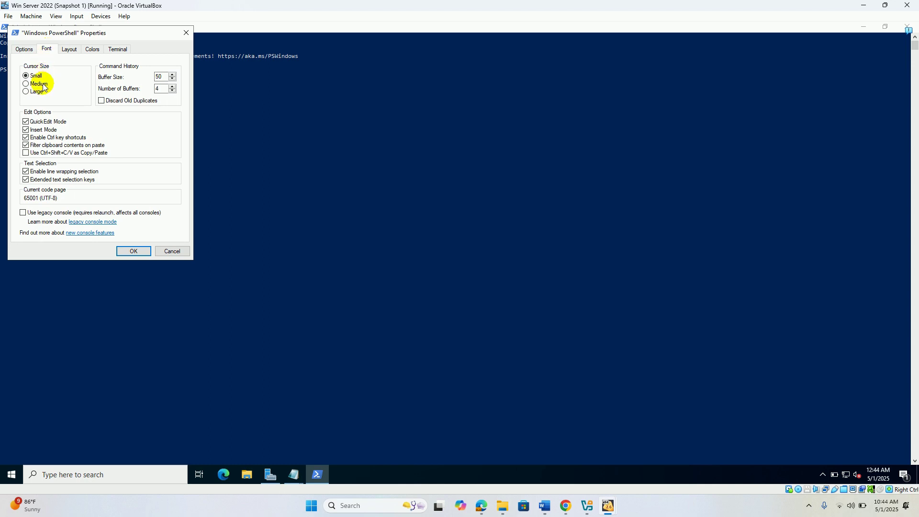
{"action": "left_click", "coordinate": [27, 113]}
{"action": "left_click", "coordinate": [134, 251]}
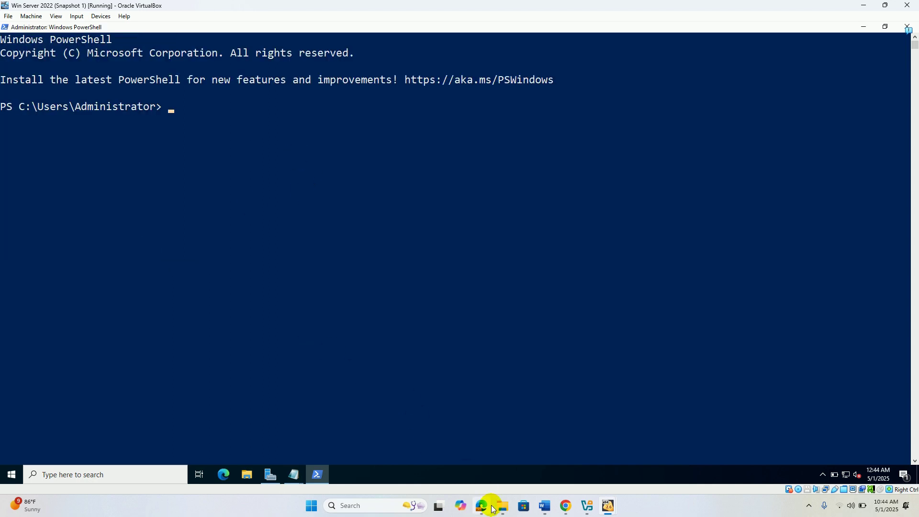
{"action": "mouse_move", "coordinate": [482, 506]}
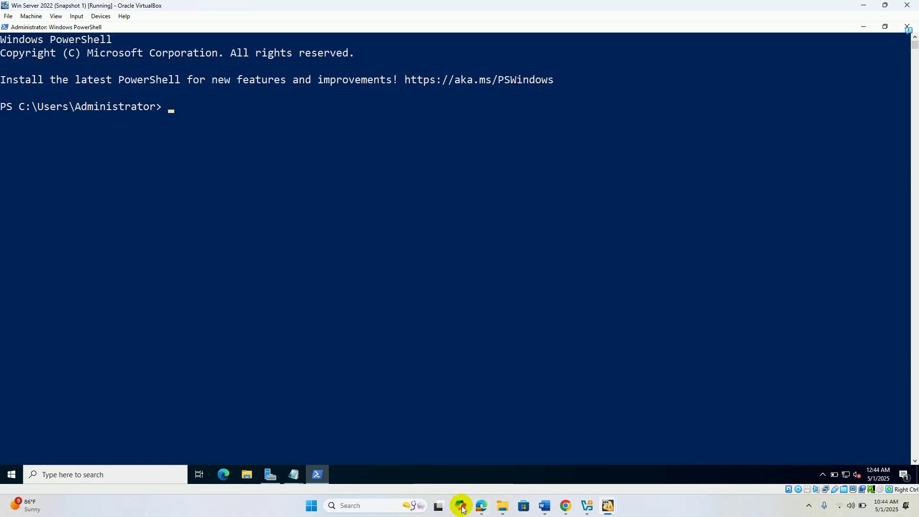
{"action": "left_click", "coordinate": [482, 508]}
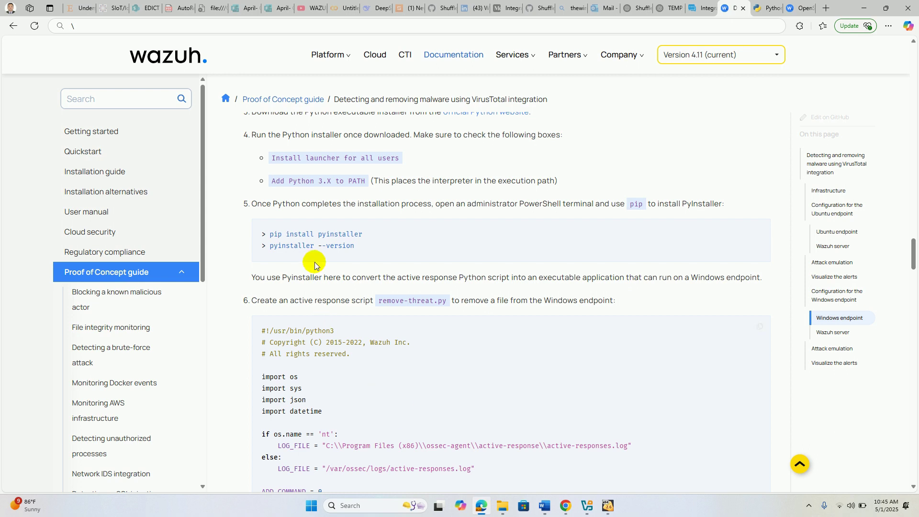
- Copy 'pip install pyinstaller' from the docs and run it in the VM's PowerShell
{"action": "left_click_drag", "start_coordinate": [266, 234], "coordinate": [370, 240]}
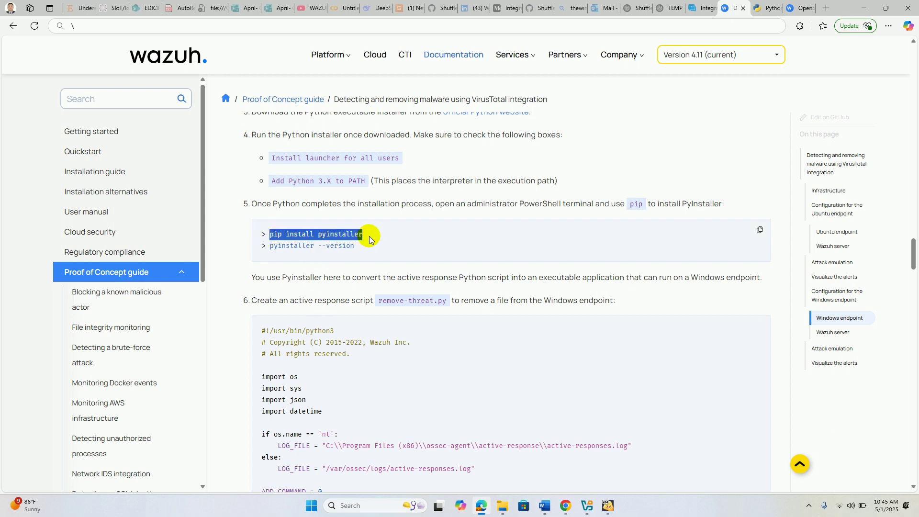
{"action": "right_click", "coordinate": [369, 240]}
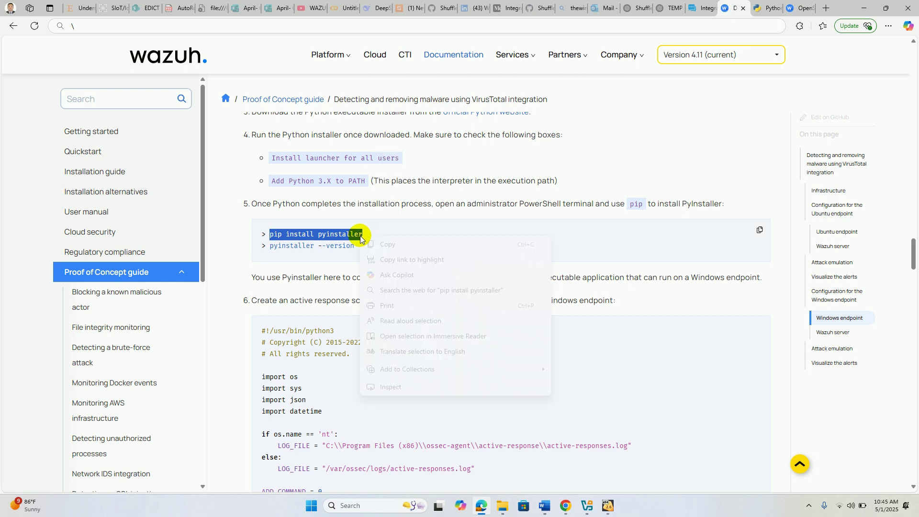
{"action": "left_click", "coordinate": [389, 244]}
{"action": "key", "text": "alt+Tab"}
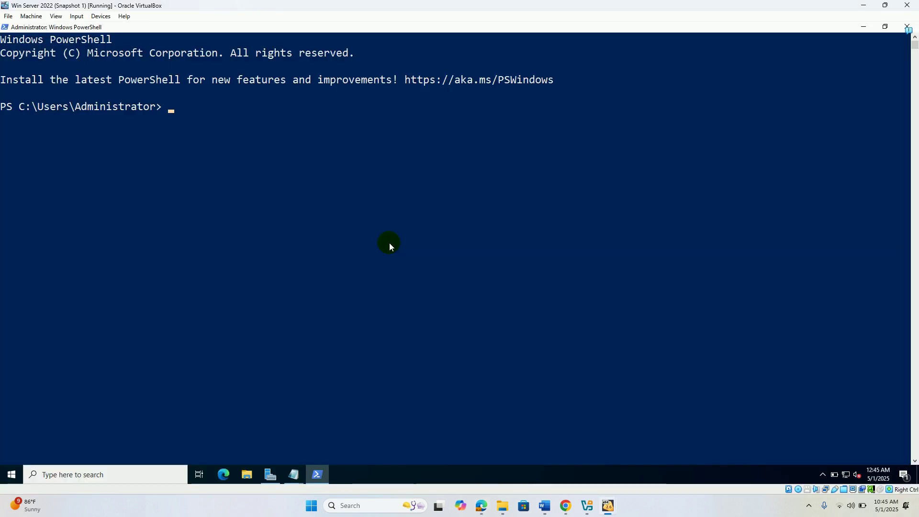
{"action": "key", "text": "ctrl+v"}
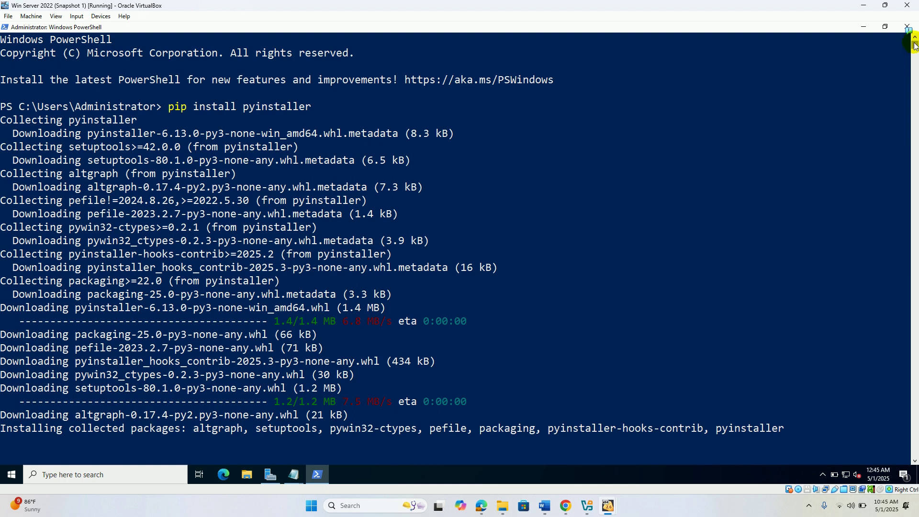
{"action": "scroll", "coordinate": [914, 48], "scroll_direction": "down", "scroll_amount": 8}
{"action": "scroll", "coordinate": [914, 48], "scroll_direction": "up", "scroll_amount": 8}
{"action": "scroll", "coordinate": [914, 48], "scroll_direction": "down", "scroll_amount": 8}
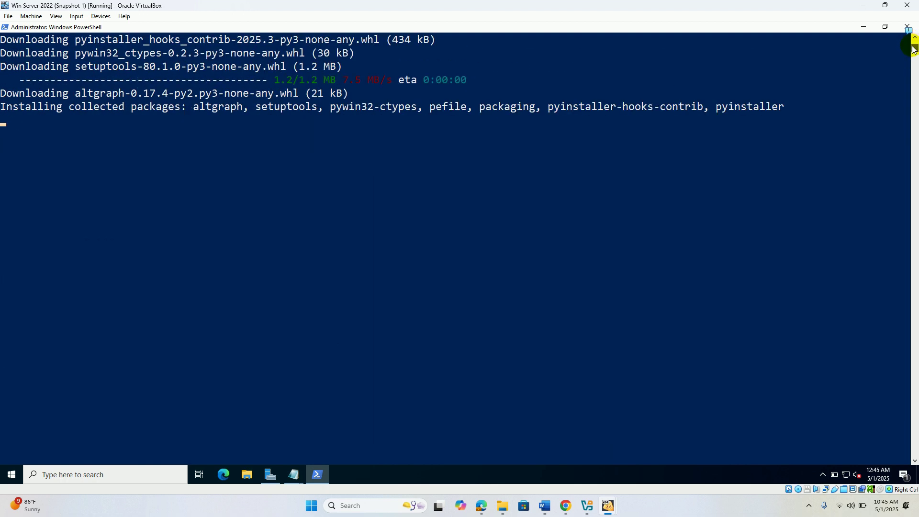
{"action": "scroll", "coordinate": [913, 48], "scroll_direction": "up", "scroll_amount": 3}
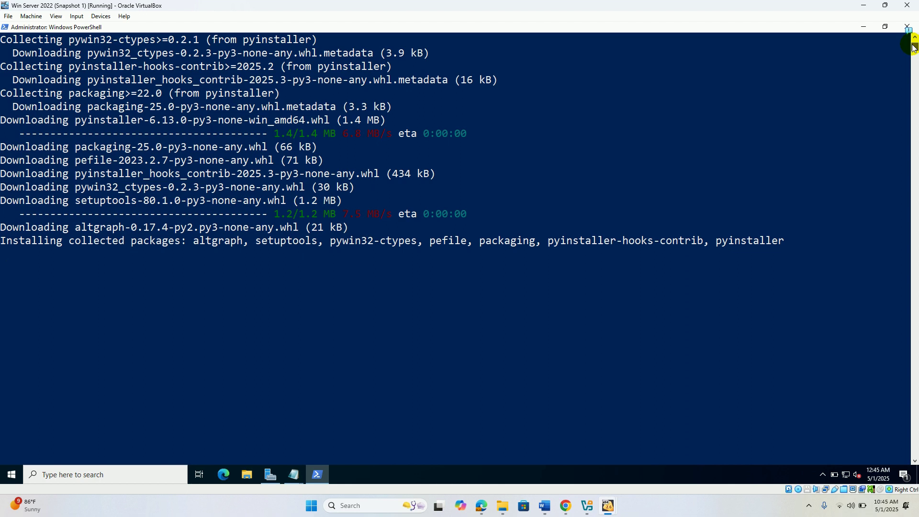
{"action": "scroll", "coordinate": [913, 47], "scroll_direction": "up", "scroll_amount": 5}
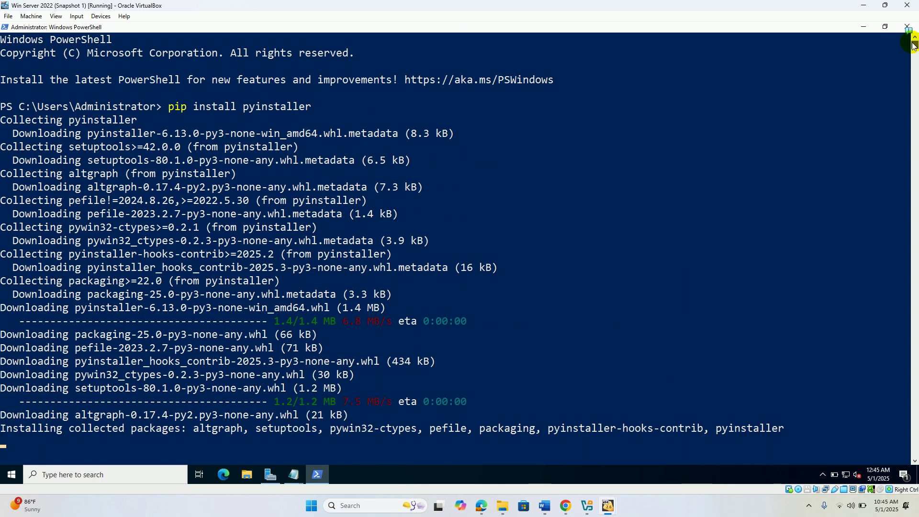
{"action": "scroll", "coordinate": [913, 46], "scroll_direction": "down", "scroll_amount": 1}
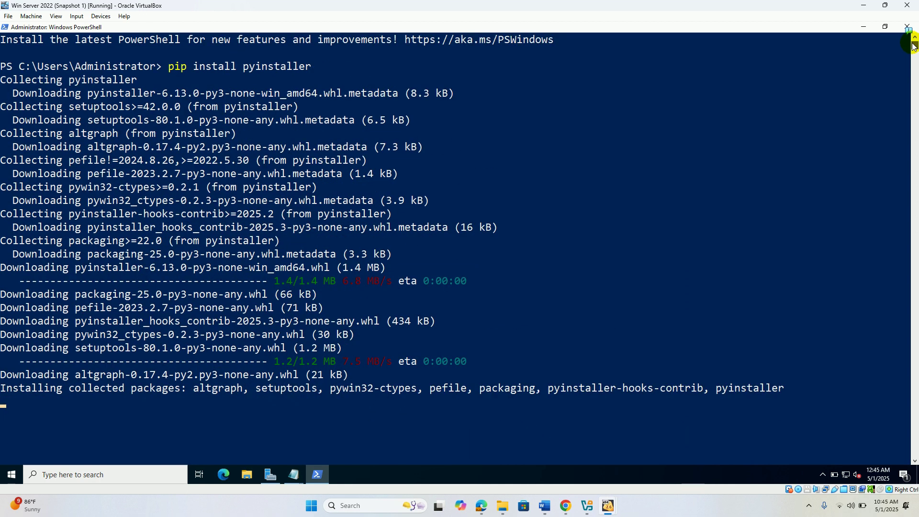
{"action": "left_click", "coordinate": [809, 508]}
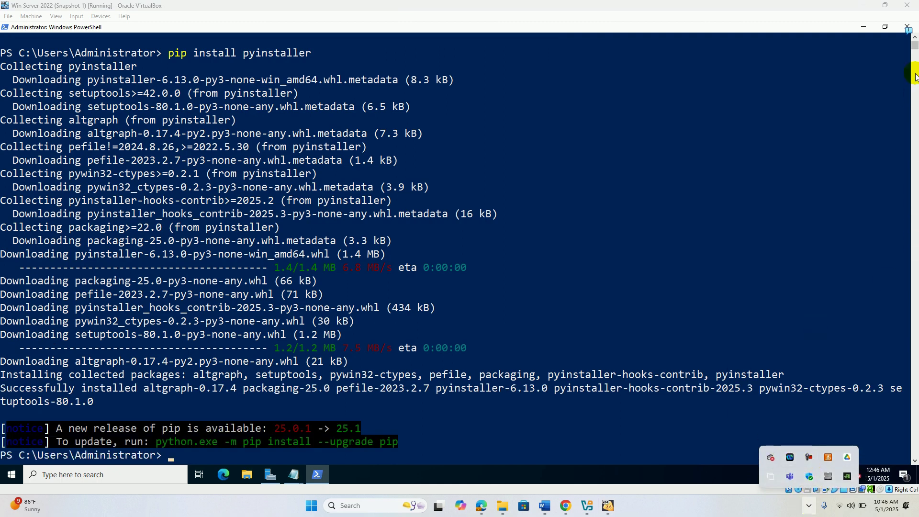
{"action": "left_click", "coordinate": [914, 48]}
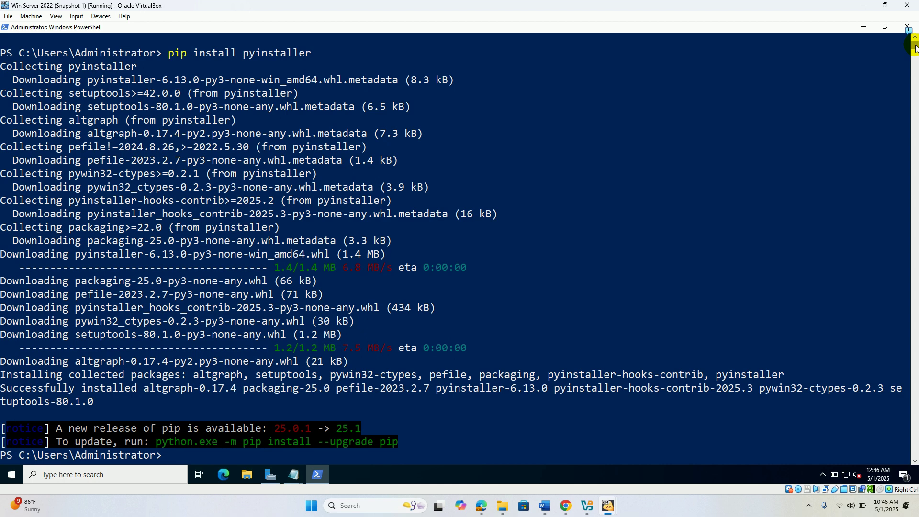
{"action": "scroll", "coordinate": [914, 48], "scroll_direction": "down", "scroll_amount": 7}
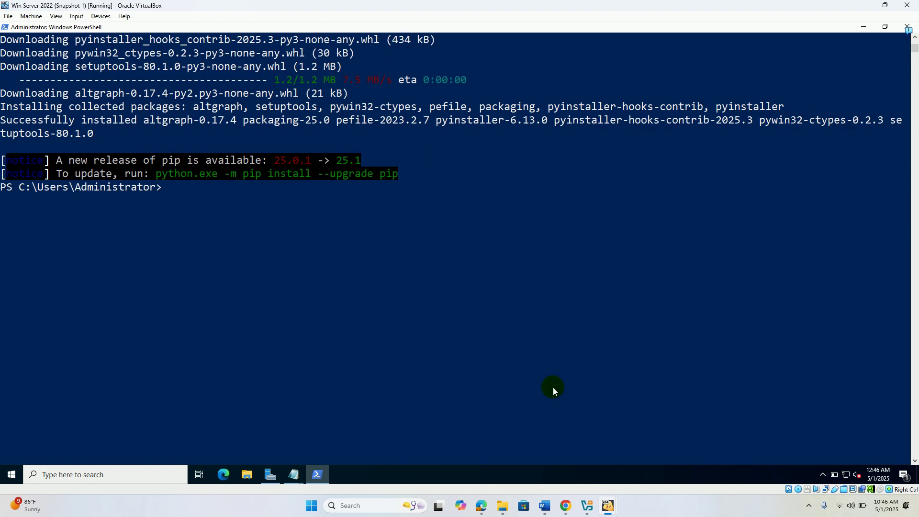
- Copy and run 'pyinstaller --version', confirming version 6.13.0
{"action": "left_click", "coordinate": [481, 506]}
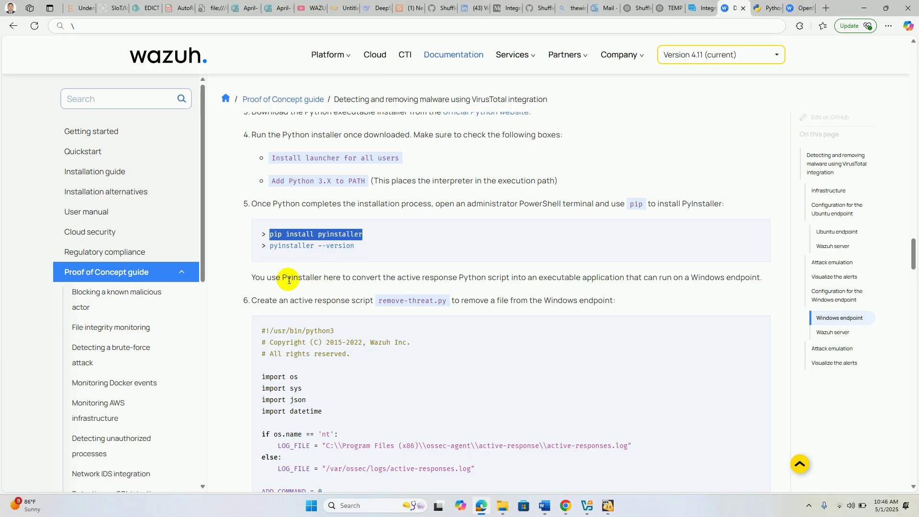
{"action": "left_click_drag", "start_coordinate": [266, 245], "coordinate": [361, 246]}
{"action": "right_click", "coordinate": [361, 246]}
{"action": "left_click", "coordinate": [365, 256]}
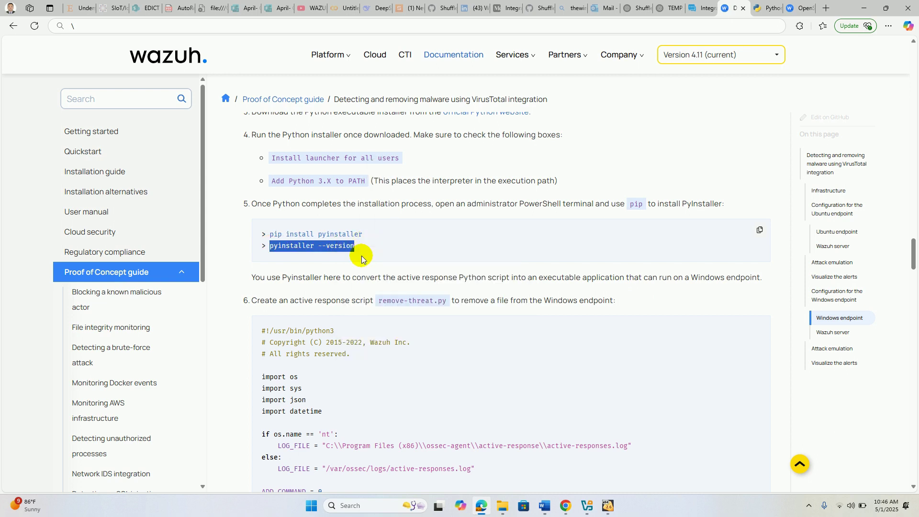
{"action": "key", "text": "alt+Tab"}
{"action": "right_click", "coordinate": [294, 246]}
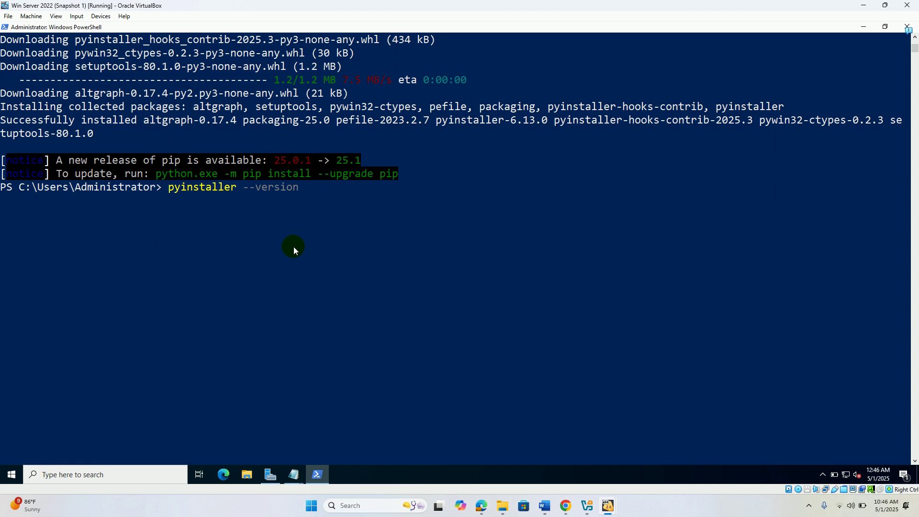
{"action": "key", "text": "Return"}
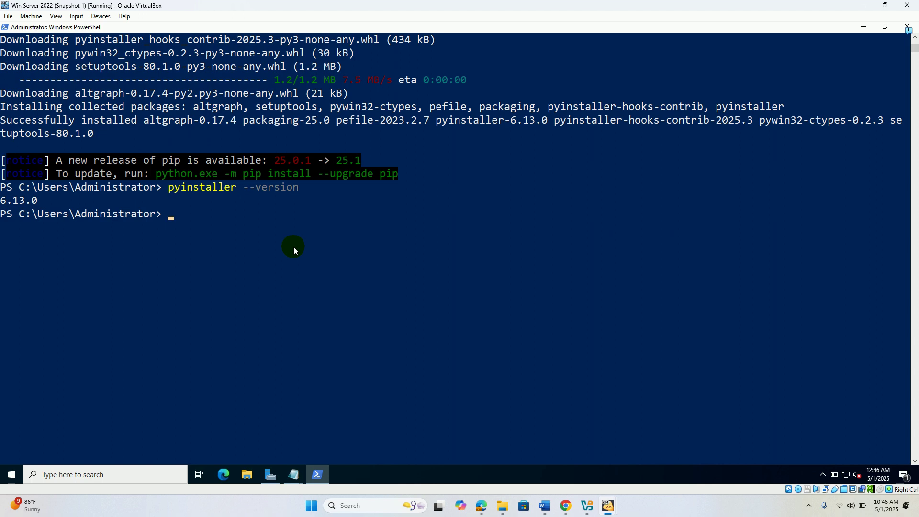
{"action": "key", "text": "alt+Tab"}
{"action": "key", "text": "alt+Tab"}
- Copy the remove-threat.py script from step 6 of the Wazuh guide and return to the VM
{"action": "left_click", "coordinate": [483, 513]}
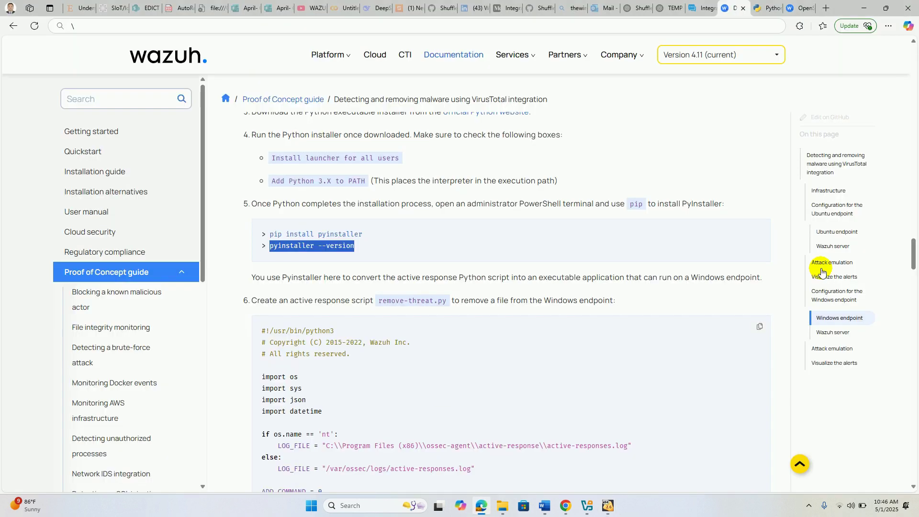
{"action": "left_click_drag", "start_coordinate": [914, 251], "coordinate": [914, 260]}
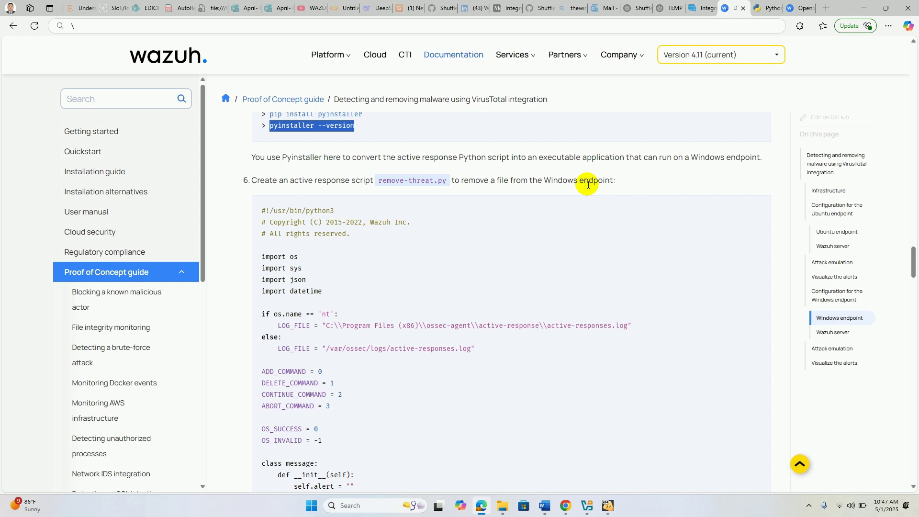
{"action": "left_click", "coordinate": [761, 208]}
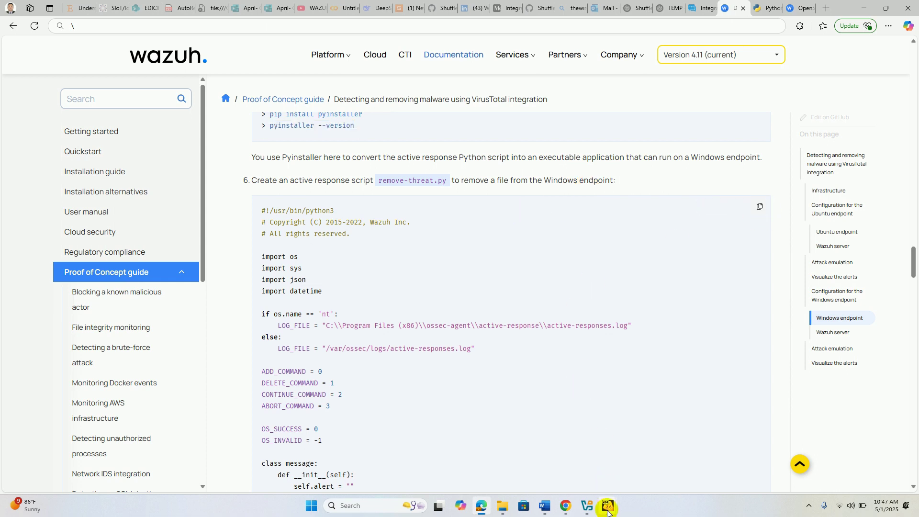
{"action": "mouse_move", "coordinate": [607, 511]}
{"action": "left_click", "coordinate": [692, 460]}
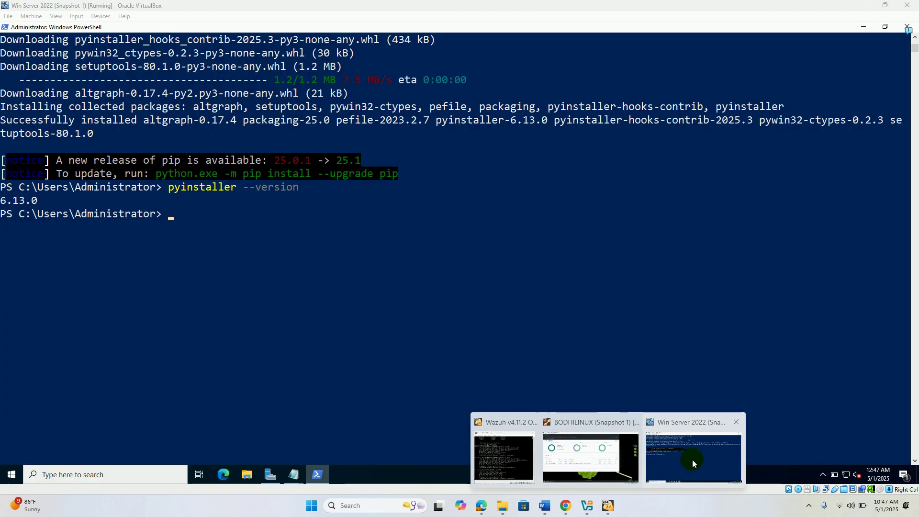
- Close the old Notepad scratch notes without saving them
{"action": "left_click", "coordinate": [863, 26]}
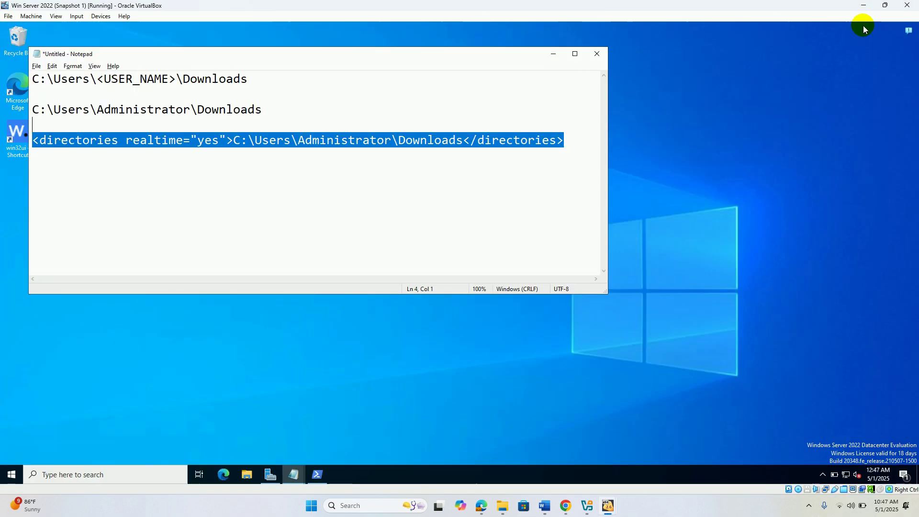
{"action": "left_click", "coordinate": [602, 57]}
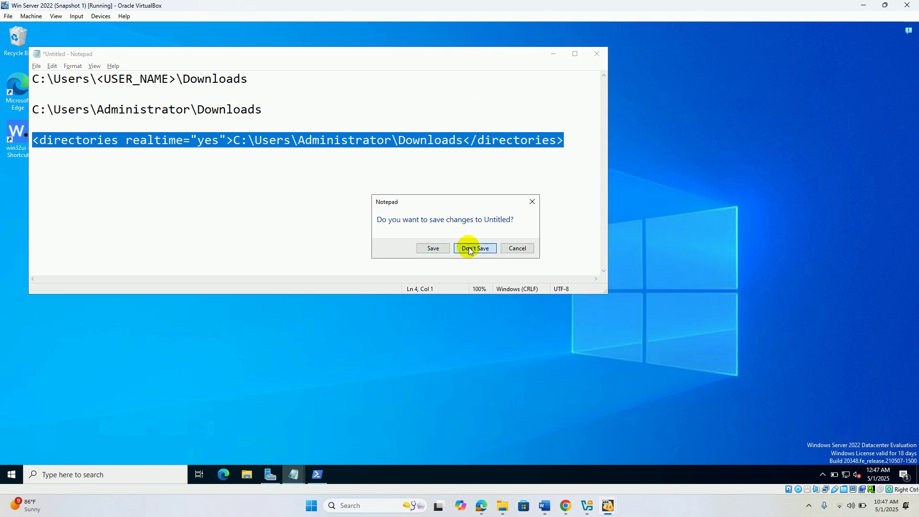
{"action": "left_click", "coordinate": [470, 249]}
{"action": "right_click", "coordinate": [315, 232]}
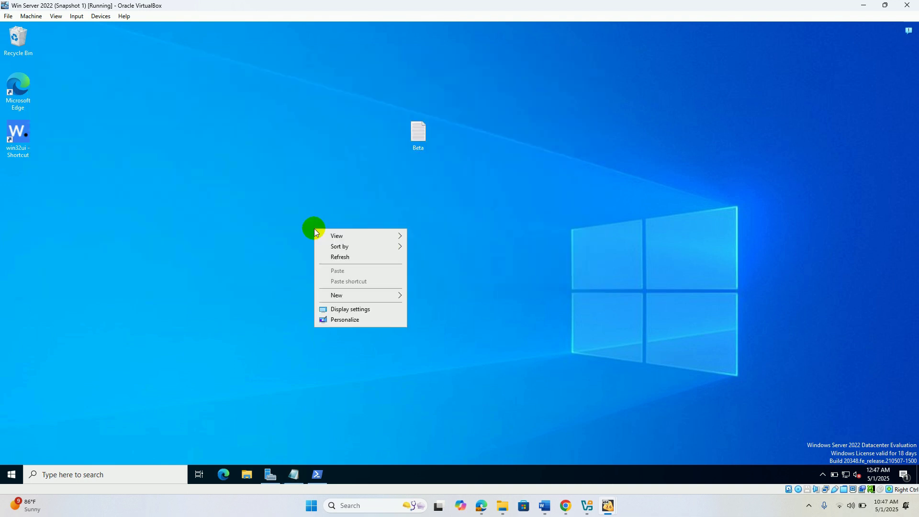
{"action": "mouse_move", "coordinate": [354, 297]}
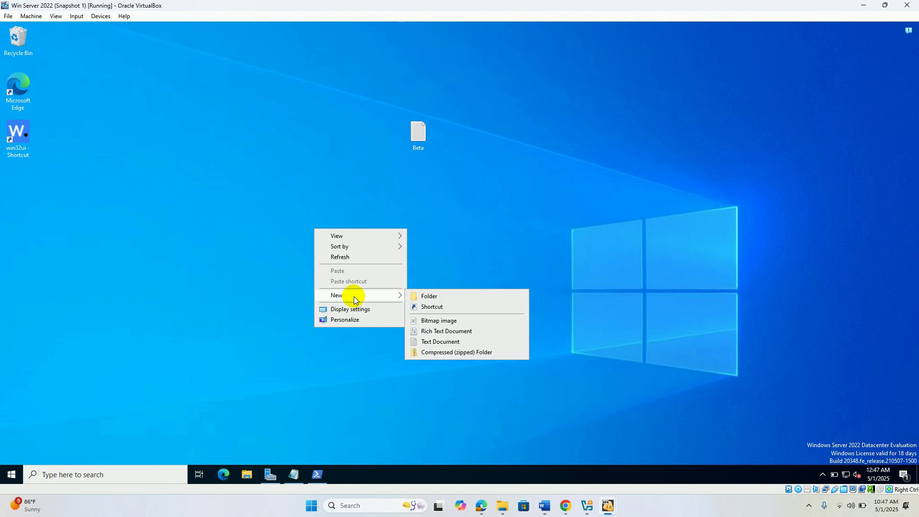
- Paste the copied Python script into a new Notepad and bring up Save As
{"action": "left_click", "coordinate": [114, 475]}
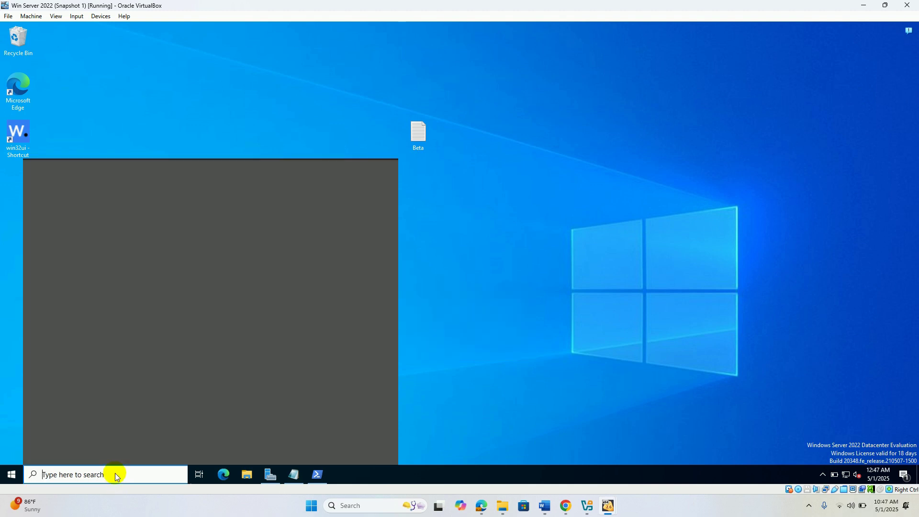
{"action": "type", "text": "note"}
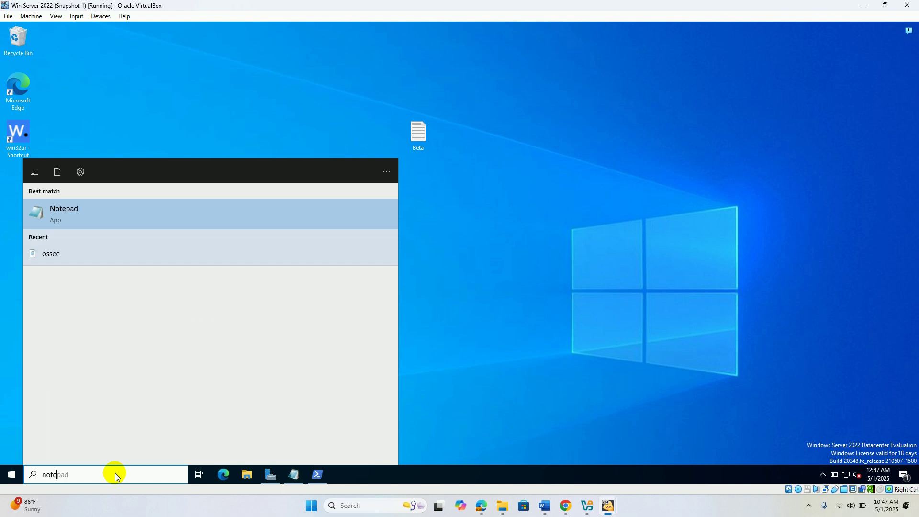
{"action": "left_click", "coordinate": [98, 211]}
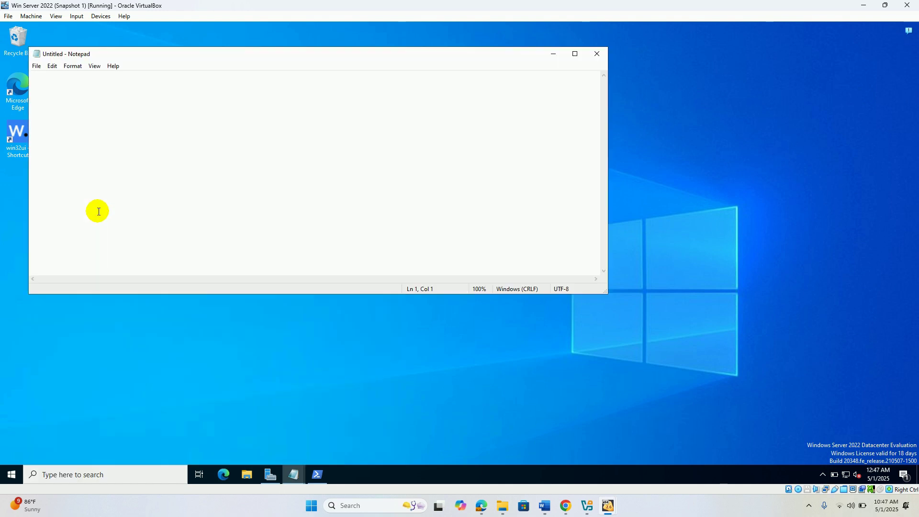
{"action": "key", "text": "ctrl+v"}
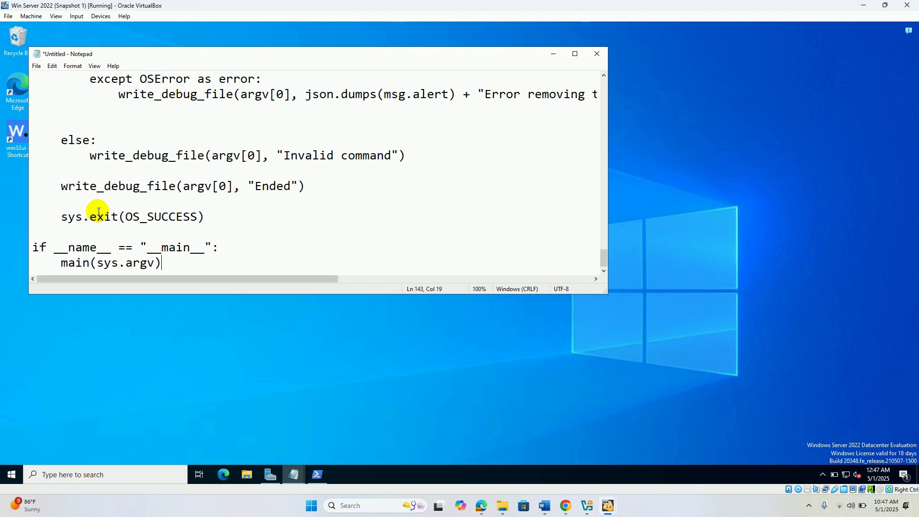
{"action": "left_click", "coordinate": [37, 65]}
{"action": "left_click", "coordinate": [67, 120]}
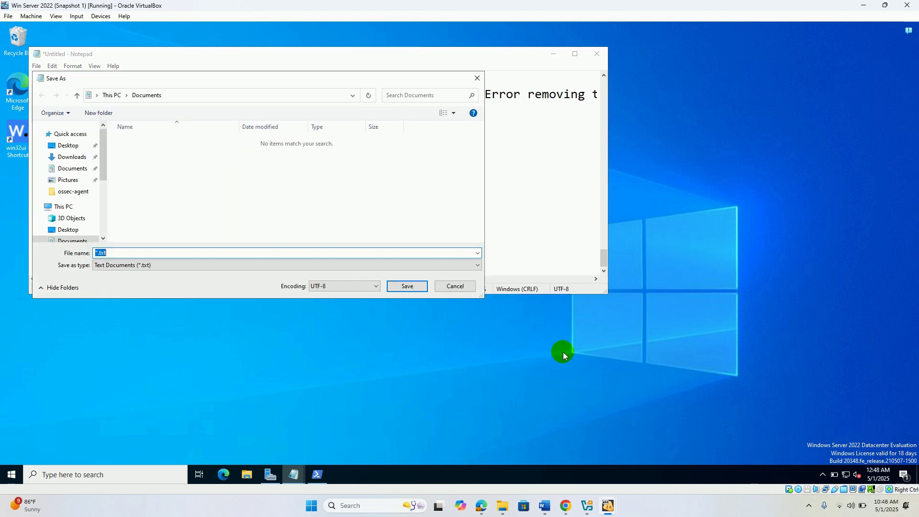
- Choose the Desktop as the save location and copy the name remove-threat.py from the Wazuh docs
{"action": "left_click", "coordinate": [72, 146]}
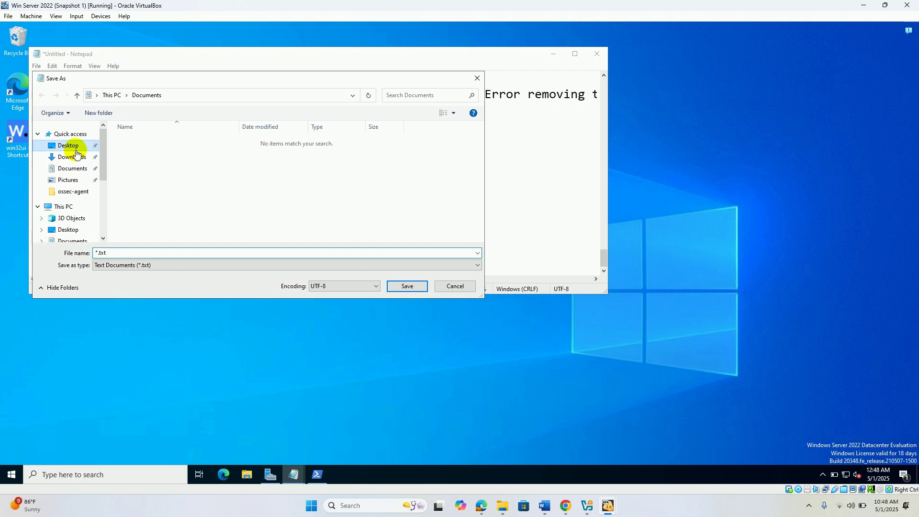
{"action": "left_click", "coordinate": [132, 253]}
{"action": "type", "text": "\""}
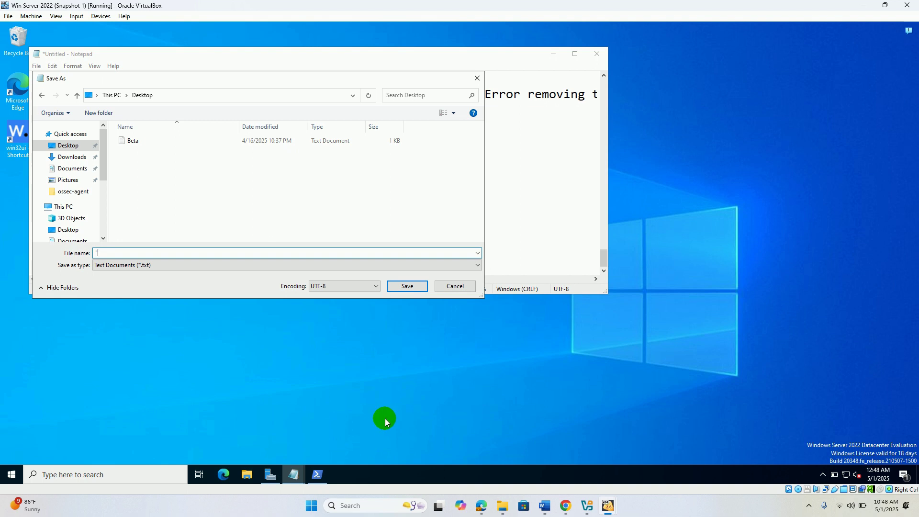
{"action": "left_click", "coordinate": [476, 506]}
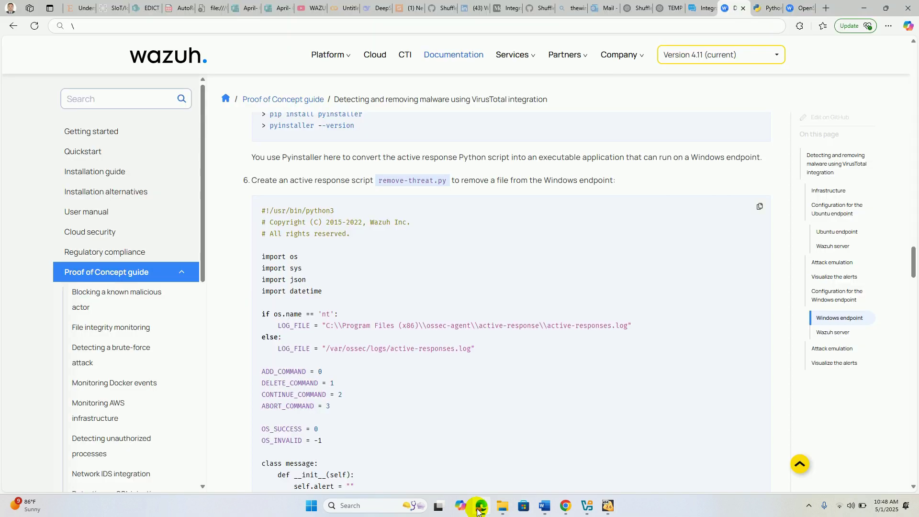
{"action": "left_click_drag", "start_coordinate": [434, 181], "coordinate": [392, 182]}
{"action": "right_click", "coordinate": [394, 181]}
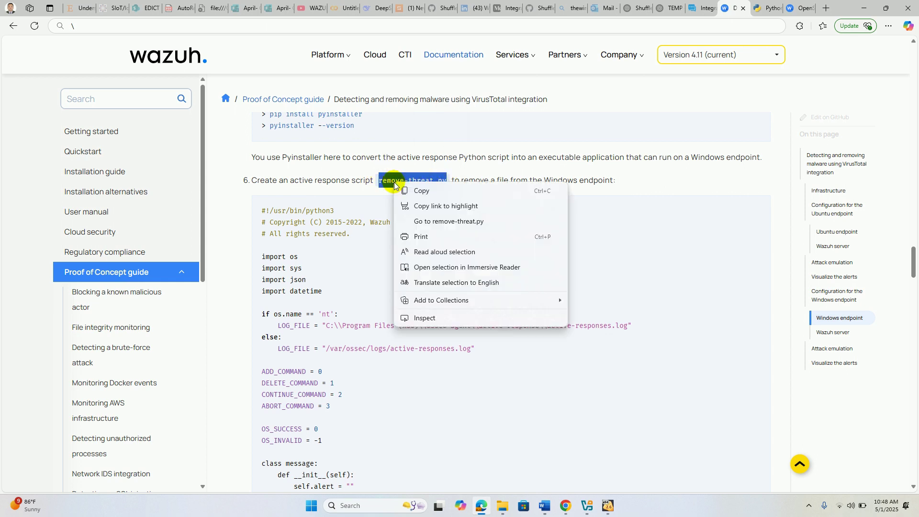
{"action": "left_click", "coordinate": [423, 191]}
- Save the script to the Desktop with the quoted file name "remove-threat.py"
{"action": "key", "text": "alt+Tab"}
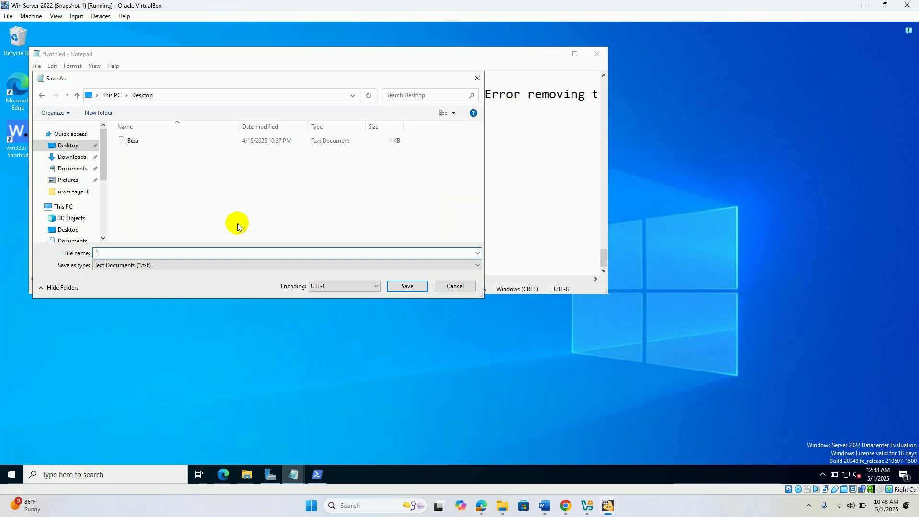
{"action": "right_click", "coordinate": [153, 251]}
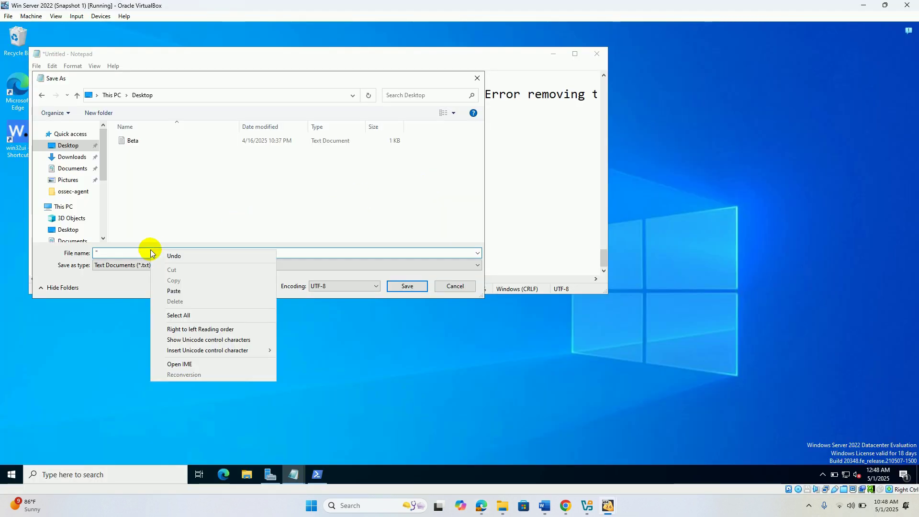
{"action": "left_click", "coordinate": [191, 289]}
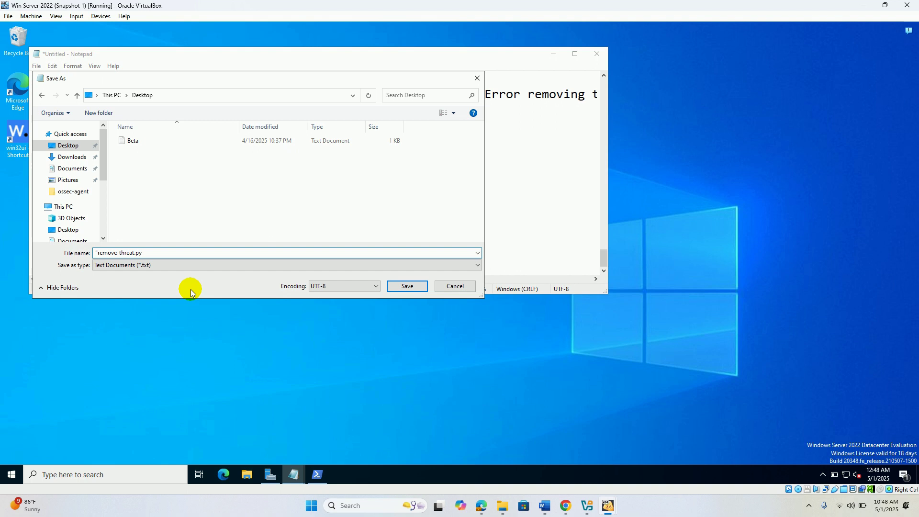
{"action": "type", "text": "\""}
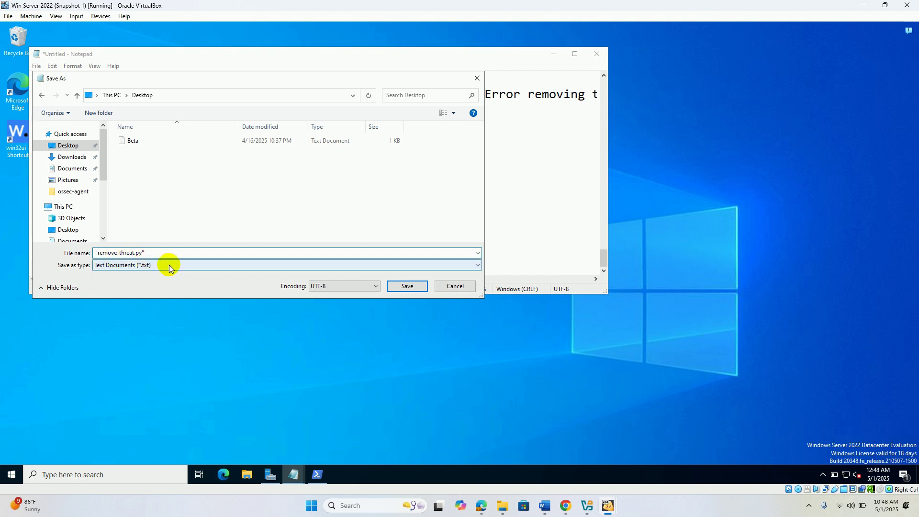
{"action": "left_click", "coordinate": [407, 287]}
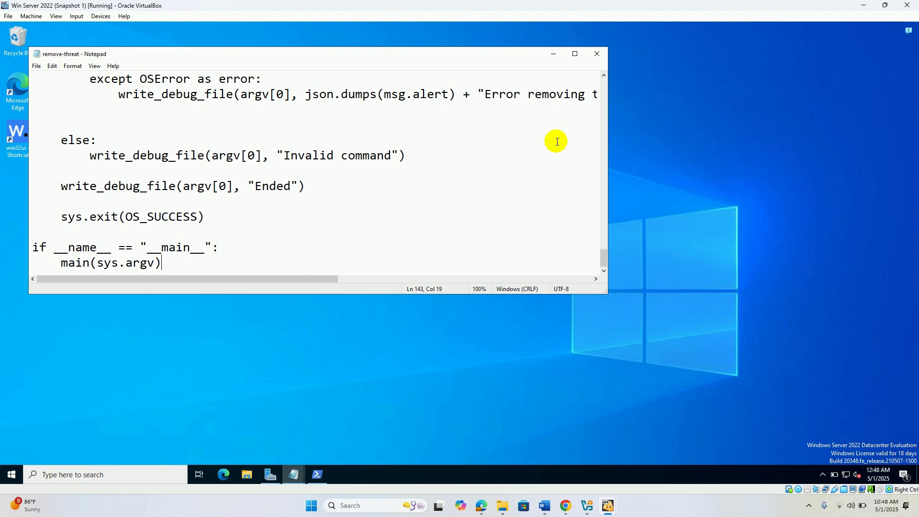
- Scroll the Wazuh docs to step 7's 'pyinstaller -F' conversion command, then go back to the VM desktop
{"action": "left_click", "coordinate": [553, 54]}
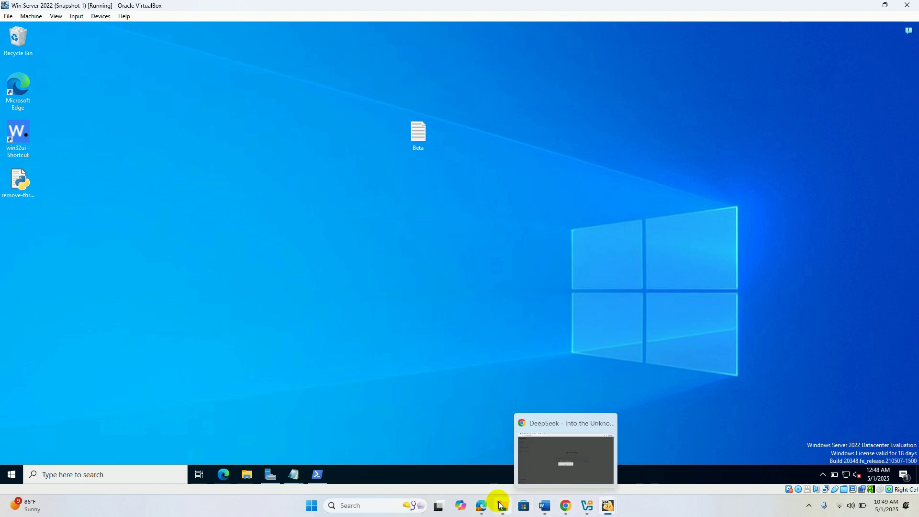
{"action": "left_click", "coordinate": [482, 506]}
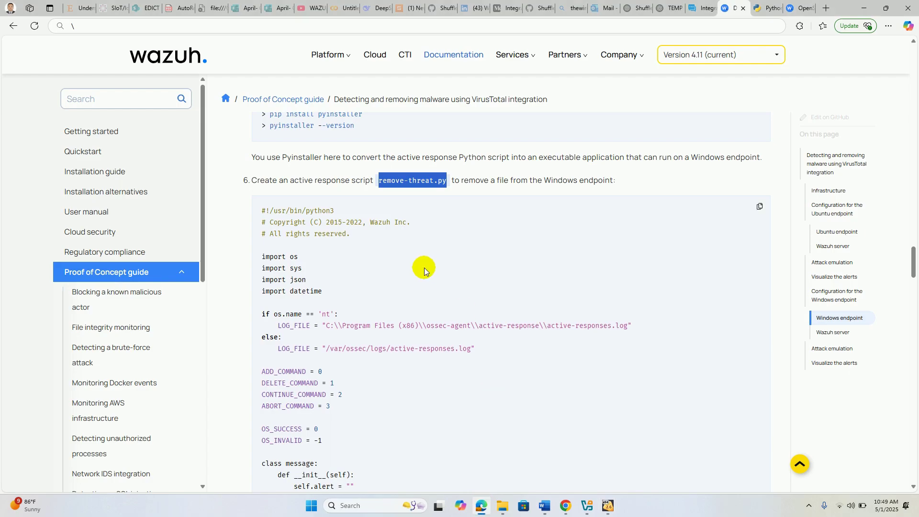
{"action": "left_click_drag", "start_coordinate": [324, 183], "coordinate": [395, 184]}
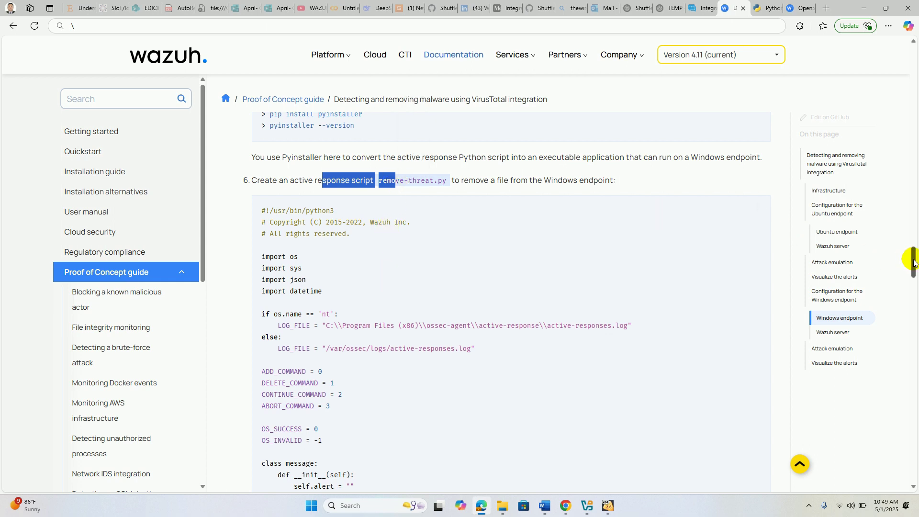
{"action": "left_click_drag", "start_coordinate": [913, 262], "coordinate": [914, 264]}
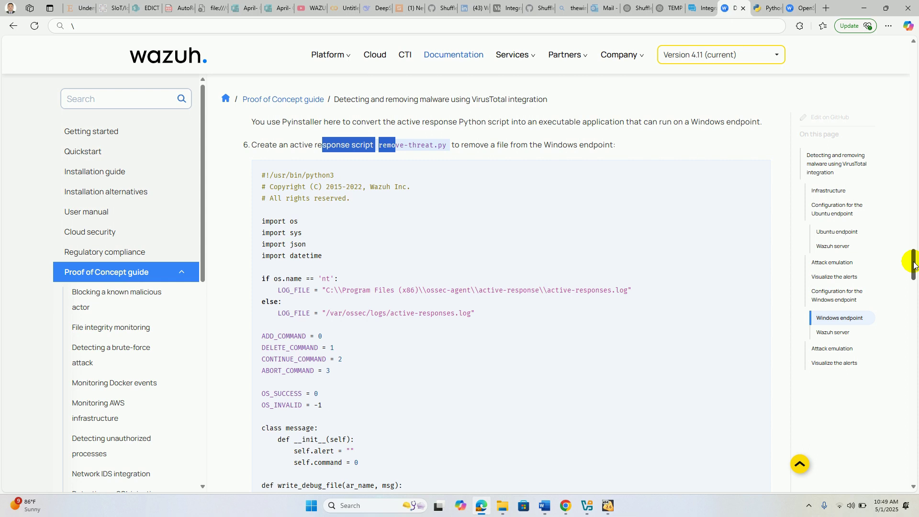
{"action": "left_click_drag", "start_coordinate": [913, 265], "coordinate": [912, 380]}
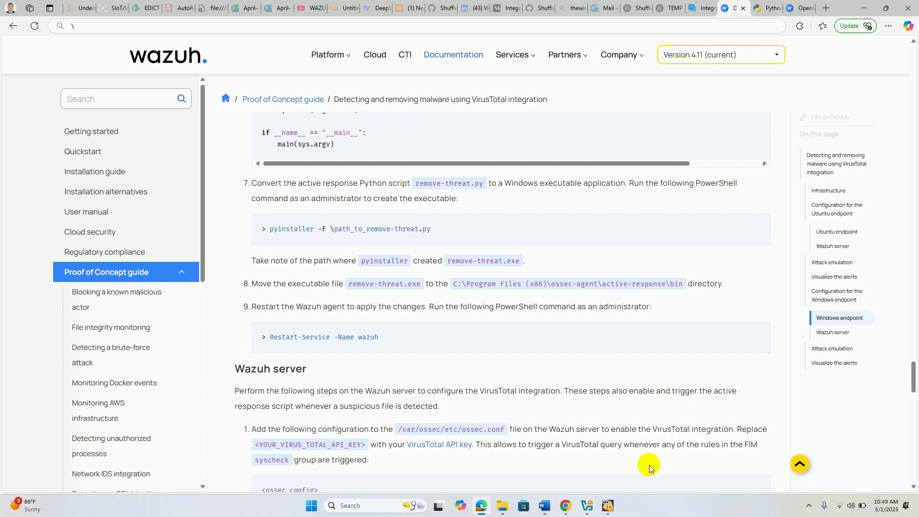
{"action": "mouse_move", "coordinate": [609, 511]}
{"action": "left_click", "coordinate": [670, 464]}
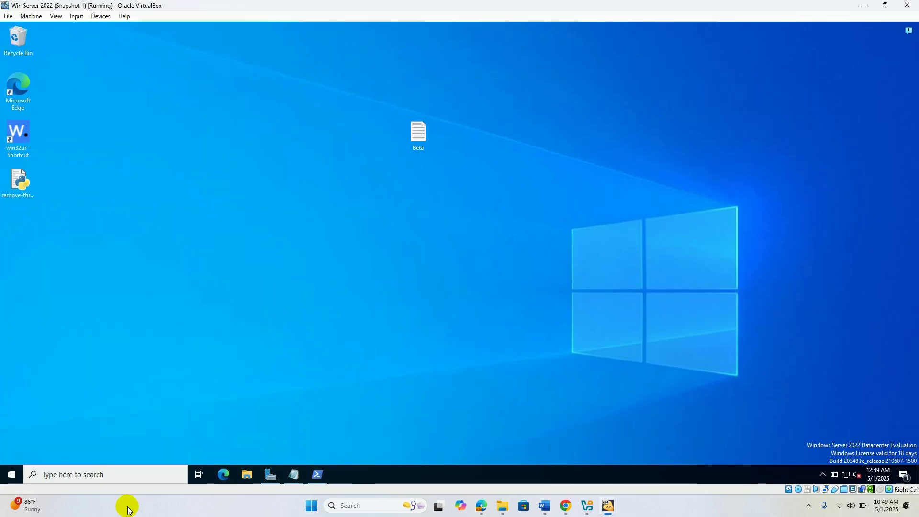
- Launch Windows PowerShell as administrator in the VM
{"action": "left_click", "coordinate": [120, 475]}
{"action": "type", "text": "powe"}
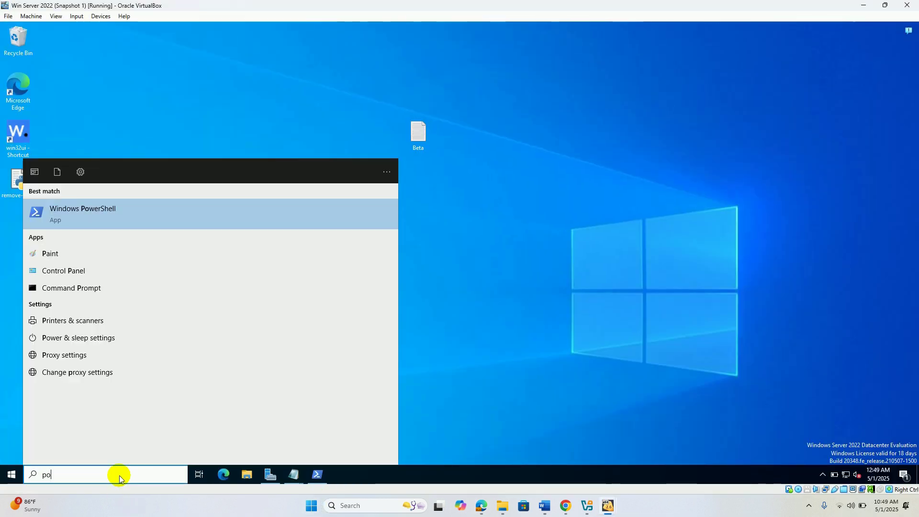
{"action": "right_click", "coordinate": [128, 214]}
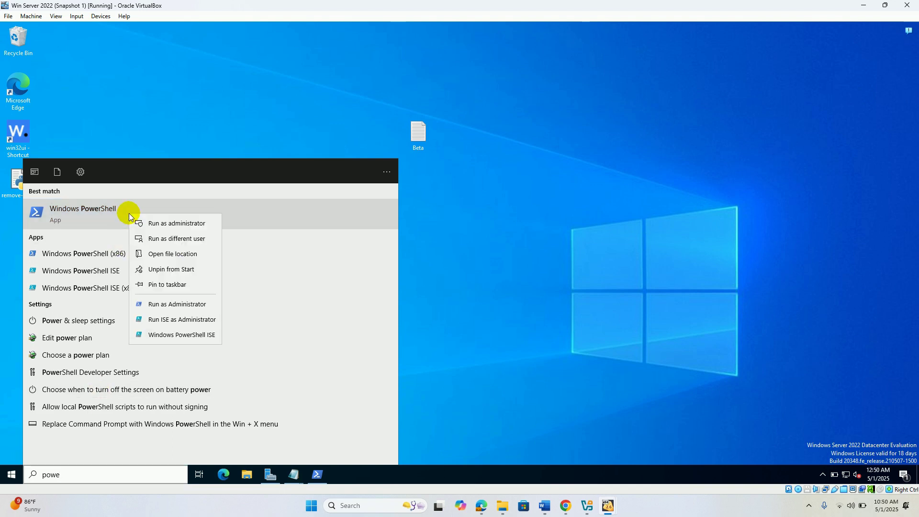
{"action": "left_click", "coordinate": [164, 226]}
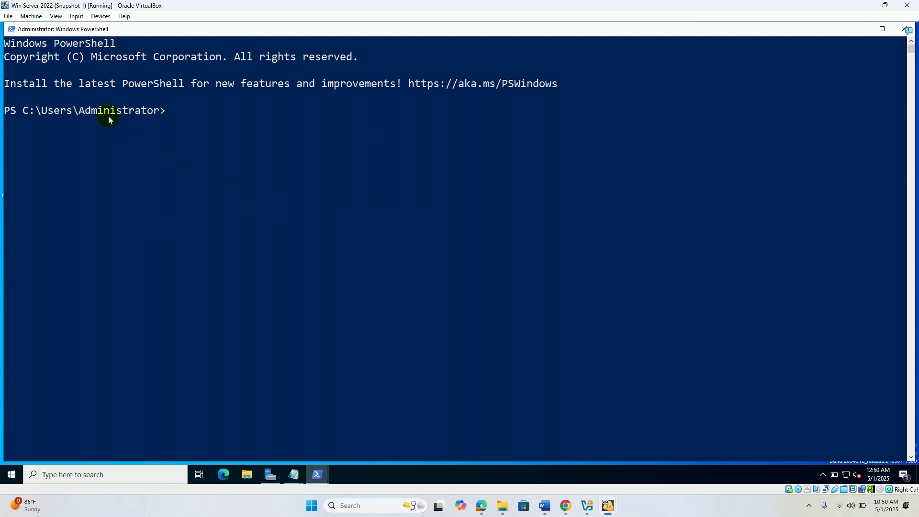
- Run 'cd Desktop' and 'ls' to confirm remove-threat.py is on the Desktop
{"action": "type", "text": "cd Desktop"}
{"action": "key", "text": "Return"}
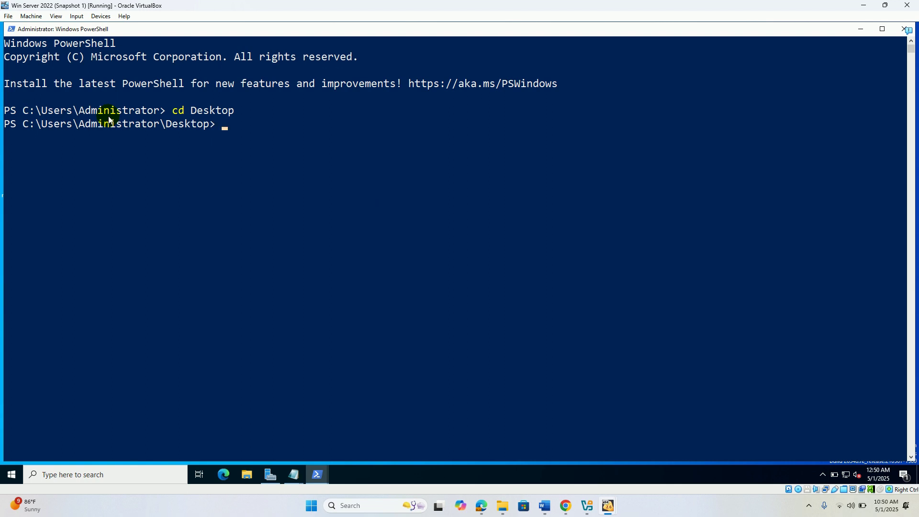
{"action": "type", "text": "ls"}
{"action": "key", "text": "Return"}
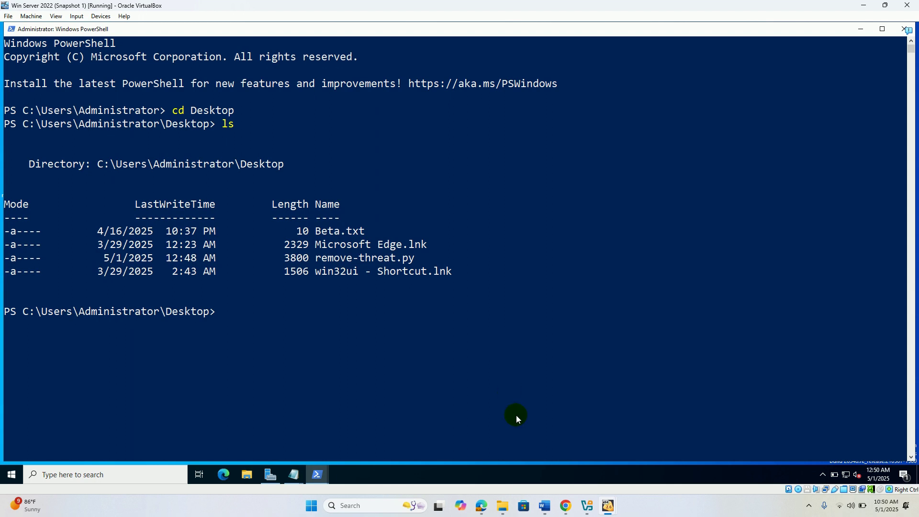
- Check step 7 in the Wazuh docs, then begin typing 'pyinstaller' at the Desktop PowerShell prompt
{"action": "left_click", "coordinate": [482, 508]}
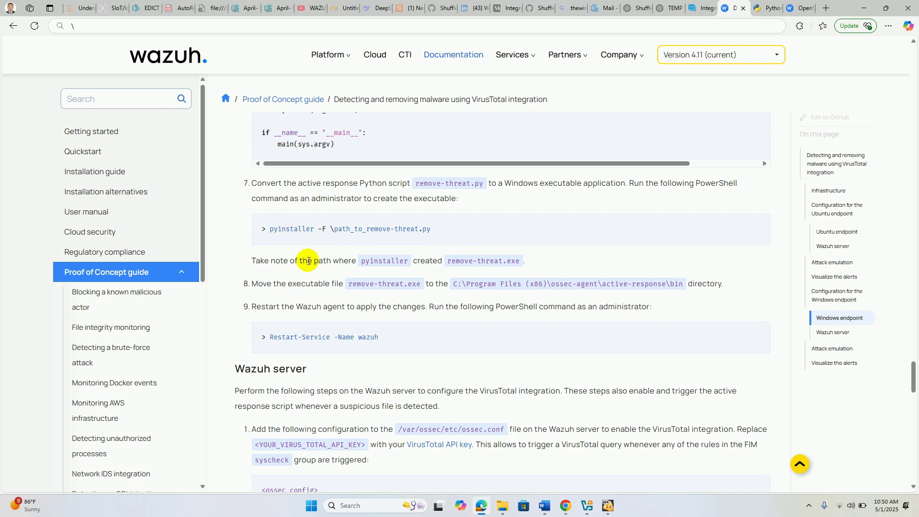
{"action": "key", "text": "alt+Tab"}
{"action": "type", "text": "pyinstall"}
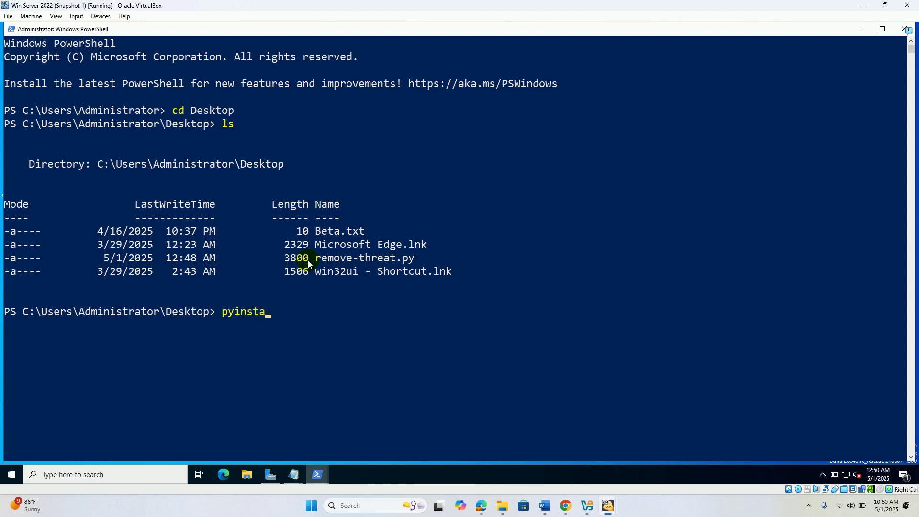
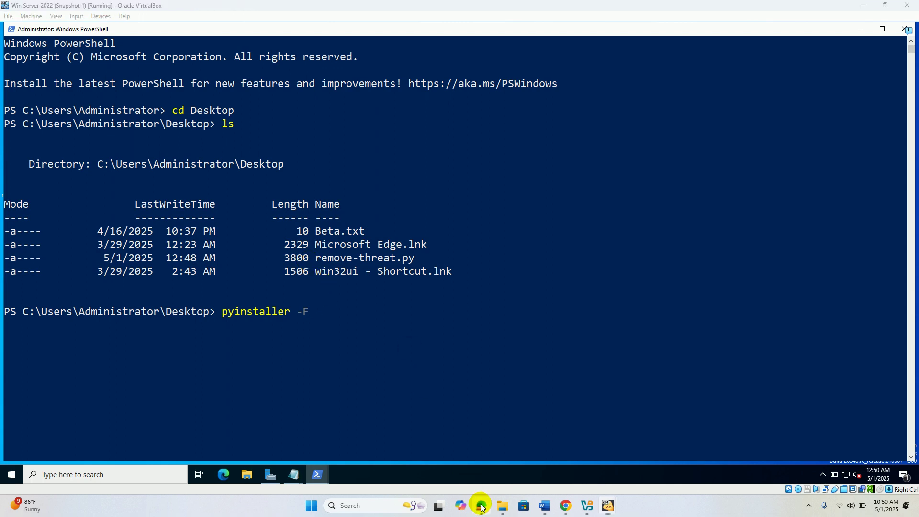
- After checking the Wazuh guide, complete the VM PowerShell command as 'pyinstaller -F remove-threat.py'
{"action": "left_click", "coordinate": [481, 506]}
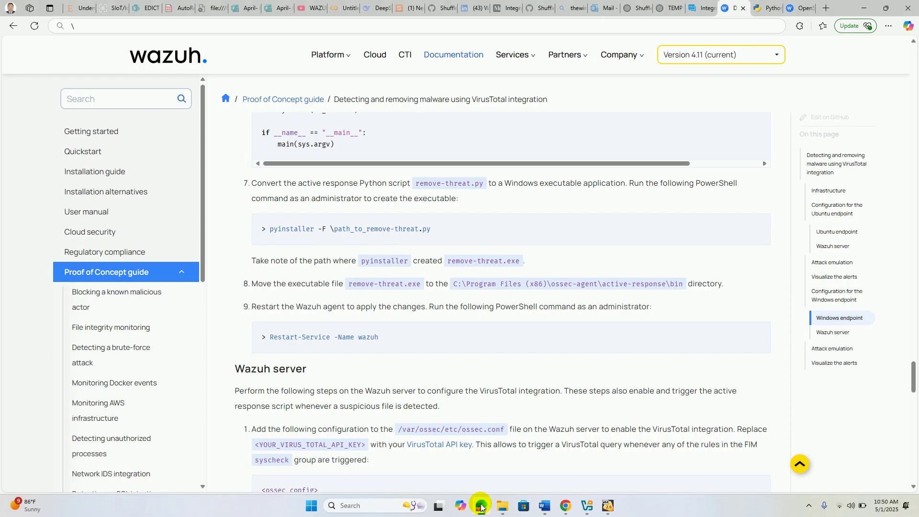
{"action": "left_click", "coordinate": [481, 505]}
{"action": "type", "text": "-F remove"}
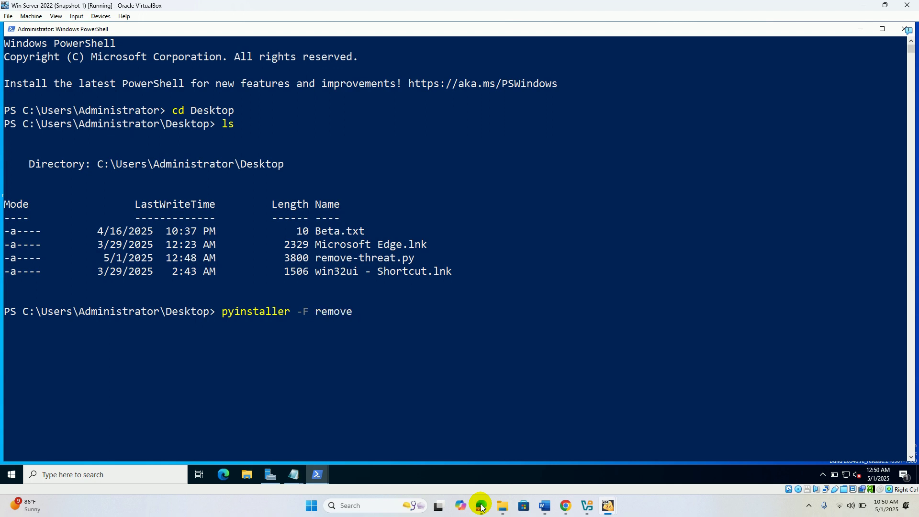
{"action": "type", "text": "-threat.py"}
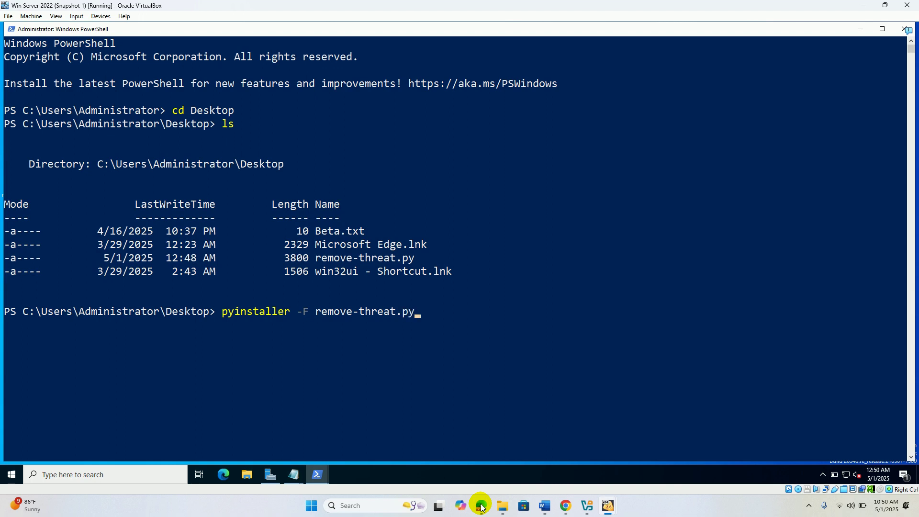
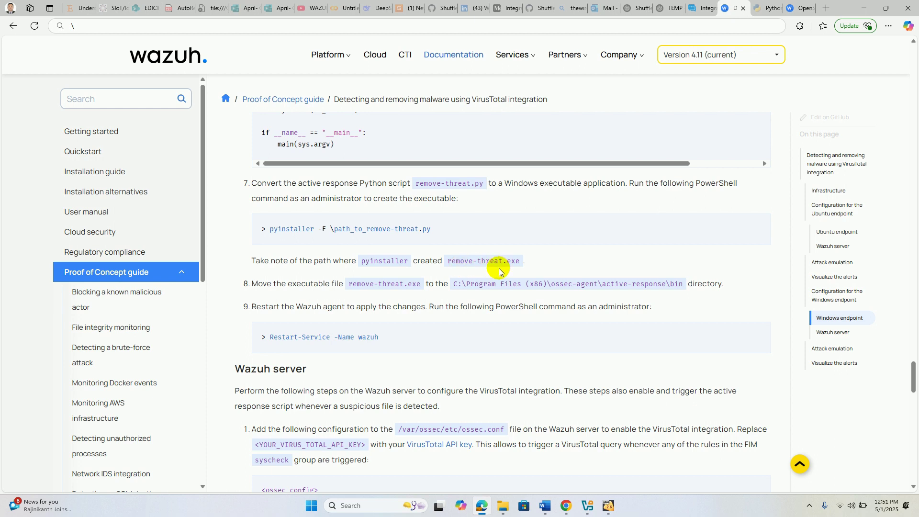
- Bring the Win Server 2022 (Snapshot 1) VM forward from the VirtualBox taskbar to view PowerShell
{"action": "mouse_move", "coordinate": [607, 511]}
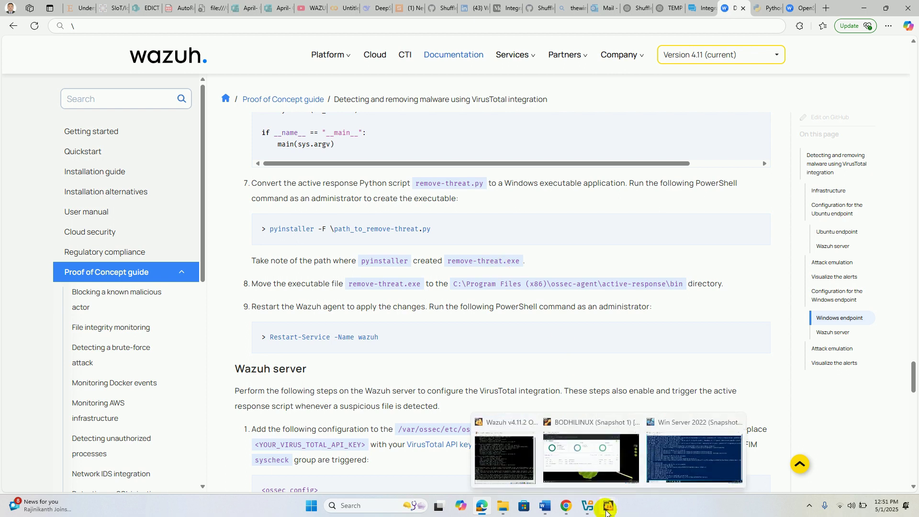
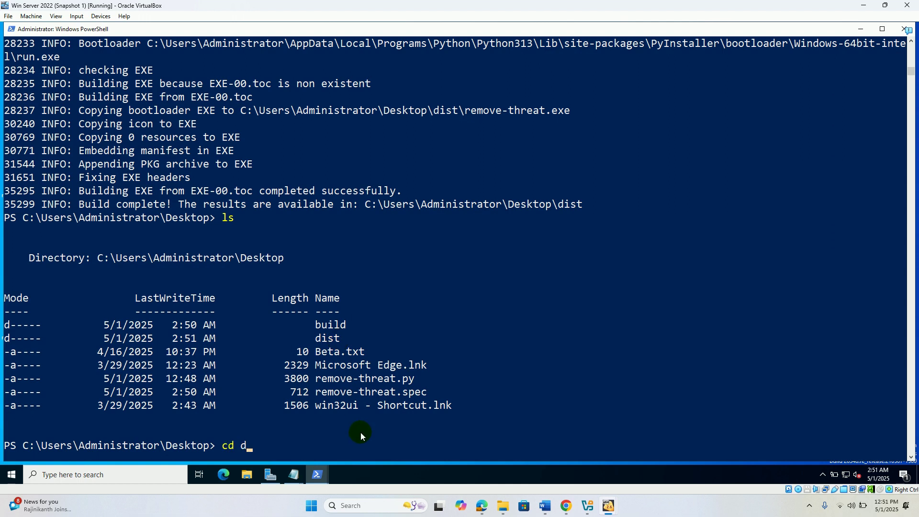
- Enter the dist folder and list it to confirm remove-threat.exe was built, then return to the Wazuh guide
{"action": "key", "text": "Return"}
{"action": "type", "text": "ls"}
{"action": "key", "text": "Return"}
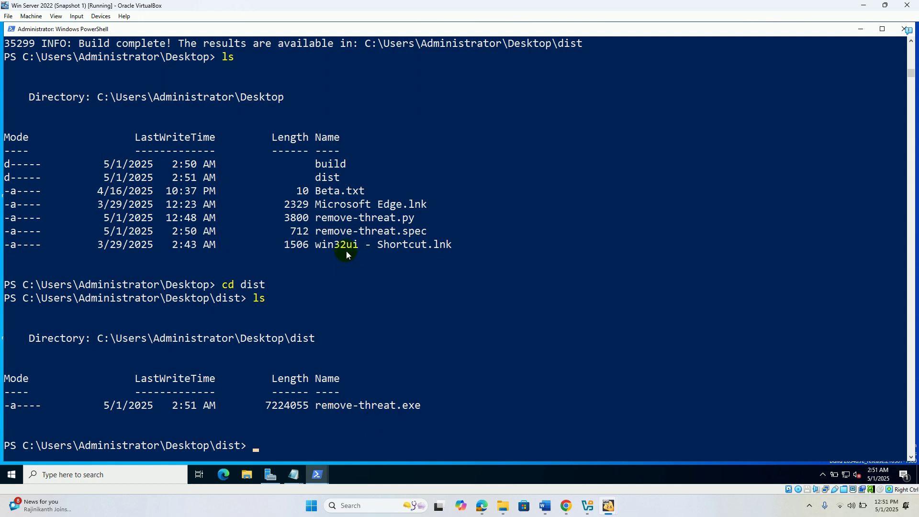
{"action": "left_click", "coordinate": [483, 507]}
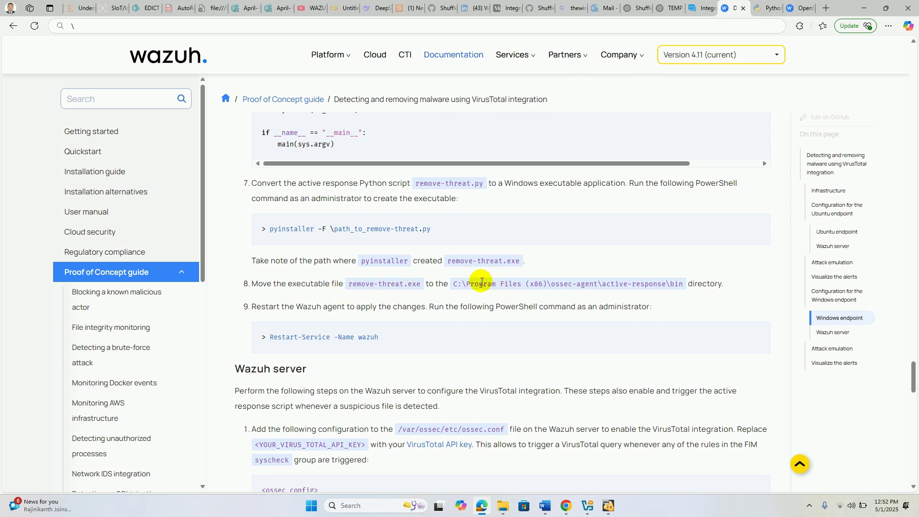
- Copy the active-response\bin folder path from step 8 of the Wazuh guide
{"action": "left_click_drag", "start_coordinate": [451, 285], "coordinate": [683, 283]}
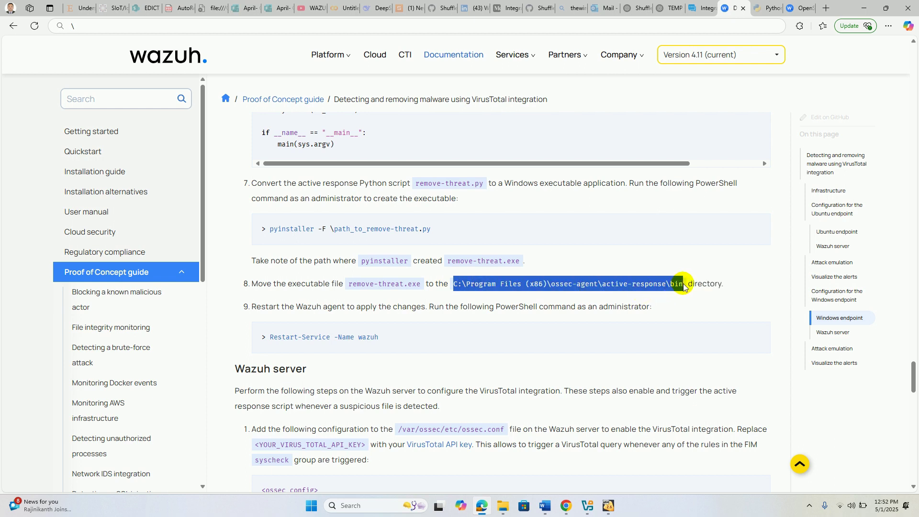
{"action": "right_click", "coordinate": [627, 281]}
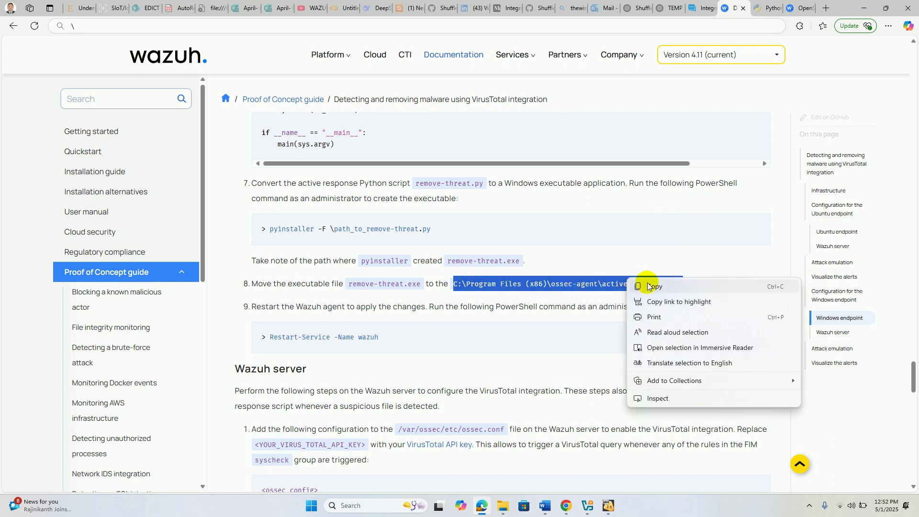
{"action": "left_click", "coordinate": [651, 287]}
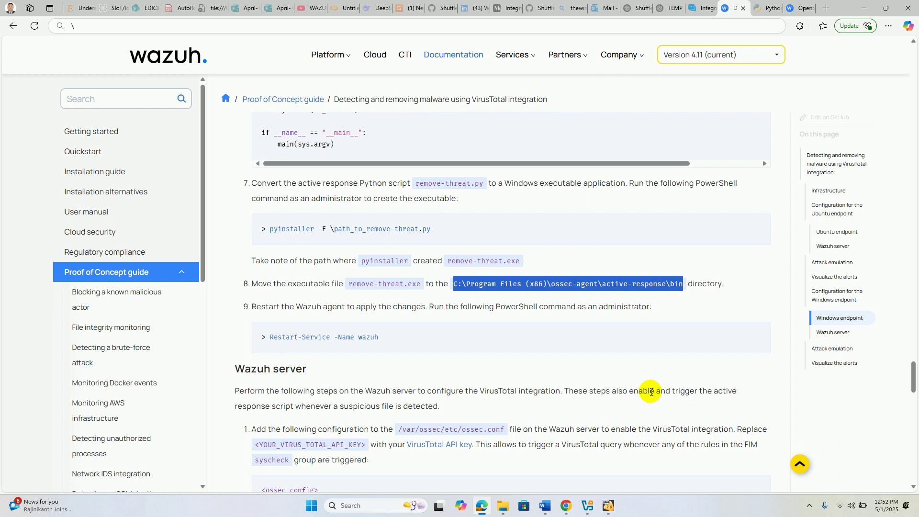
- Switch to the Windows Server 2022 VM and minimize PowerShell to show the desktop
{"action": "left_click", "coordinate": [606, 507]}
{"action": "left_click", "coordinate": [679, 463]}
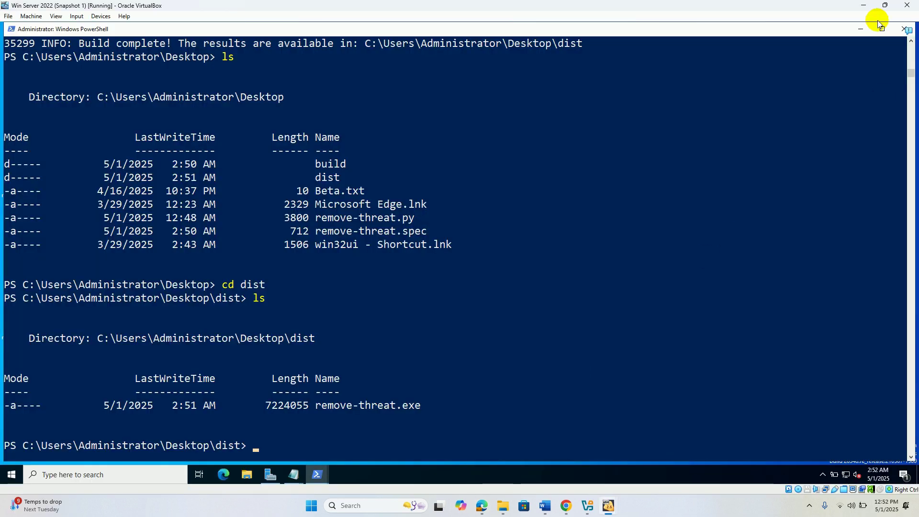
{"action": "left_click", "coordinate": [863, 28]}
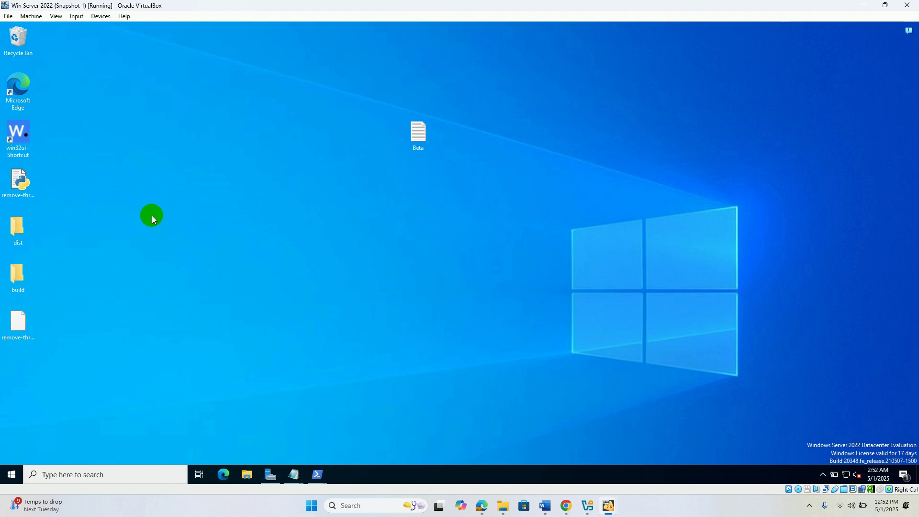
- Browse File Explorer to C:\Program Files (x86)\ossec-agent\active-response\bin
{"action": "left_click", "coordinate": [247, 475]}
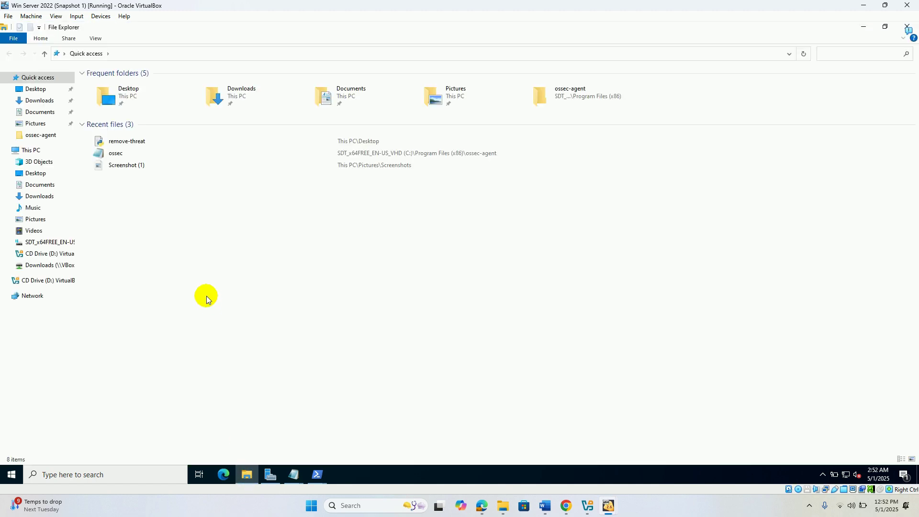
{"action": "left_click", "coordinate": [60, 246]}
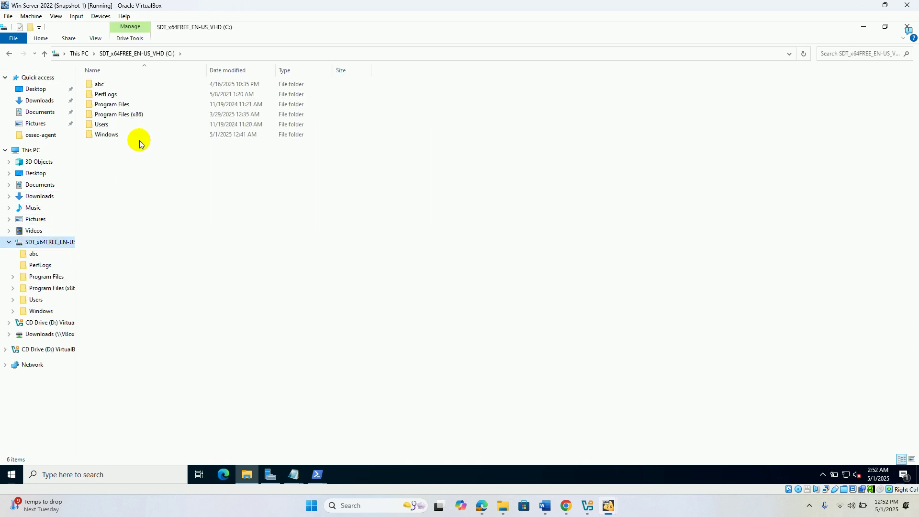
{"action": "left_click", "coordinate": [128, 115]}
{"action": "double_click", "coordinate": [129, 116]}
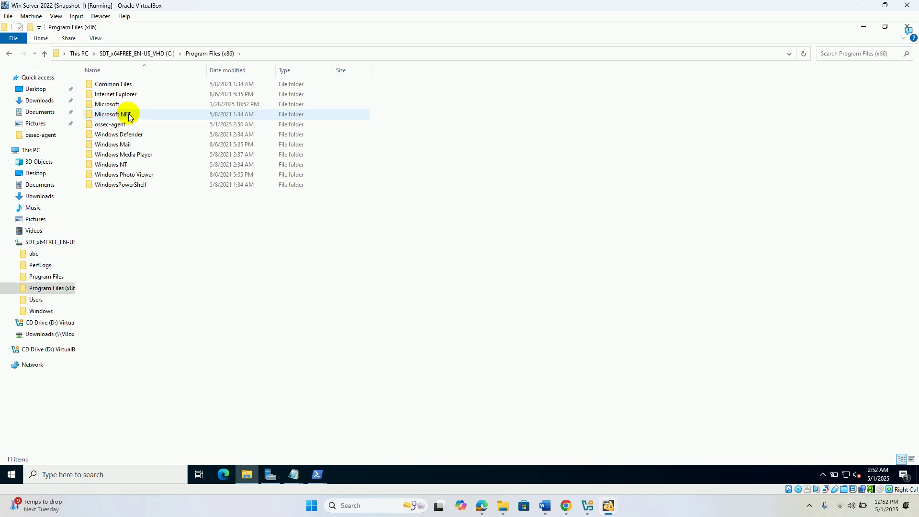
{"action": "double_click", "coordinate": [114, 125]}
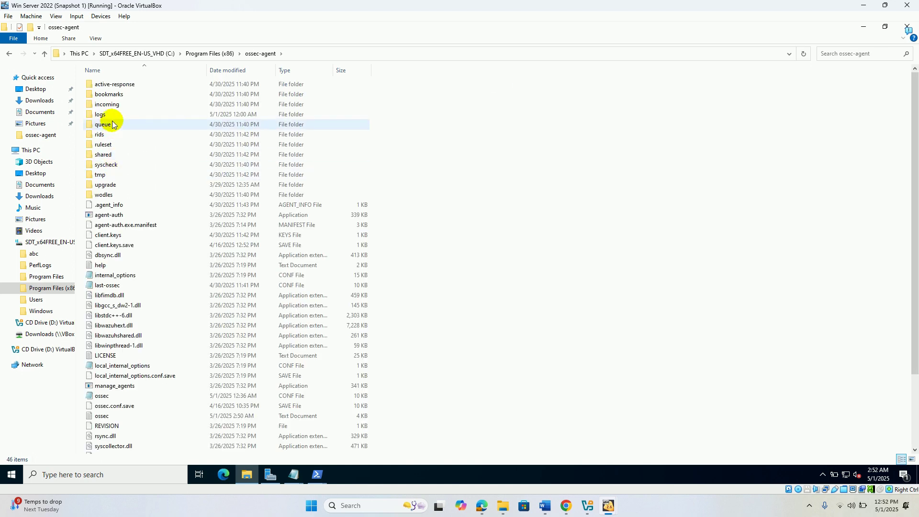
{"action": "double_click", "coordinate": [113, 85]}
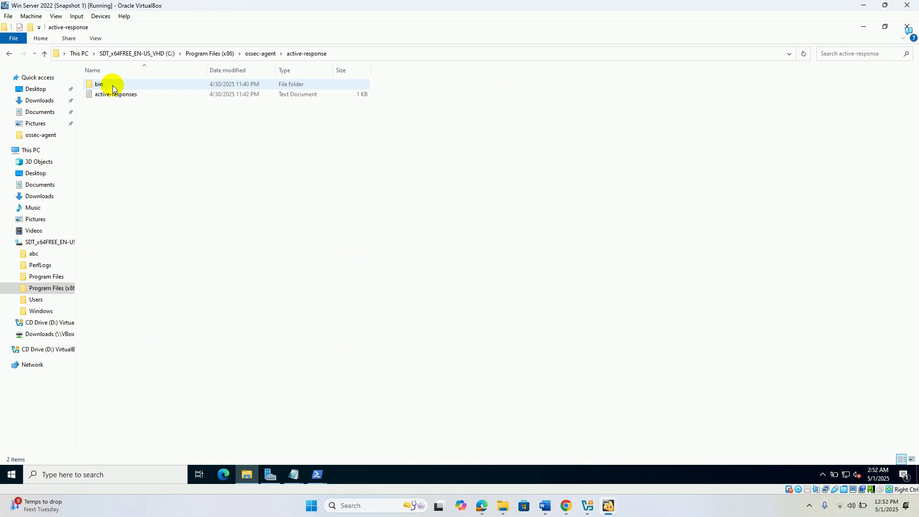
{"action": "double_click", "coordinate": [113, 85]}
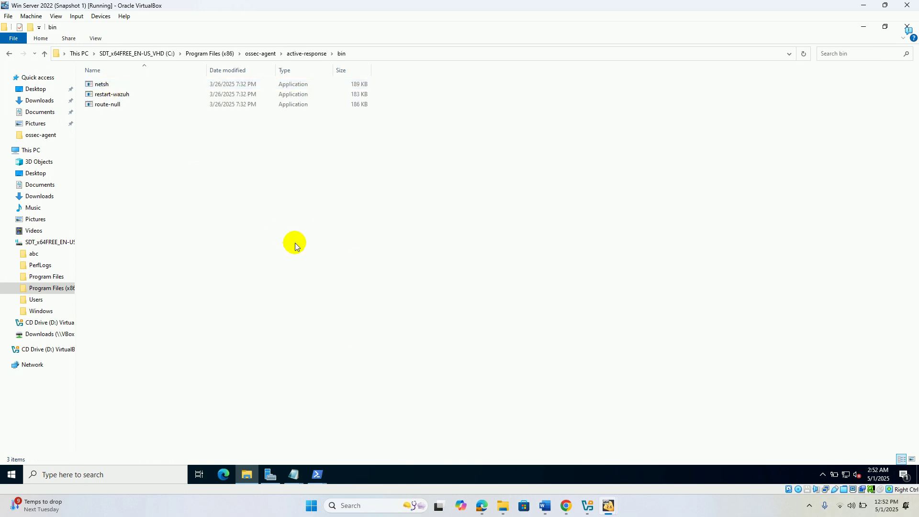
- Check the Wazuh guide, then return to the VM and minimize the bin window to show the desktop
{"action": "left_click", "coordinate": [482, 506]}
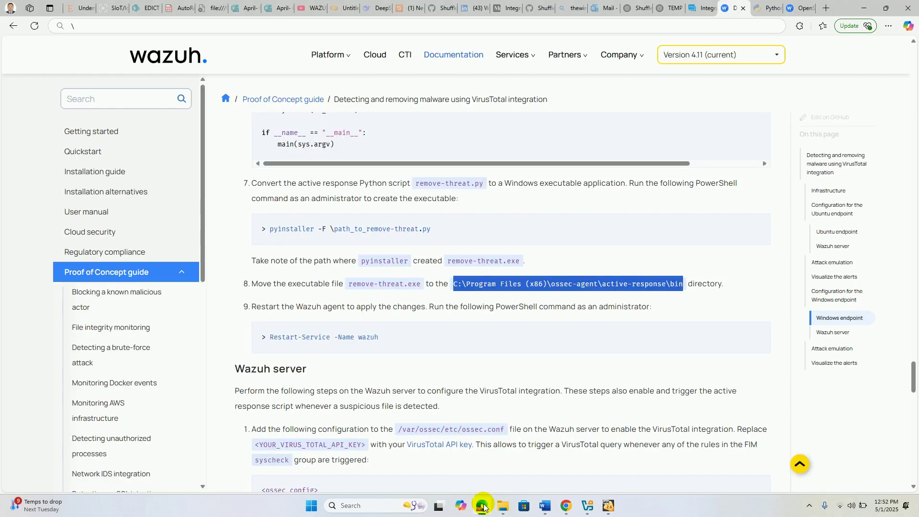
{"action": "left_click", "coordinate": [483, 506]}
{"action": "left_click", "coordinate": [483, 506]}
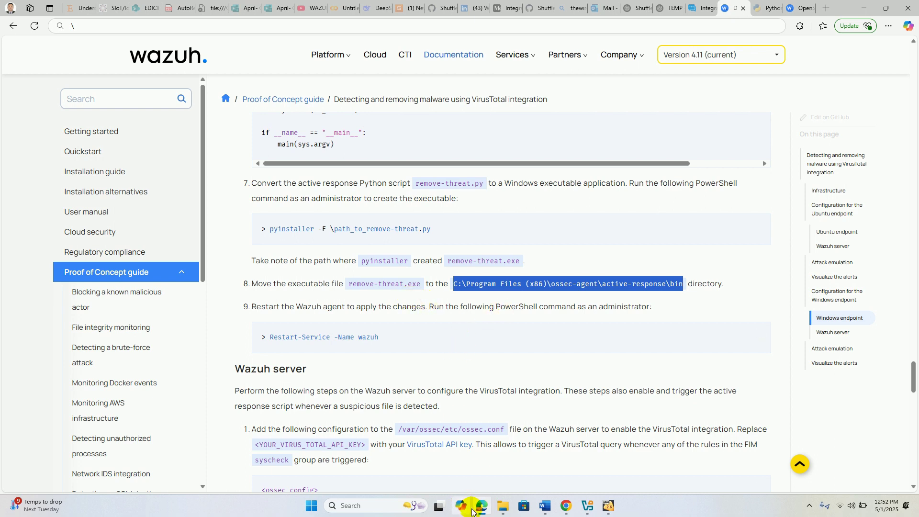
{"action": "mouse_move", "coordinate": [503, 513]}
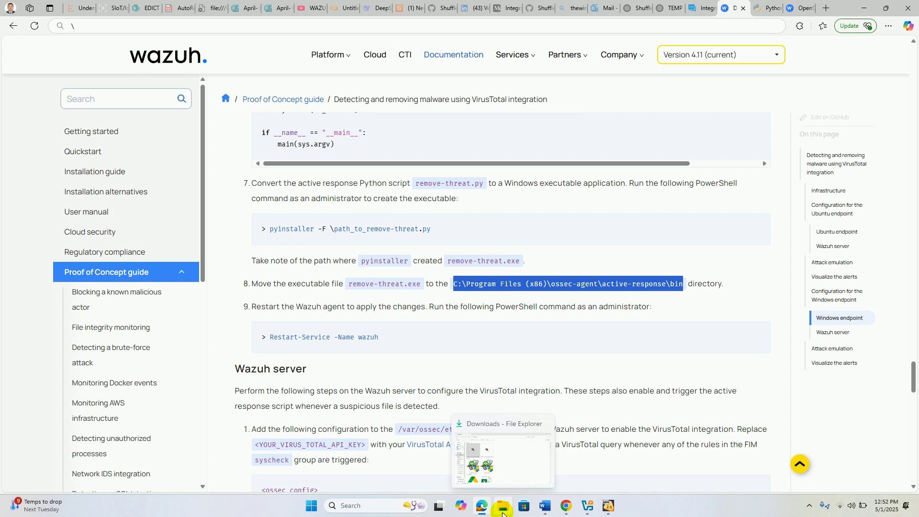
{"action": "mouse_move", "coordinate": [608, 506]}
{"action": "left_click", "coordinate": [695, 452]}
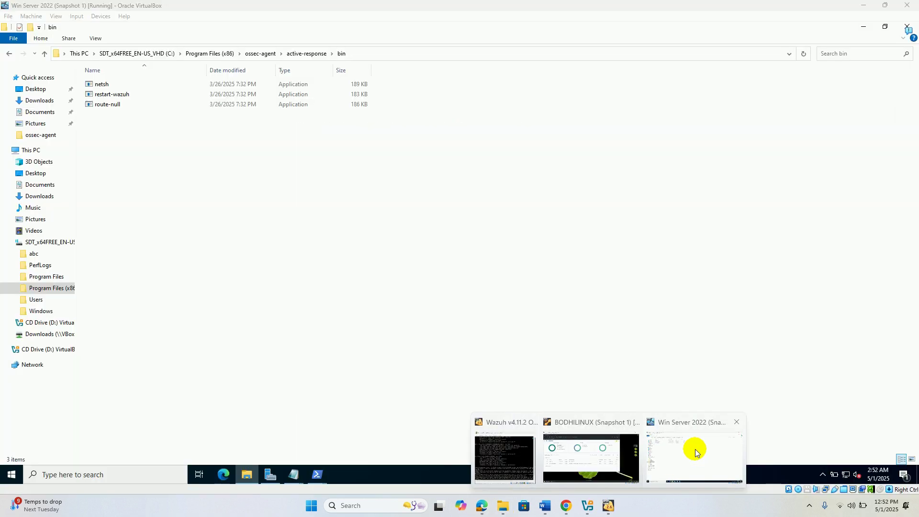
{"action": "left_click", "coordinate": [864, 7]}
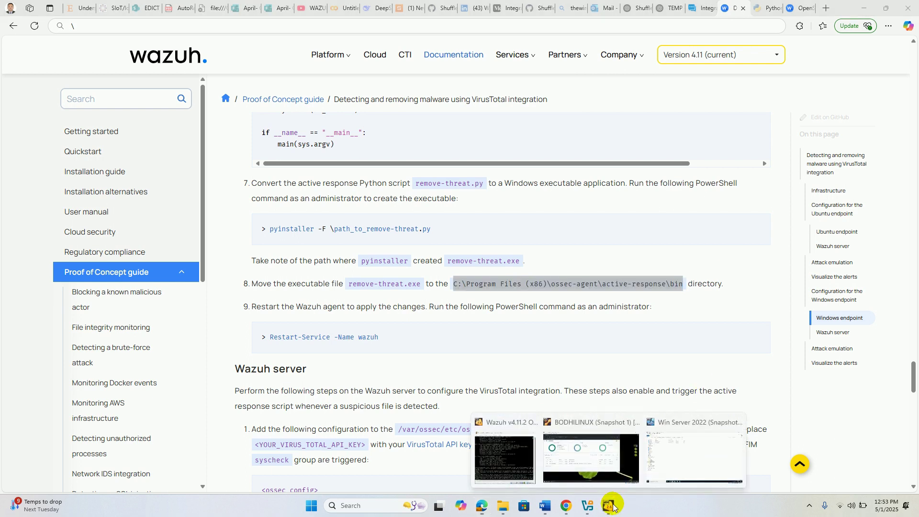
{"action": "left_click", "coordinate": [664, 457]}
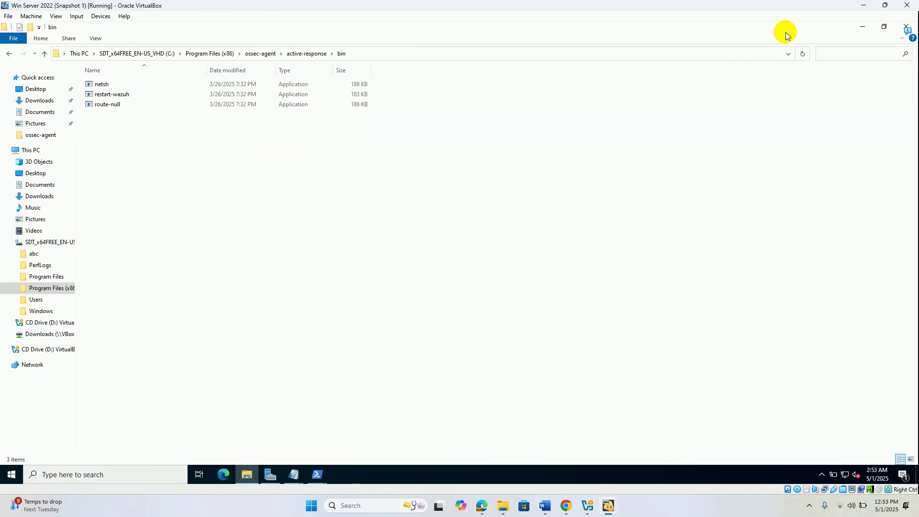
{"action": "left_click", "coordinate": [863, 26]}
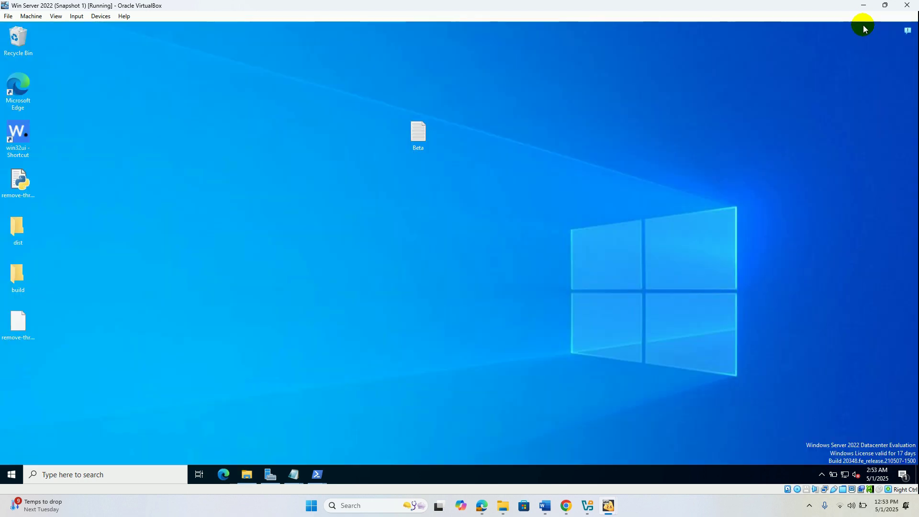
- Copy remove-threat.exe from the dist folder on the desktop
{"action": "double_click", "coordinate": [23, 226]}
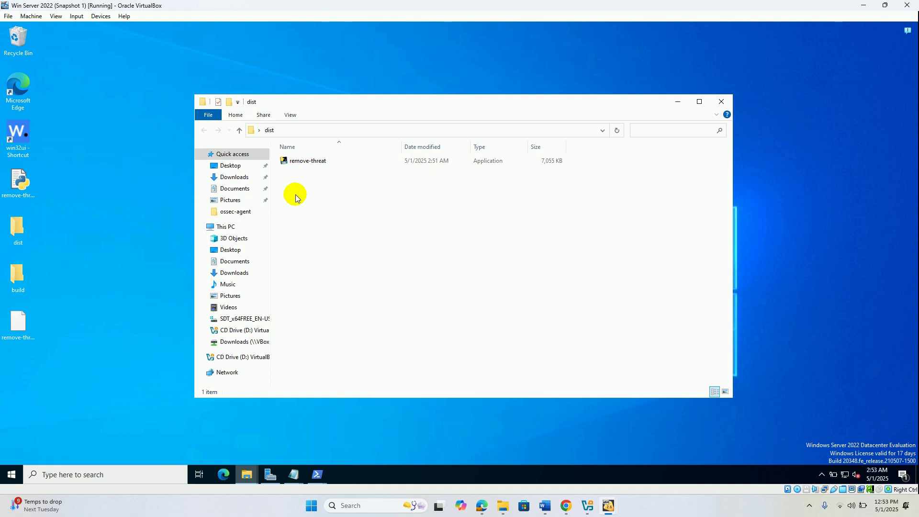
{"action": "left_click", "coordinate": [305, 163]}
{"action": "right_click", "coordinate": [306, 163]}
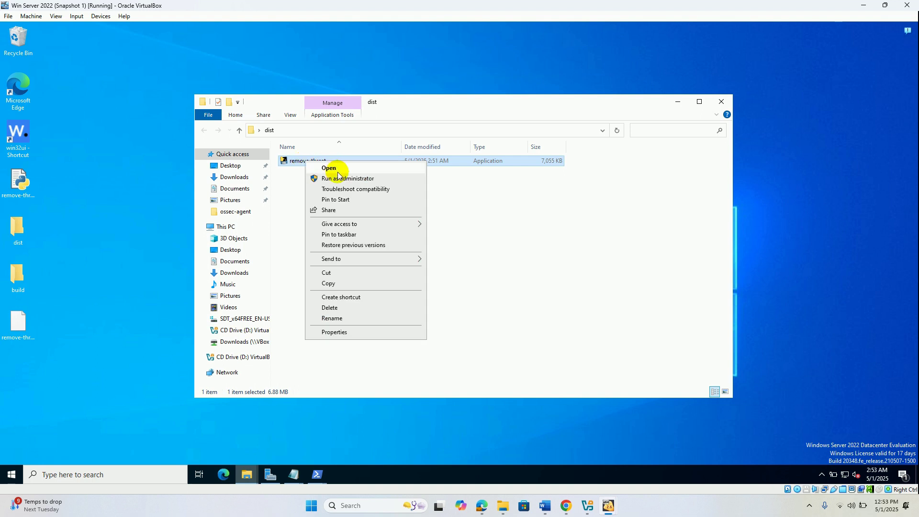
{"action": "left_click", "coordinate": [329, 283]}
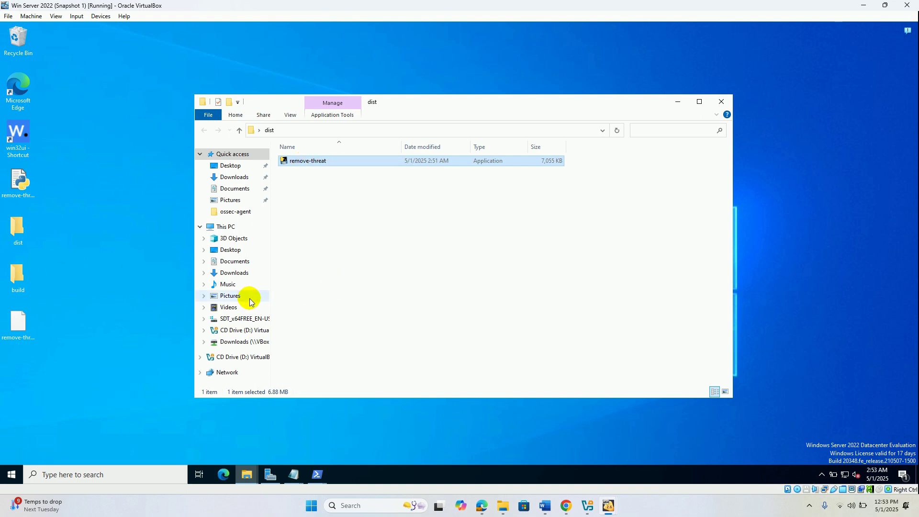
- Paste remove-threat.exe into the active-response\bin folder and check its full path
{"action": "left_click", "coordinate": [248, 482]}
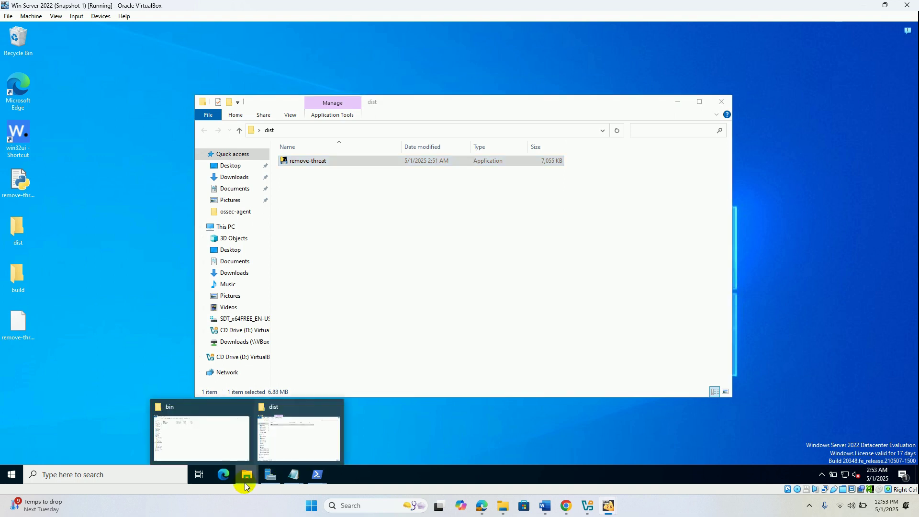
{"action": "left_click", "coordinate": [214, 422]}
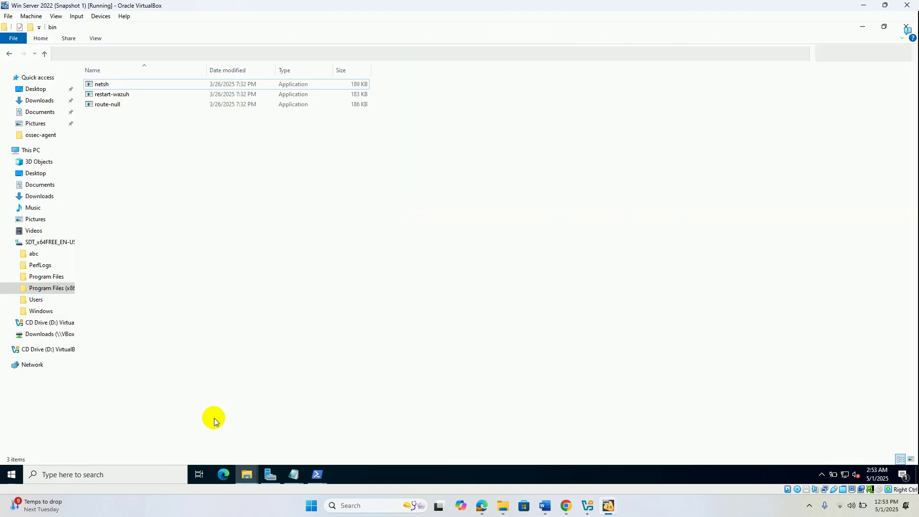
{"action": "right_click", "coordinate": [275, 279]}
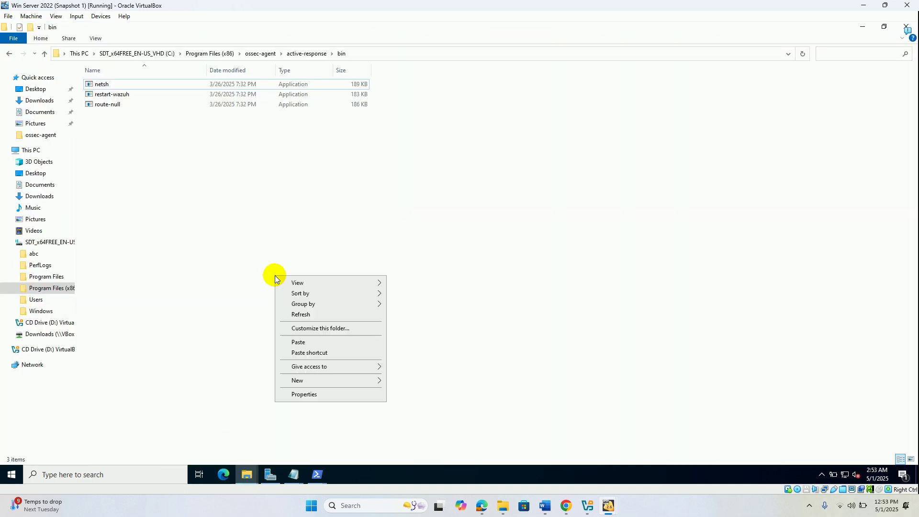
{"action": "left_click", "coordinate": [303, 341]}
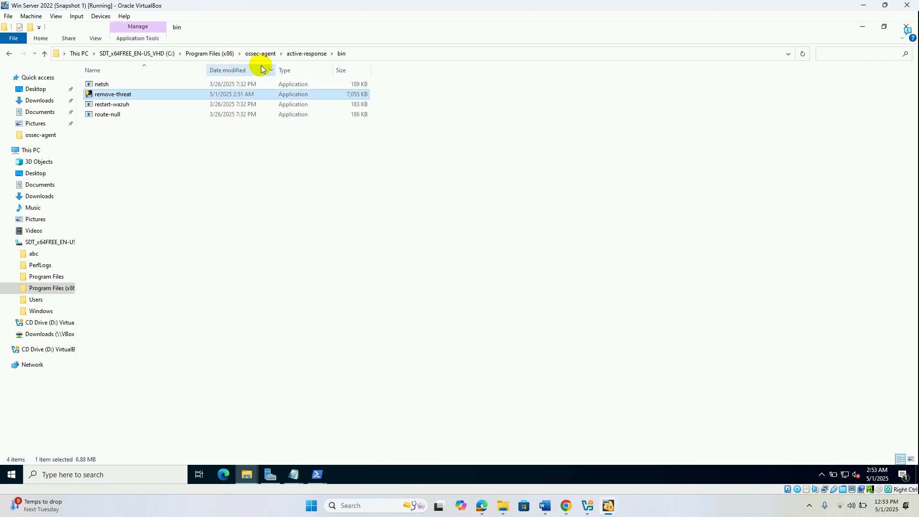
{"action": "left_click", "coordinate": [353, 55]}
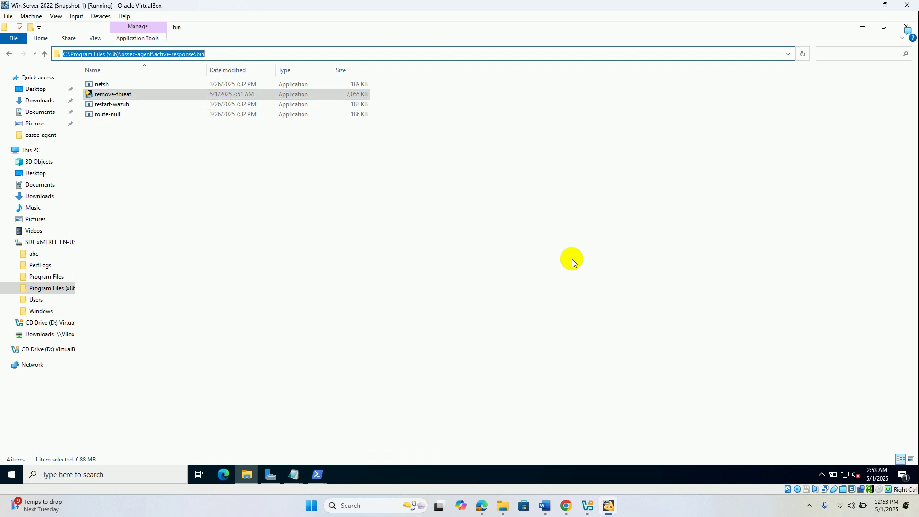
{"action": "left_click", "coordinate": [482, 505]}
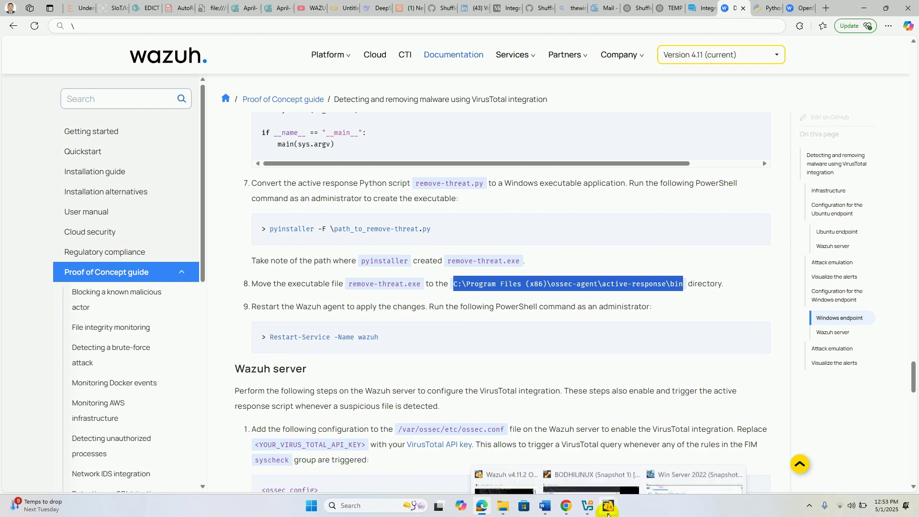
- Copy the Restart-Service -Name wazuh command from step 9 of the Wazuh guide
{"action": "left_click", "coordinate": [608, 513]}
{"action": "left_click", "coordinate": [696, 453]}
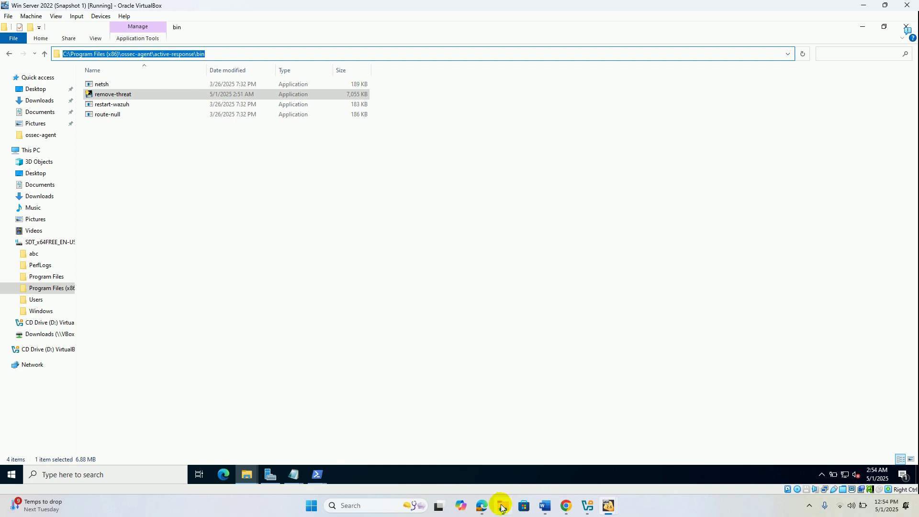
{"action": "left_click", "coordinate": [482, 505]}
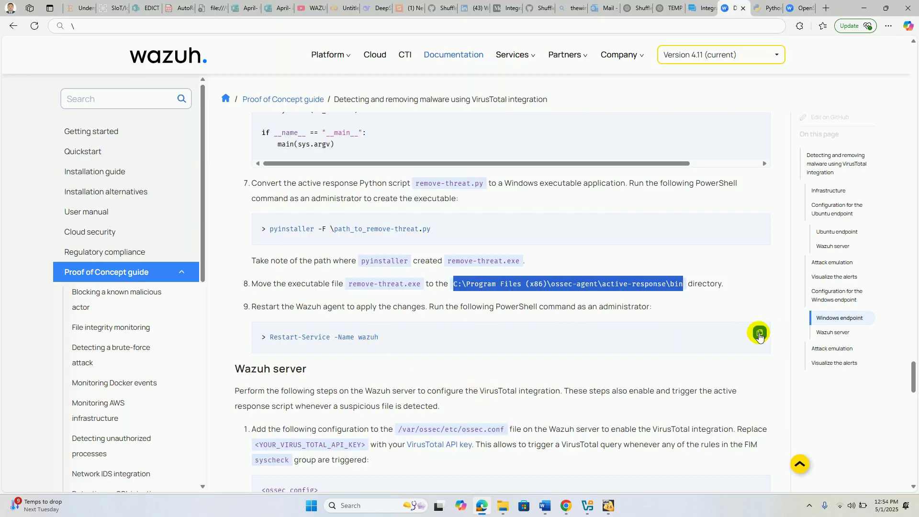
{"action": "left_click", "coordinate": [760, 334]}
- Return to the Windows Server VM and bring up its PowerShell windows
{"action": "mouse_move", "coordinate": [603, 508]}
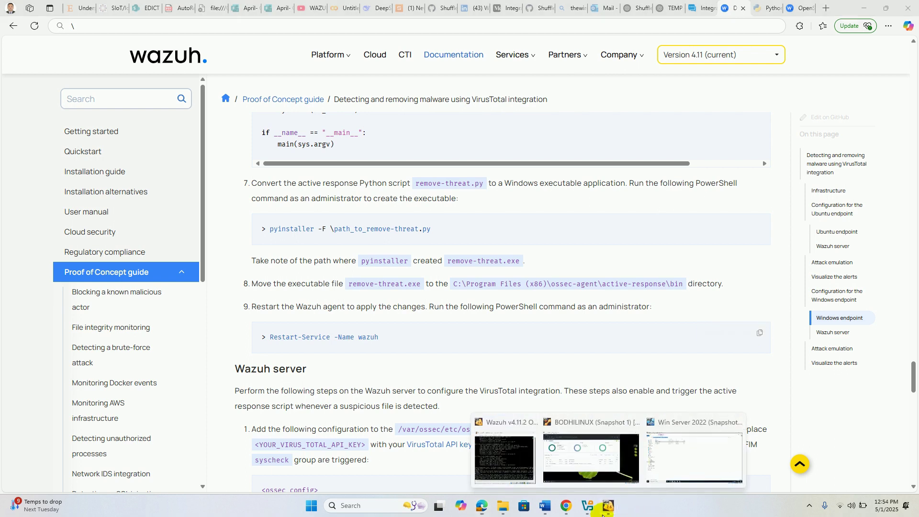
{"action": "left_click", "coordinate": [700, 458]}
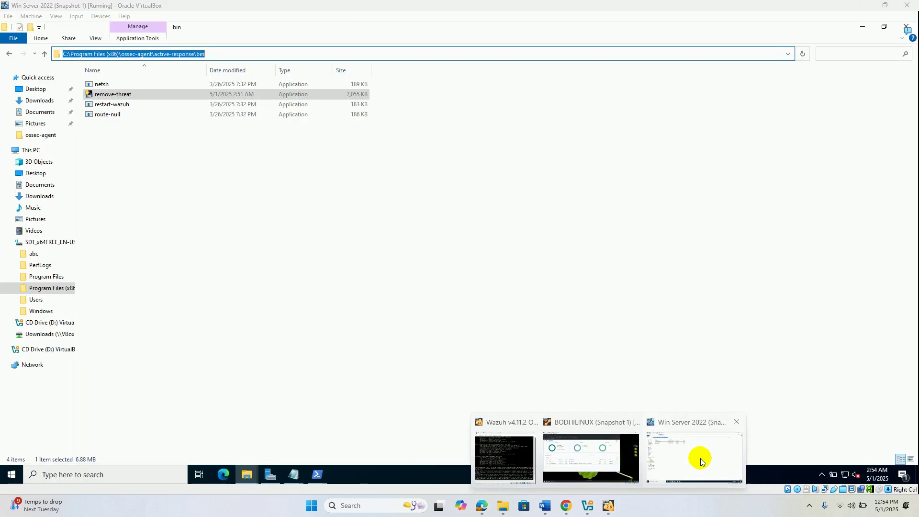
{"action": "left_click", "coordinate": [318, 475]}
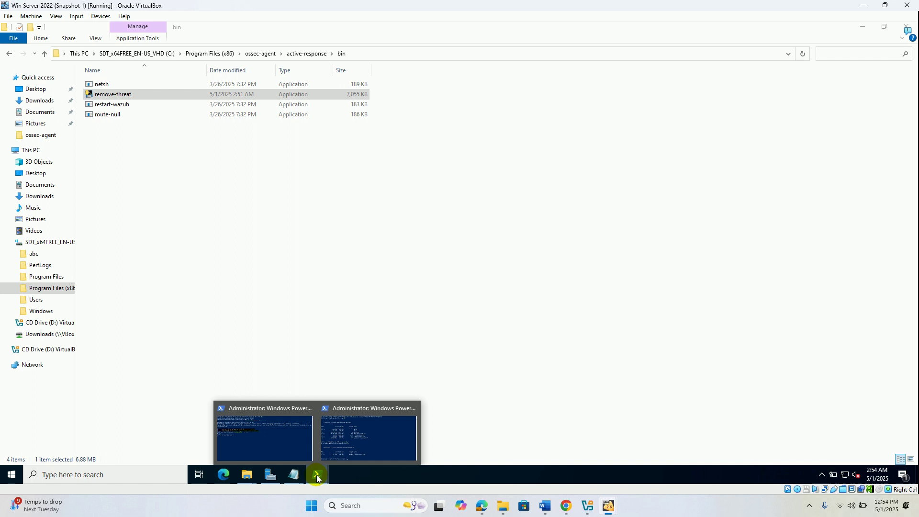
- Run Restart-Service -Name wazuh in the administrator PowerShell, then bring the dist folder window forward
{"action": "left_click", "coordinate": [280, 432]}
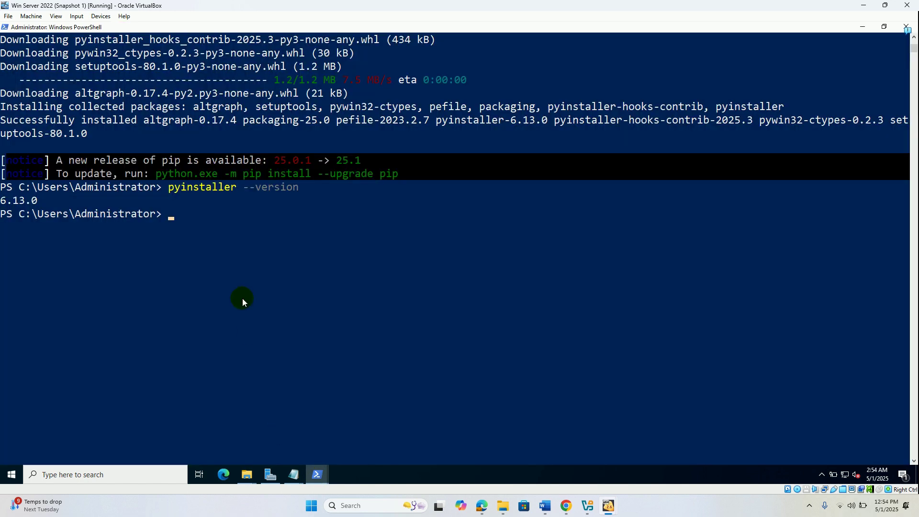
{"action": "type", "text": "Restart-Service -Name wazuh"}
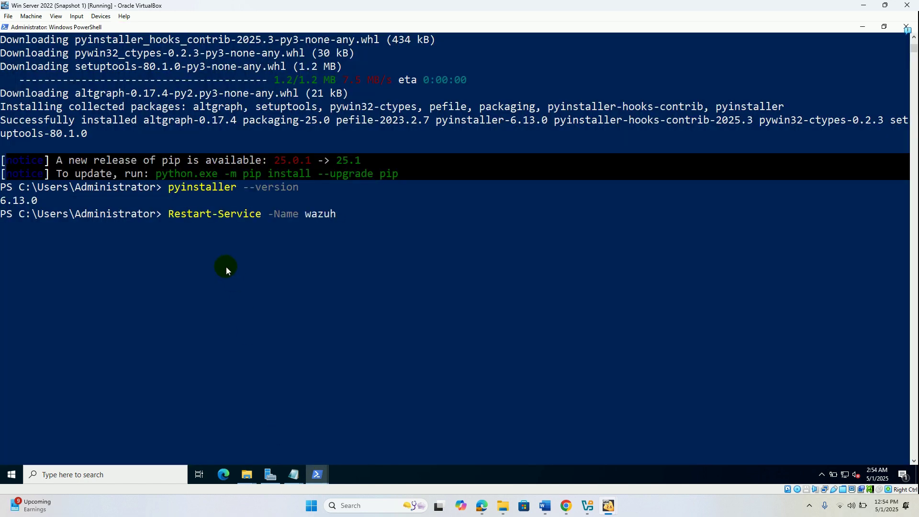
{"action": "key", "text": "Return"}
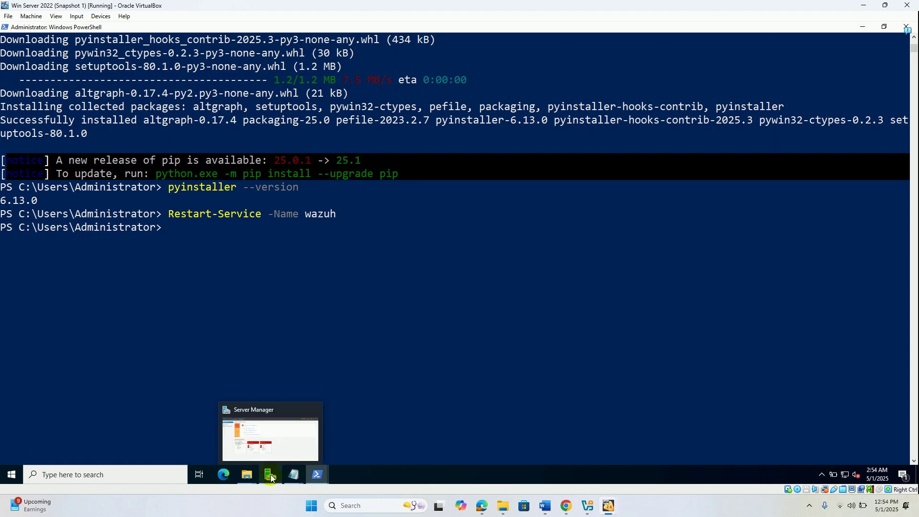
{"action": "mouse_move", "coordinate": [249, 478]}
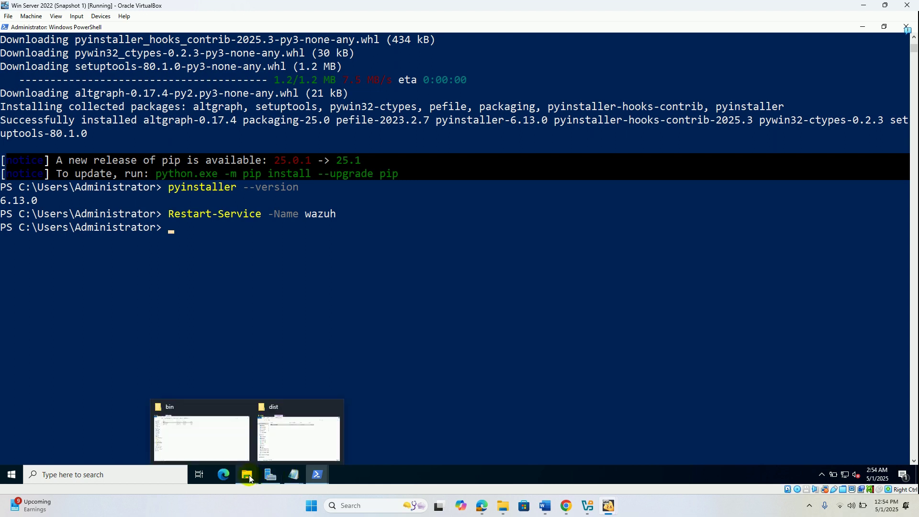
{"action": "left_click", "coordinate": [288, 448]}
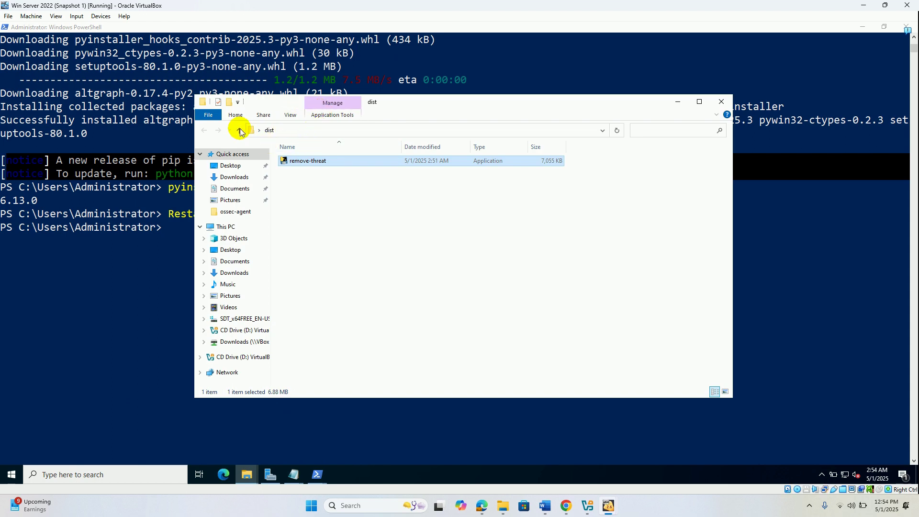
- Open the C:\Program Files (x86)\ossec-agent folder in File Explorer
{"action": "left_click", "coordinate": [238, 320]}
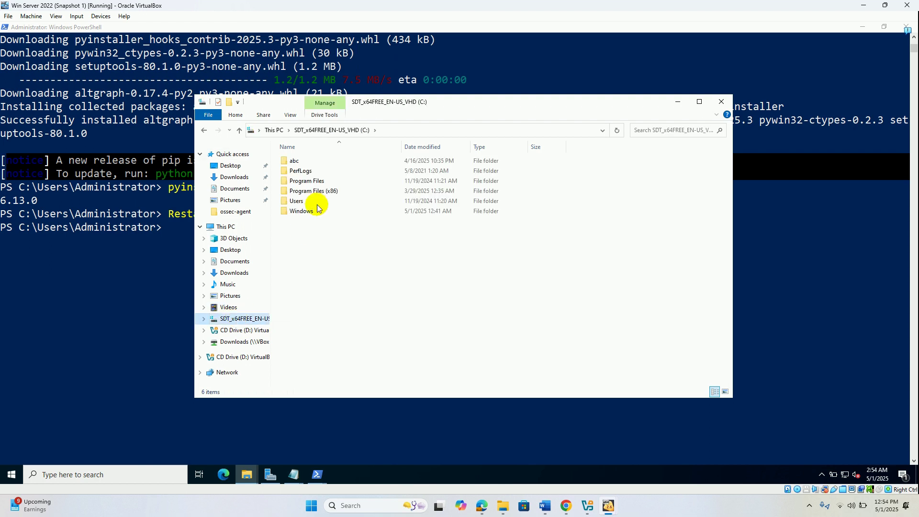
{"action": "left_click", "coordinate": [316, 192]}
{"action": "double_click", "coordinate": [316, 191]}
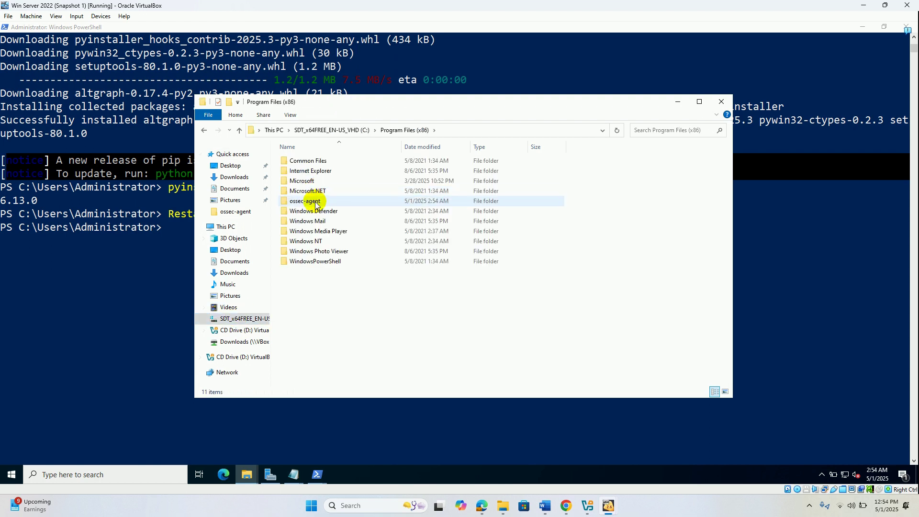
{"action": "double_click", "coordinate": [315, 201]}
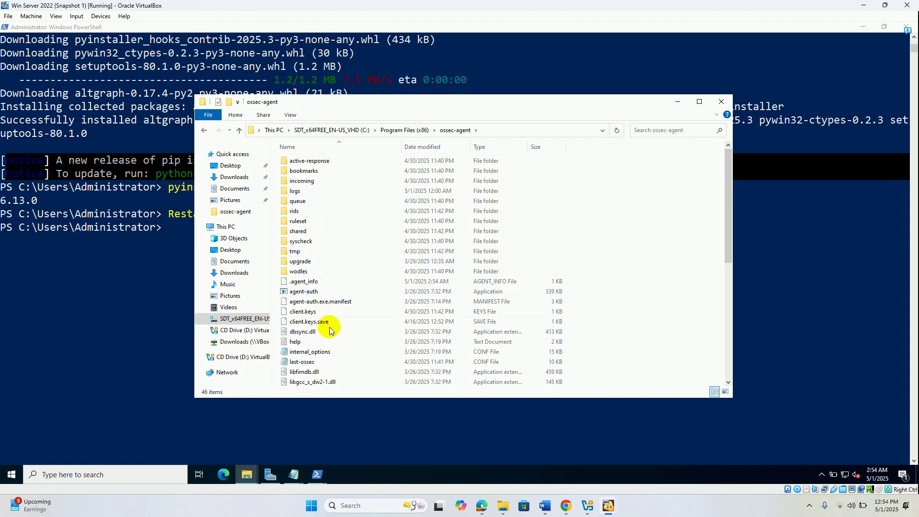
- Launch wazuh-agent from the ossec-agent folder and move the selection to win32ui
{"action": "left_click", "coordinate": [300, 334]}
{"action": "key", "text": "Down"}
{"action": "key", "text": "Down"}
{"action": "key", "text": "Down"}
{"action": "key", "text": "Down"}
{"action": "key", "text": "Down"}
{"action": "key", "text": "Down"}
{"action": "key", "text": "Down"}
{"action": "key", "text": "Down"}
{"action": "key", "text": "Down"}
{"action": "key", "text": "Down"}
{"action": "key", "text": "Down"}
{"action": "key", "text": "Down"}
{"action": "key", "text": "Down"}
{"action": "key", "text": "Down"}
{"action": "key", "text": "Down"}
{"action": "key", "text": "Down"}
{"action": "key", "text": "Down"}
{"action": "key", "text": "Down"}
{"action": "key", "text": "Down"}
{"action": "key", "text": "Down"}
{"action": "key", "text": "Down"}
{"action": "key", "text": "Down"}
{"action": "key", "text": "Down"}
{"action": "key", "text": "Down"}
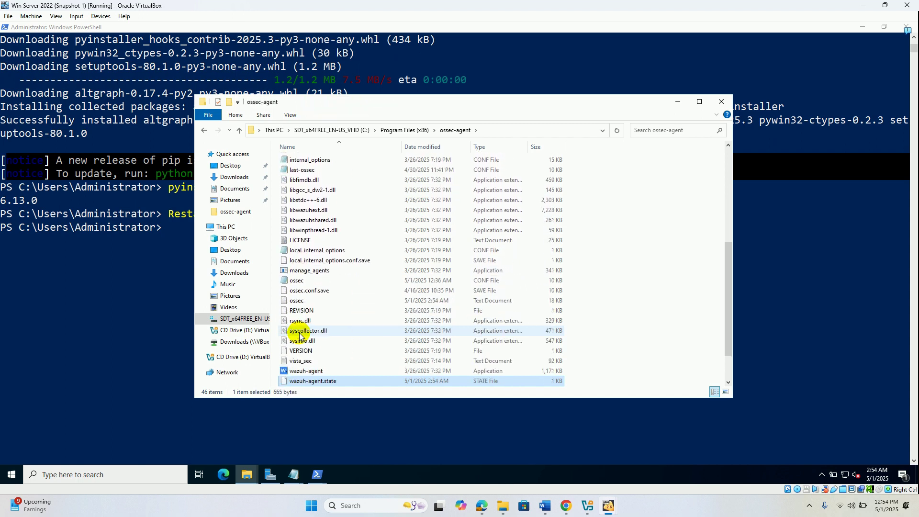
{"action": "left_click", "coordinate": [316, 375]}
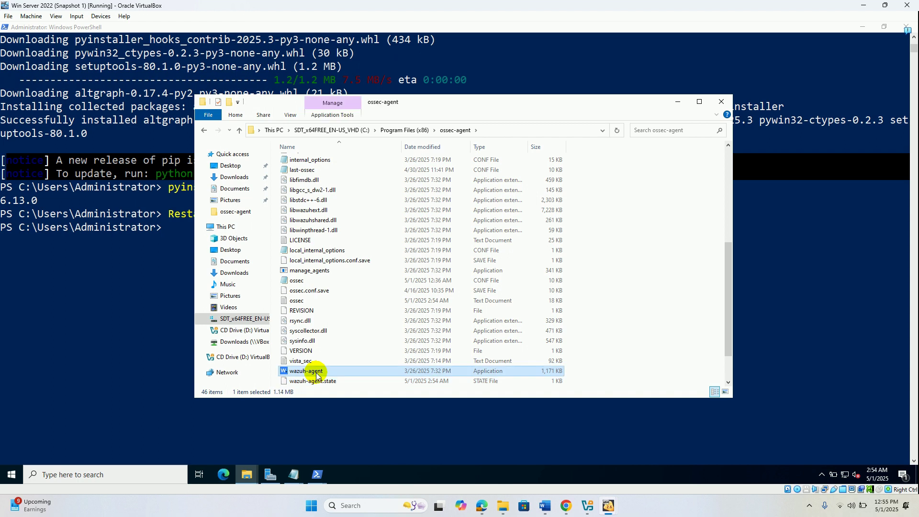
{"action": "double_click", "coordinate": [316, 375]}
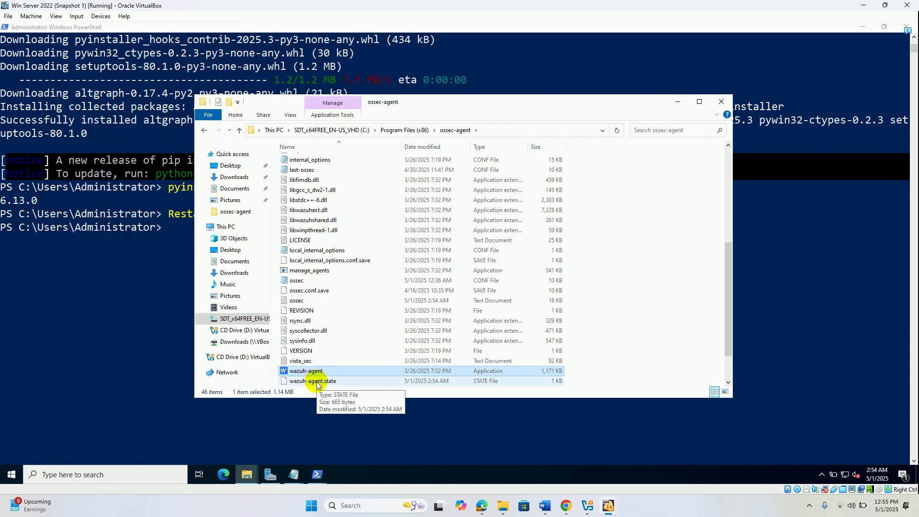
{"action": "key", "text": "Down"}
{"action": "key", "text": "Down"}
{"action": "key", "text": "Down"}
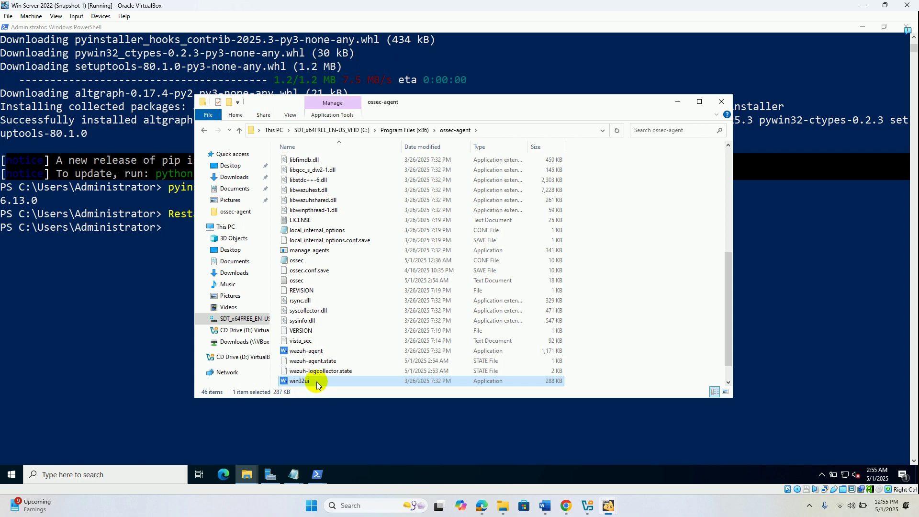
{"action": "key", "text": "Down"}
{"action": "key", "text": "Down"}
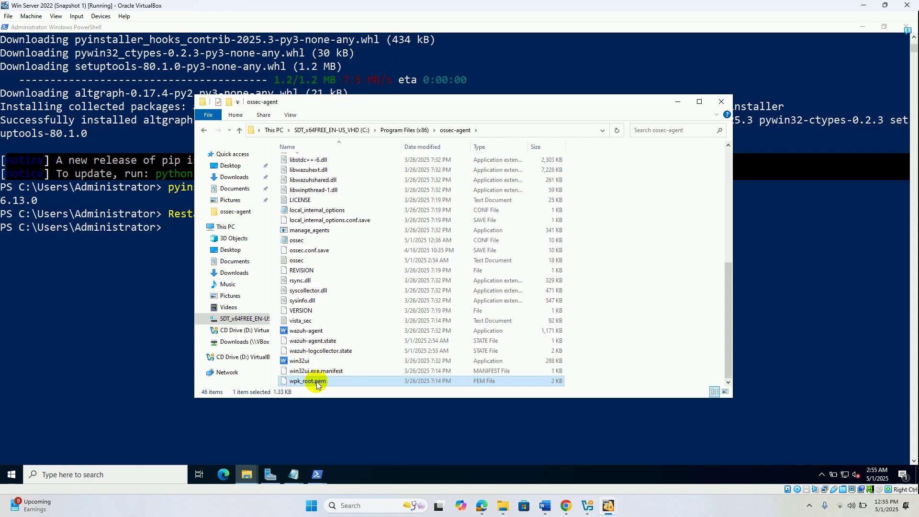
{"action": "key", "text": "Up"}
{"action": "key", "text": "Up"}
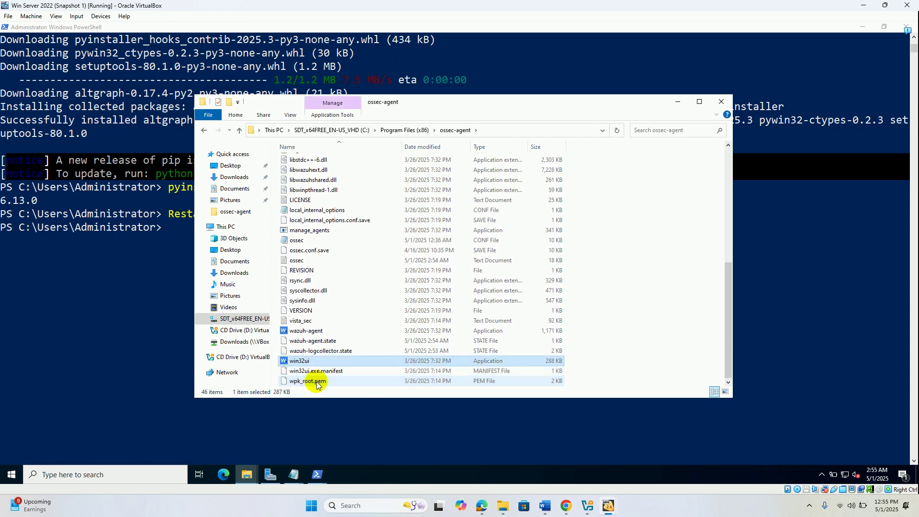
- Restart the agent via win32ui's Manage > Restart until status reads Running, then return to PowerShell
{"action": "double_click", "coordinate": [310, 362]}
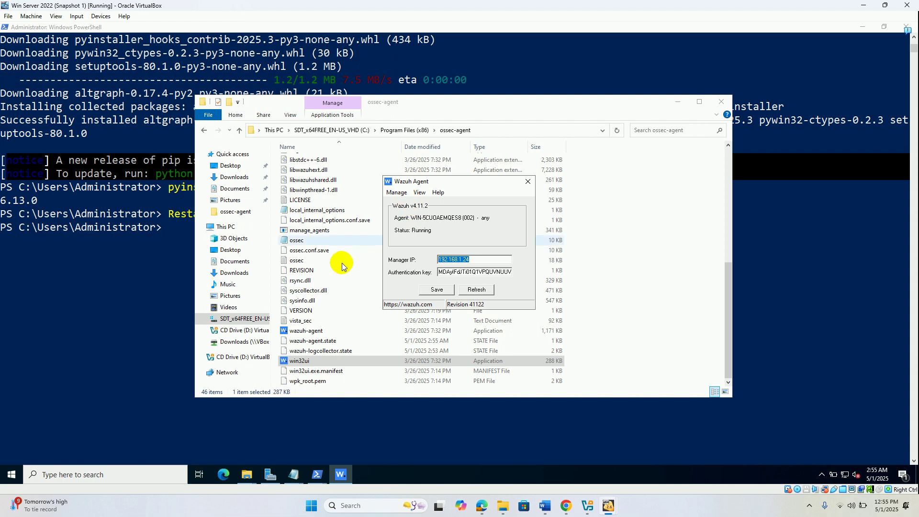
{"action": "left_click", "coordinate": [396, 192]}
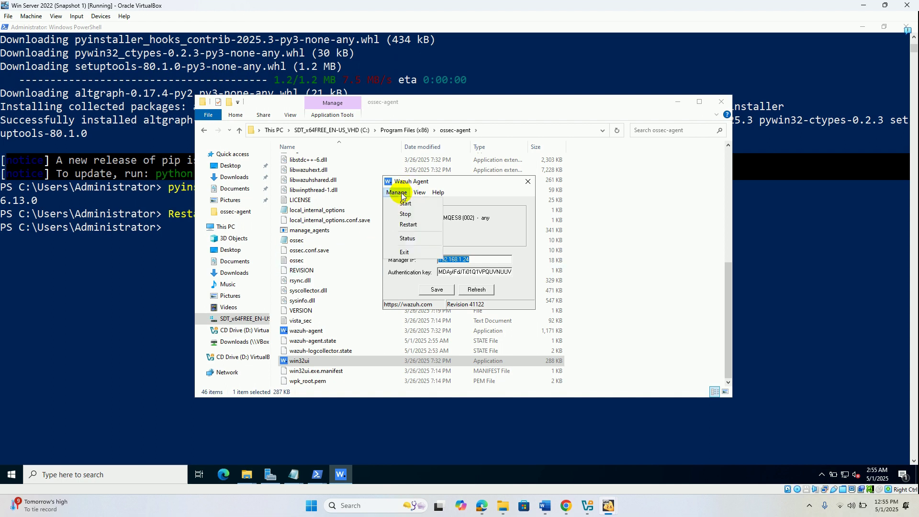
{"action": "left_click", "coordinate": [411, 225]}
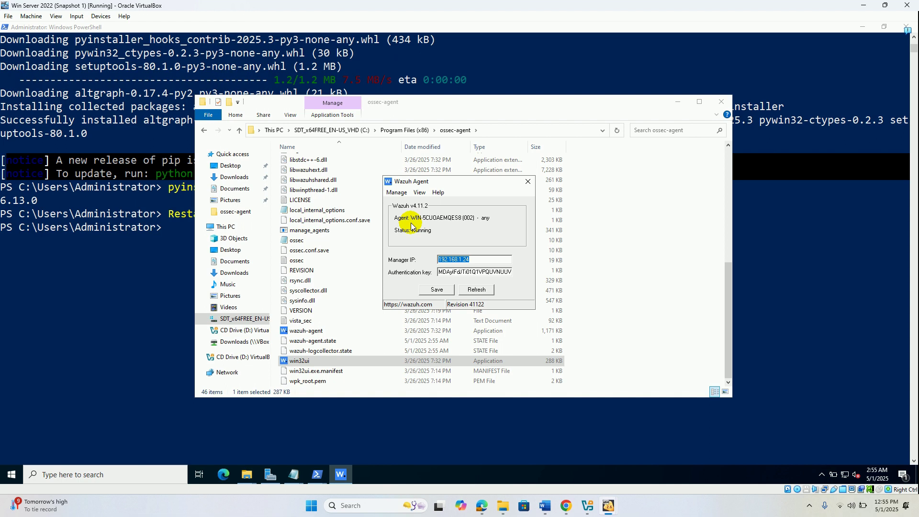
{"action": "left_click", "coordinate": [182, 285]}
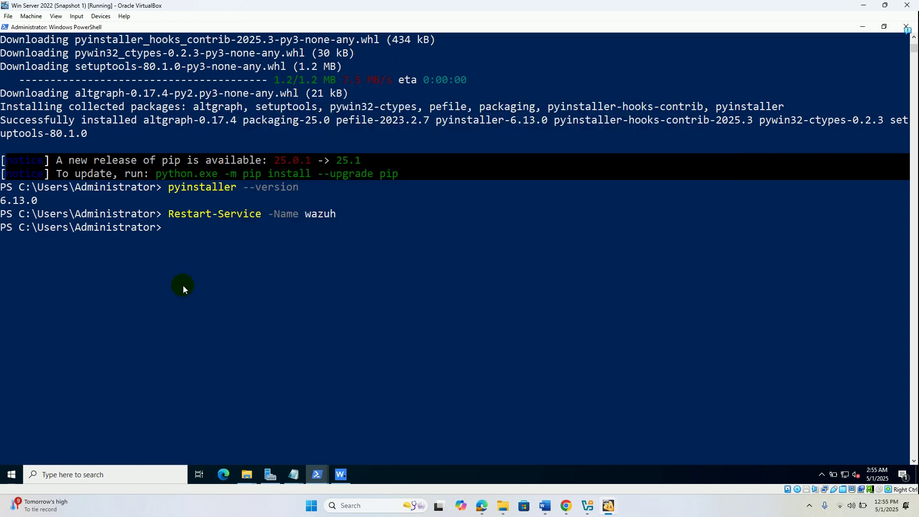
{"action": "left_click", "coordinate": [339, 374]}
{"action": "left_click", "coordinate": [454, 357]}
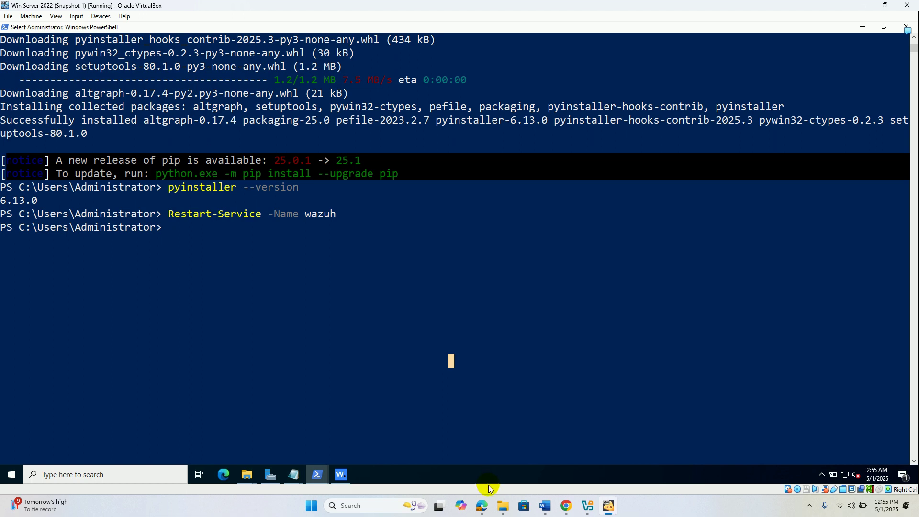
- Glance at the brute-force attack guide and come back to the VirusTotal malware guide
{"action": "left_click", "coordinate": [481, 505]}
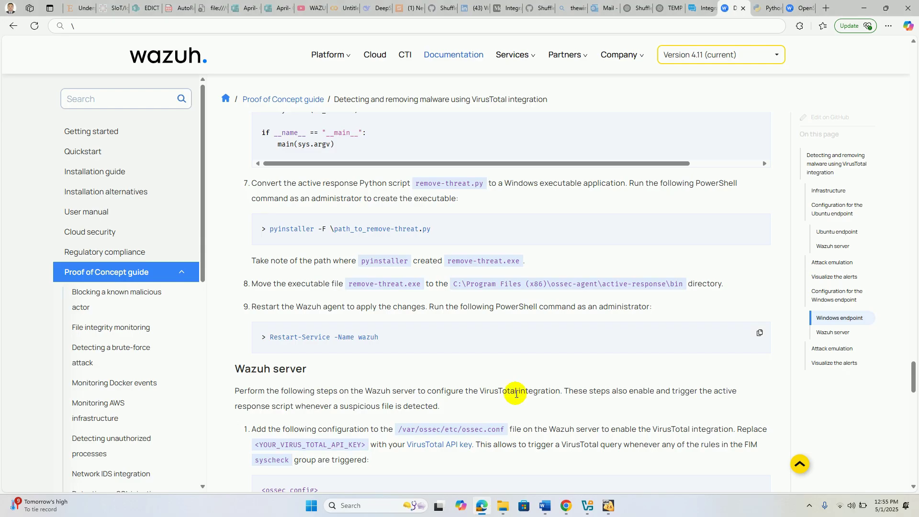
{"action": "left_click", "coordinate": [195, 354]}
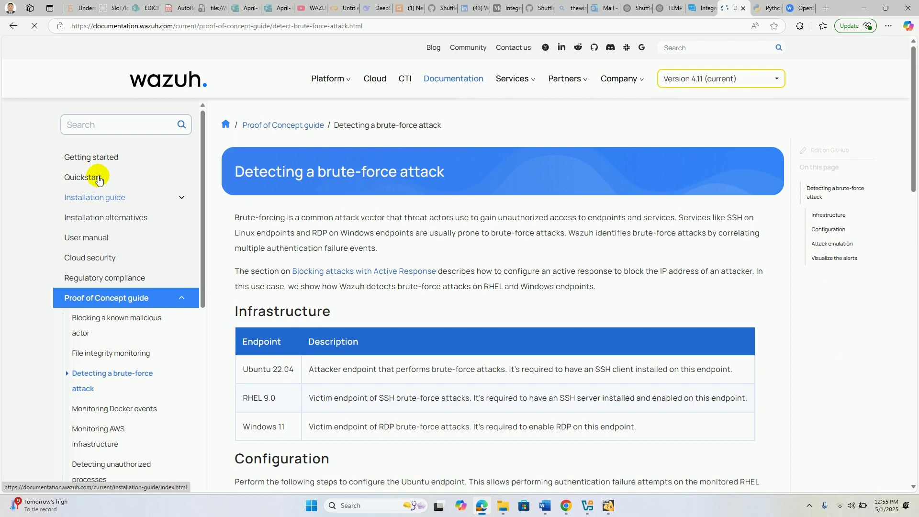
{"action": "left_click", "coordinate": [11, 25]}
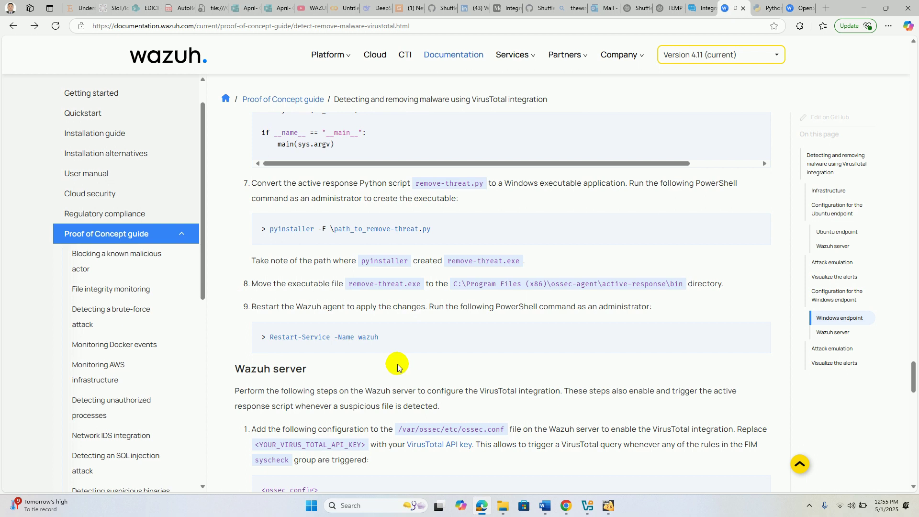
- Scroll to the Wazuh server section on adding VirusTotal integration to ossec.conf, and open a new tab
{"action": "scroll", "coordinate": [398, 366], "scroll_direction": "down", "scroll_amount": 3}
{"action": "scroll", "coordinate": [397, 366], "scroll_direction": "down", "scroll_amount": 2}
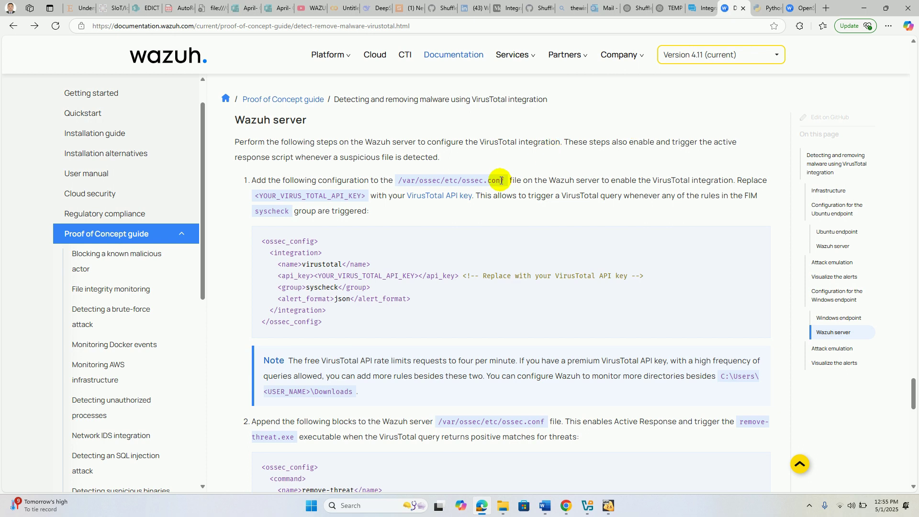
{"action": "left_click", "coordinate": [826, 9]}
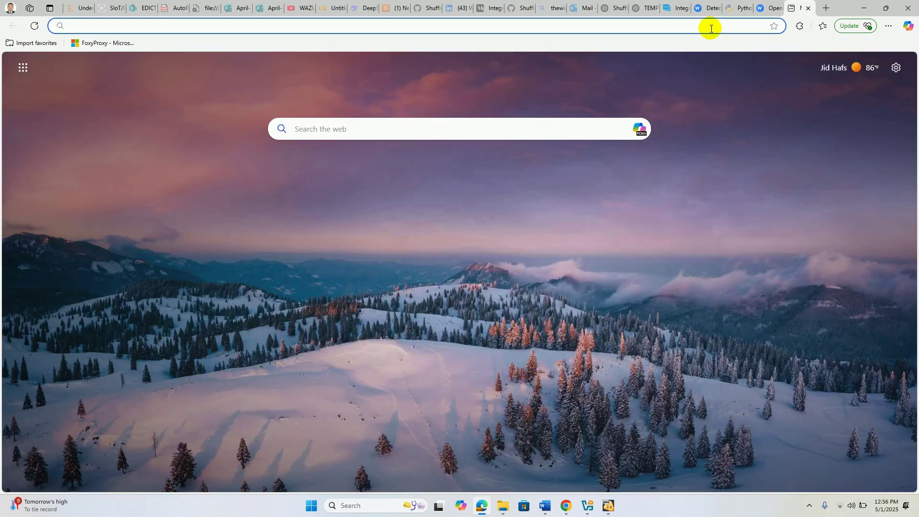
- Search the web for 'virus total' and open the VirusTotal account's API key page
{"action": "left_click", "coordinate": [711, 28]}
{"action": "type", "text": "virus total"}
{"action": "key", "text": "Return"}
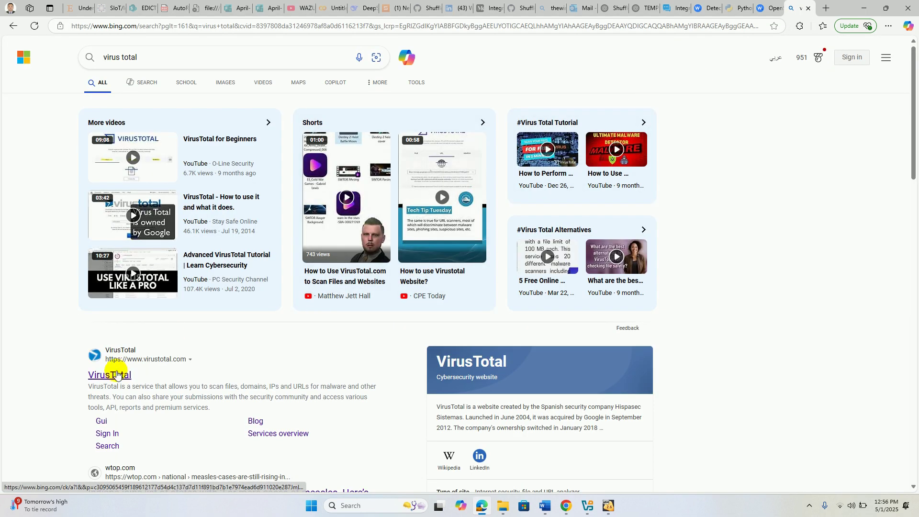
{"action": "left_click", "coordinate": [114, 374]}
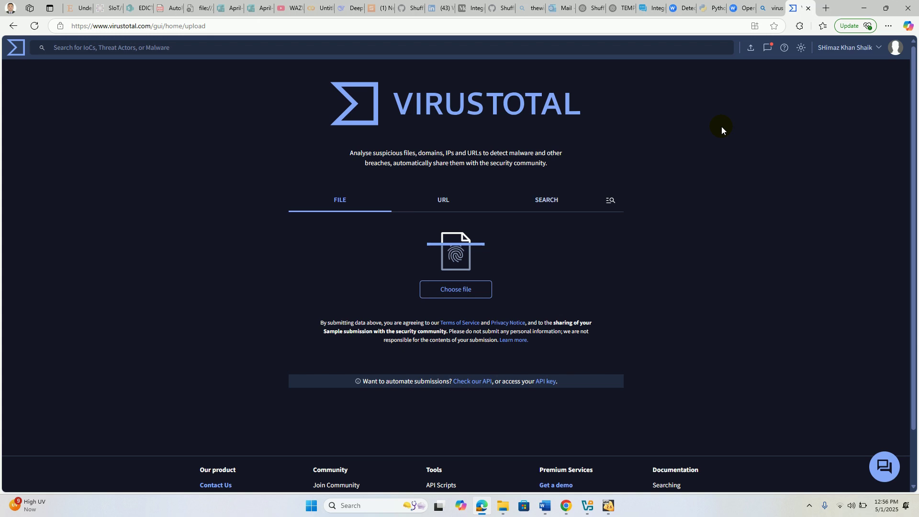
{"action": "left_click", "coordinate": [878, 49]}
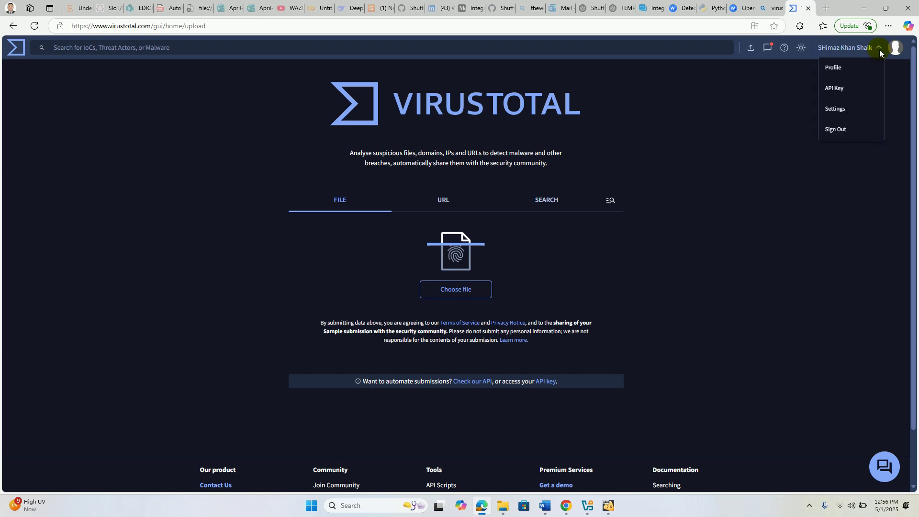
{"action": "left_click", "coordinate": [835, 88]}
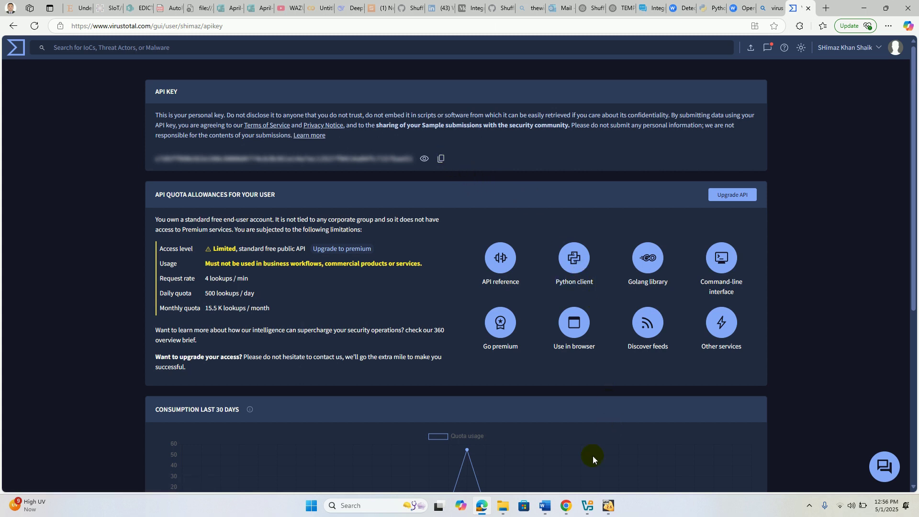
- Return to the Wazuh guide's ossec.conf VirusTotal integration block with the api_key placeholder
{"action": "mouse_move", "coordinate": [483, 509]}
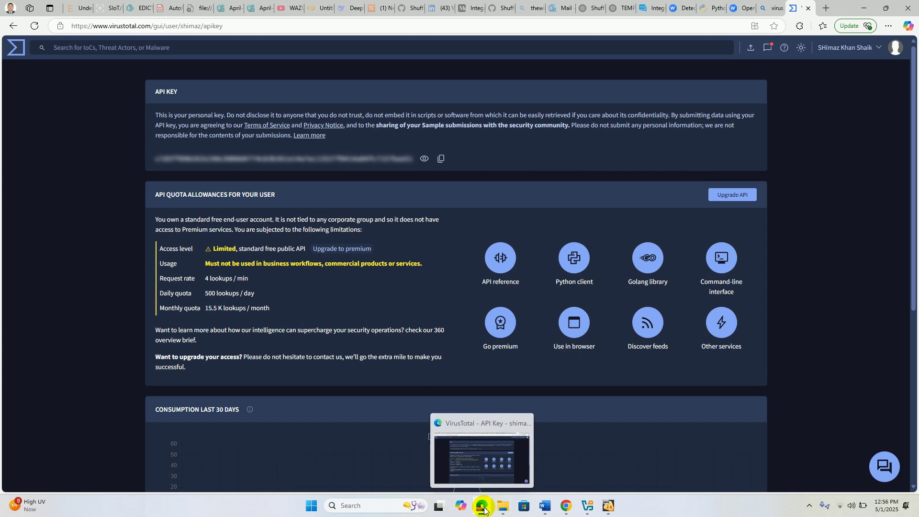
{"action": "left_click", "coordinate": [468, 460]}
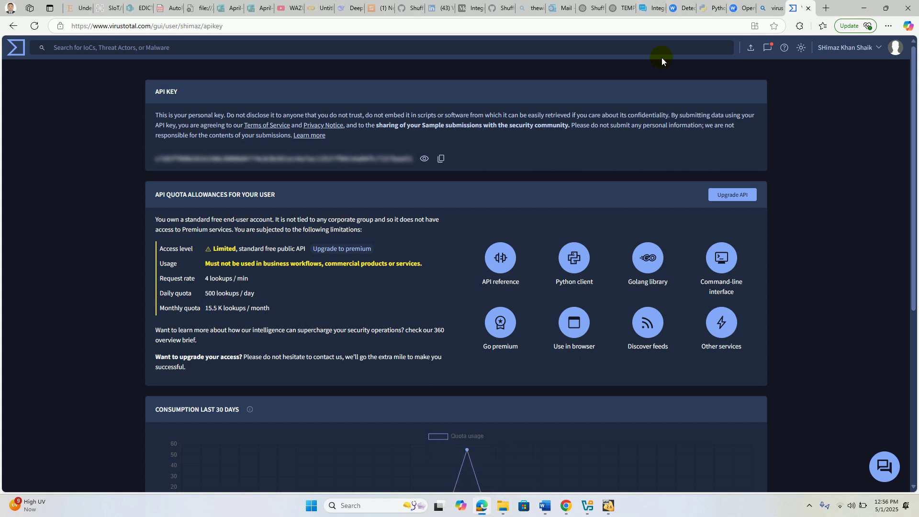
{"action": "left_click", "coordinate": [681, 8]}
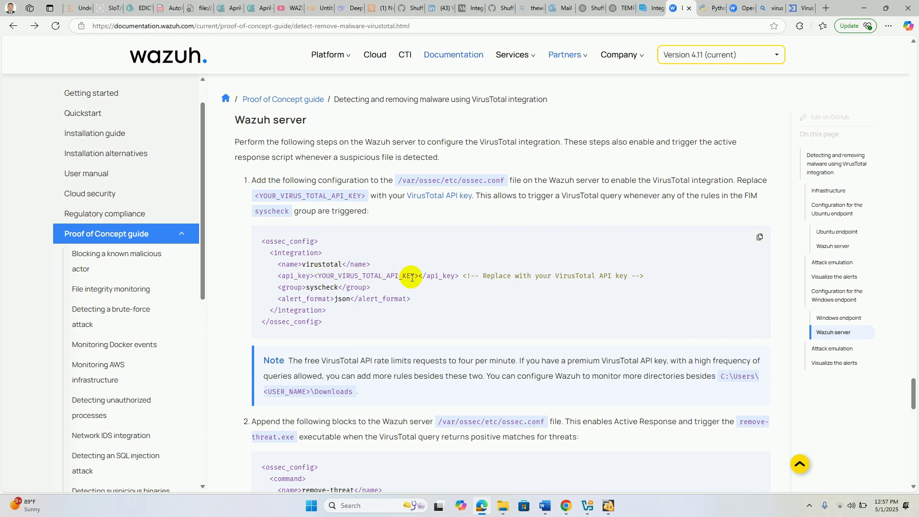
- Copy the /var/ossec/etc/ossec.conf path from the guide and switch to the BODHILINUX VM
{"action": "left_click_drag", "start_coordinate": [418, 275], "coordinate": [316, 278]}
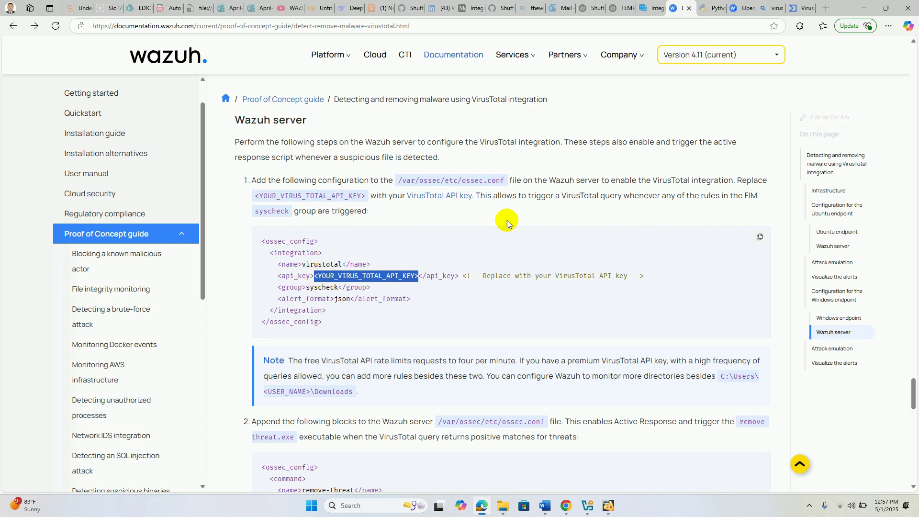
{"action": "left_click_drag", "start_coordinate": [505, 180], "coordinate": [393, 181]}
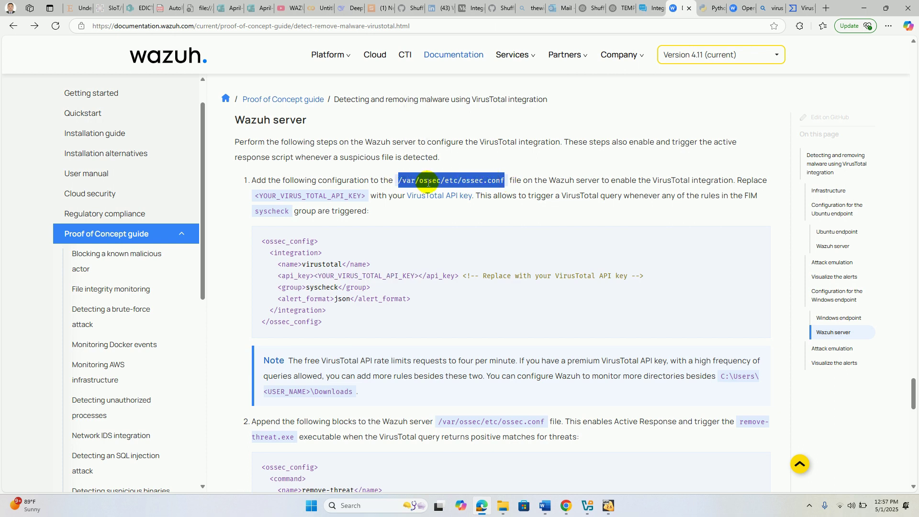
{"action": "right_click", "coordinate": [427, 182]}
{"action": "left_click", "coordinate": [449, 192]}
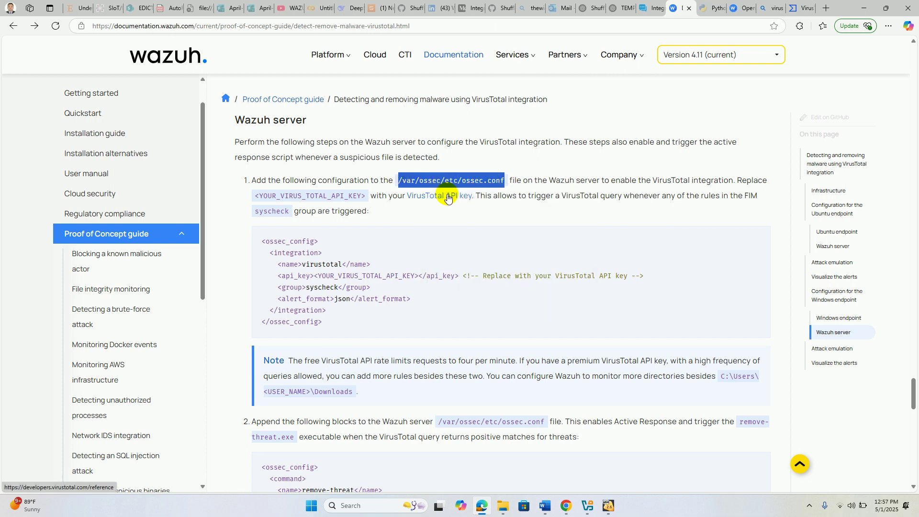
{"action": "left_click", "coordinate": [609, 506]}
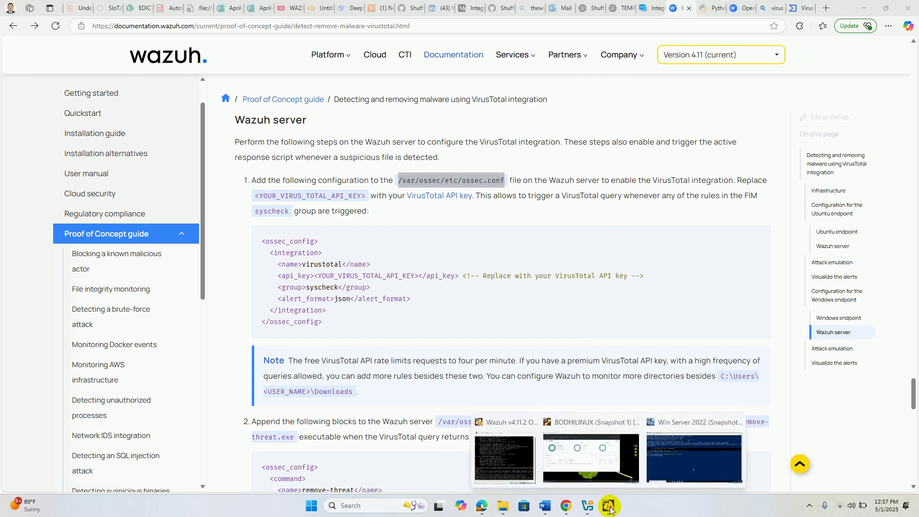
{"action": "left_click", "coordinate": [592, 457]}
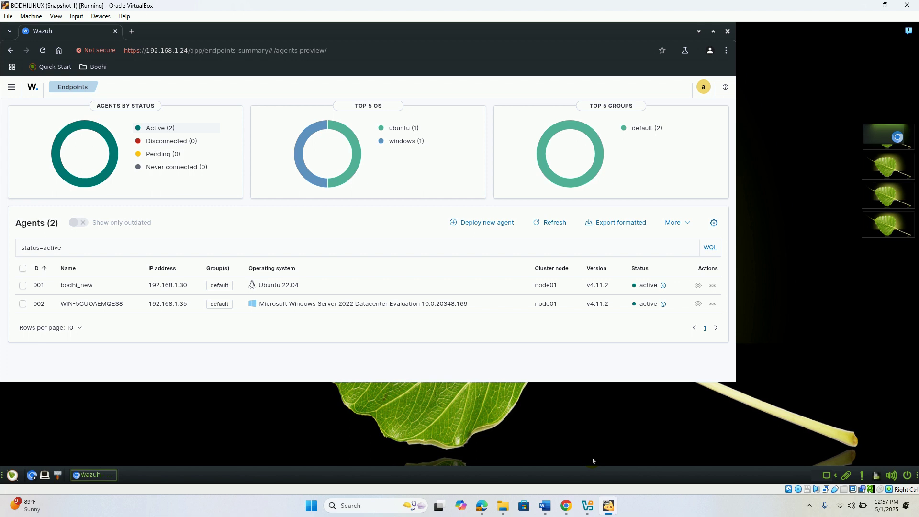
- Open a new terminal in the Bodhi VM with Ctrl+Alt+T and reposition it
{"action": "left_click", "coordinate": [36, 478]}
{"action": "key", "text": "ctrl+alt+t"}
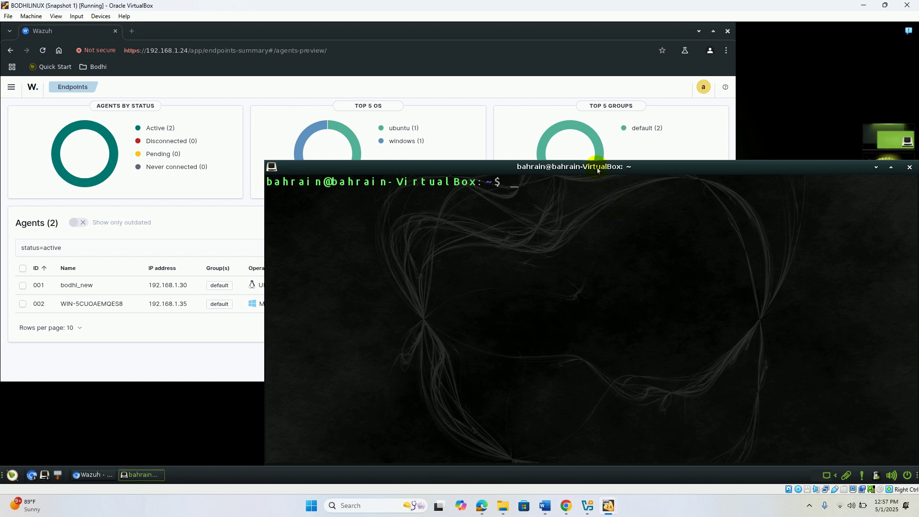
{"action": "left_click_drag", "start_coordinate": [597, 170], "coordinate": [502, 86]}
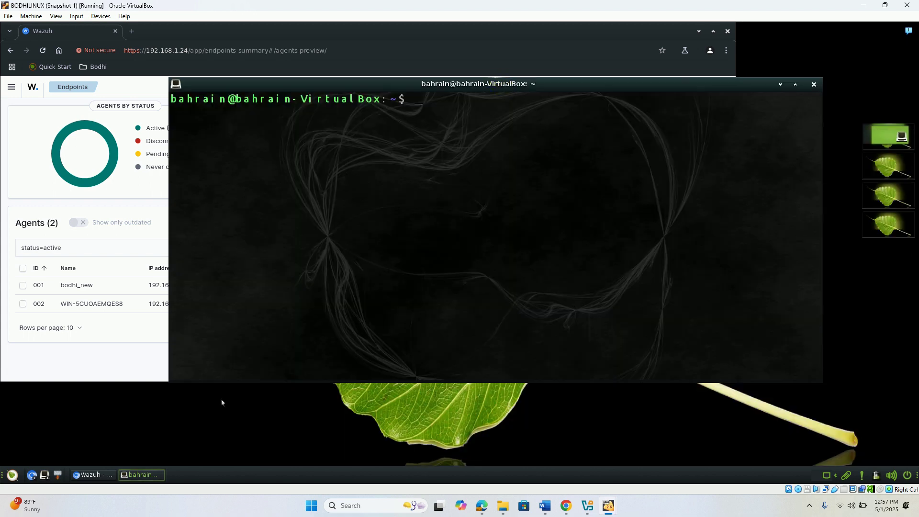
- Check the Wazuh server VM console responds, then refocus the Bodhi terminal
{"action": "mouse_move", "coordinate": [607, 503]}
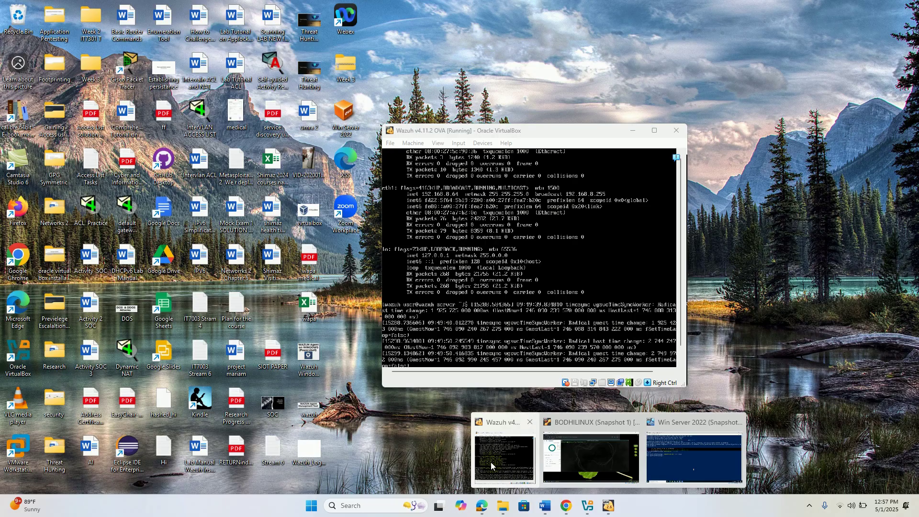
{"action": "left_click", "coordinate": [505, 474]}
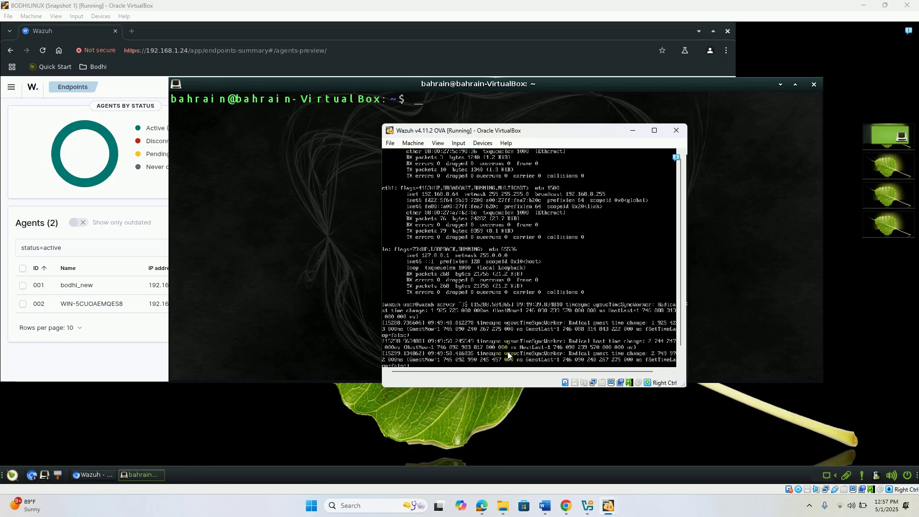
{"action": "key", "text": "Return"}
{"action": "key", "text": "Return"}
{"action": "key", "text": "Return"}
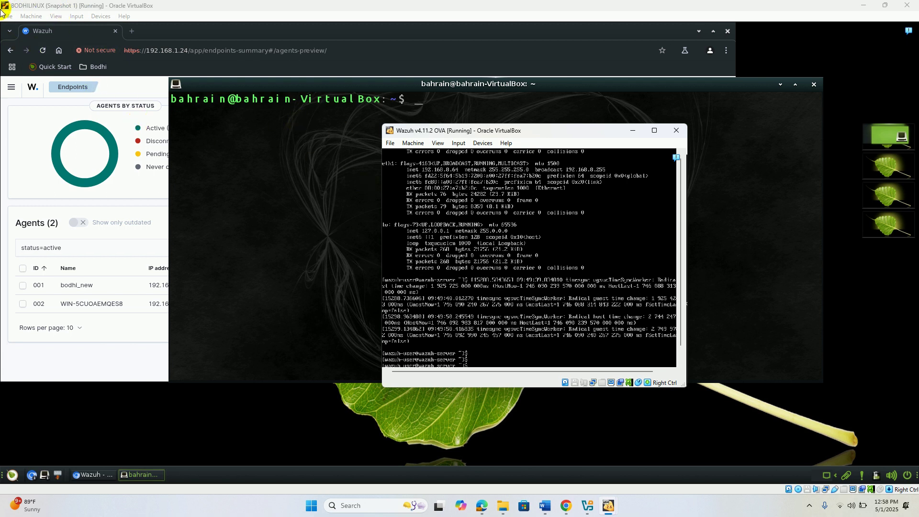
{"action": "left_click", "coordinate": [101, 111]}
{"action": "left_click_drag", "start_coordinate": [247, 202], "coordinate": [540, 216]}
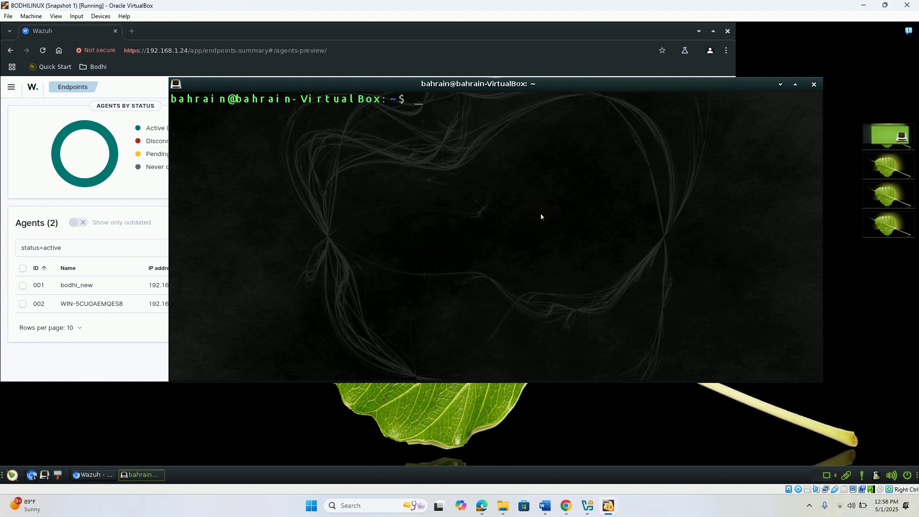
{"action": "type", "text": "ssh wazuh-user@1"}
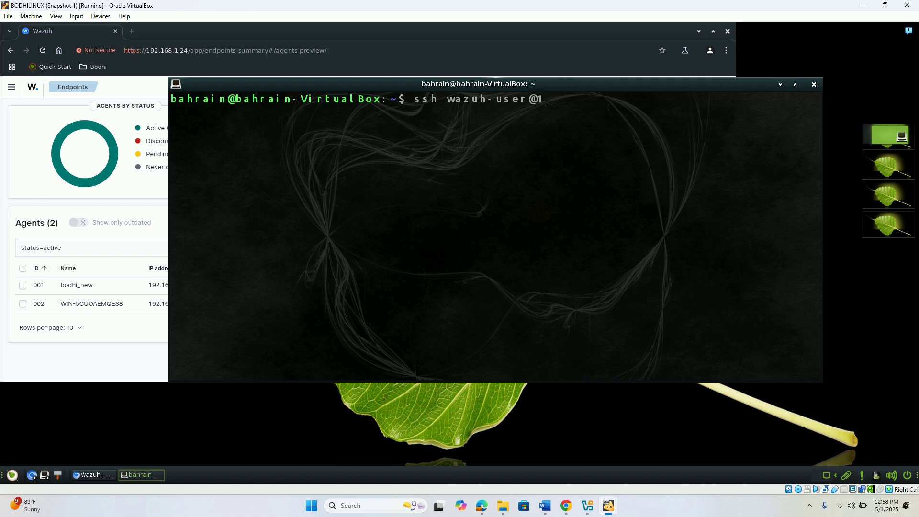
{"action": "type", "text": "92.168.1.24"}
{"action": "key", "text": "Return"}
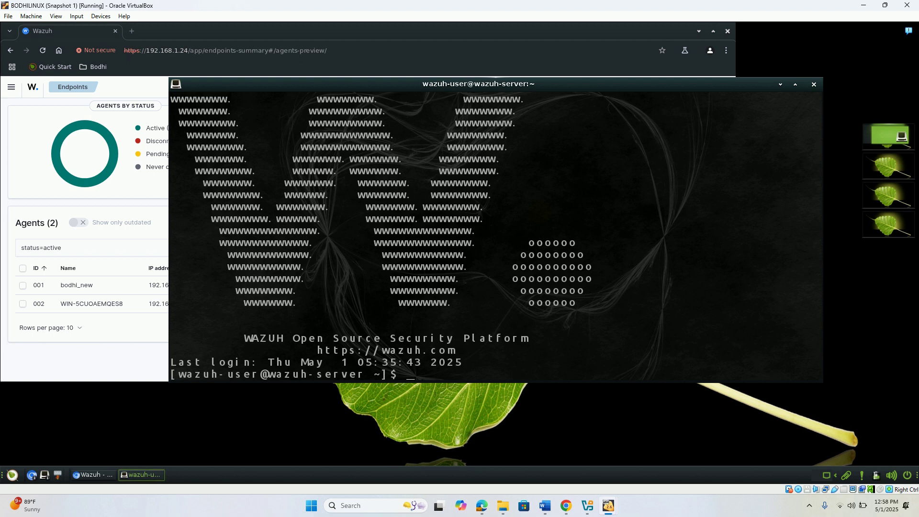
{"action": "type", "text": "ifconfig"}
{"action": "key", "text": "Return"}
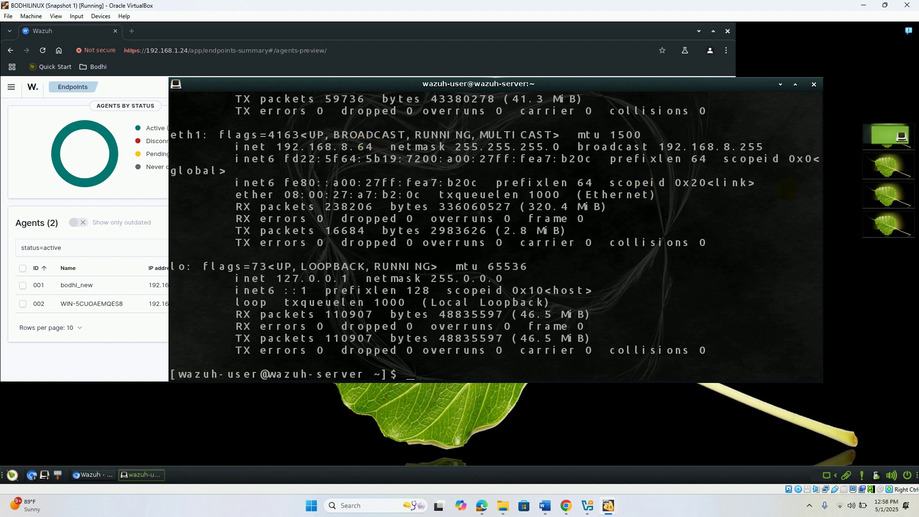
- Rerun ifconfig to confirm eth0 at 192.168.1.24, then become root with sudo su
{"action": "type", "text": "ifconfig"}
{"action": "left_click_drag", "start_coordinate": [788, 208], "coordinate": [775, 142]}
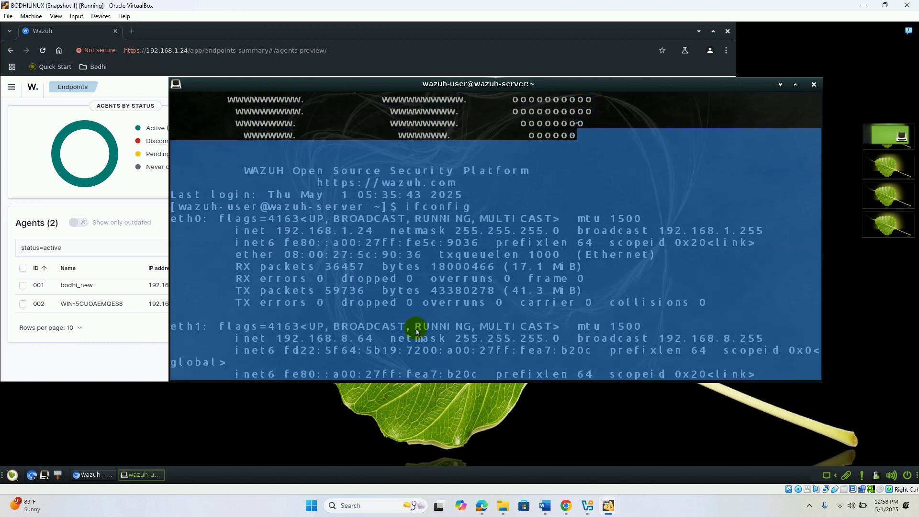
{"action": "left_click", "coordinate": [362, 287]}
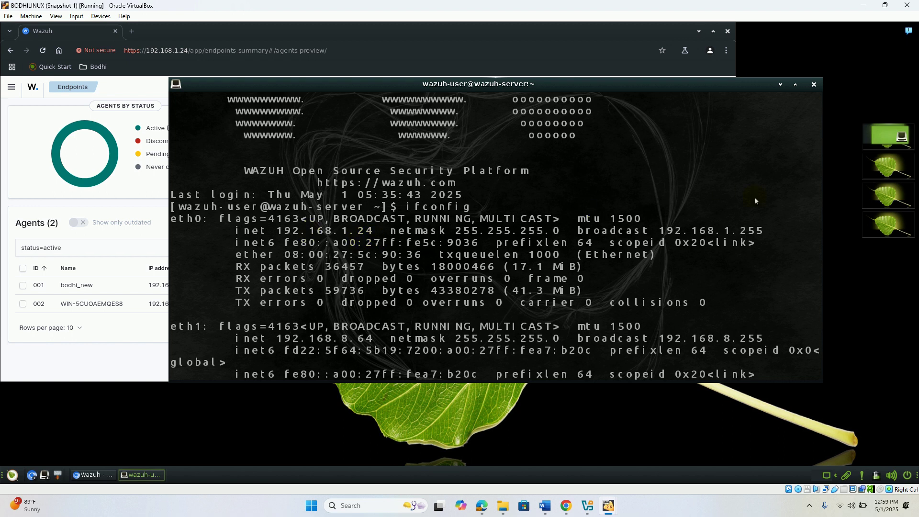
{"action": "key", "text": "Up"}
{"action": "key", "text": "Return"}
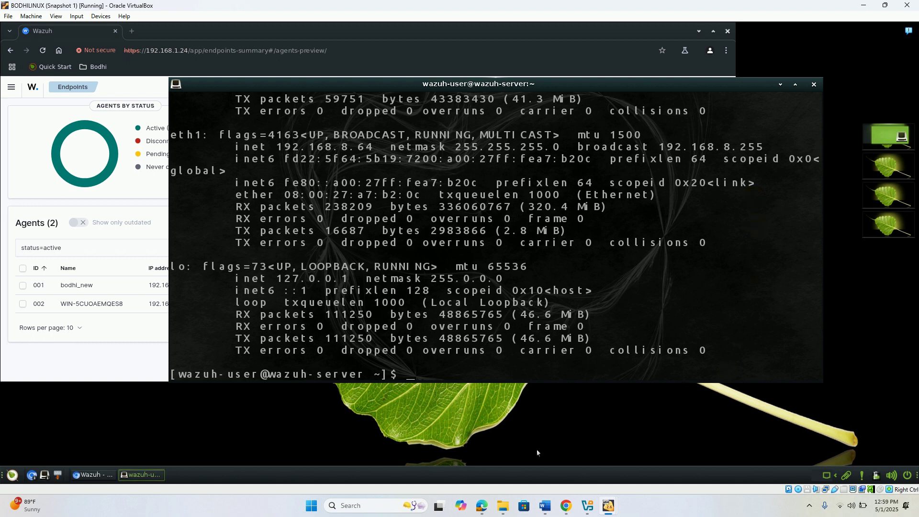
{"action": "type", "text": "sudo su"}
{"action": "key", "text": "Return"}
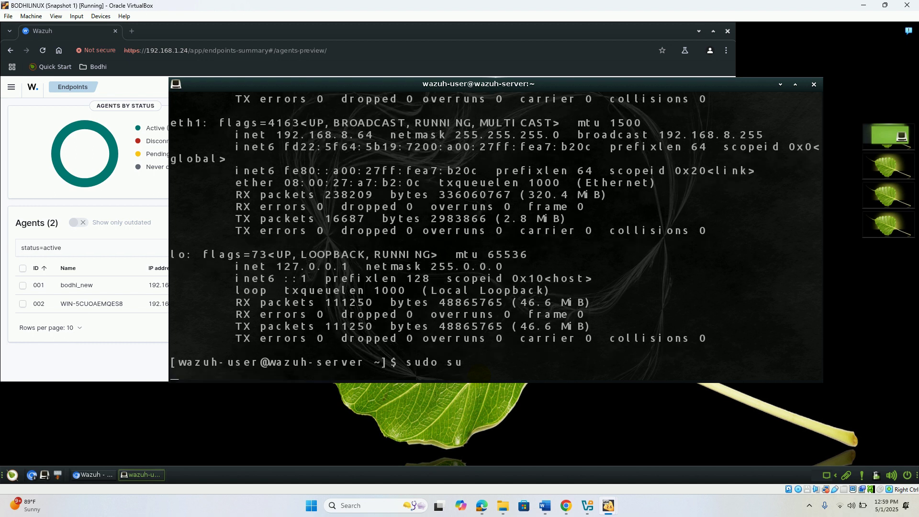
- Open /var/ossec/etc/ossec.conf in nano using the pasted path, then return to the guide
{"action": "type", "text": "nano"}
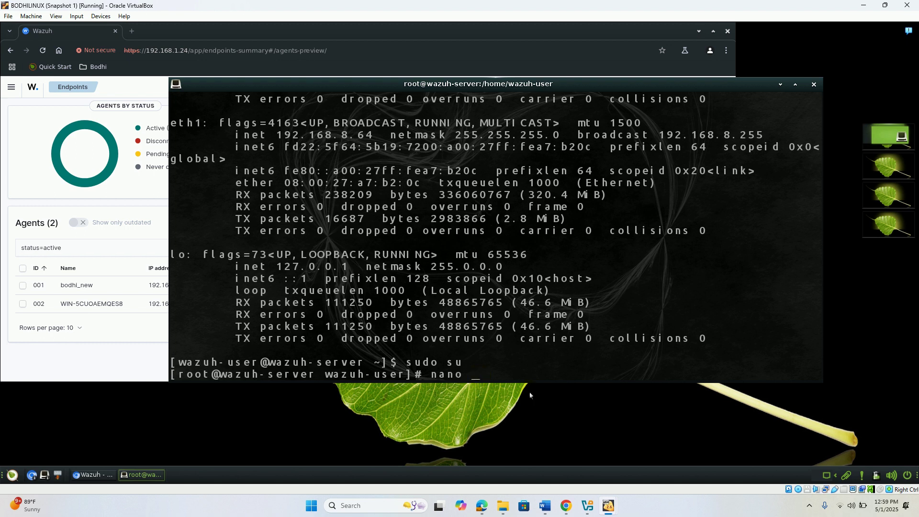
{"action": "right_click", "coordinate": [522, 380]}
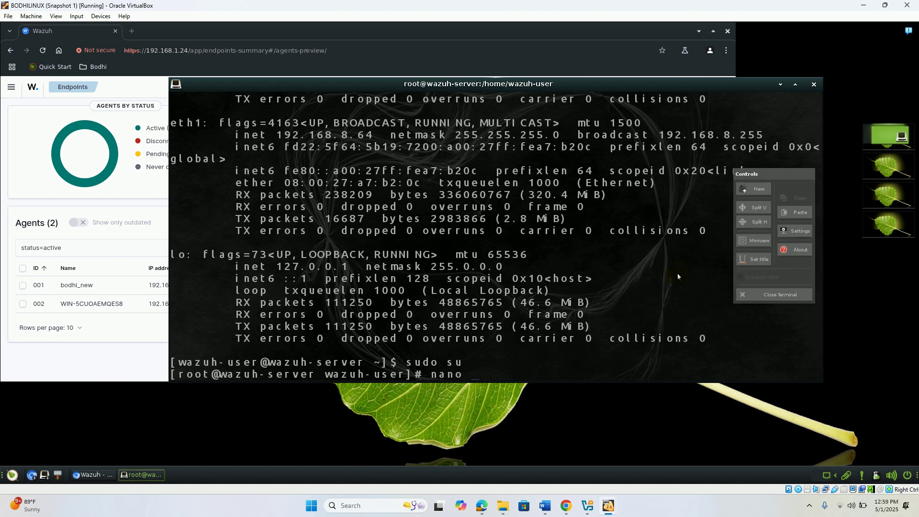
{"action": "left_click", "coordinate": [791, 212]}
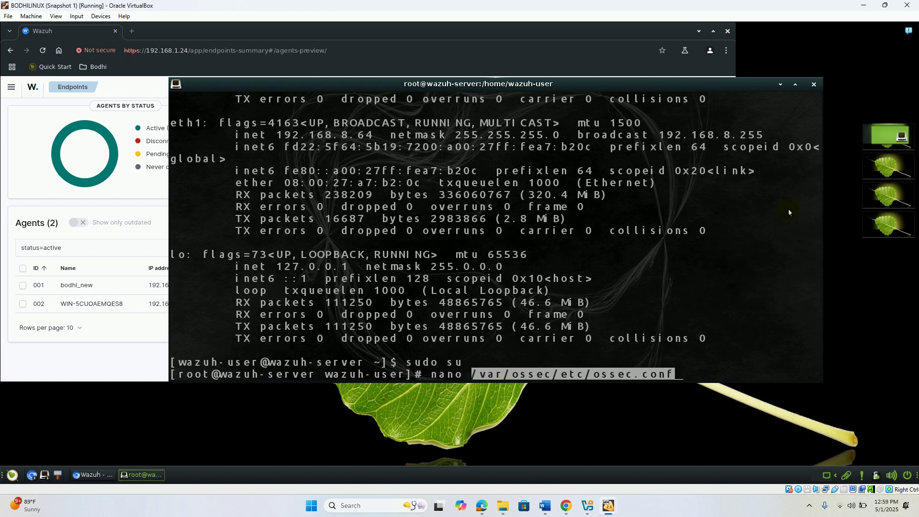
{"action": "key", "text": "Return"}
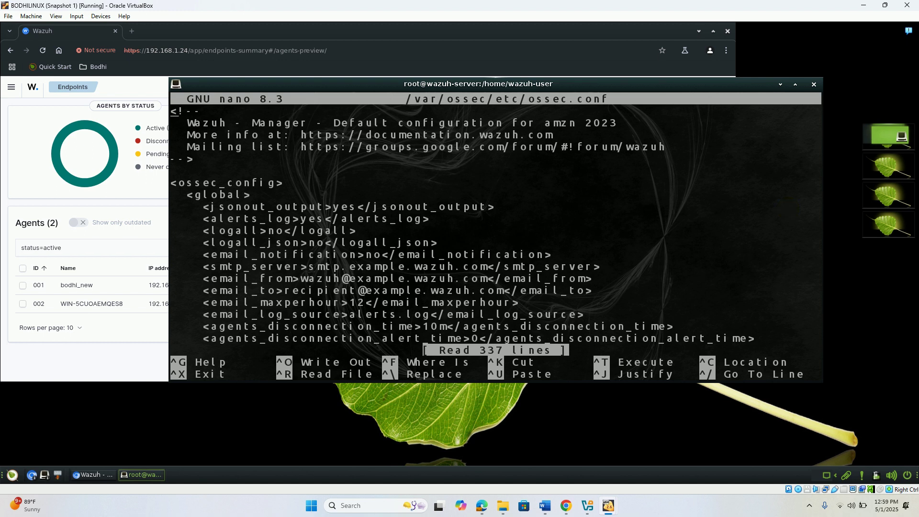
{"action": "left_click", "coordinate": [483, 506]}
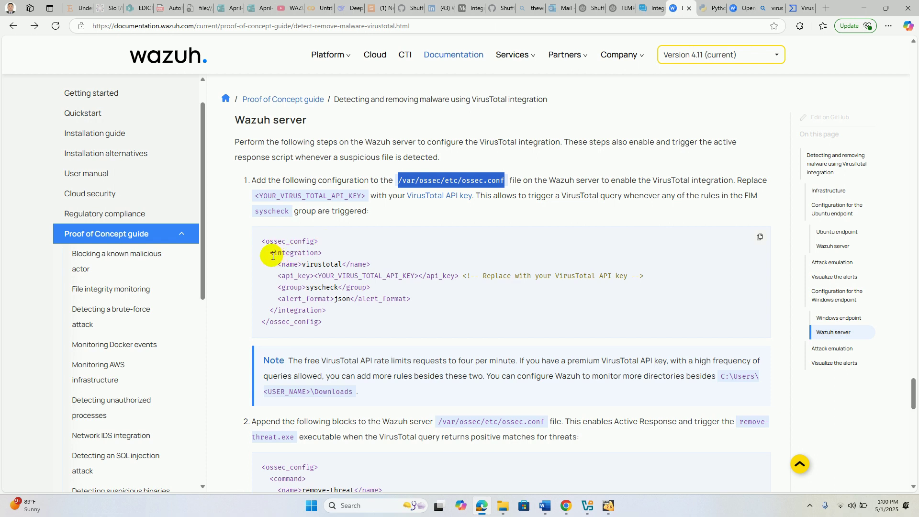
- Copy the VirusTotal <integration>…</integration> block from the guide's ossec.conf example
{"action": "left_click_drag", "start_coordinate": [271, 255], "coordinate": [331, 311]}
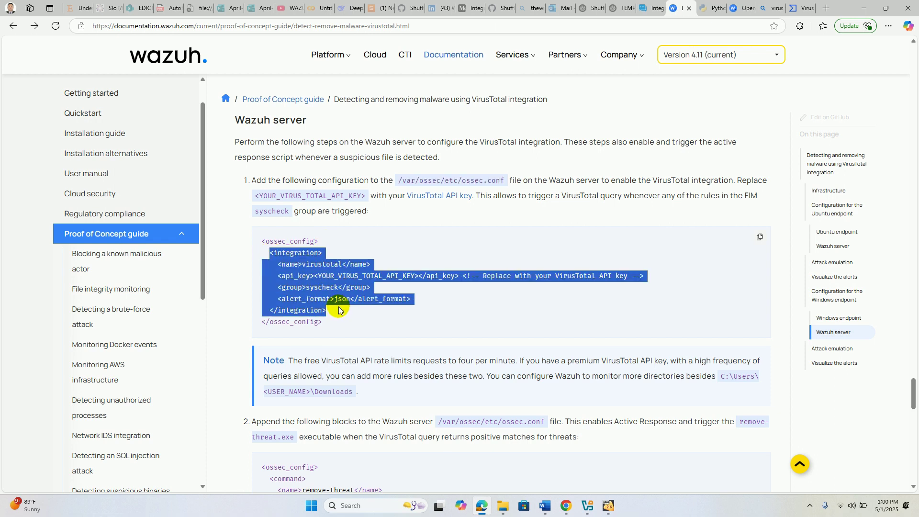
{"action": "right_click", "coordinate": [325, 293]}
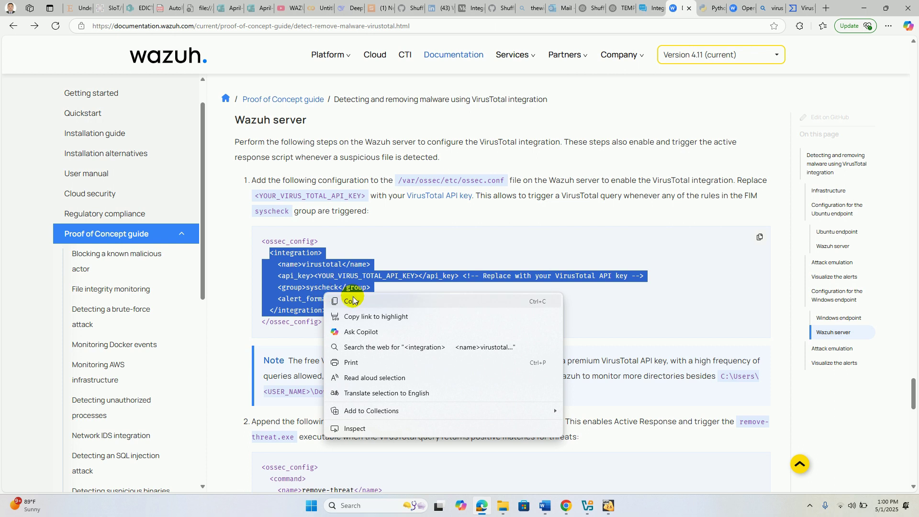
{"action": "left_click", "coordinate": [353, 302]}
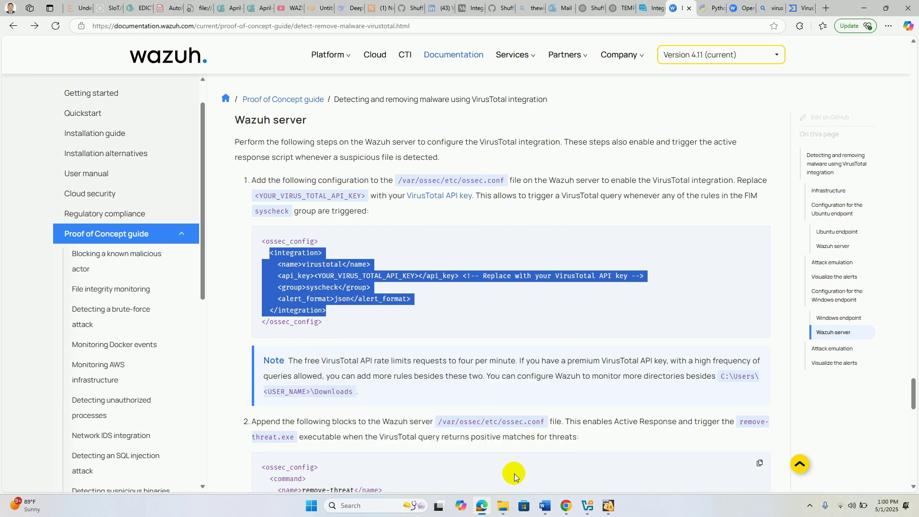
{"action": "left_click", "coordinate": [376, 507]}
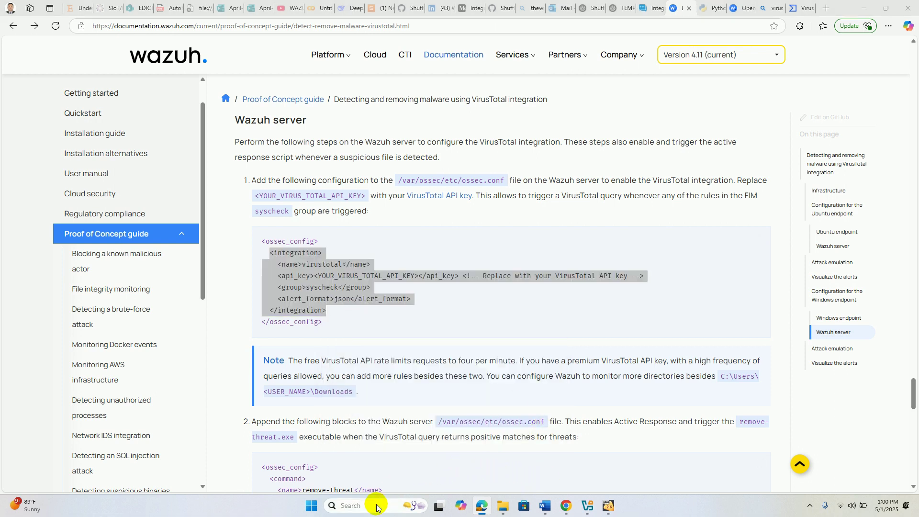
- Launch Notepad, maximize it, and paste the copied integration block
{"action": "type", "text": "notepad"}
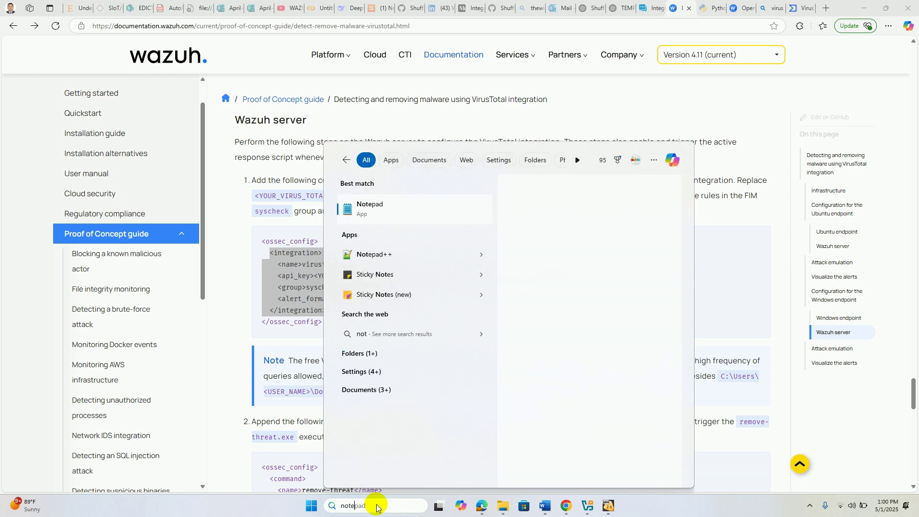
{"action": "left_click", "coordinate": [379, 210]}
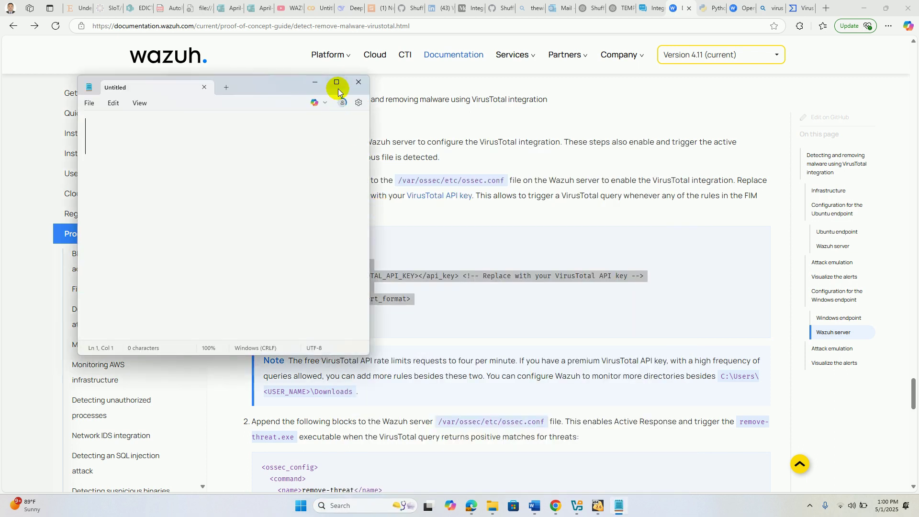
{"action": "left_click", "coordinate": [339, 88]}
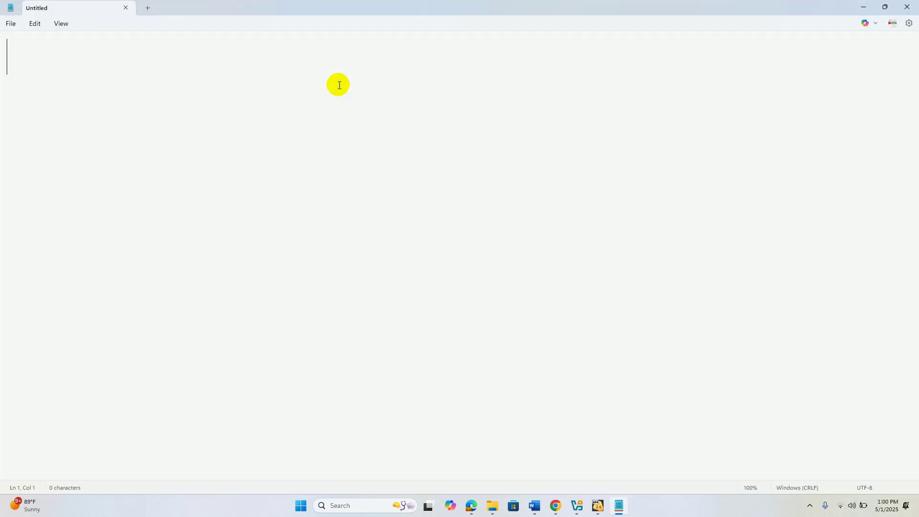
{"action": "key", "text": "ctrl+v"}
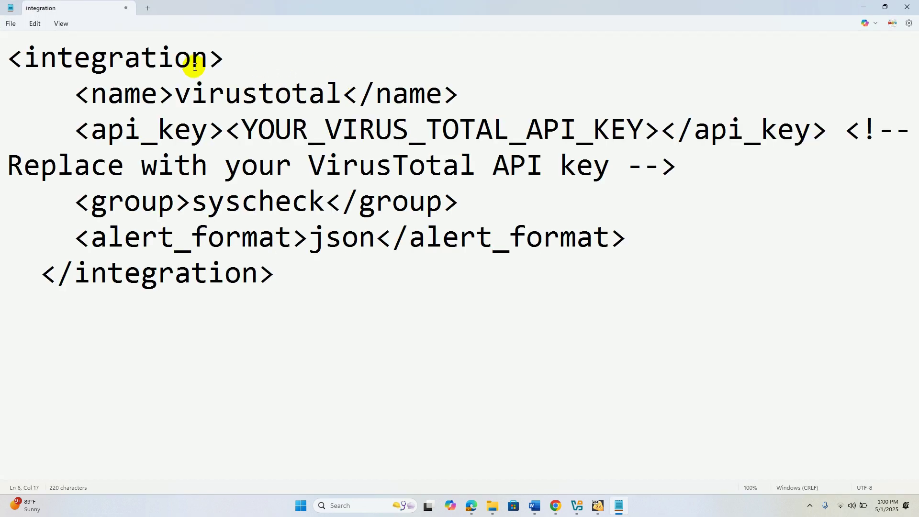
- Zoom the Notepad text to 90%, then 80%, restore 100%, and close Notepad
{"action": "left_click", "coordinate": [35, 23]}
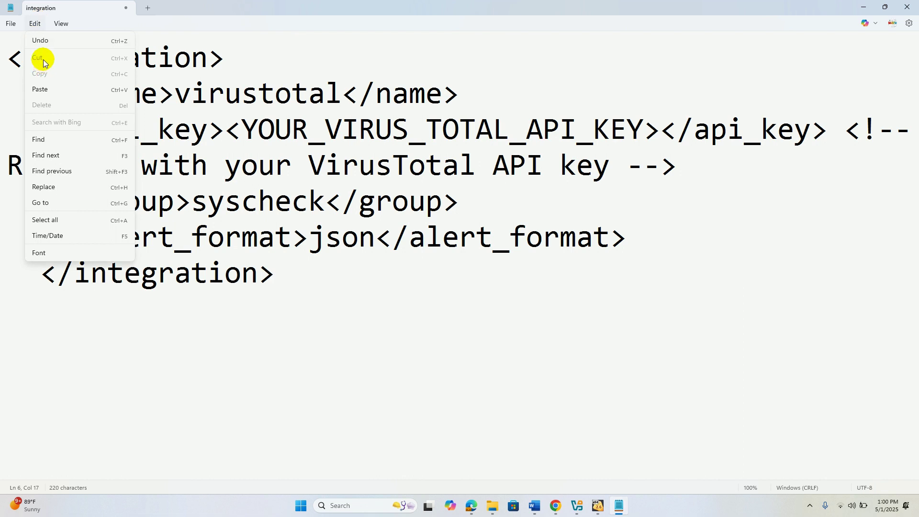
{"action": "left_click", "coordinate": [205, 29]}
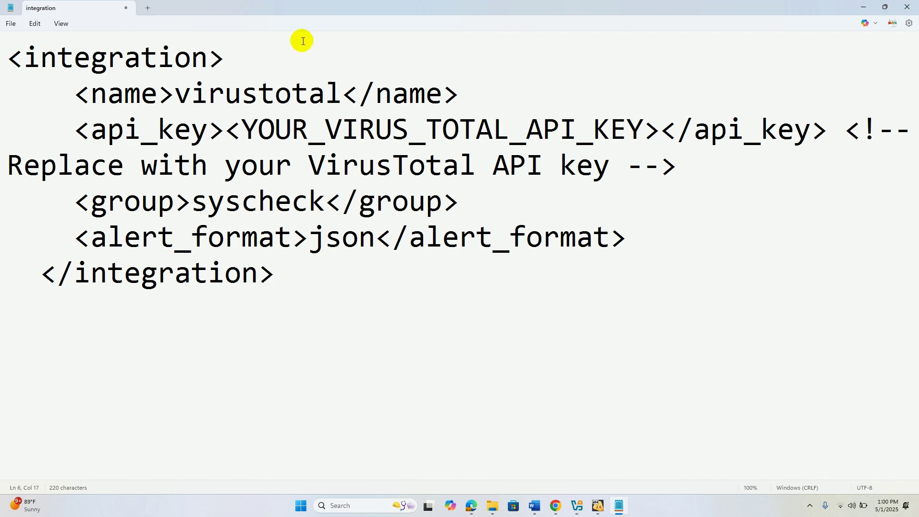
{"action": "left_click", "coordinate": [61, 25]}
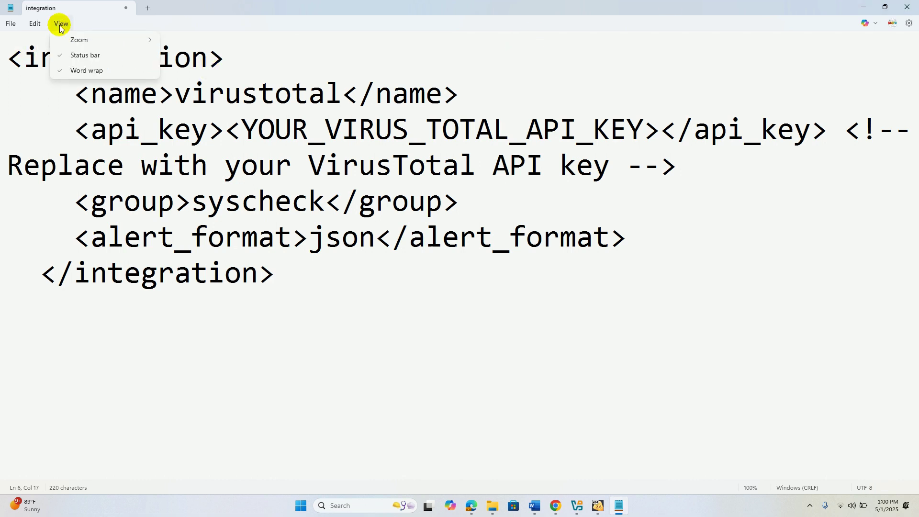
{"action": "mouse_move", "coordinate": [121, 38]}
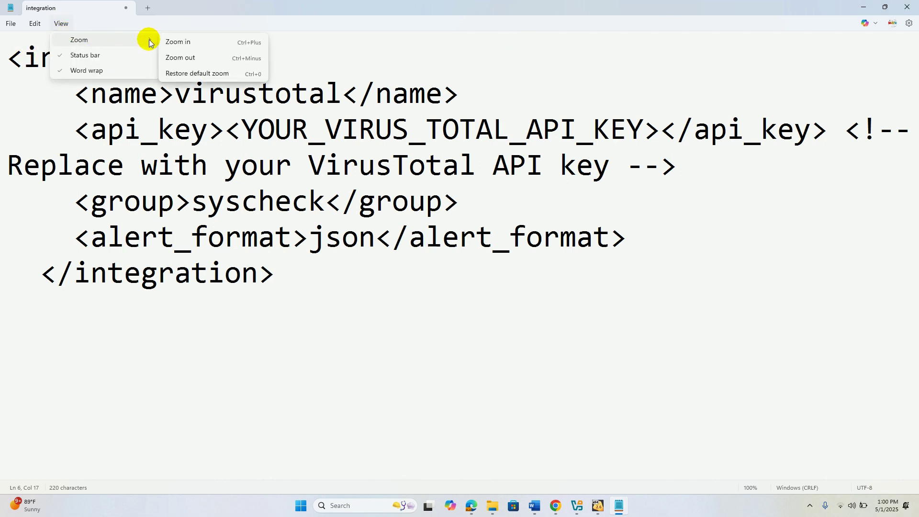
{"action": "left_click", "coordinate": [170, 58]}
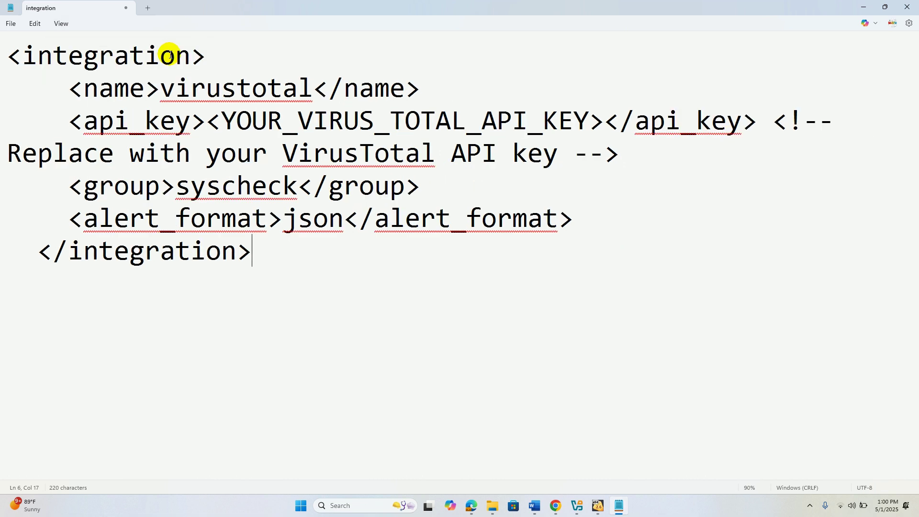
{"action": "left_click", "coordinate": [61, 23]}
{"action": "mouse_move", "coordinate": [76, 39]}
{"action": "left_click", "coordinate": [184, 57]}
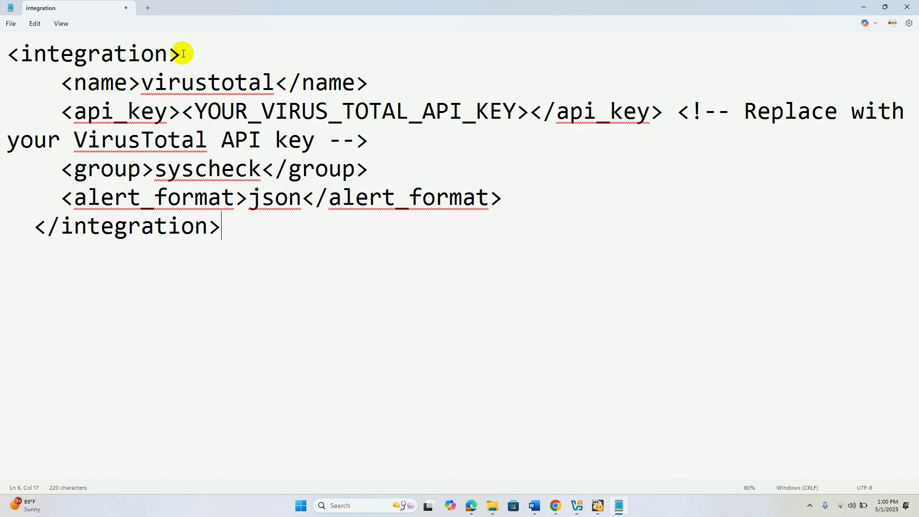
{"action": "left_click", "coordinate": [65, 25]}
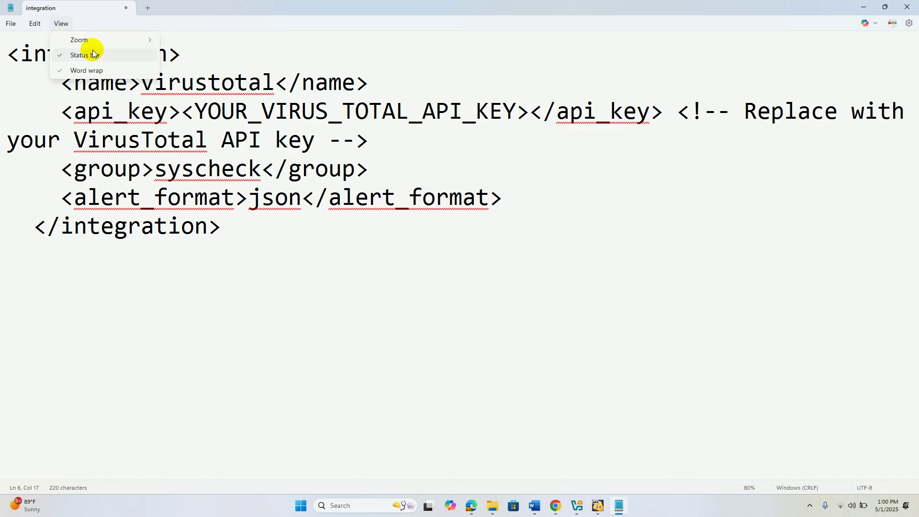
{"action": "mouse_move", "coordinate": [135, 39]}
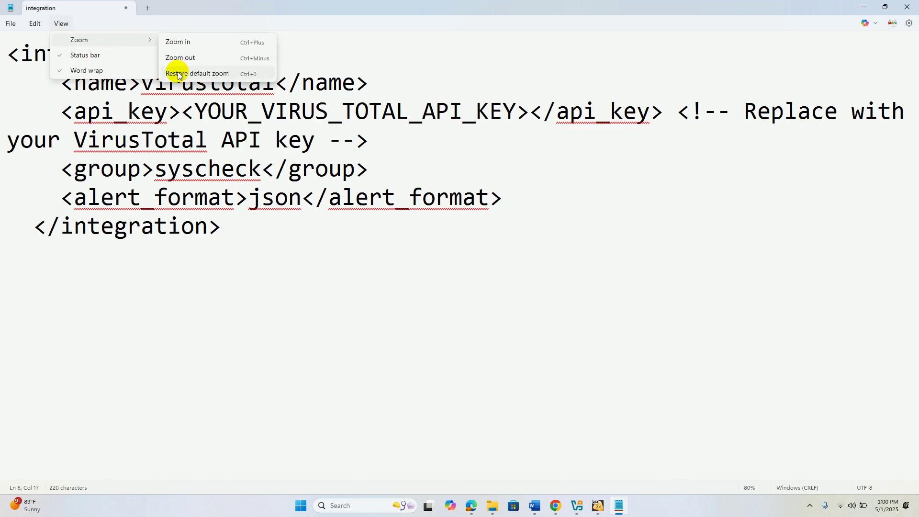
{"action": "left_click", "coordinate": [178, 73]}
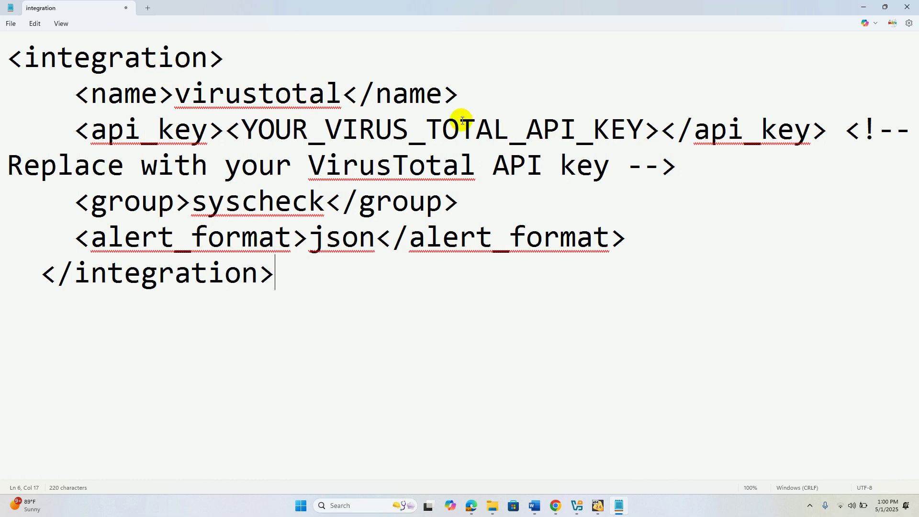
{"action": "left_click", "coordinate": [909, 6]}
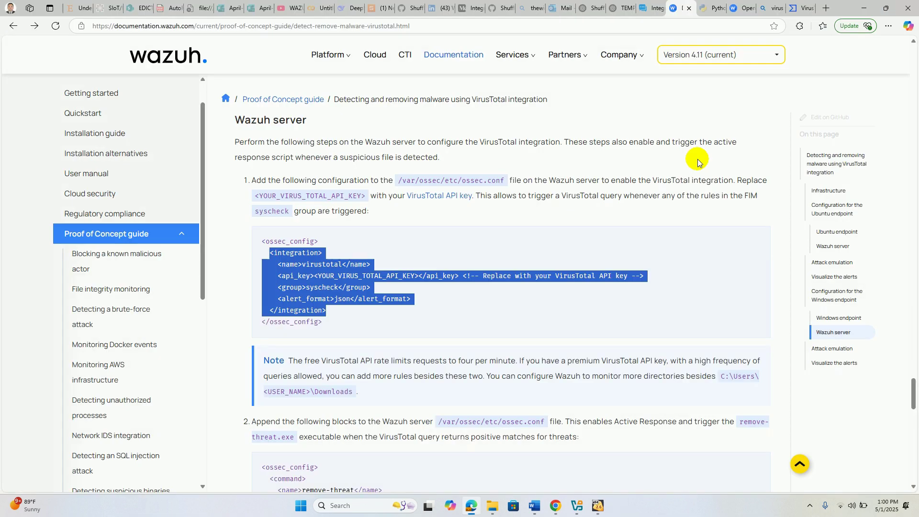
- Launch Notepad++, create a new document, and paste the integration block into it
{"action": "left_click", "coordinate": [393, 505]}
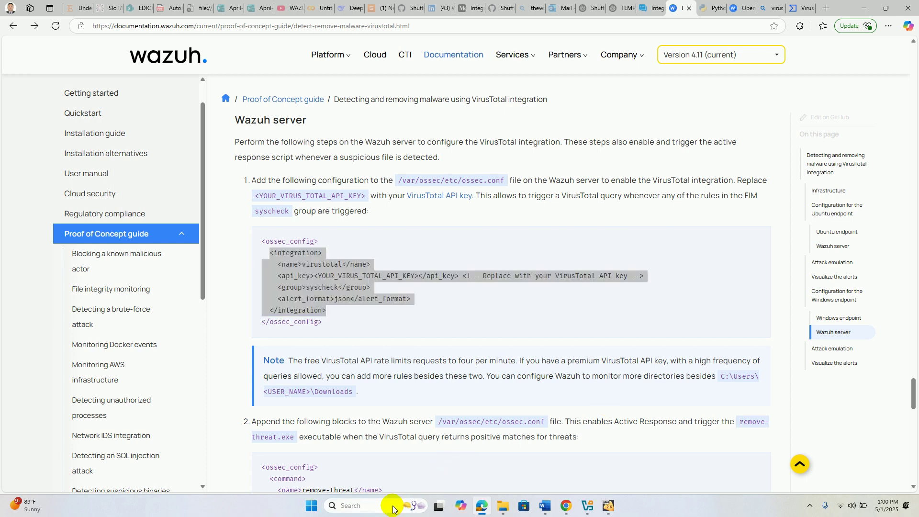
{"action": "type", "text": "note"}
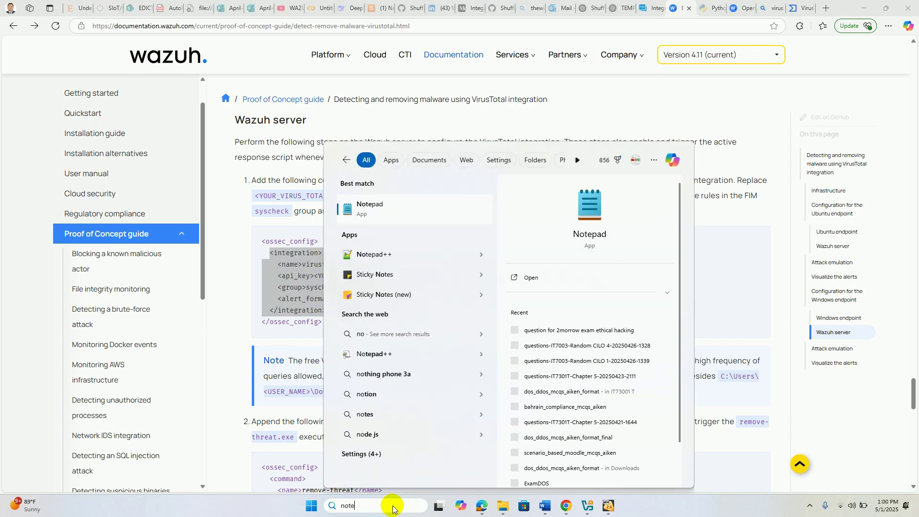
{"action": "left_click", "coordinate": [386, 253]}
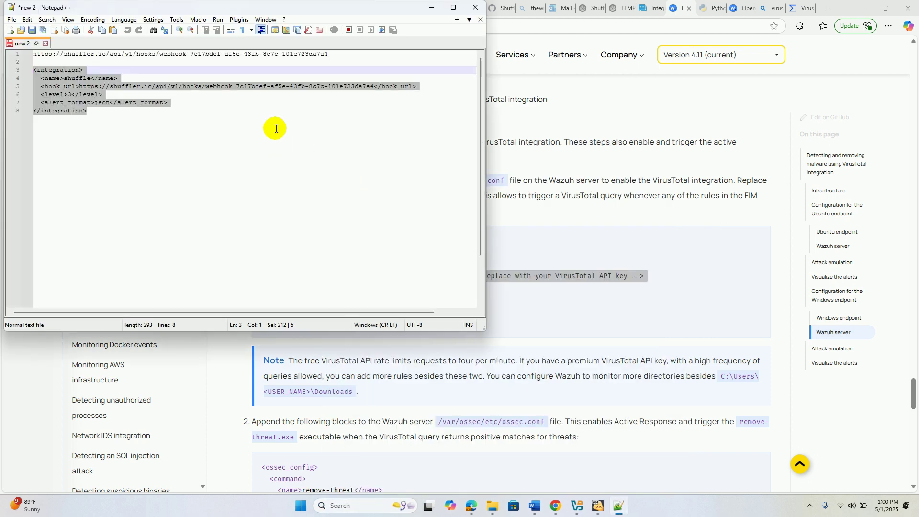
{"action": "left_click", "coordinate": [12, 20]}
{"action": "mouse_move", "coordinate": [27, 25]}
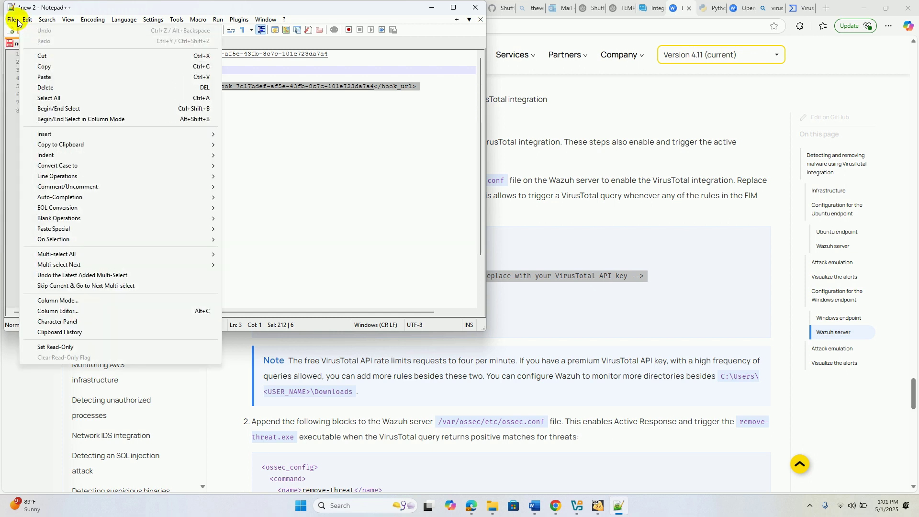
{"action": "left_click", "coordinate": [20, 31]}
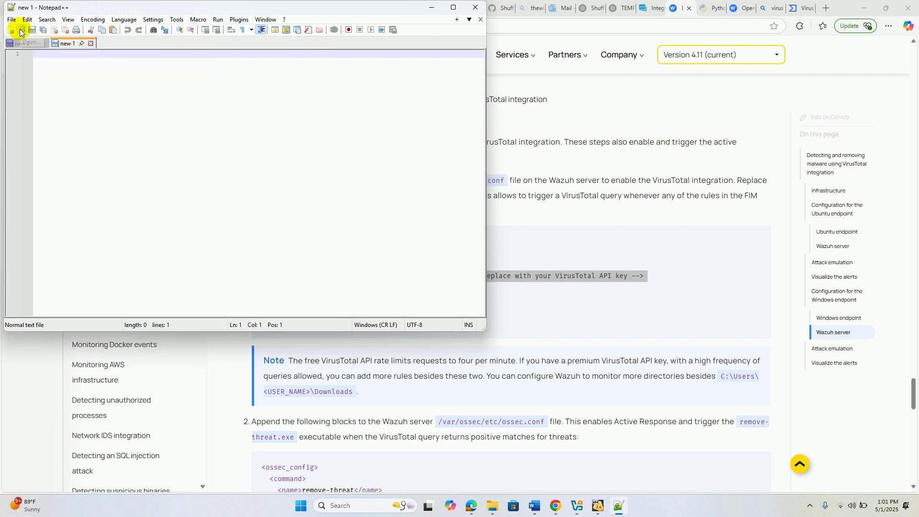
{"action": "type", "text": "<integration>     <name>virustotal</name>     <api_key><YOUR_VIRUS_TOTAL_API_KEY></api_key> <!-- Replace with your VirusTotal API key -->     <group>syscheck</group>     <alert_format>json</alert_format>   </integration>"}
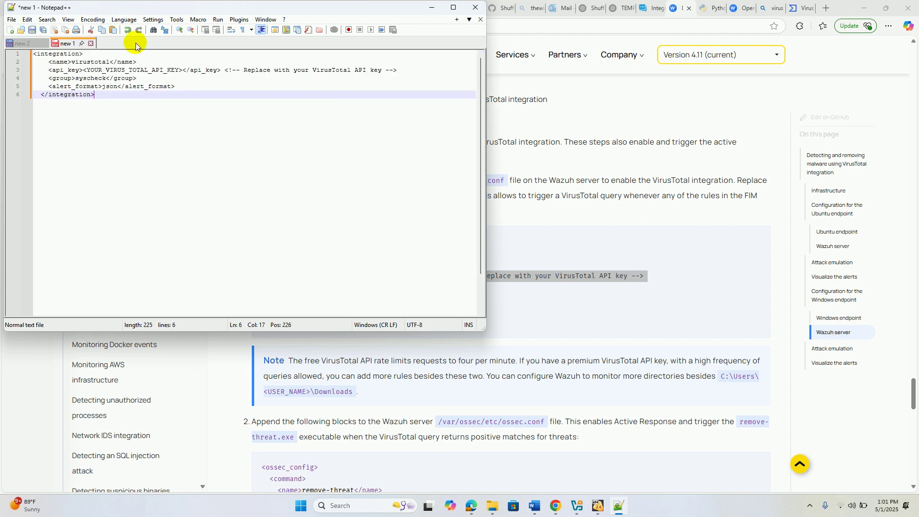
- Browse the Notepad++ menus, then select the API key placeholder on line 3
{"action": "left_click", "coordinate": [66, 20]}
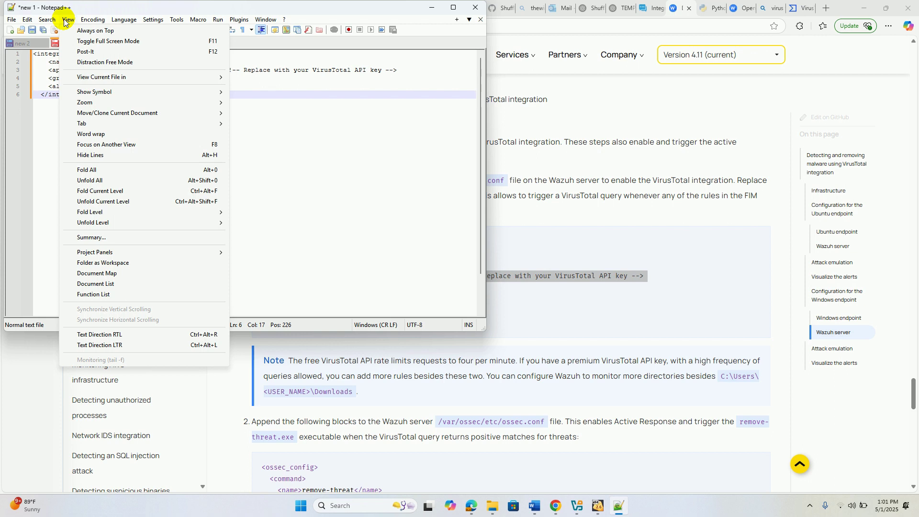
{"action": "mouse_move", "coordinate": [22, 19]}
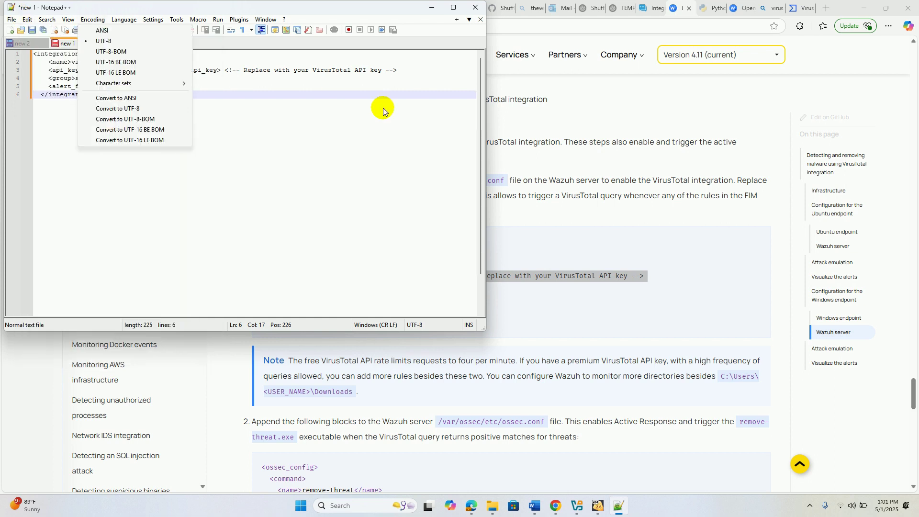
{"action": "left_click", "coordinate": [248, 142]}
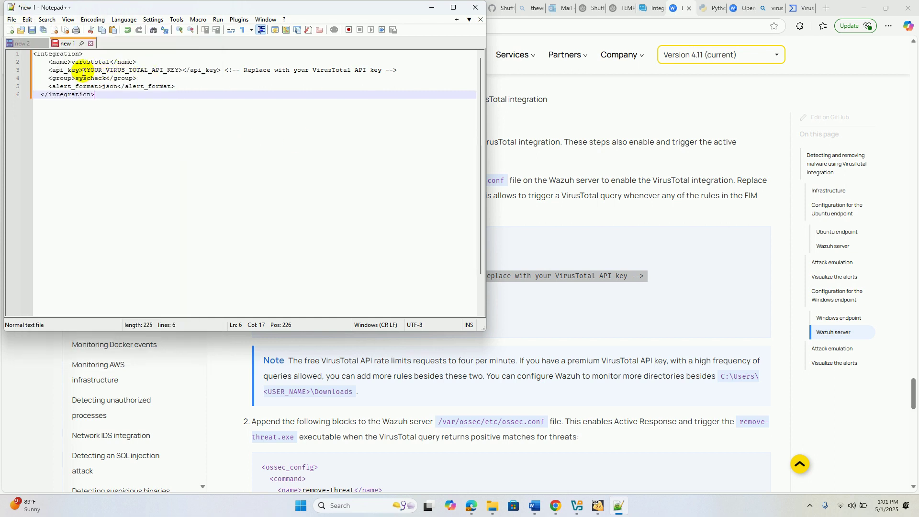
{"action": "left_click_drag", "start_coordinate": [84, 71], "coordinate": [183, 67]}
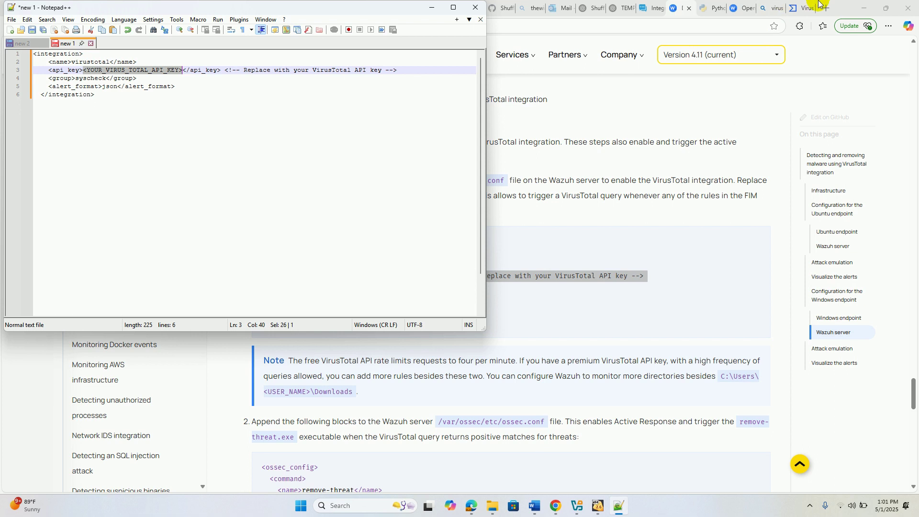
- Copy the VirusTotal API key and paste it over the <YOUR_VIRUS_TOTAL_API_KEY> placeholder
{"action": "left_click", "coordinate": [801, 8]}
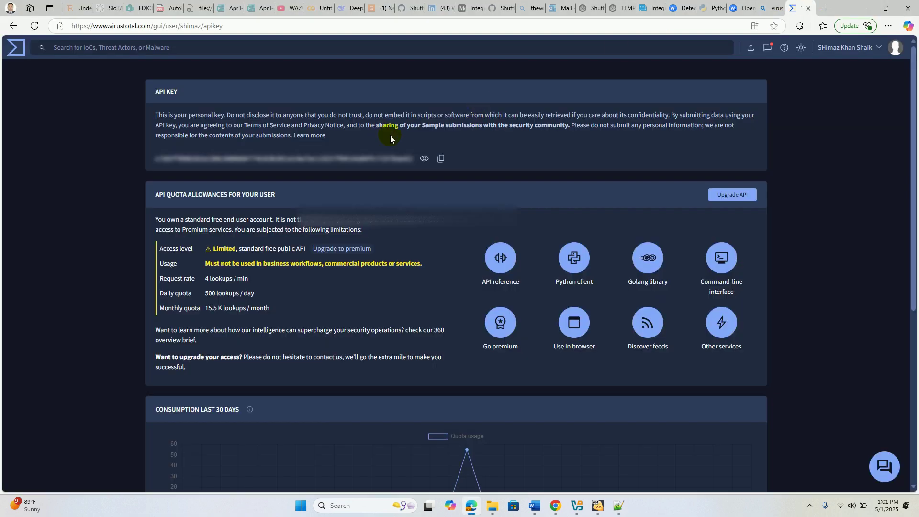
{"action": "left_click", "coordinate": [441, 160]}
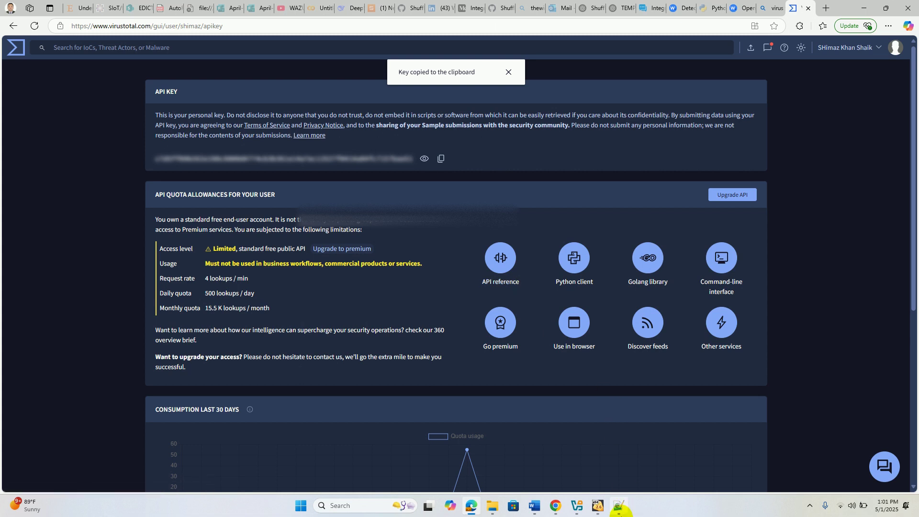
{"action": "left_click", "coordinate": [619, 510]}
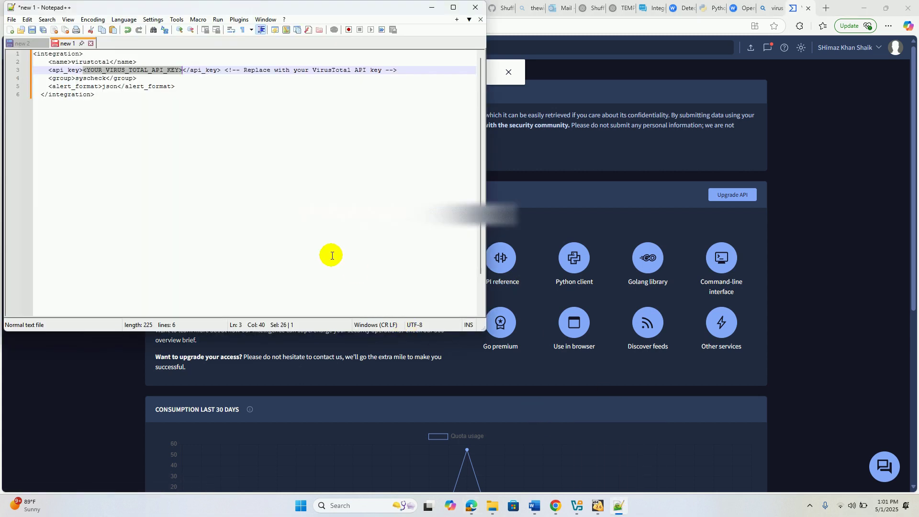
{"action": "left_click", "coordinate": [182, 71]}
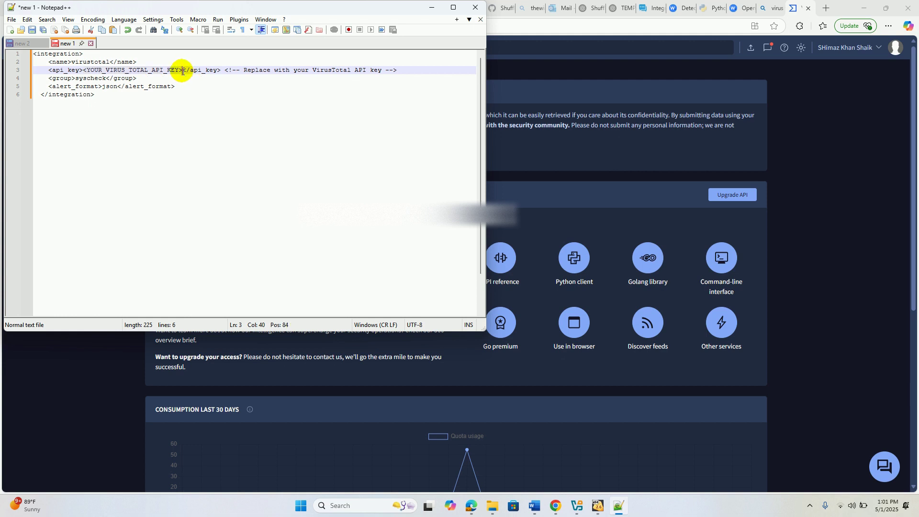
{"action": "left_click_drag", "start_coordinate": [182, 70], "coordinate": [83, 71]}
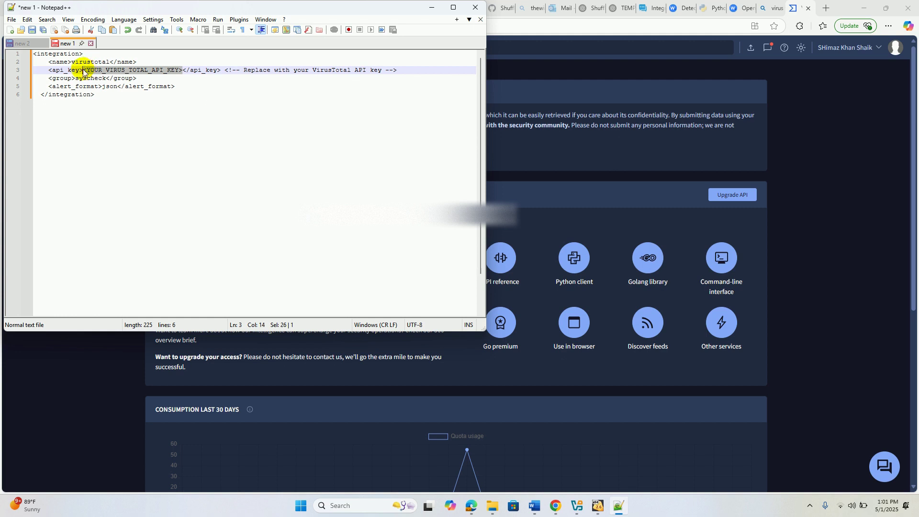
{"action": "key", "text": "ctrl+v"}
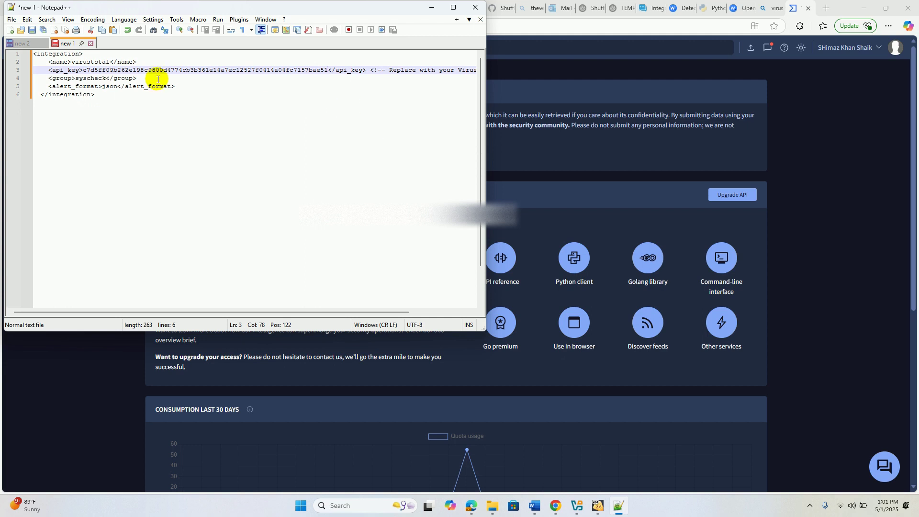
- Copy the whole completed integration block and bring up the BODHILINUX VM
{"action": "left_click_drag", "start_coordinate": [120, 96], "coordinate": [11, 54]}
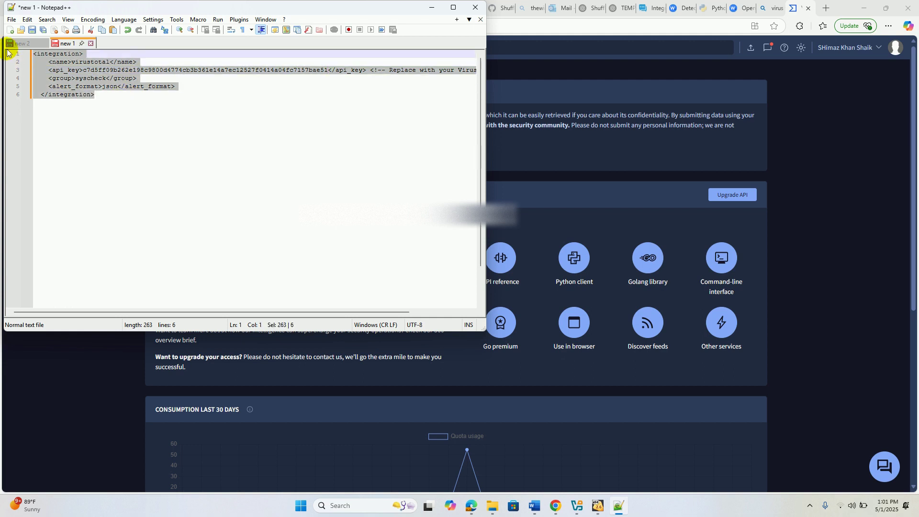
{"action": "right_click", "coordinate": [74, 73]}
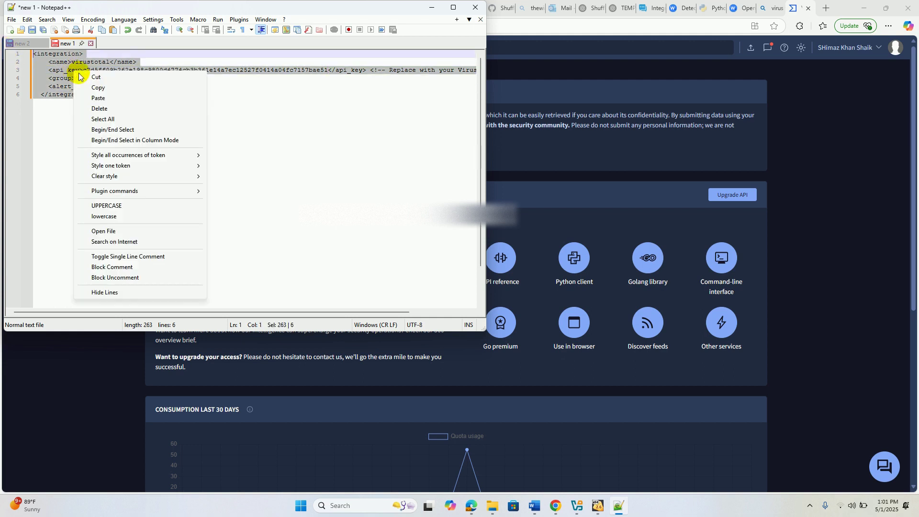
{"action": "left_click", "coordinate": [110, 89]}
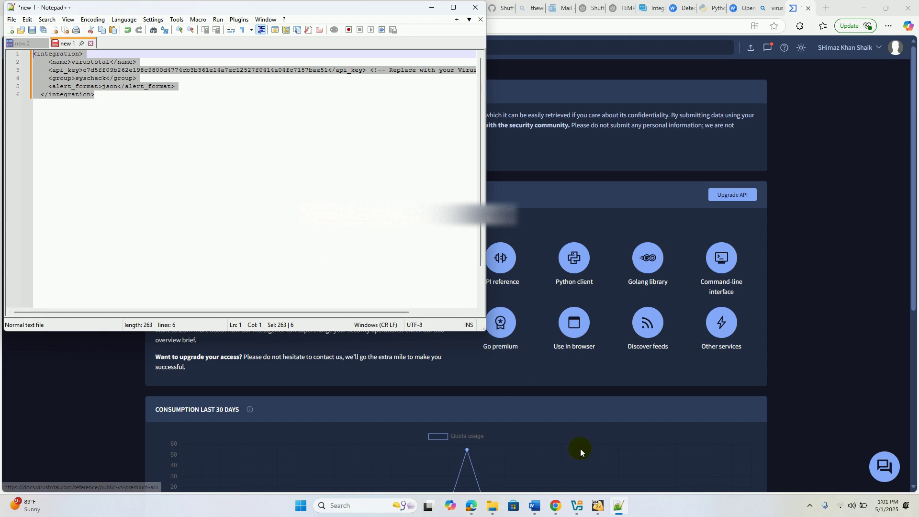
{"action": "mouse_move", "coordinate": [598, 511]}
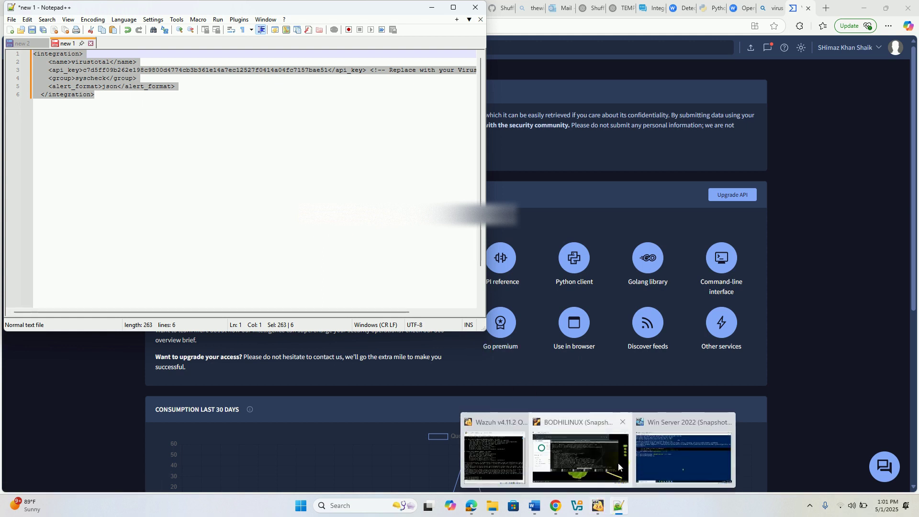
{"action": "left_click", "coordinate": [613, 460]}
{"action": "left_click", "coordinate": [614, 460]}
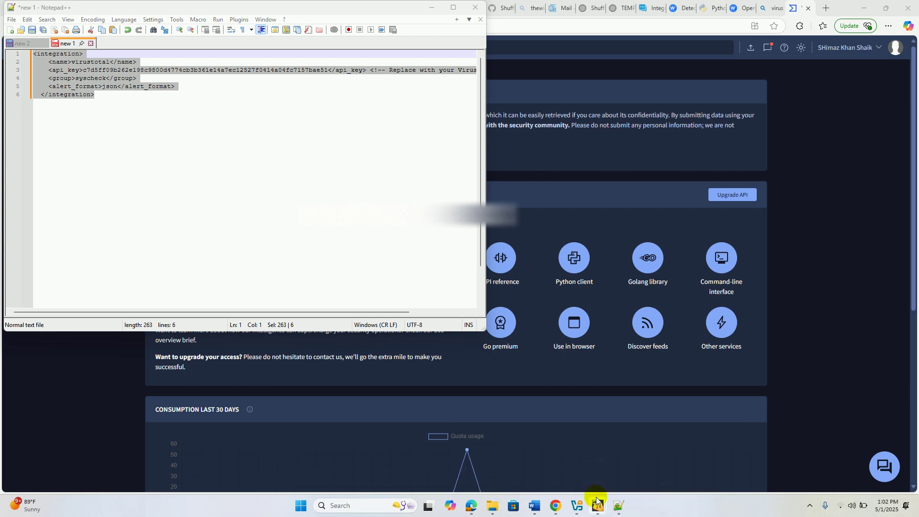
- Paste the VirusTotal integration block into ossec.conf just after <ossec_config> in nano
{"action": "mouse_move", "coordinate": [597, 501]}
{"action": "left_click", "coordinate": [589, 458]}
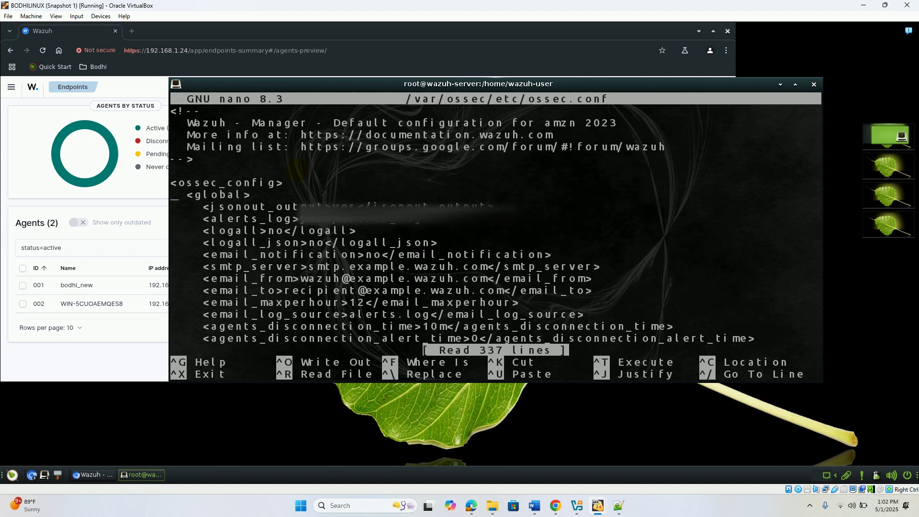
{"action": "key", "text": "Right"}
{"action": "key", "text": "Right"}
{"action": "key", "text": "Right"}
{"action": "key", "text": "Right"}
{"action": "key", "text": "Right"}
{"action": "key", "text": "Right"}
{"action": "key", "text": "Right"}
{"action": "key", "text": "Right"}
{"action": "key", "text": "Right"}
{"action": "key", "text": "Right"}
{"action": "key", "text": "Right"}
{"action": "key", "text": "Right"}
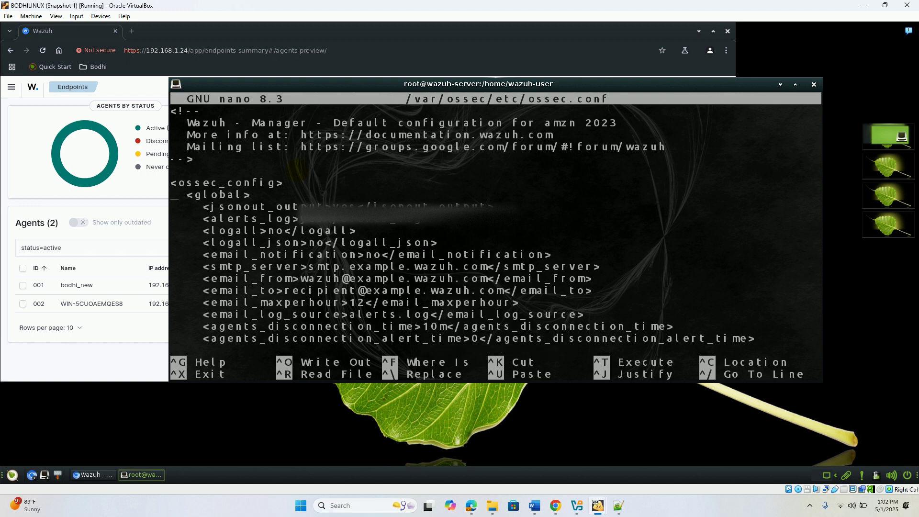
{"action": "key", "text": "Return"}
{"action": "key", "text": "Return"}
{"action": "key", "text": "Return"}
{"action": "key", "text": "Return"}
{"action": "key", "text": "Return"}
{"action": "key", "text": "Return"}
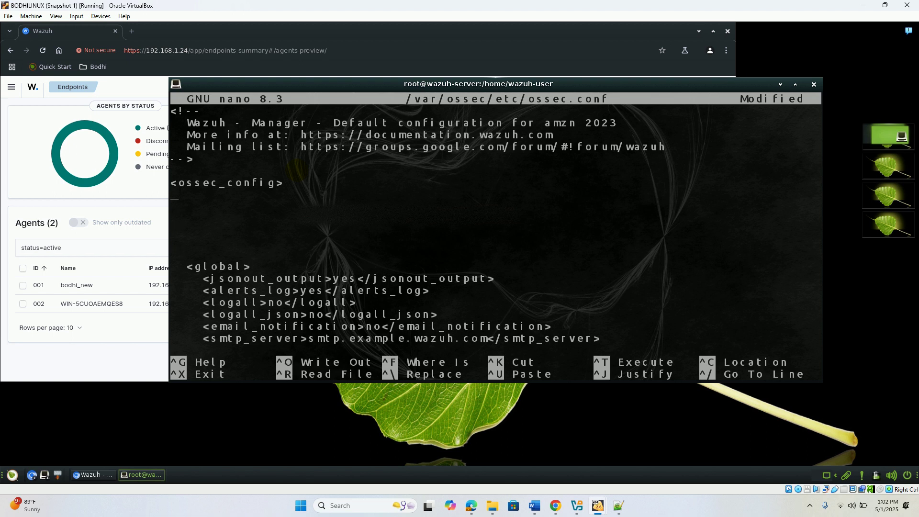
{"action": "right_click", "coordinate": [243, 212]}
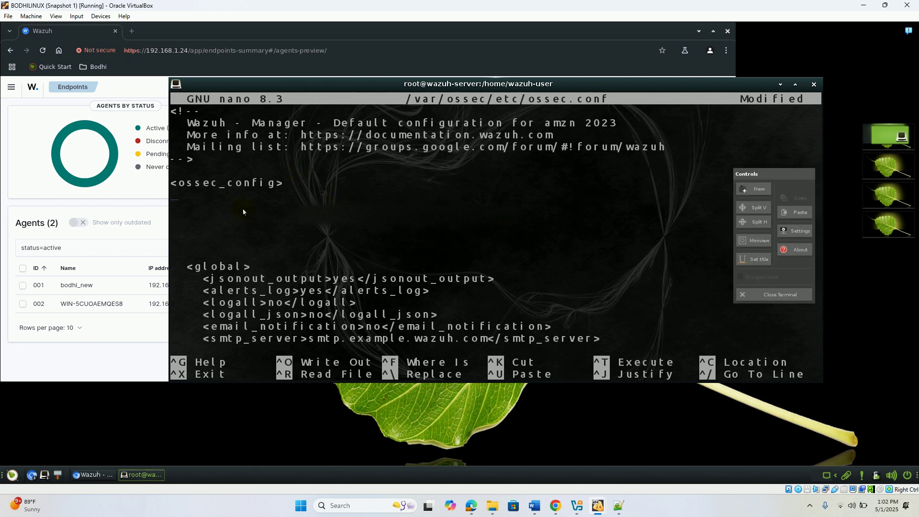
{"action": "left_click", "coordinate": [801, 212]}
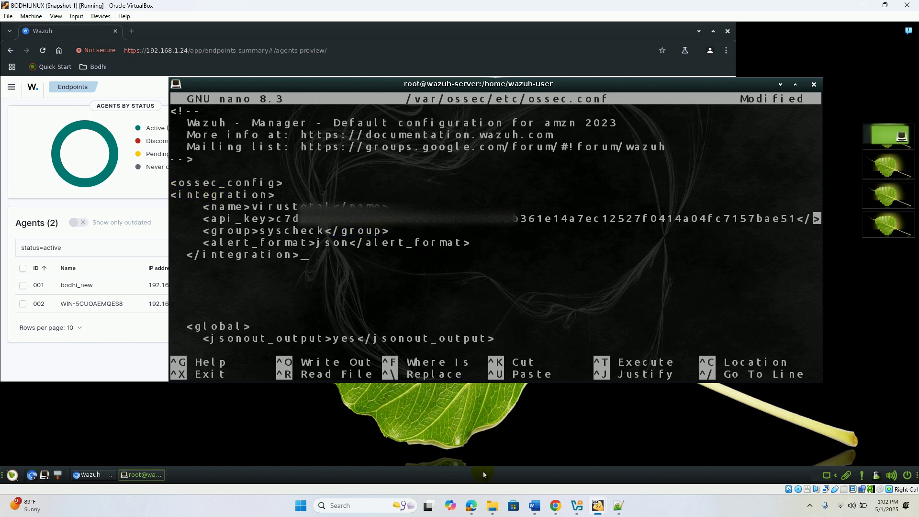
- Cross-check the VirusTotal API key page and the Wazuh VirusTotal guide
{"action": "left_click", "coordinate": [471, 507]}
{"action": "left_click", "coordinate": [471, 508]}
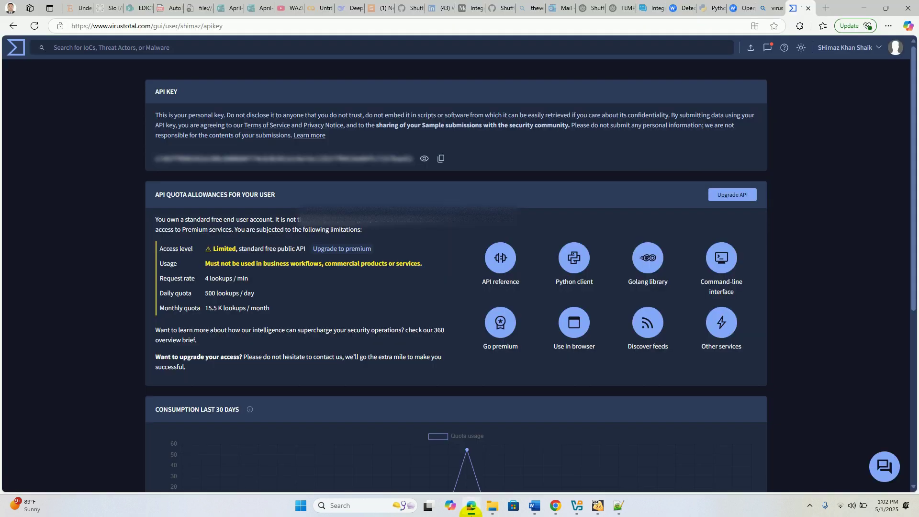
{"action": "left_click", "coordinate": [471, 507]}
{"action": "mouse_move", "coordinate": [650, 4]}
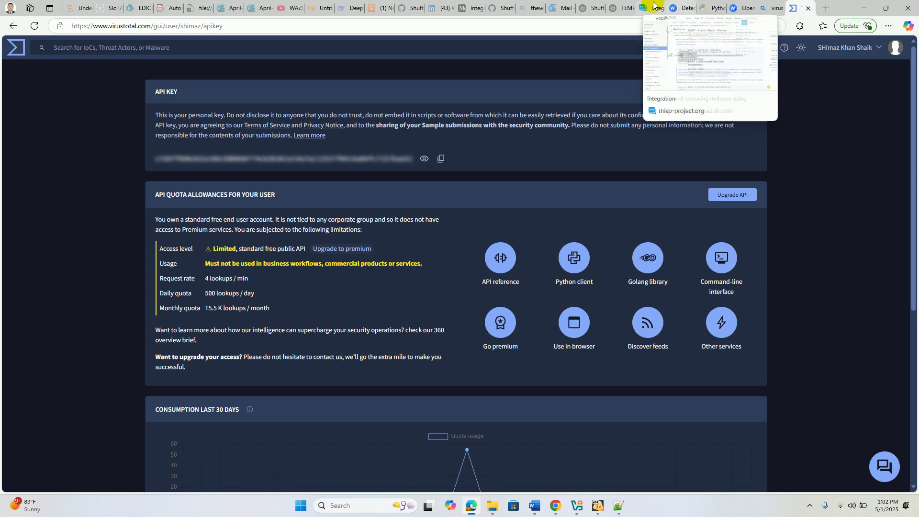
{"action": "left_click", "coordinate": [677, 4]}
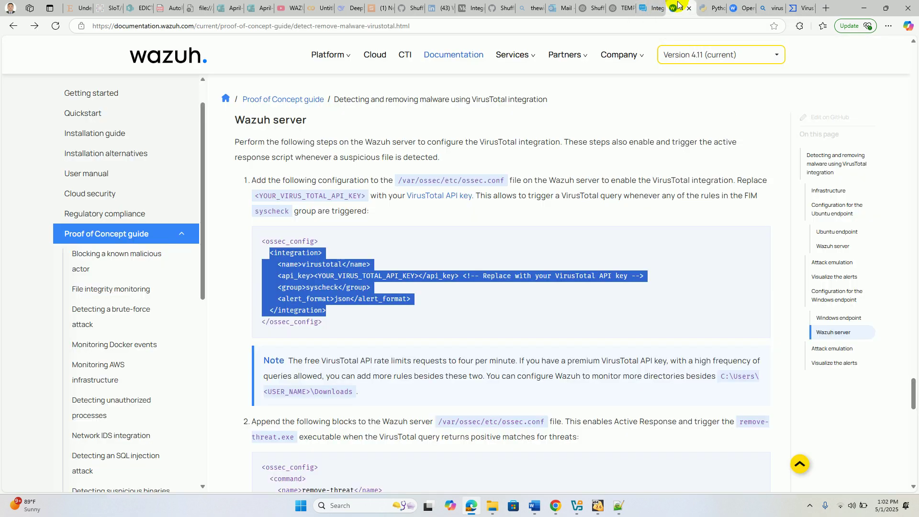
{"action": "left_click", "coordinate": [397, 334]}
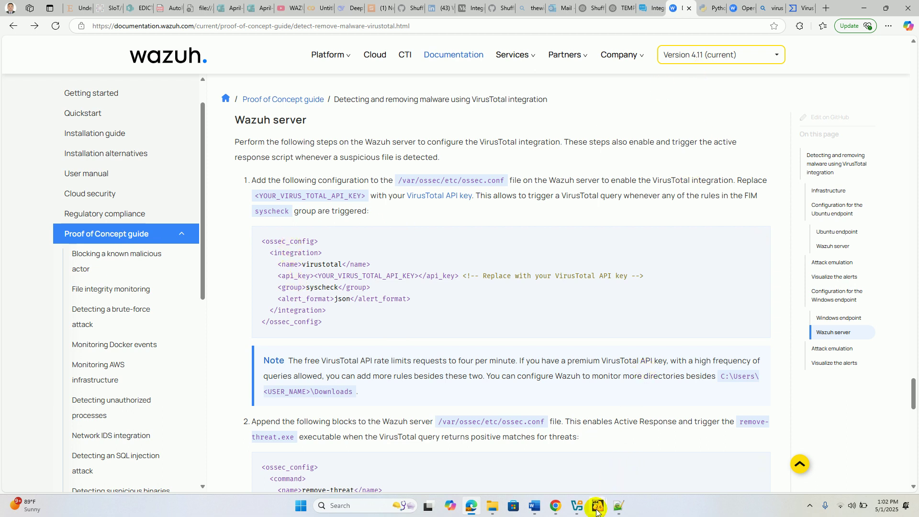
- Return to the nano editor and save ossec.conf under its current name with Ctrl+O
{"action": "mouse_move", "coordinate": [597, 511]}
{"action": "left_click", "coordinate": [591, 469]}
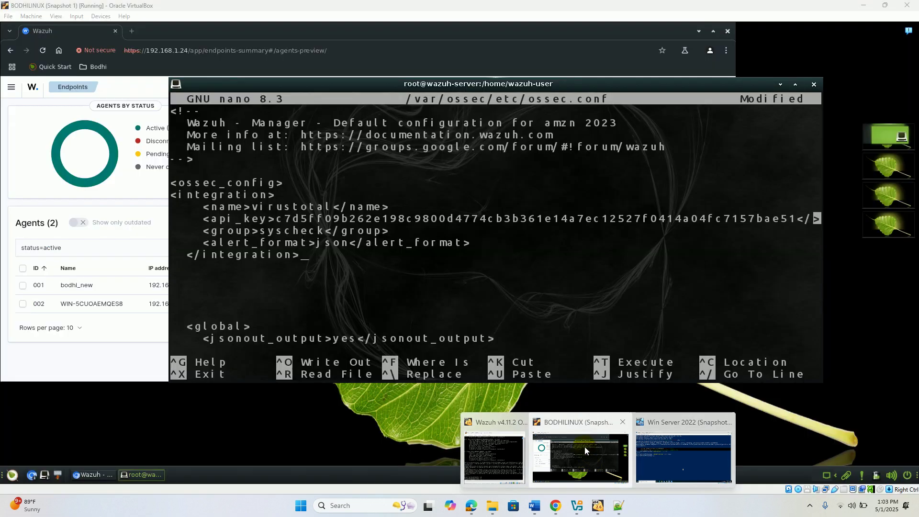
{"action": "left_click", "coordinate": [584, 447]}
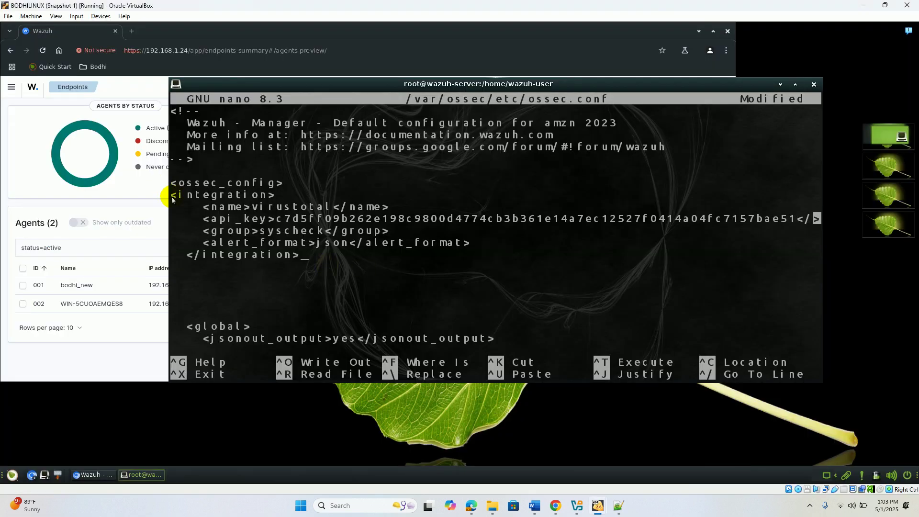
{"action": "key", "text": "Left"}
{"action": "key", "text": "Left"}
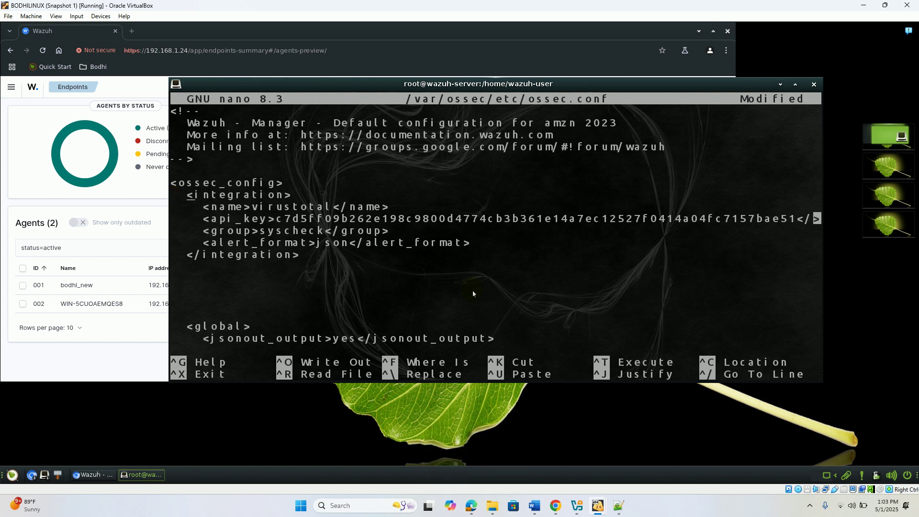
{"action": "key", "text": "ctrl+o"}
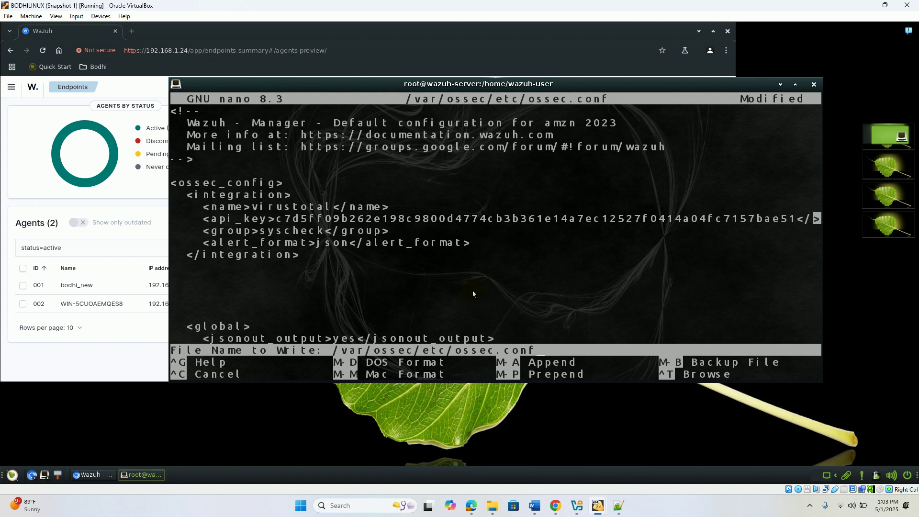
{"action": "key", "text": "Return"}
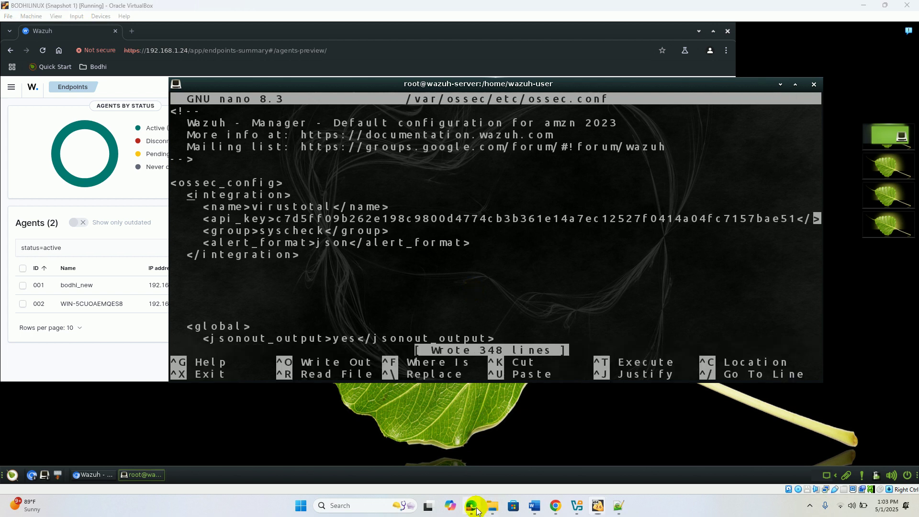
- Return to the guide's step 2 and review the note on the monitored Downloads folder
{"action": "left_click", "coordinate": [472, 506]}
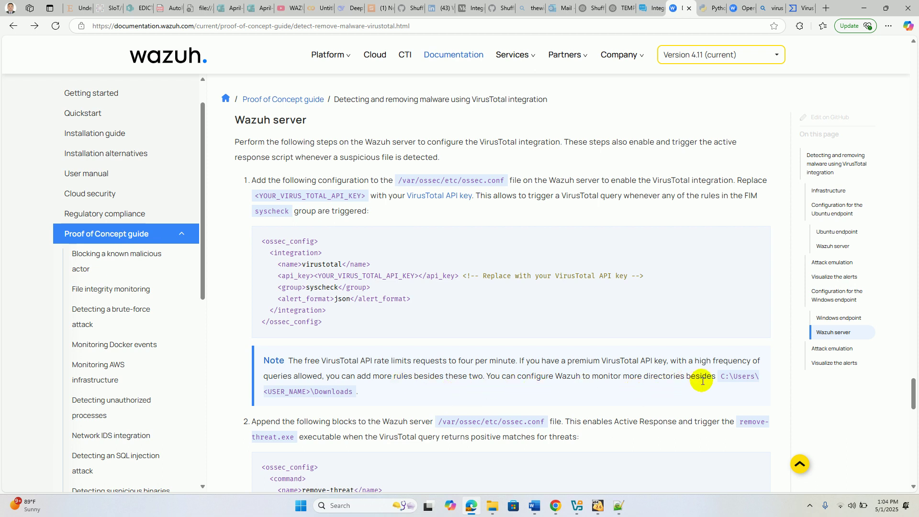
{"action": "left_click_drag", "start_coordinate": [719, 382], "coordinate": [735, 388]}
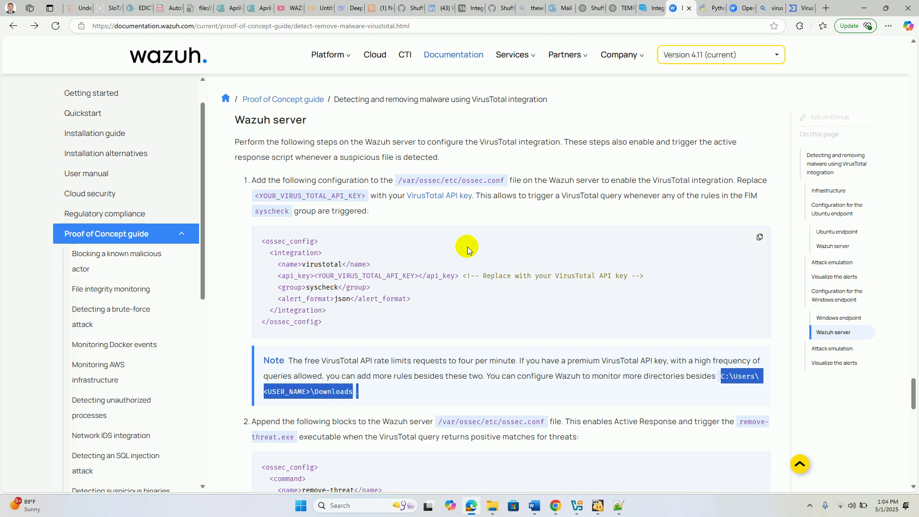
{"action": "left_click", "coordinate": [217, 294]}
- Copy the remove-threat <command> and <active-response> blocks from step 2 of the VirusTotal guide
{"action": "scroll", "coordinate": [217, 293], "scroll_direction": "down", "scroll_amount": 2}
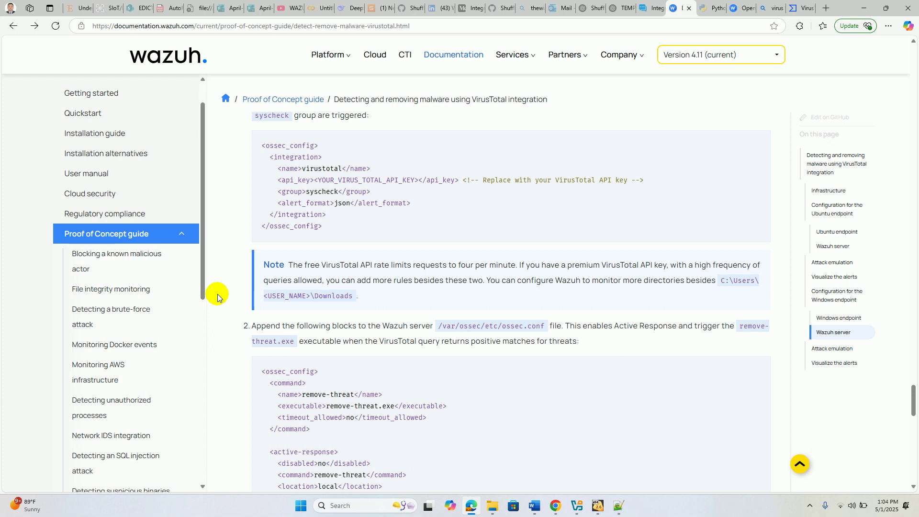
{"action": "scroll", "coordinate": [218, 294], "scroll_direction": "down", "scroll_amount": 2}
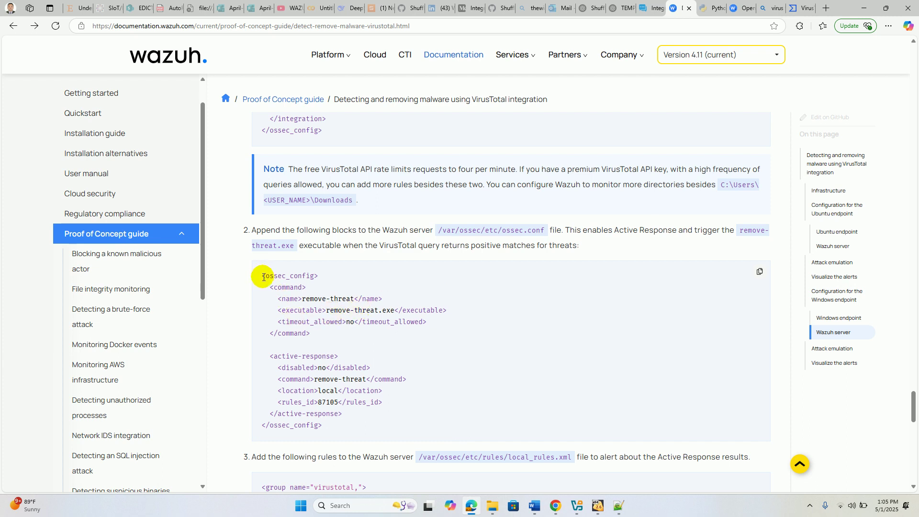
{"action": "left_click_drag", "start_coordinate": [266, 288], "coordinate": [384, 413]}
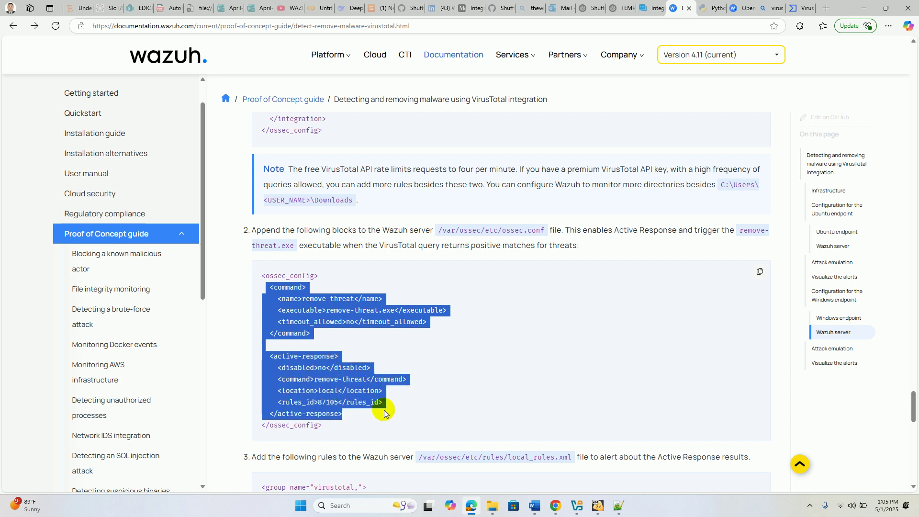
{"action": "right_click", "coordinate": [320, 380]}
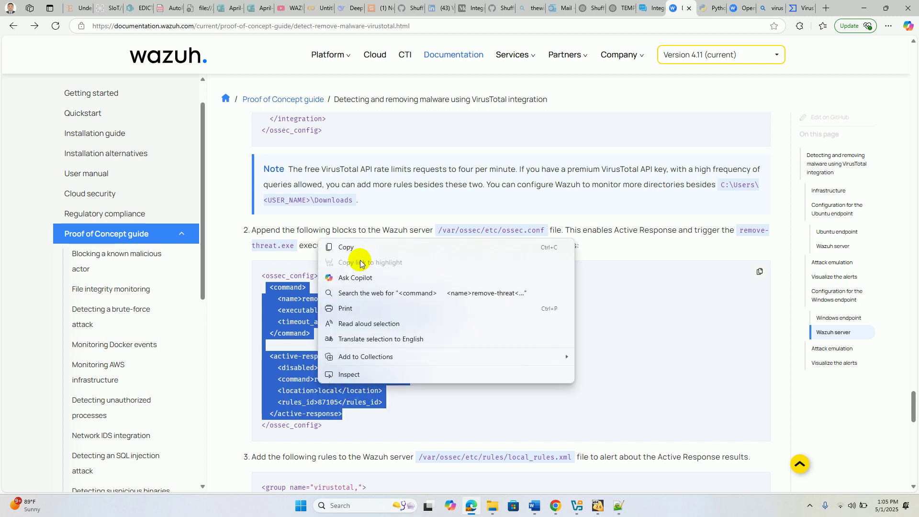
{"action": "left_click", "coordinate": [352, 246]}
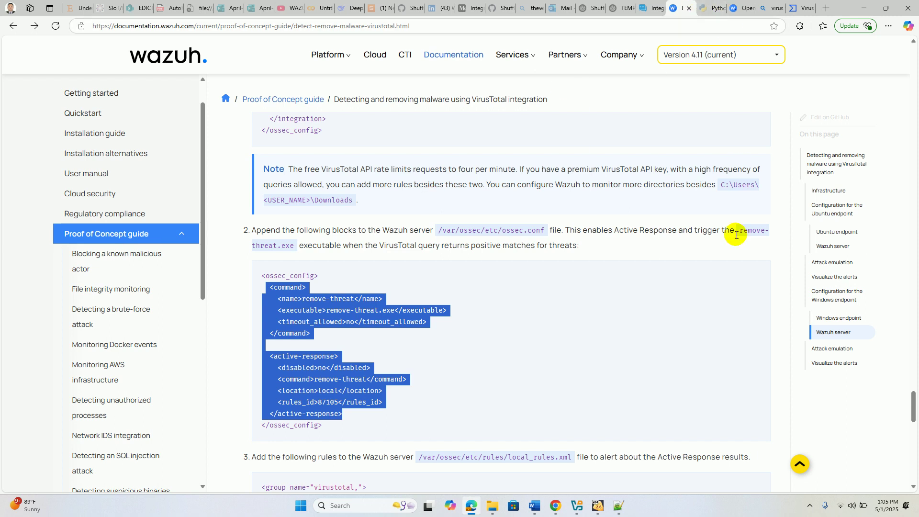
{"action": "left_click", "coordinate": [599, 501]}
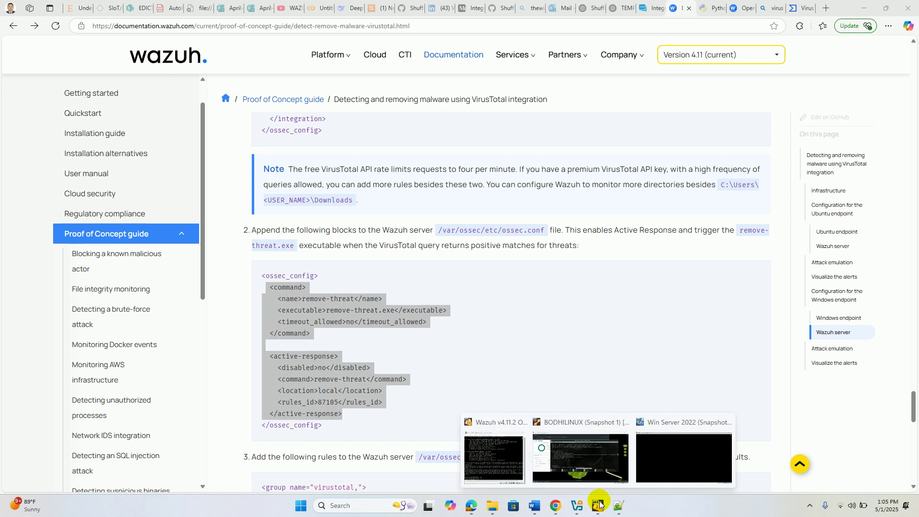
- Paste the remove-threat <command> and <active-response> blocks (rules_id 87105) into ossec.conf and save it
{"action": "left_click", "coordinate": [613, 455]}
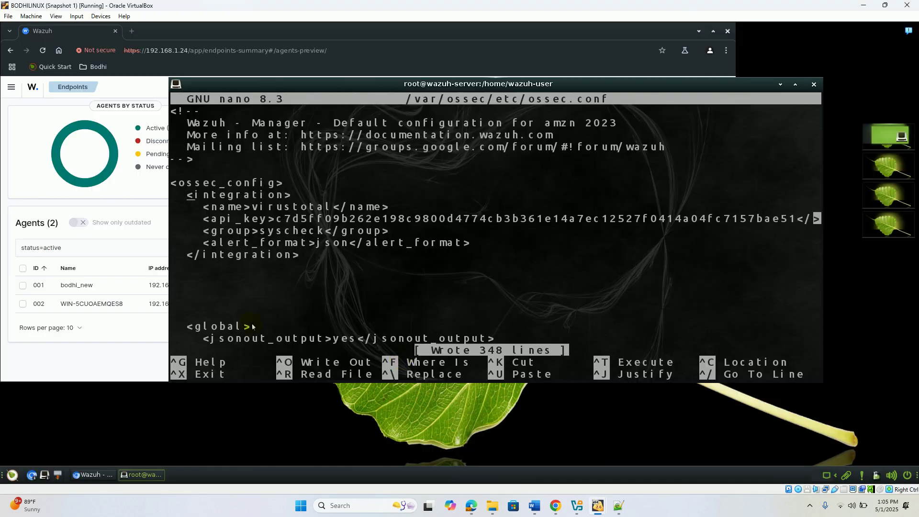
{"action": "right_click", "coordinate": [200, 286]}
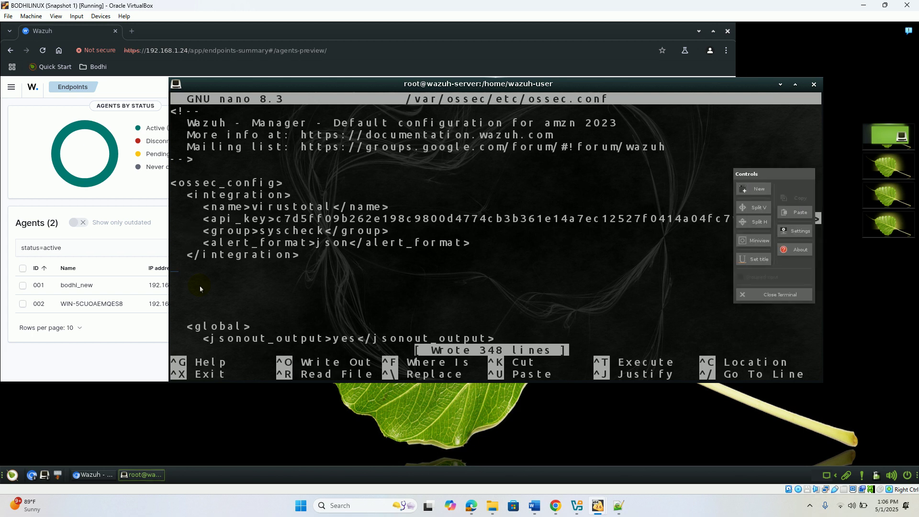
{"action": "left_click", "coordinate": [795, 212]}
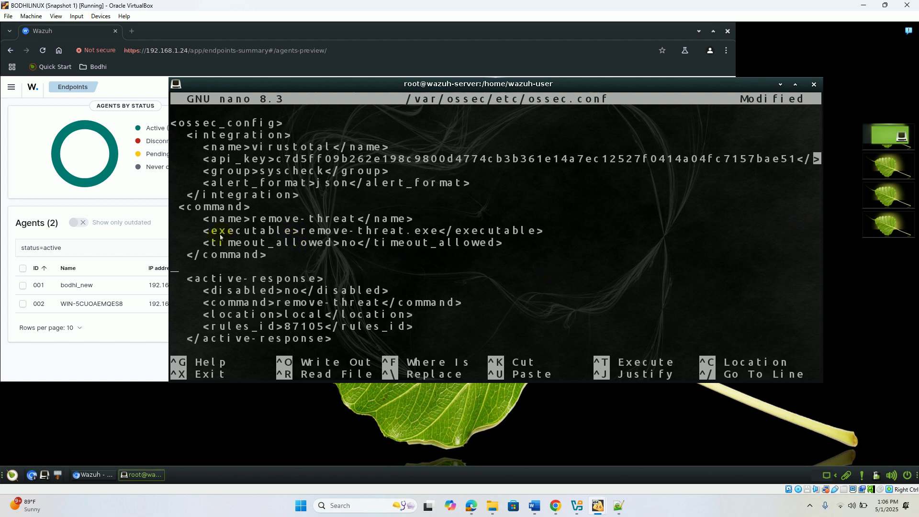
{"action": "key", "text": "Left"}
{"action": "key", "text": "Left"}
{"action": "key", "text": "Left"}
{"action": "key", "text": "Left"}
{"action": "key", "text": "Return"}
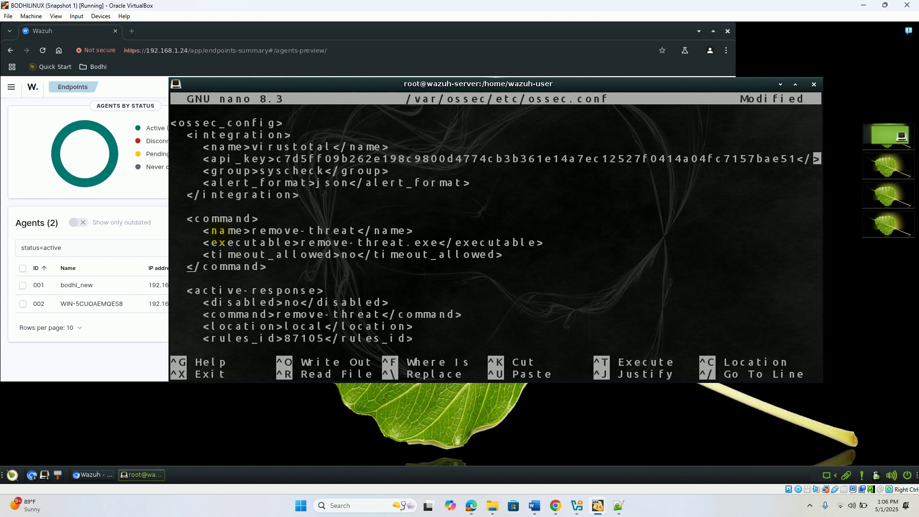
{"action": "key", "text": "Down"}
{"action": "key", "text": "Down"}
{"action": "key", "text": "Down"}
{"action": "key", "text": "Down"}
{"action": "key", "text": "Down"}
{"action": "key", "text": "Down"}
{"action": "key", "text": "Down"}
{"action": "key", "text": "Down"}
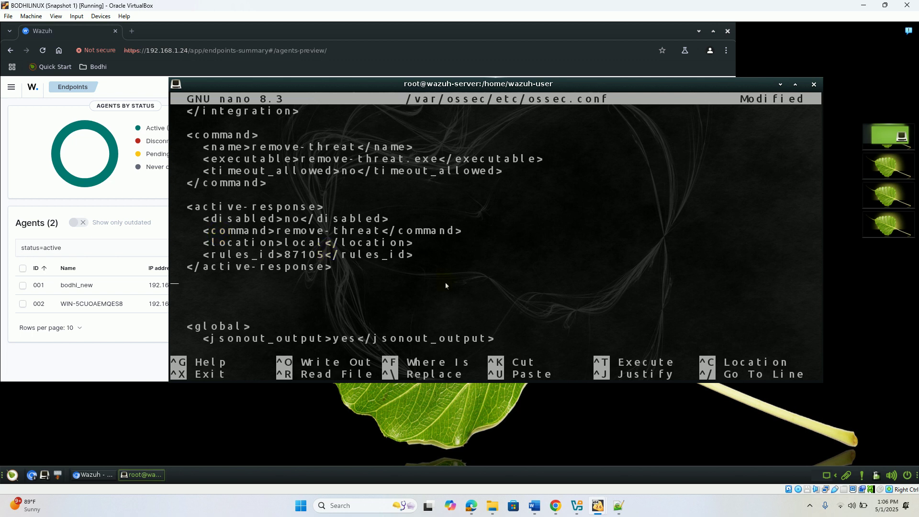
{"action": "mouse_move", "coordinate": [599, 508]}
{"action": "key", "text": "ctrl+o"}
{"action": "key", "text": "Return"}
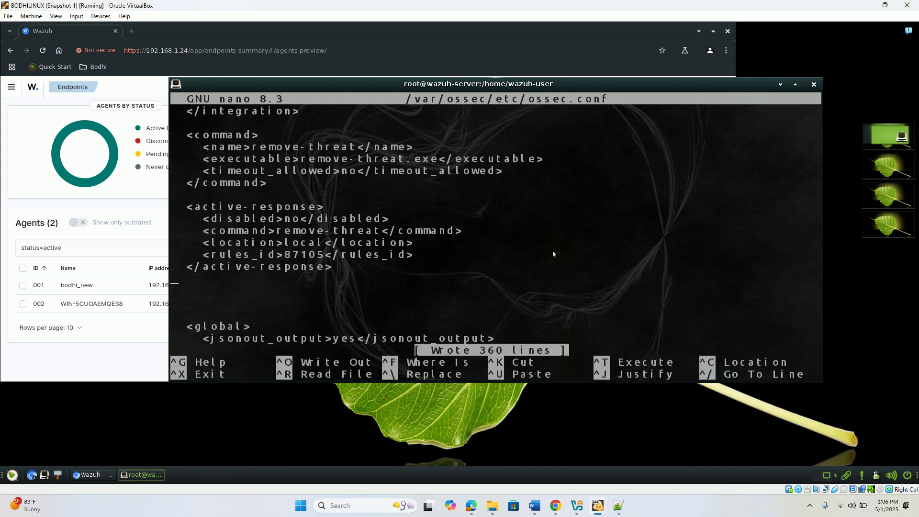
- Reread step 2's remove-threat command and active-response blocks on the VirusTotal guide page
{"action": "left_click", "coordinate": [471, 506]}
{"action": "left_click", "coordinate": [473, 394]}
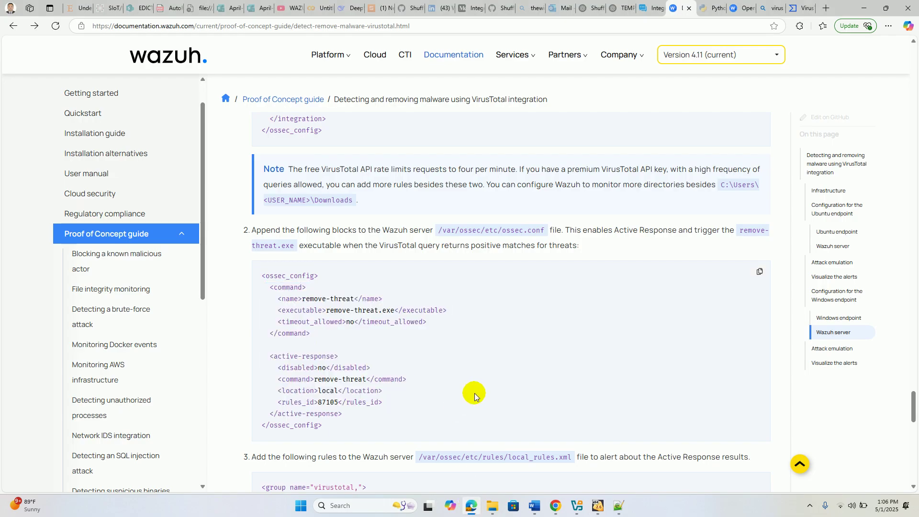
{"action": "scroll", "coordinate": [475, 396], "scroll_direction": "down", "scroll_amount": 2}
{"action": "scroll", "coordinate": [475, 396], "scroll_direction": "down", "scroll_amount": 3}
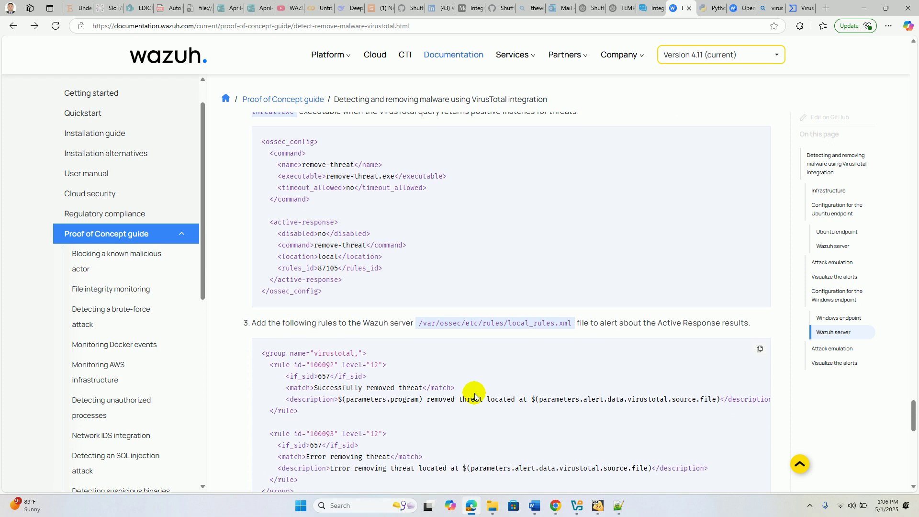
{"action": "scroll", "coordinate": [476, 396], "scroll_direction": "up", "scroll_amount": 1}
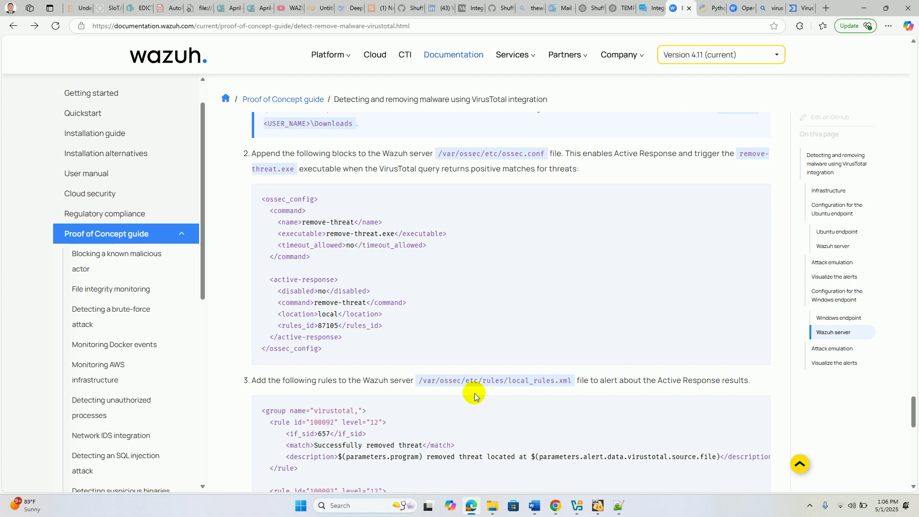
{"action": "scroll", "coordinate": [475, 396], "scroll_direction": "down", "scroll_amount": 2}
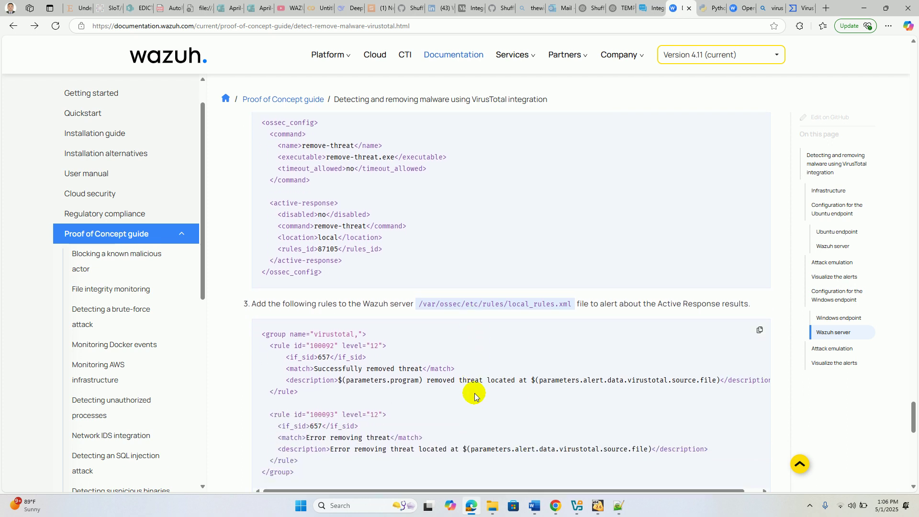
{"action": "scroll", "coordinate": [475, 396], "scroll_direction": "up", "scroll_amount": 2}
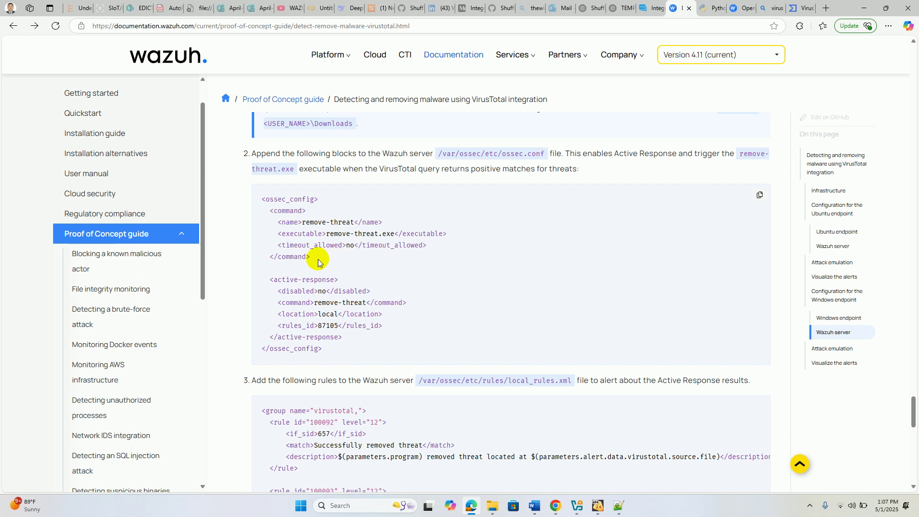
{"action": "key", "text": "alt+Tab"}
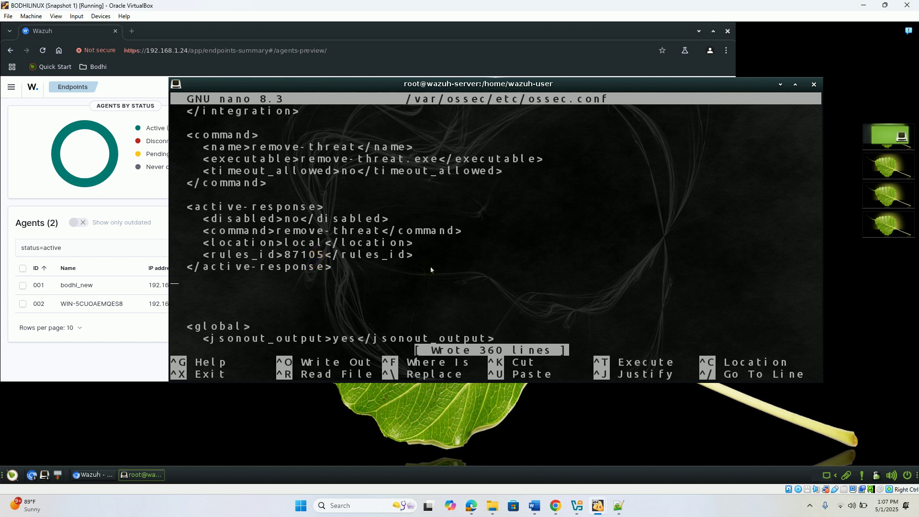
- Save ossec.conf and exit nano
{"action": "key", "text": "ctrl+o"}
{"action": "key", "text": "Return"}
{"action": "key", "text": "ctrl+x"}
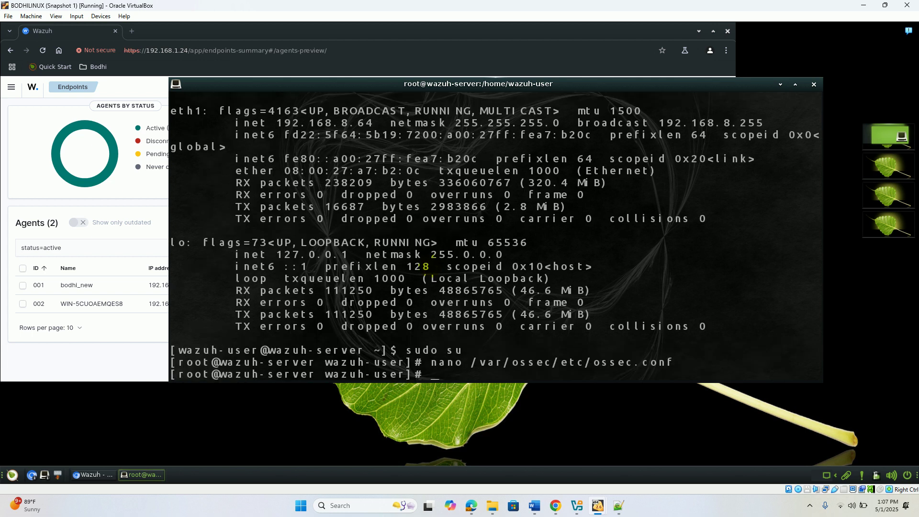
- Scroll ahead in the VirusTotal guide, then return to the server terminal
{"action": "left_click", "coordinate": [471, 506]}
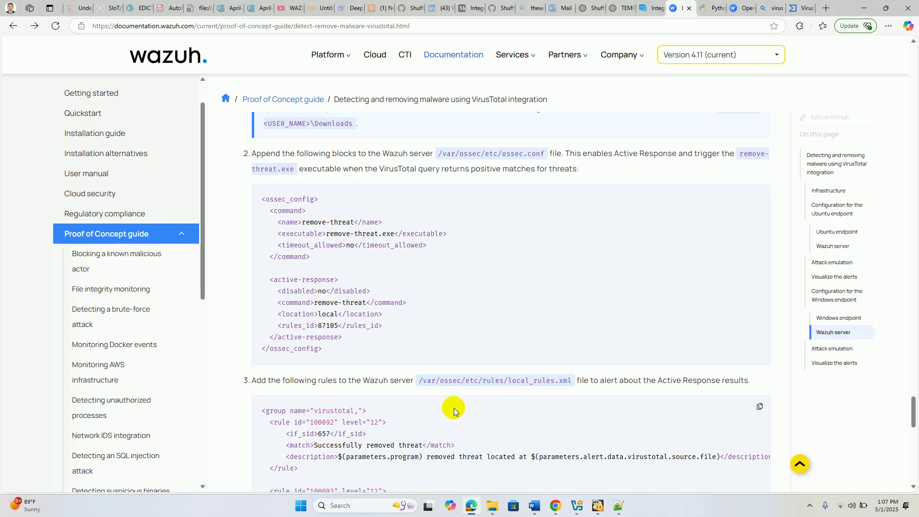
{"action": "scroll", "coordinate": [454, 410], "scroll_direction": "down", "scroll_amount": 3}
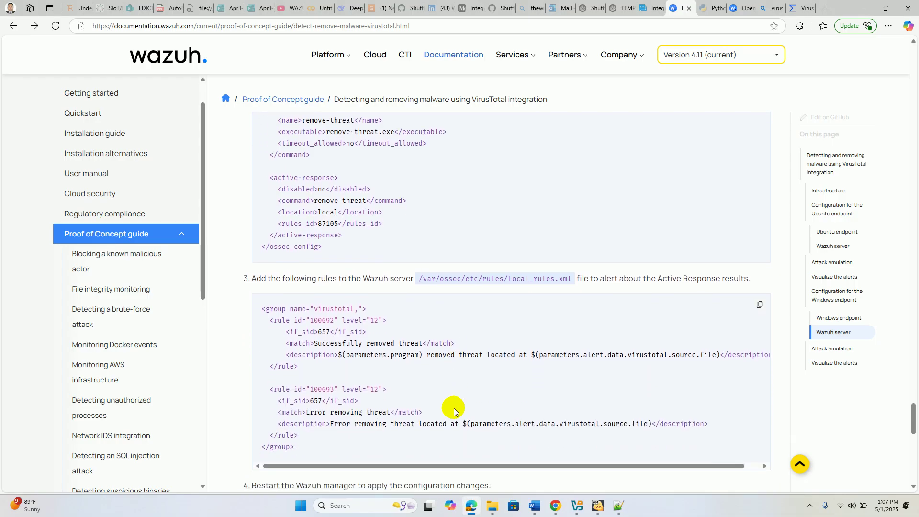
{"action": "scroll", "coordinate": [454, 411], "scroll_direction": "down", "scroll_amount": 1}
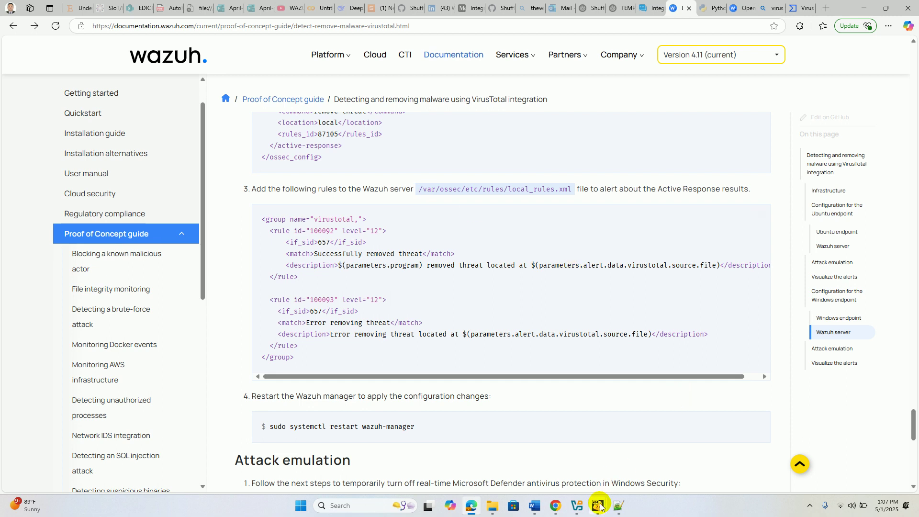
{"action": "left_click", "coordinate": [594, 445]}
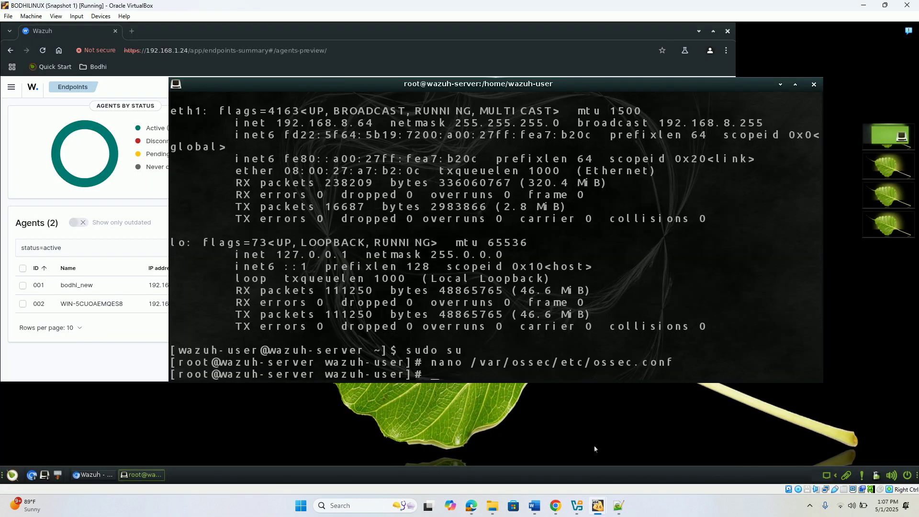
- Move into /var/ossec, listing the contents of /var and /var/ossec
{"action": "type", "text": "cd /var"}
{"action": "key", "text": "Return"}
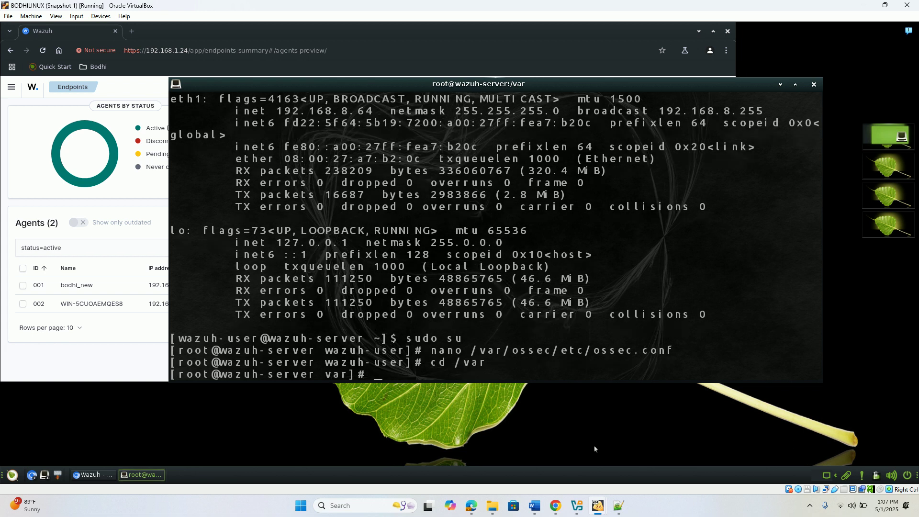
{"action": "type", "text": "ls"}
{"action": "key", "text": "Return"}
{"action": "type", "text": "cd osse"}
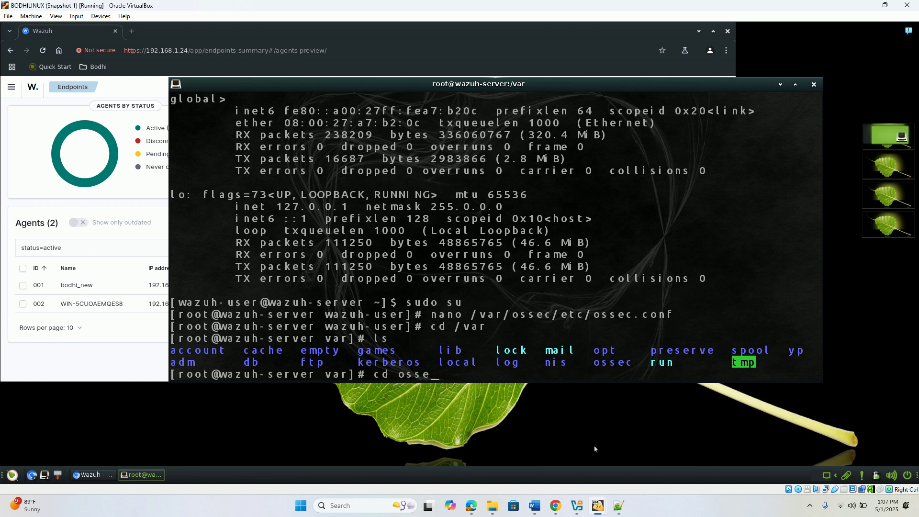
{"action": "type", "text": "c"}
{"action": "key", "text": "Return"}
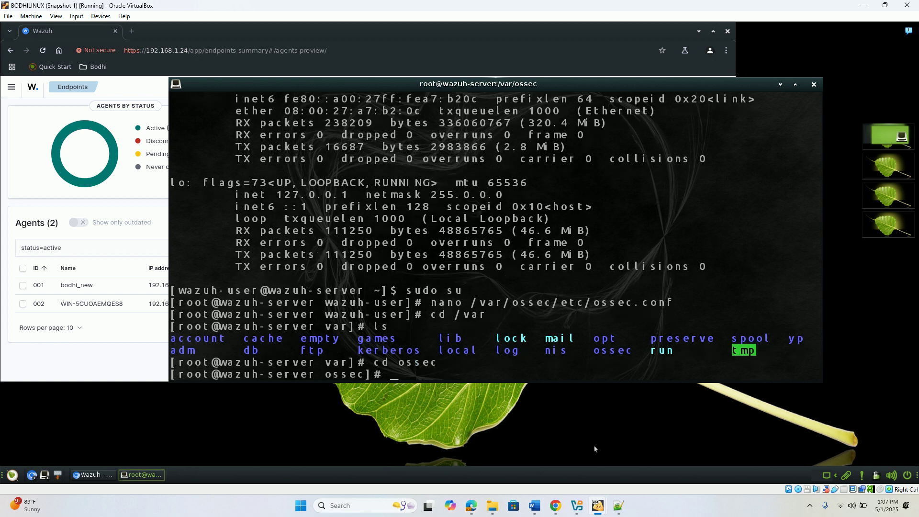
{"action": "type", "text": "ls"}
{"action": "key", "text": "Return"}
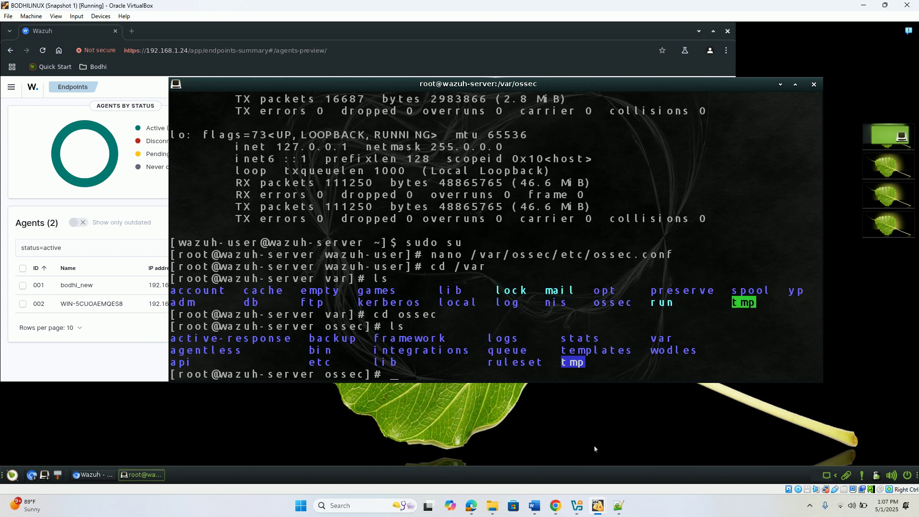
- Move into /var/ossec/etc and list its contents, glancing at the documentation
{"action": "type", "text": "cd etc"}
{"action": "key", "text": "Return"}
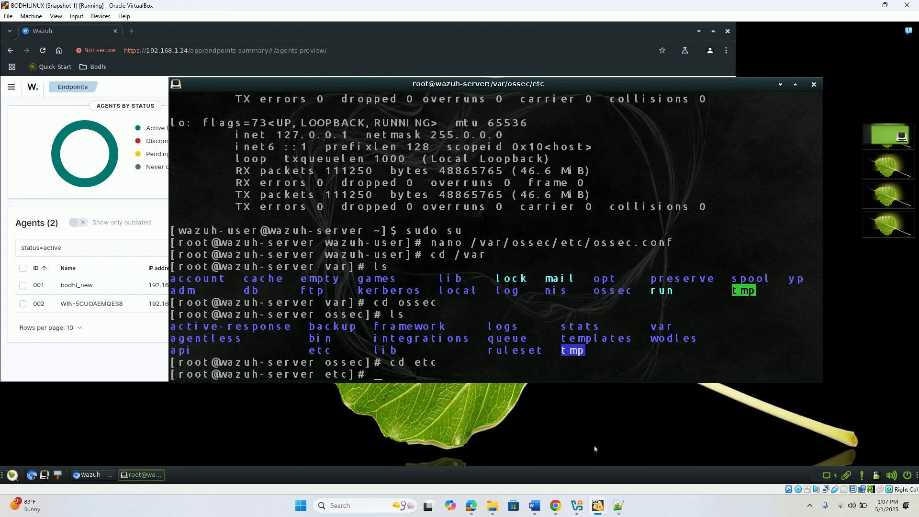
{"action": "type", "text": "ls"}
{"action": "key", "text": "Return"}
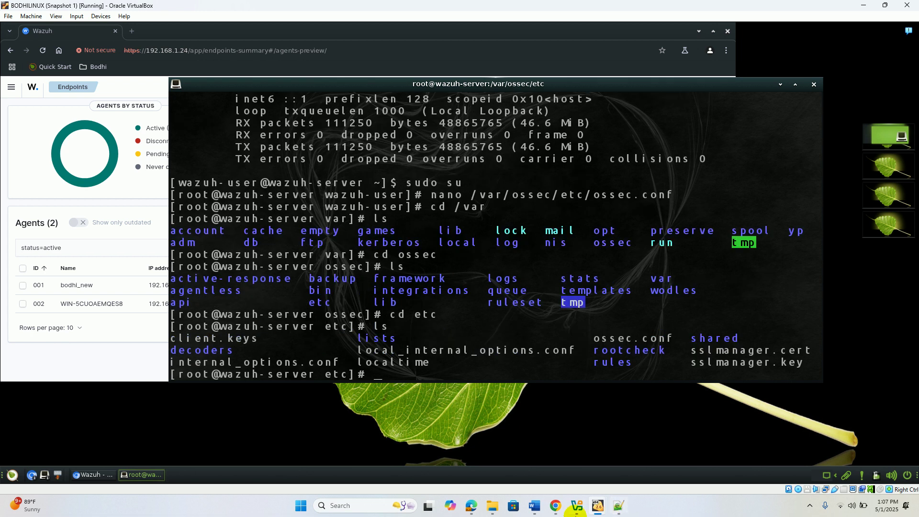
{"action": "mouse_move", "coordinate": [558, 503]}
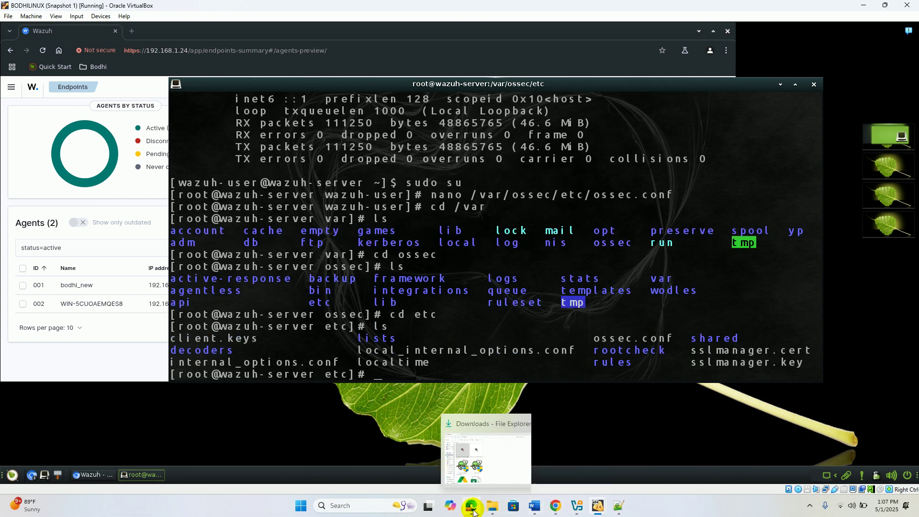
{"action": "left_click", "coordinate": [472, 509]}
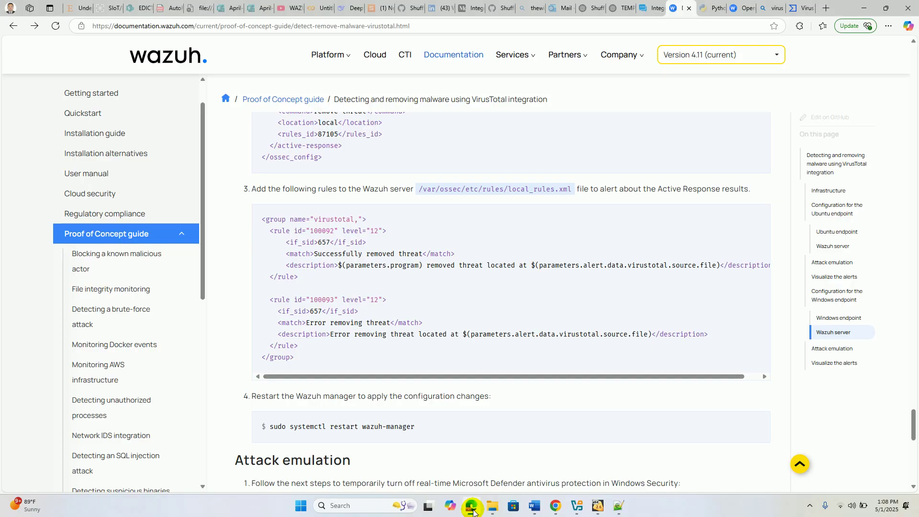
{"action": "left_click", "coordinate": [472, 510]}
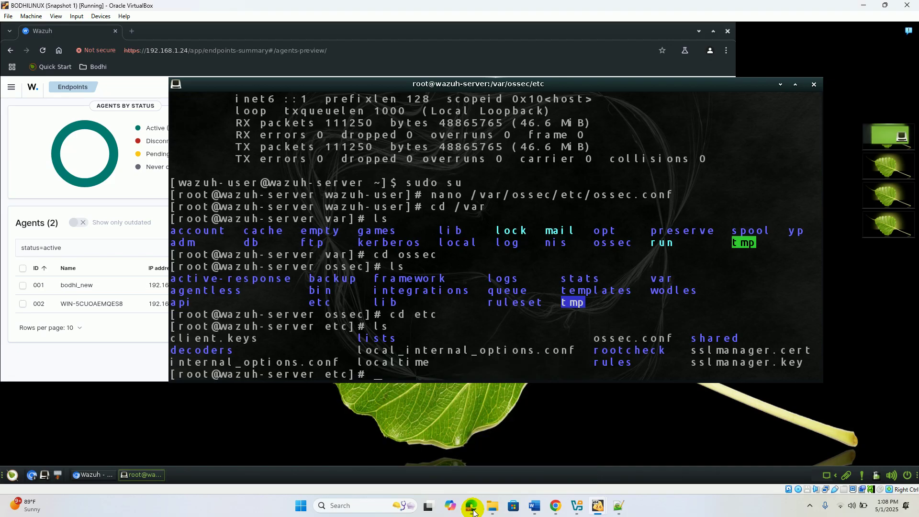
{"action": "left_click", "coordinate": [472, 510]}
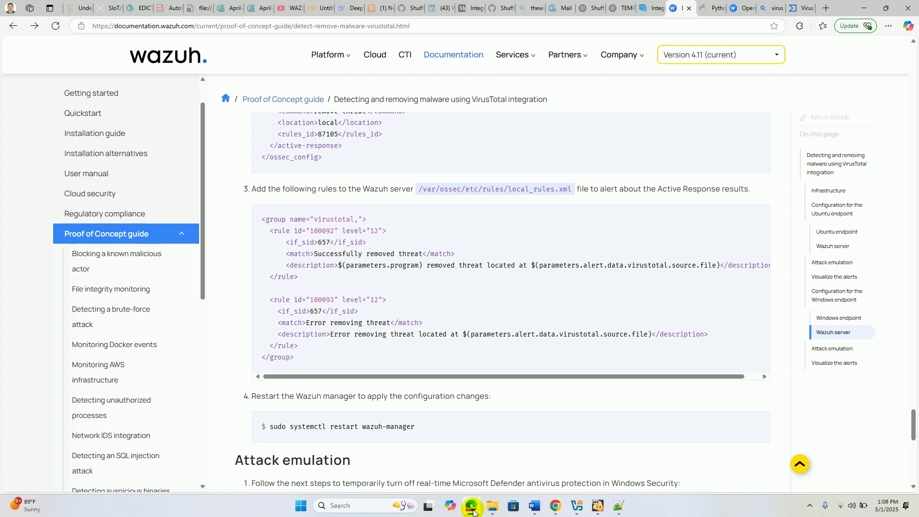
{"action": "left_click", "coordinate": [472, 510]}
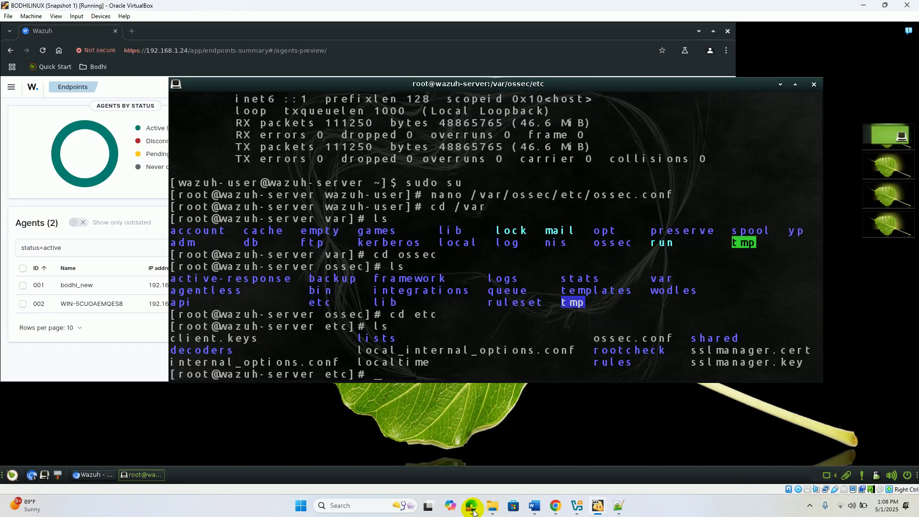
- Enter the rules directory, confirm local_rules.xml is listed, and type nano local_rules.xml
{"action": "type", "text": "cd rules"}
{"action": "key", "text": "Return"}
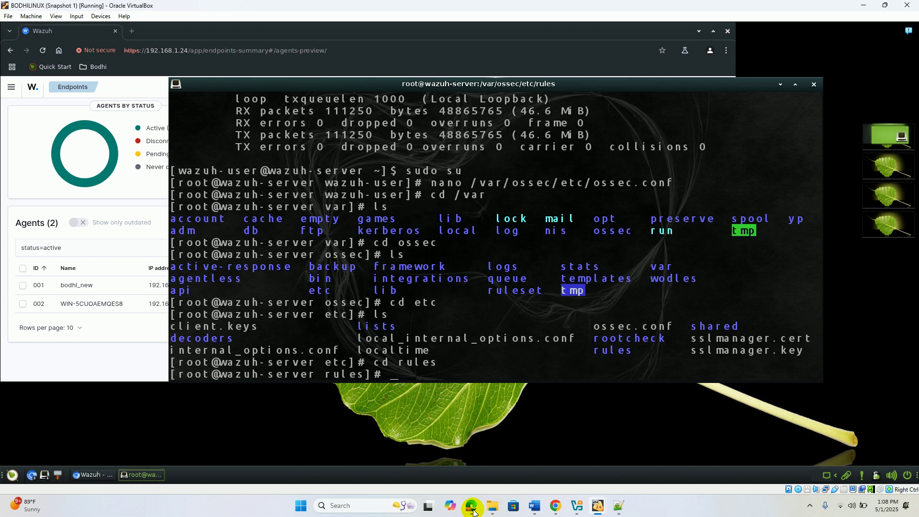
{"action": "type", "text": "ls"}
{"action": "key", "text": "Return"}
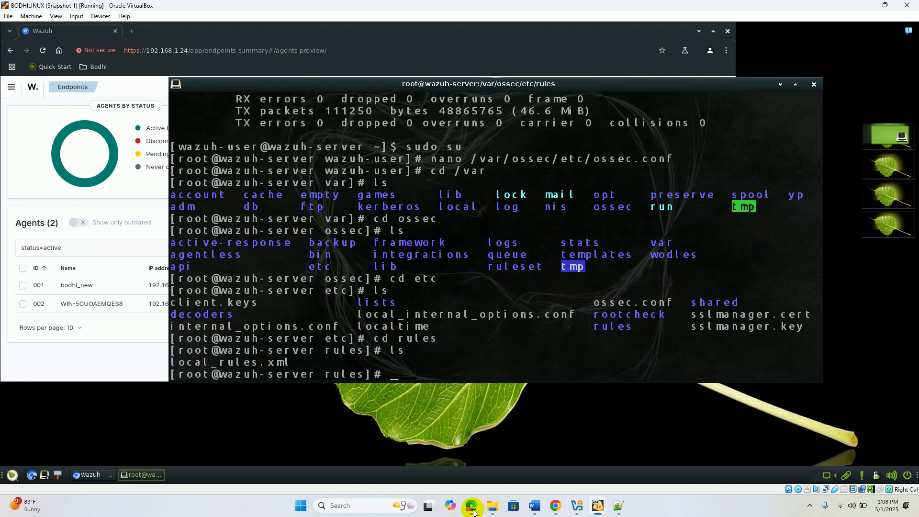
{"action": "type", "text": "nano local_rules.xml"}
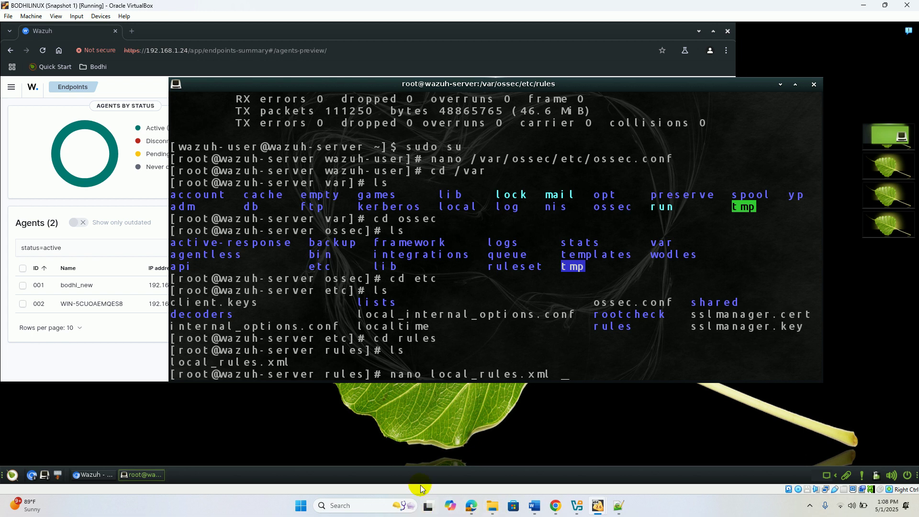
{"action": "left_click", "coordinate": [468, 511]}
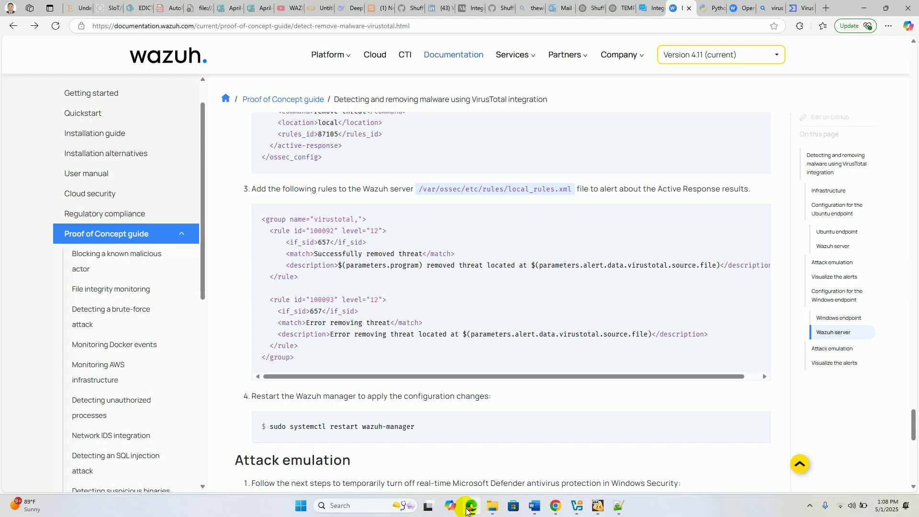
- Open local_rules.xml in nano and copy the virustotal rule group from the guide
{"action": "left_click", "coordinate": [467, 511]}
{"action": "key", "text": "Return"}
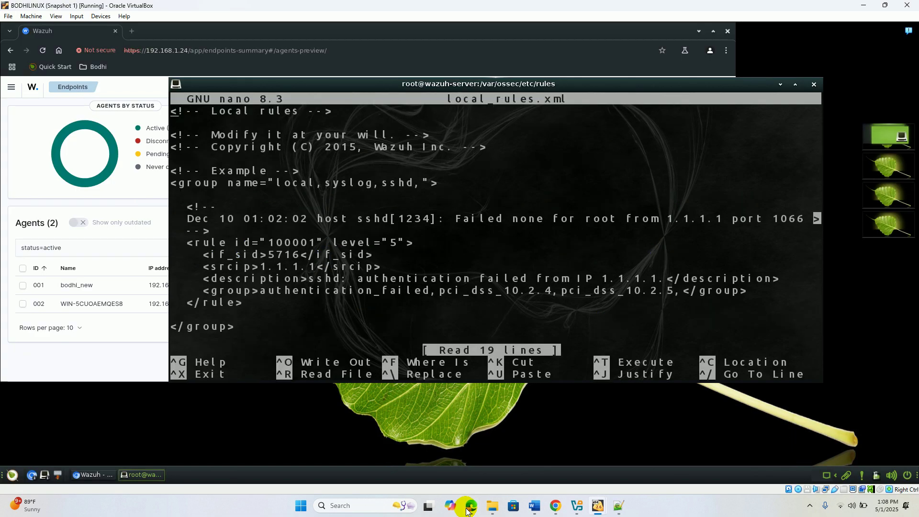
{"action": "left_click", "coordinate": [469, 511]}
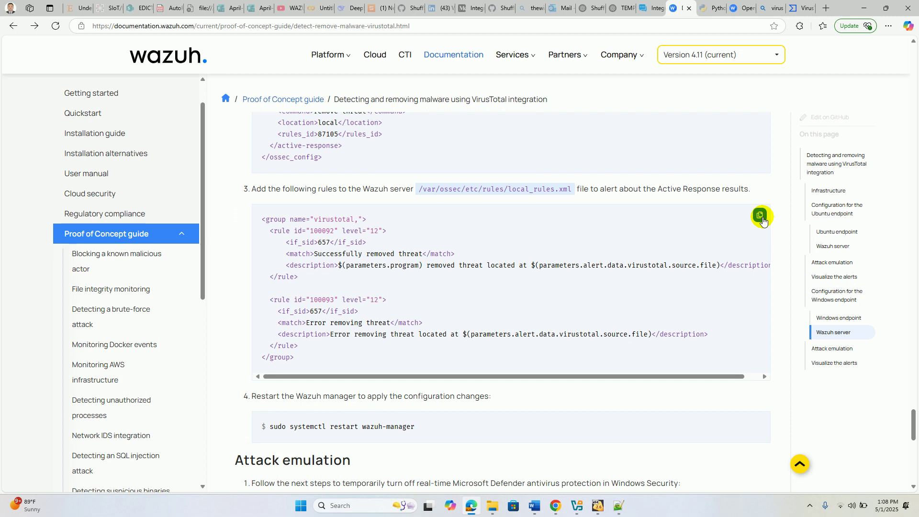
{"action": "left_click", "coordinate": [761, 216]}
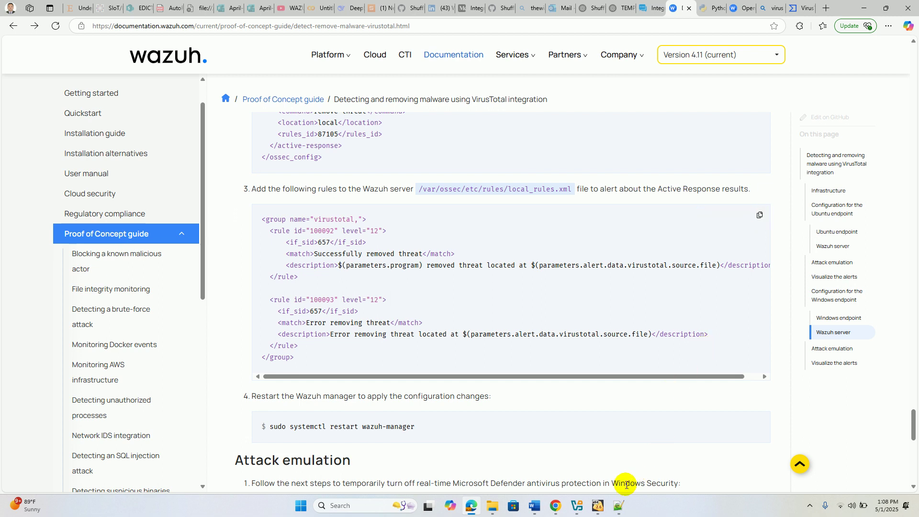
{"action": "mouse_move", "coordinate": [593, 506]}
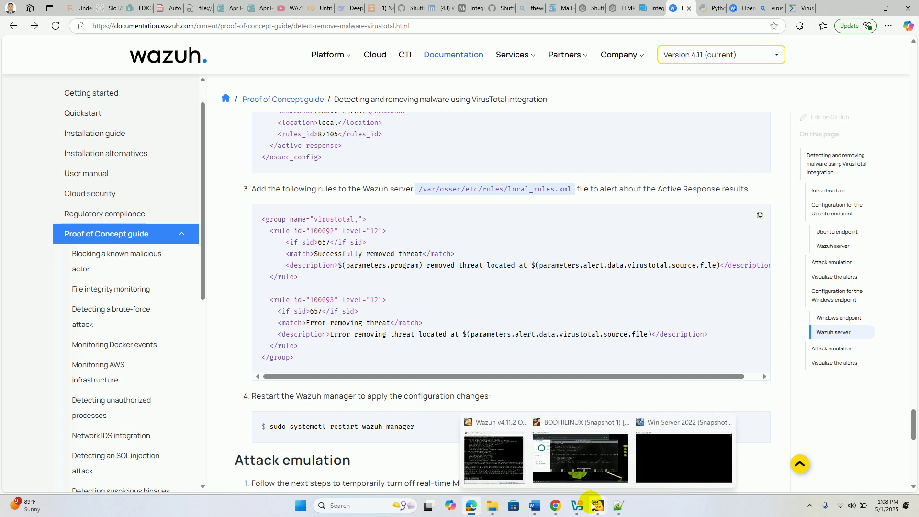
{"action": "left_click", "coordinate": [572, 447]}
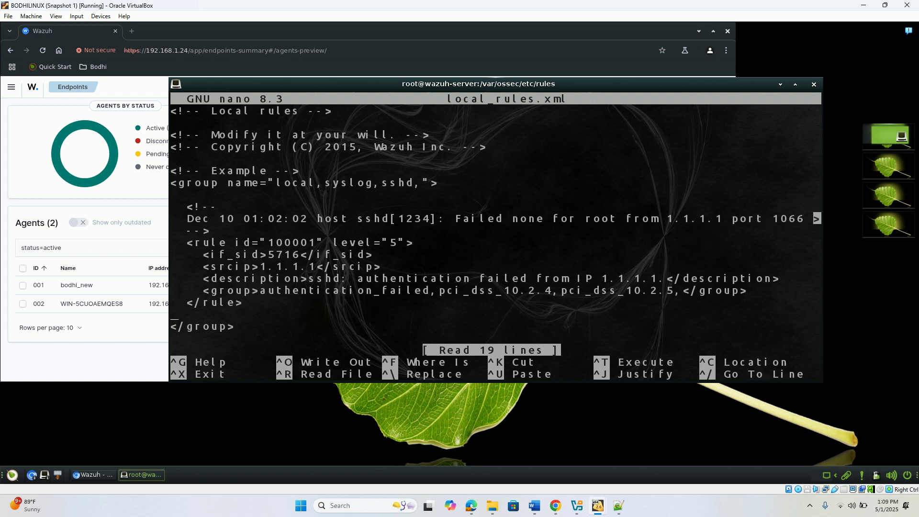
- Paste the virustotal rule group (rules 100092 and 100093) at the end of local_rules.xml, save and exit
{"action": "key", "text": "Down"}
{"action": "key", "text": "Return"}
{"action": "key", "text": "Return"}
{"action": "key", "text": "Return"}
{"action": "key", "text": "Return"}
{"action": "key", "text": "Return"}
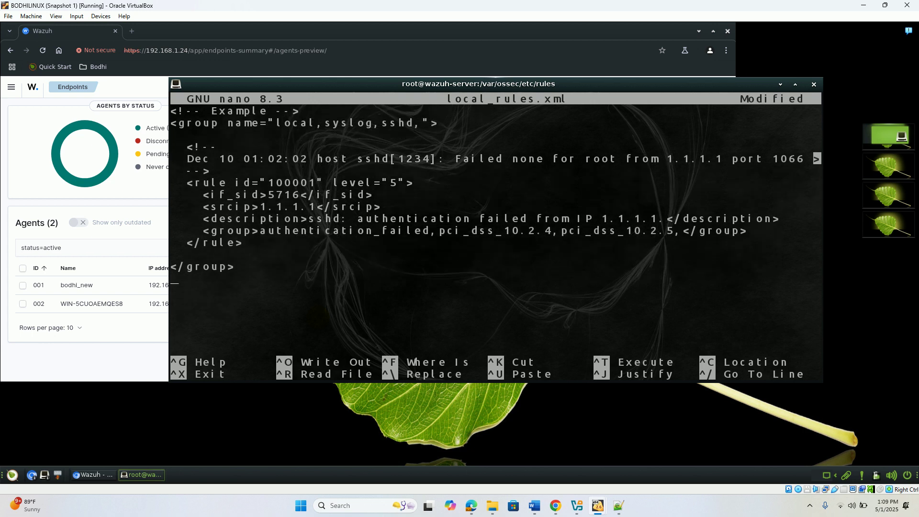
{"action": "right_click", "coordinate": [317, 321]}
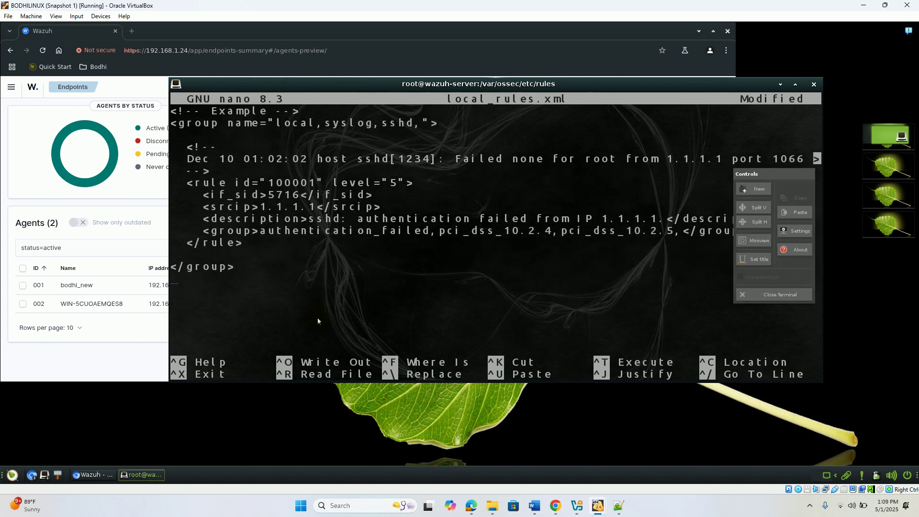
{"action": "left_click", "coordinate": [806, 216]}
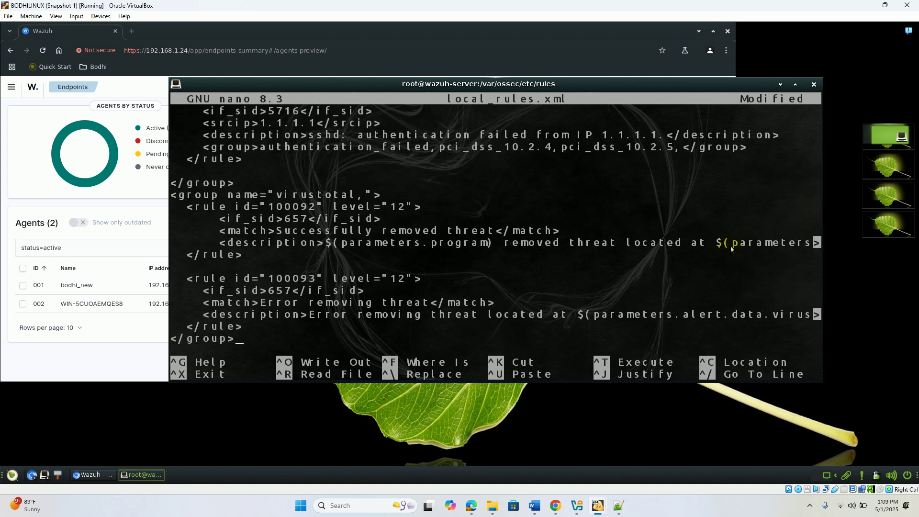
{"action": "key", "text": "ctrl+o"}
{"action": "key", "text": "Return"}
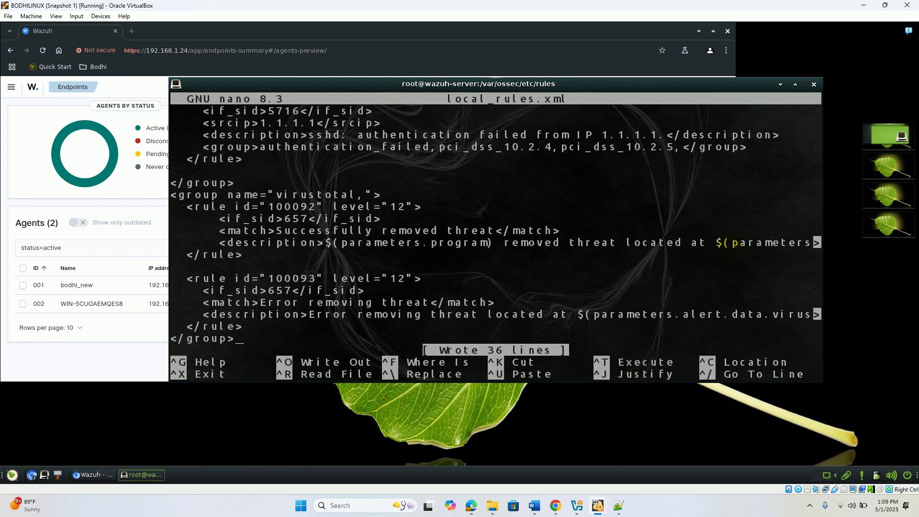
{"action": "key", "text": "ctrl+x"}
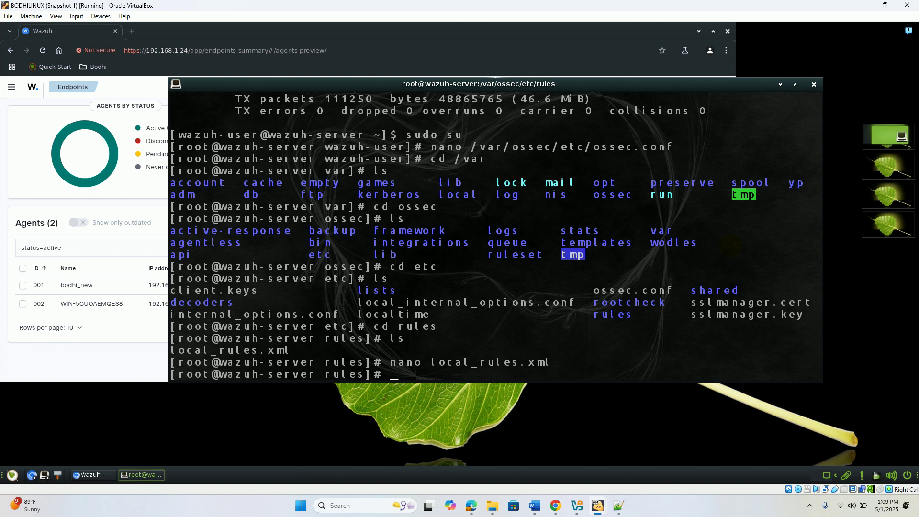
- Reopen local_rules.xml, add a blank line before the virustotal group, save and exit
{"action": "key", "text": "Up"}
{"action": "key", "text": "Return"}
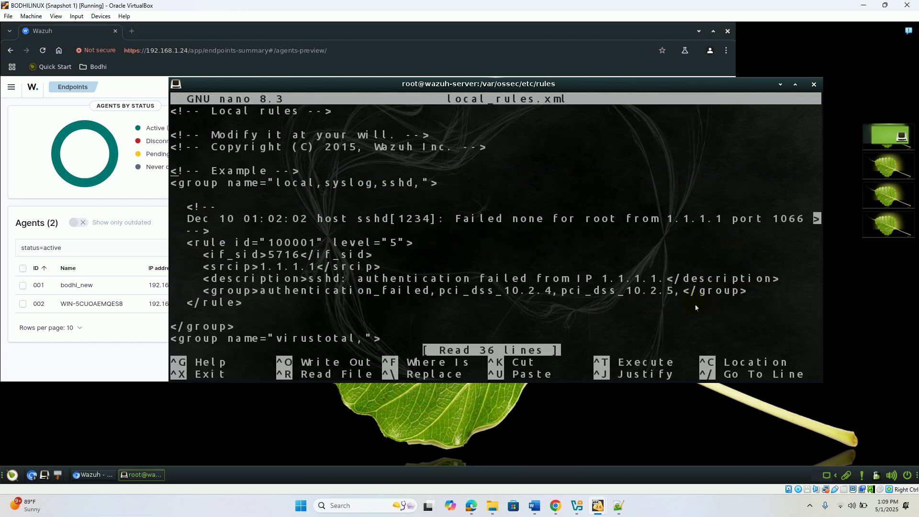
{"action": "key", "text": "Down"}
{"action": "key", "text": "Down"}
{"action": "key", "text": "Down"}
{"action": "key", "text": "Down"}
{"action": "key", "text": "Down"}
{"action": "key", "text": "Down"}
{"action": "key", "text": "Down"}
{"action": "key", "text": "Down"}
{"action": "key", "text": "Down"}
{"action": "key", "text": "Down"}
{"action": "key", "text": "Down"}
{"action": "key", "text": "Down"}
{"action": "key", "text": "Down"}
{"action": "key", "text": "Down"}
{"action": "key", "text": "Down"}
{"action": "key", "text": "Down"}
{"action": "key", "text": "Down"}
{"action": "key", "text": "Down"}
{"action": "key", "text": "Down"}
{"action": "key", "text": "Down"}
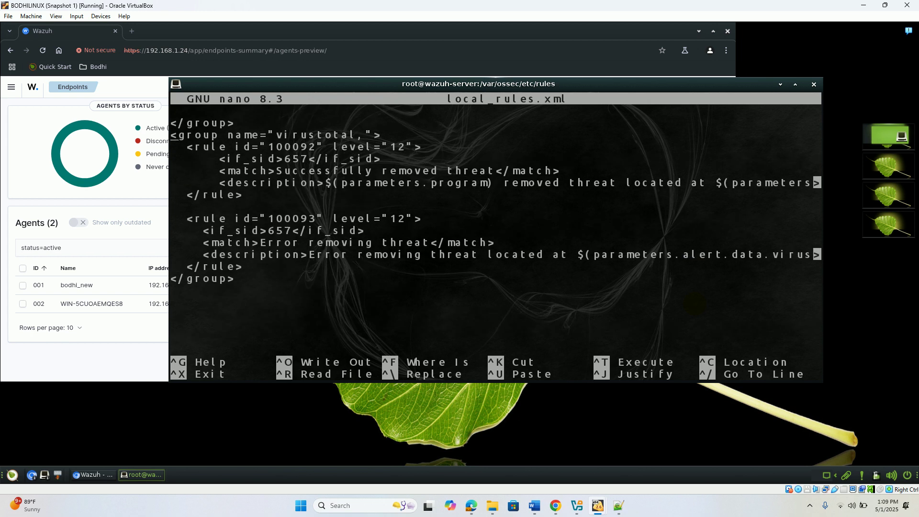
{"action": "key", "text": "Return"}
{"action": "key", "text": "ctrl+o"}
{"action": "key", "text": "Return"}
{"action": "key", "text": "ctrl+x"}
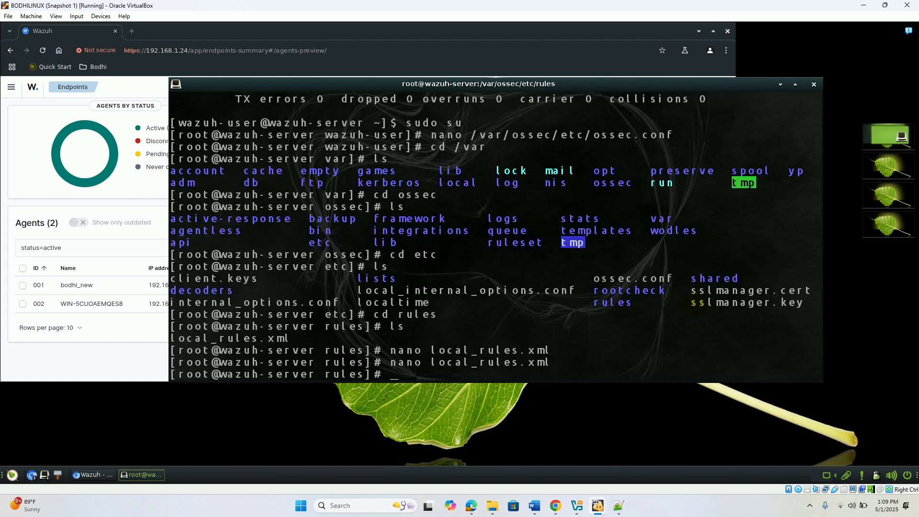
- Copy the restart command from the docs and run sudo systemctl restart wazuh-manager on the server
{"action": "left_click", "coordinate": [470, 507]}
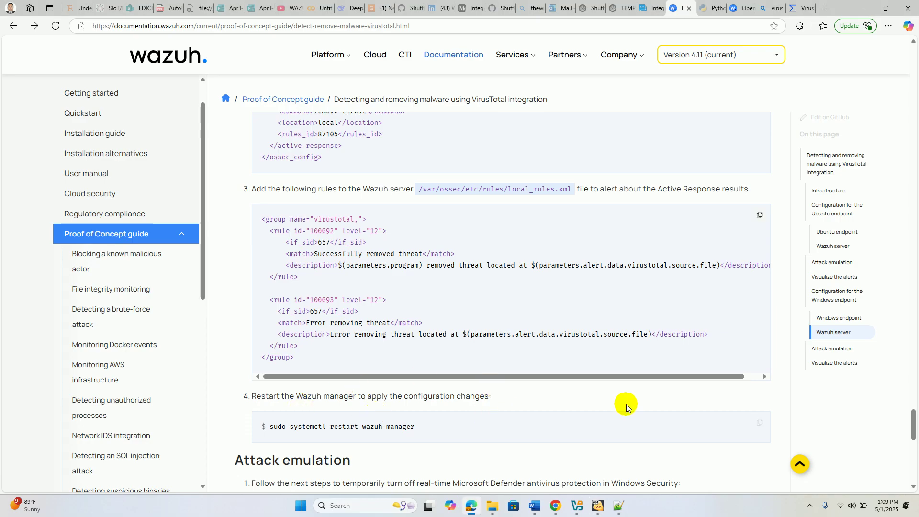
{"action": "left_click", "coordinate": [757, 422]}
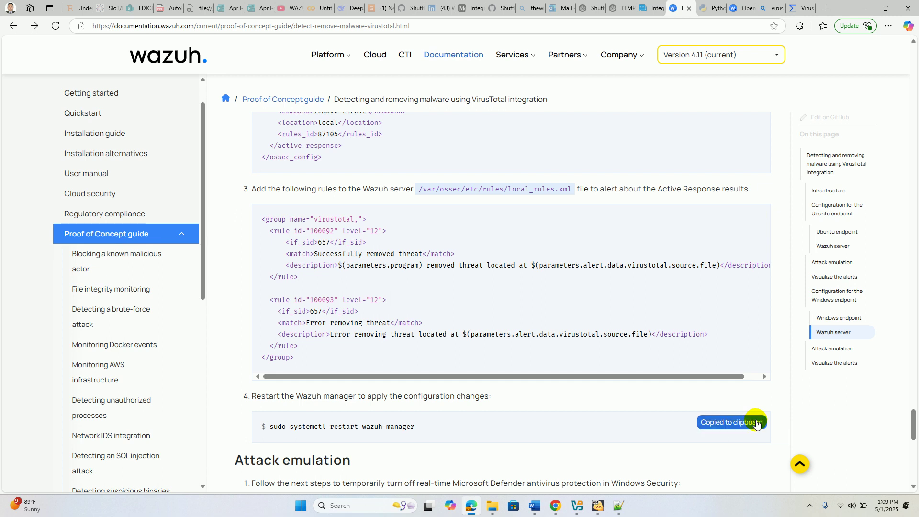
{"action": "mouse_move", "coordinate": [597, 505]}
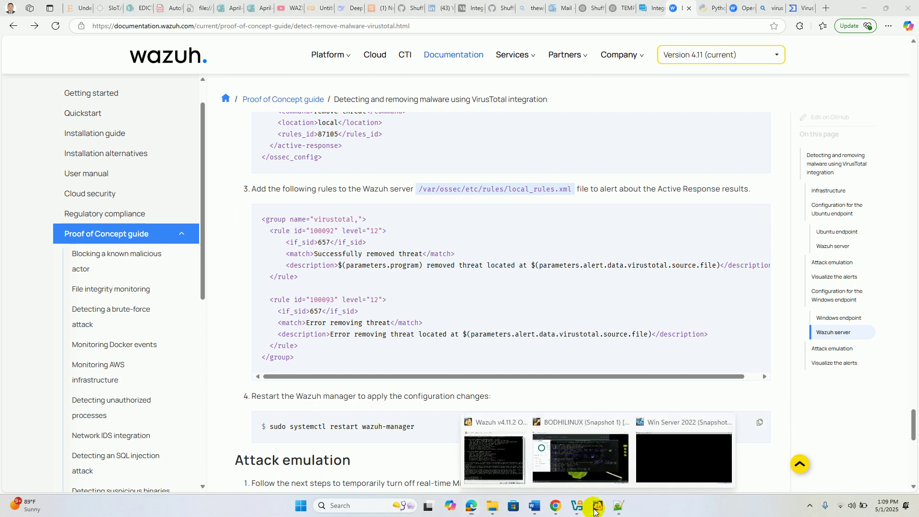
{"action": "left_click", "coordinate": [578, 446]}
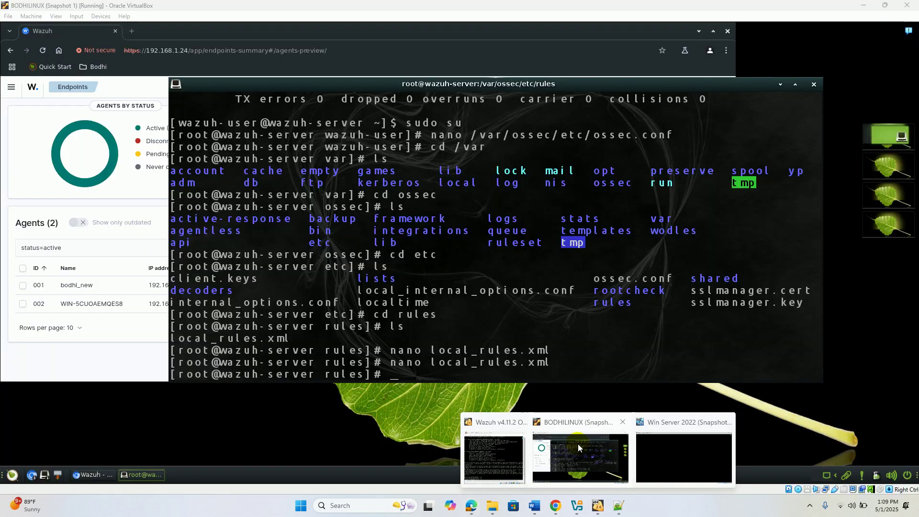
{"action": "right_click", "coordinate": [417, 375]}
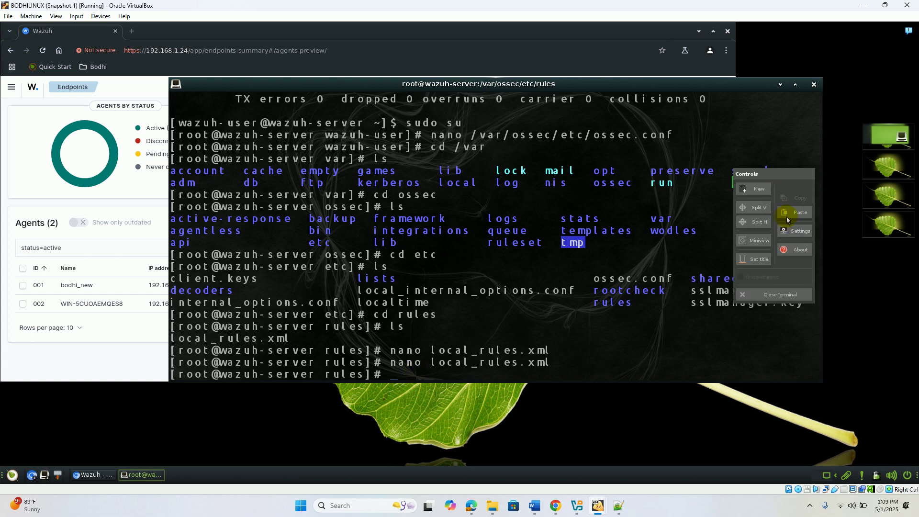
{"action": "left_click", "coordinate": [789, 216]}
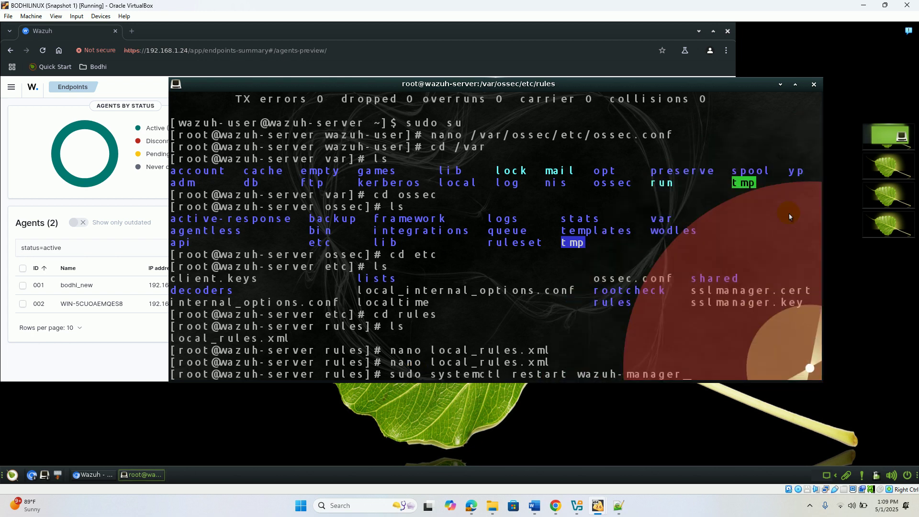
{"action": "key", "text": "Return"}
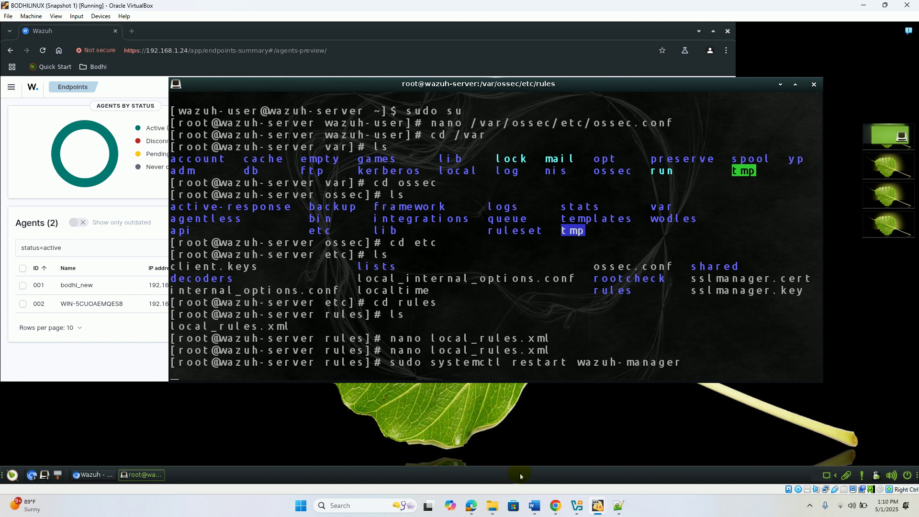
{"action": "mouse_move", "coordinate": [468, 513]}
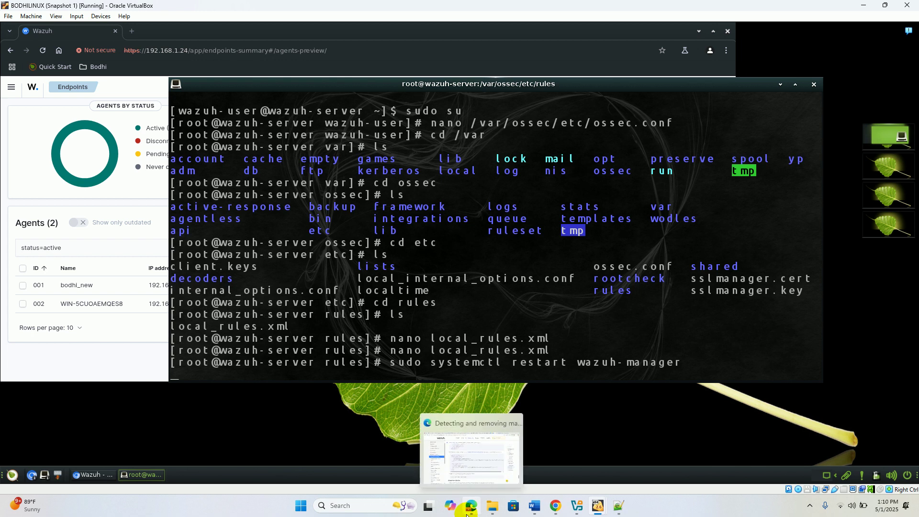
{"action": "left_click", "coordinate": [468, 513]}
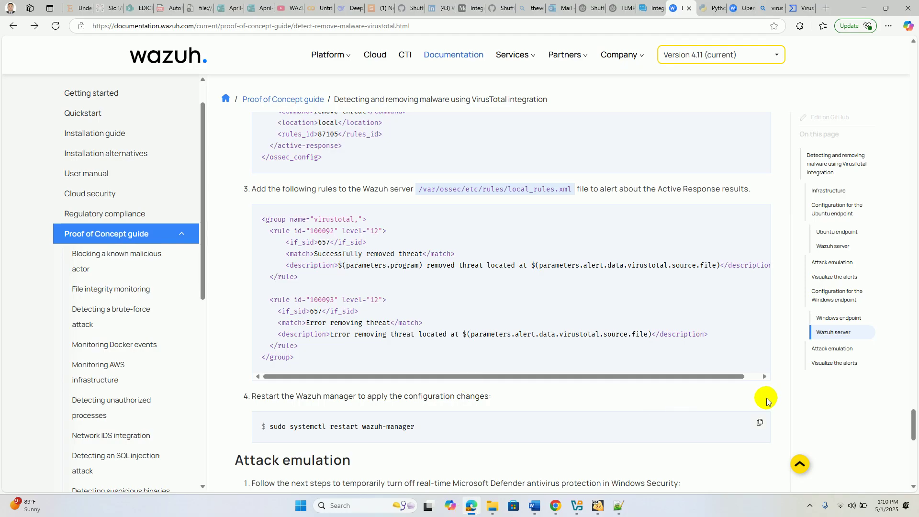
{"action": "scroll", "coordinate": [914, 426], "scroll_direction": "down", "scroll_amount": 1}
{"action": "left_click_drag", "start_coordinate": [915, 426], "coordinate": [915, 442]}
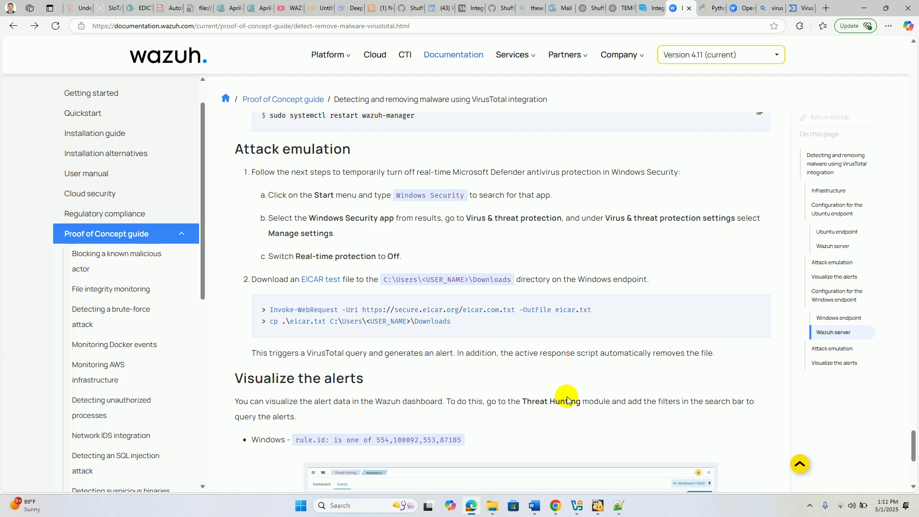
{"action": "left_click", "coordinate": [597, 506]}
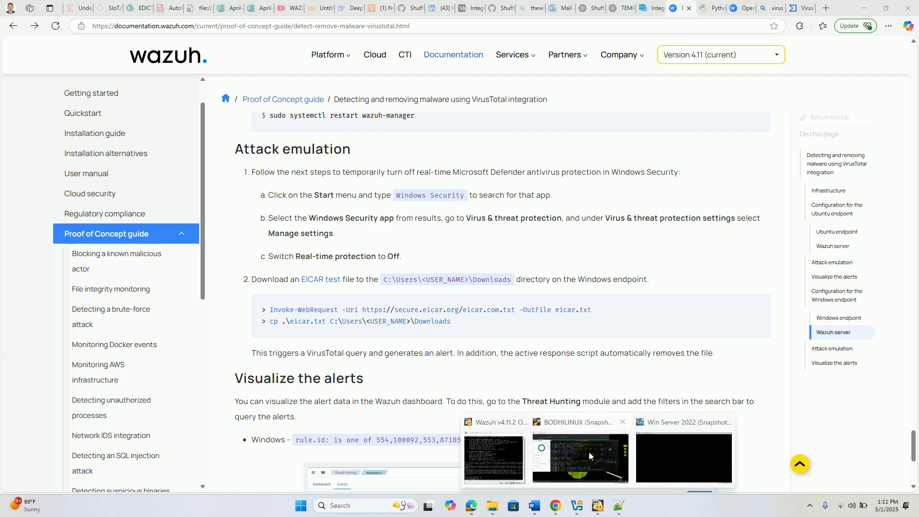
{"action": "left_click", "coordinate": [588, 451]}
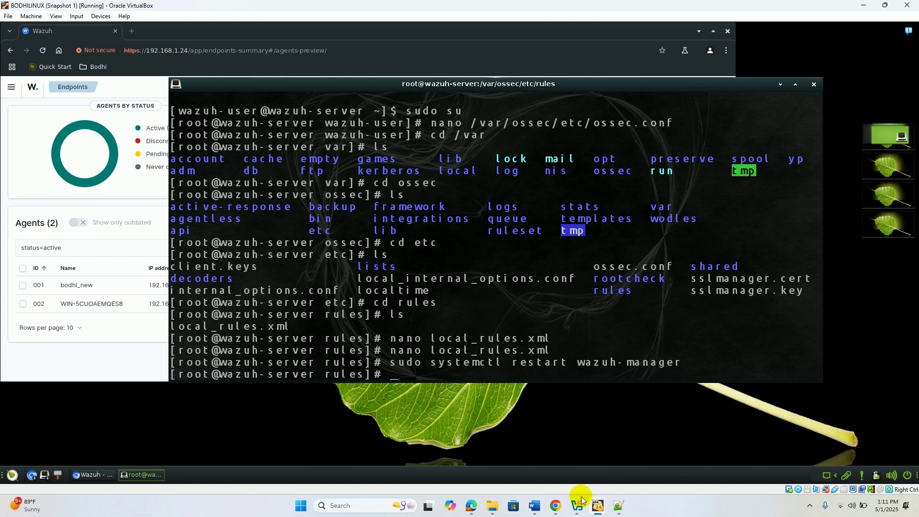
{"action": "mouse_move", "coordinate": [556, 504]}
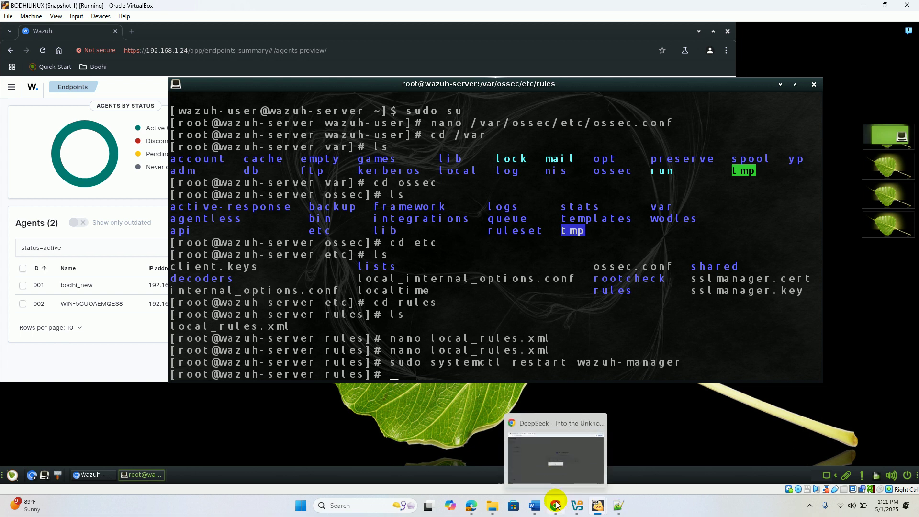
{"action": "mouse_move", "coordinate": [597, 507]}
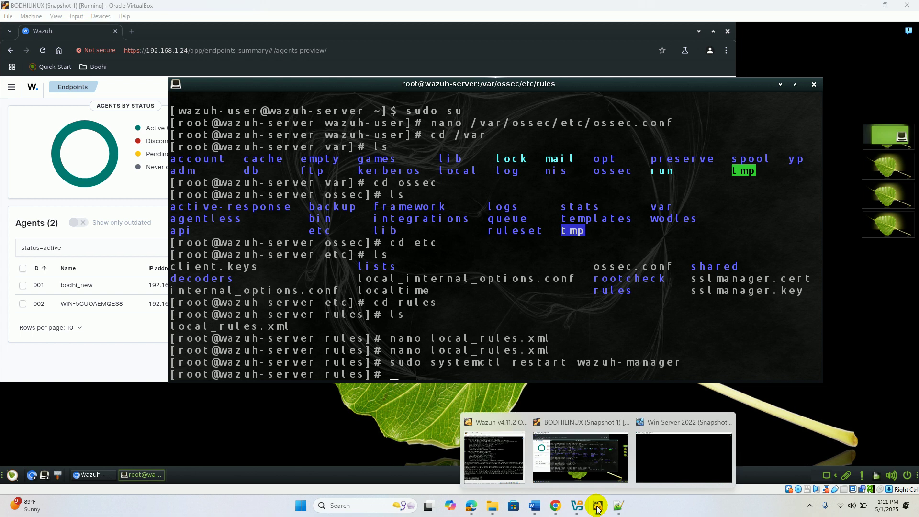
- Search 'windows' on the Win Server 2022 VM and launch Windows Security
{"action": "left_click", "coordinate": [677, 457]}
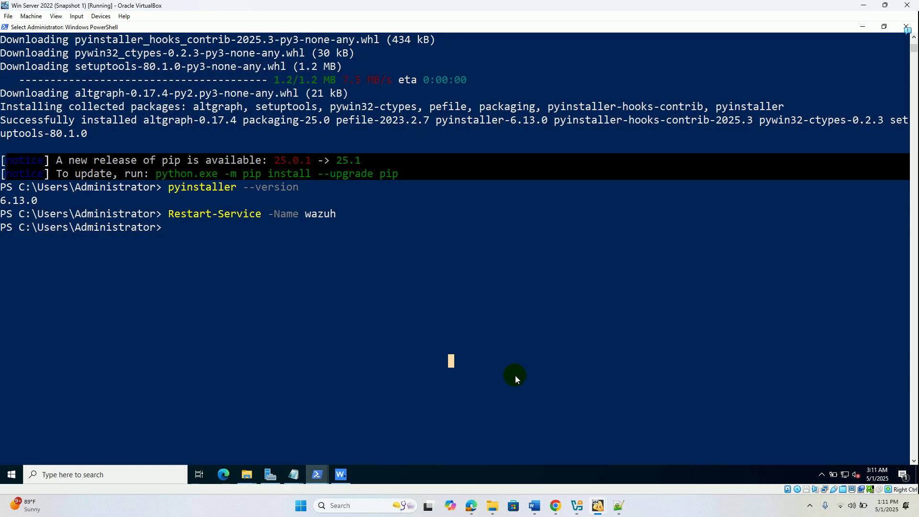
{"action": "left_click", "coordinate": [121, 469]}
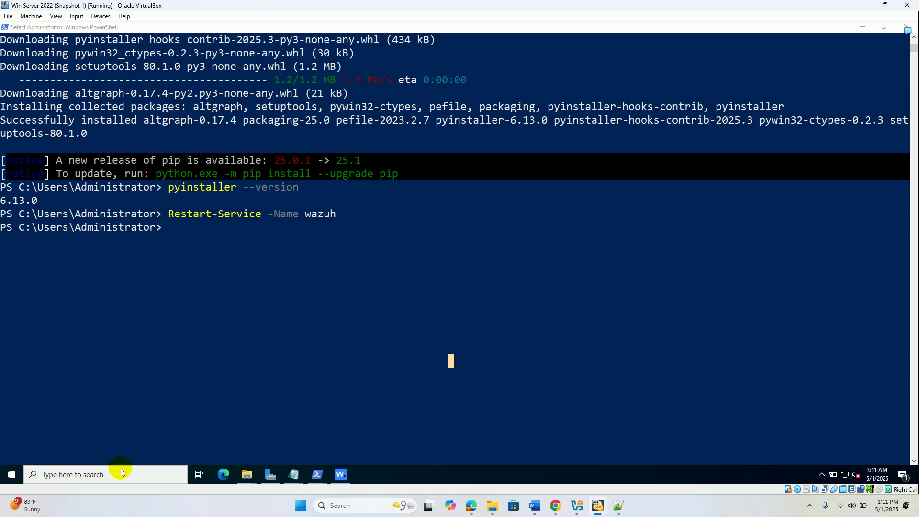
{"action": "type", "text": "windows"}
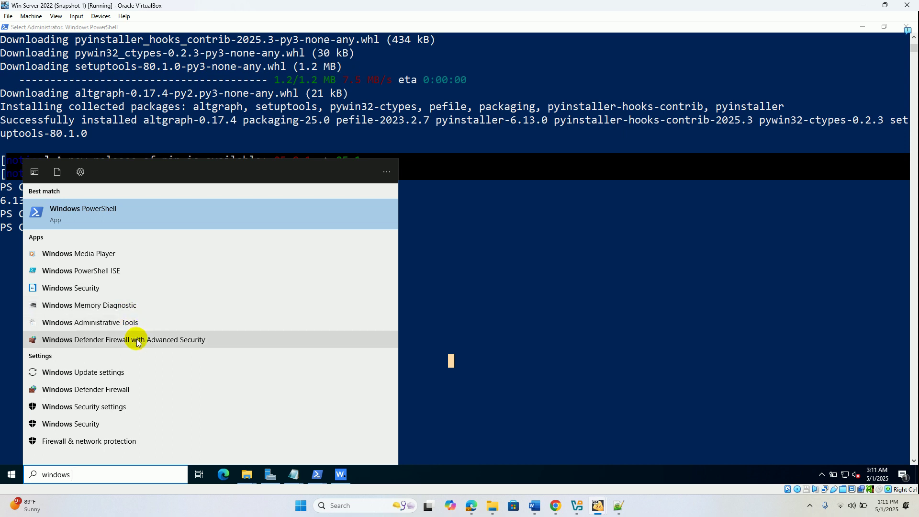
{"action": "left_click", "coordinate": [471, 511]}
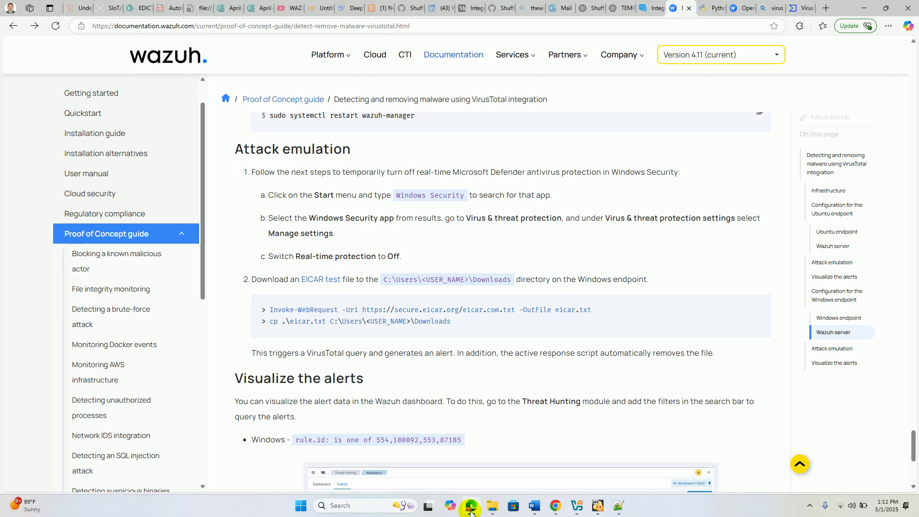
{"action": "left_click", "coordinate": [472, 511]}
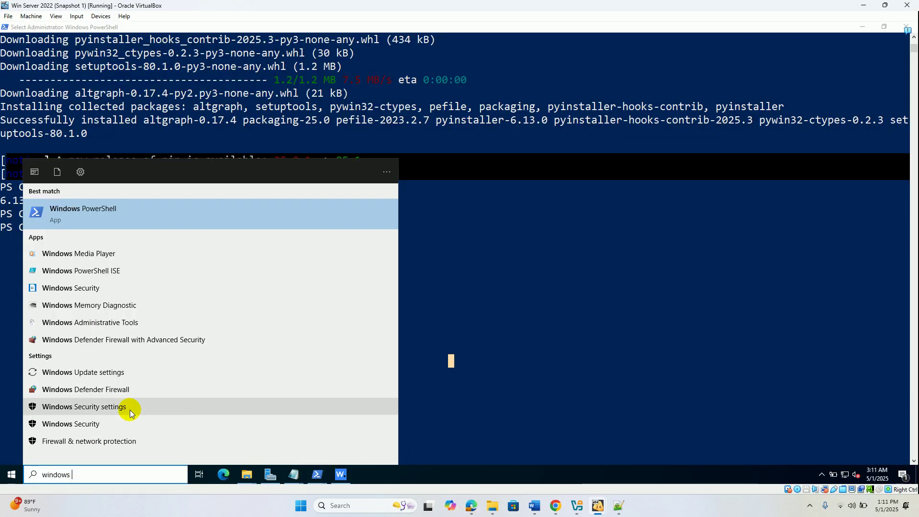
{"action": "left_click", "coordinate": [92, 424]}
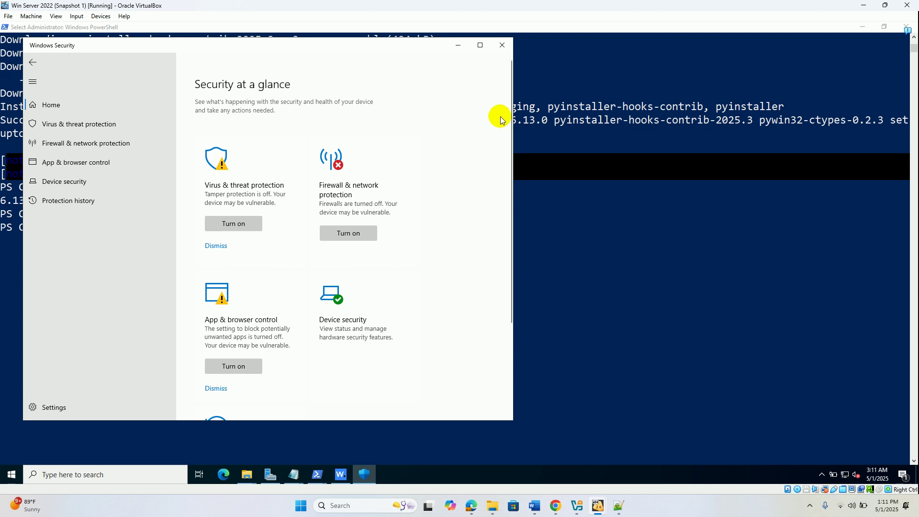
- Open Virus & threat protection and its Manage settings page in Windows Security
{"action": "left_click_drag", "start_coordinate": [512, 91], "coordinate": [505, 180]}
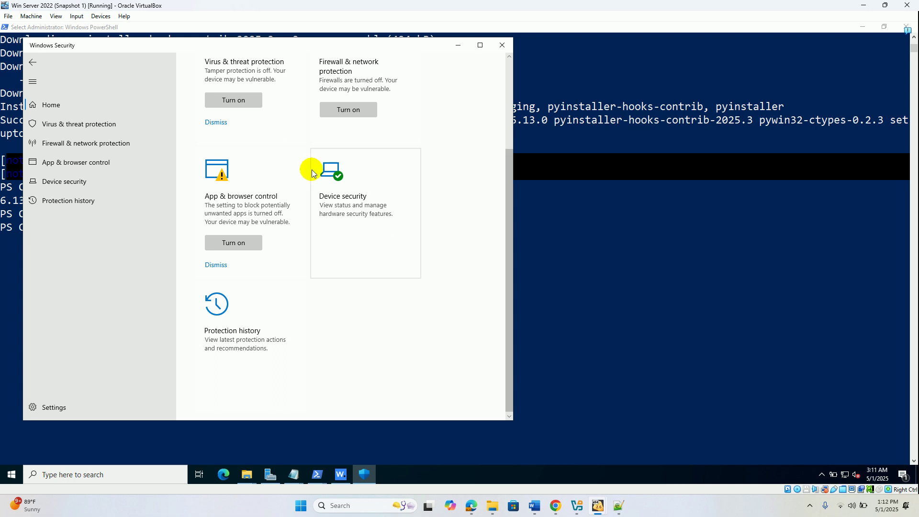
{"action": "left_click", "coordinate": [93, 128]}
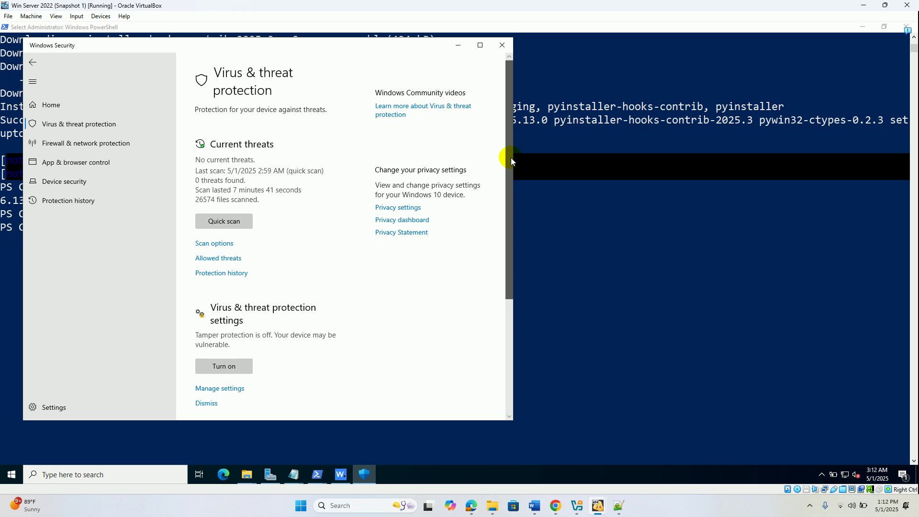
{"action": "left_click_drag", "start_coordinate": [510, 157], "coordinate": [500, 256]}
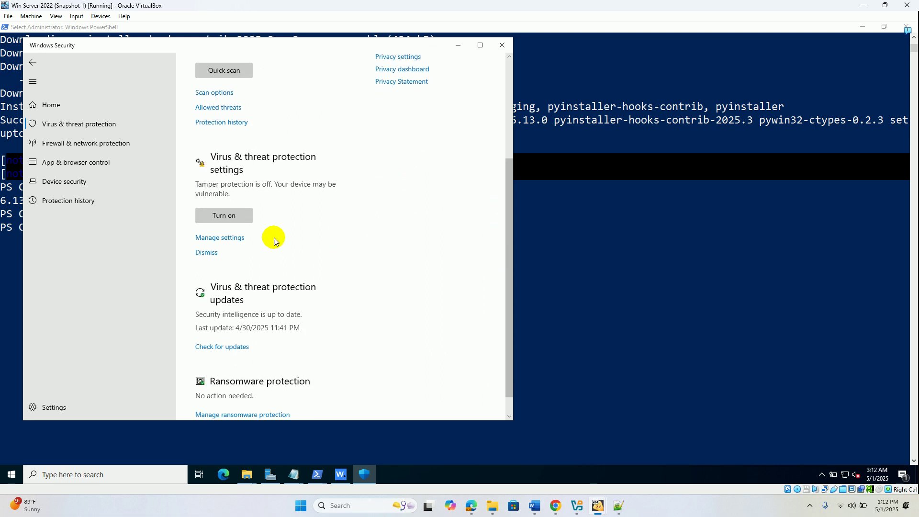
{"action": "left_click", "coordinate": [232, 237]}
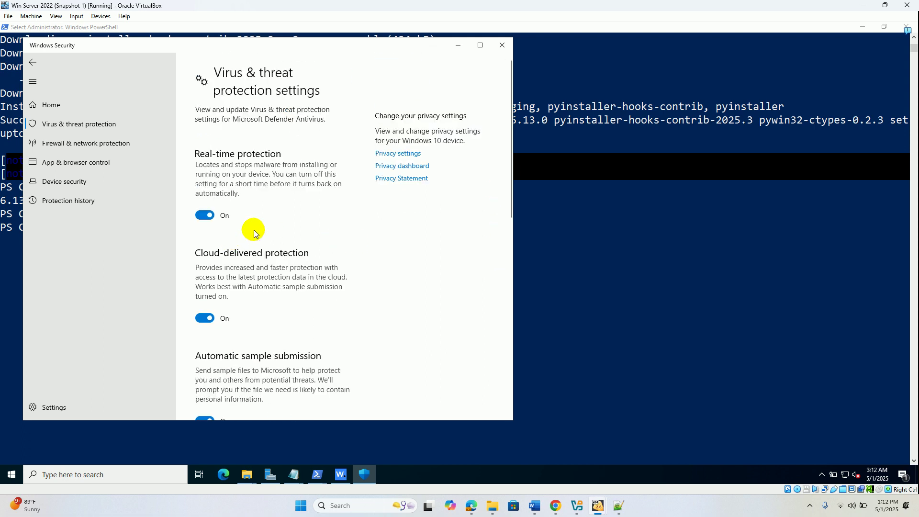
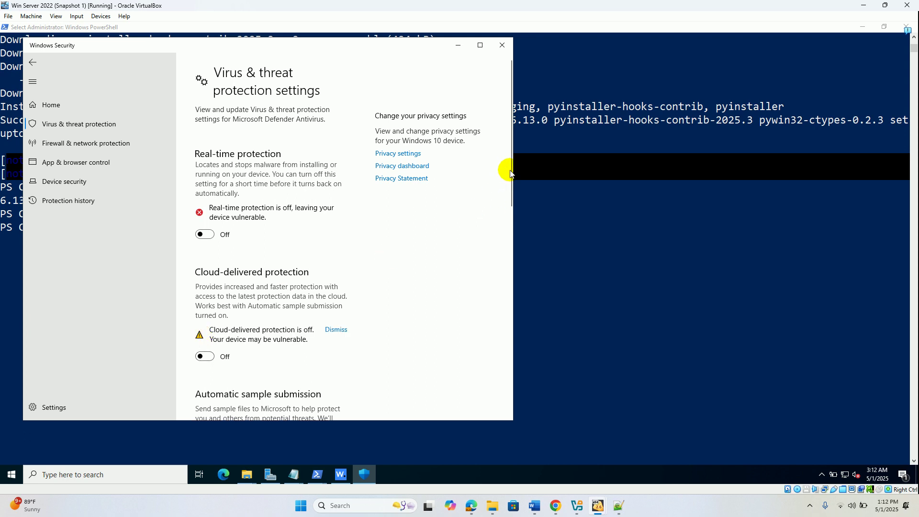
- Switch Automatic sample submission to Off in the Virus & threat protection settings
{"action": "left_click_drag", "start_coordinate": [511, 168], "coordinate": [503, 235]}
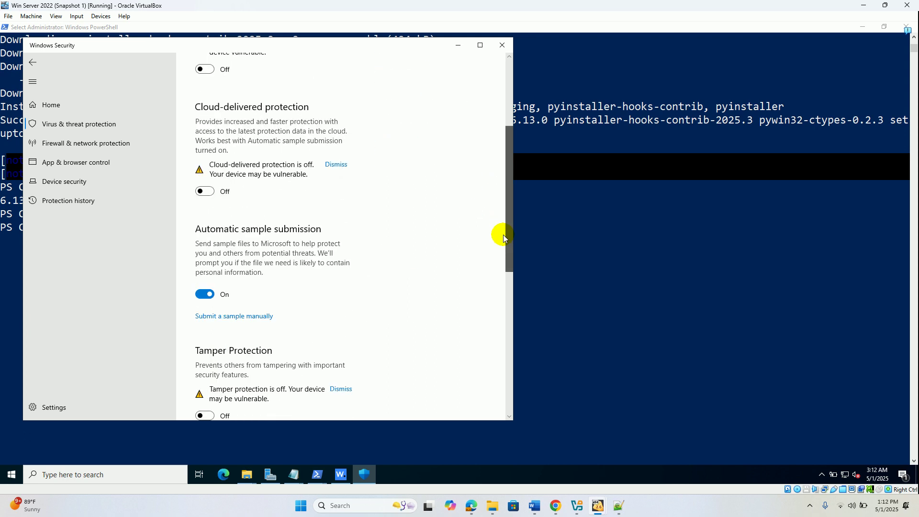
{"action": "left_click", "coordinate": [205, 294]}
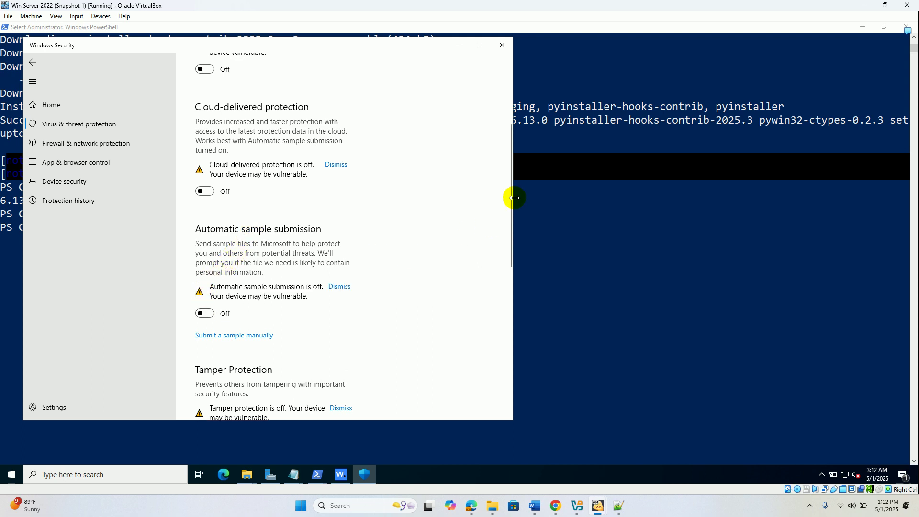
{"action": "left_click_drag", "start_coordinate": [506, 227], "coordinate": [506, 243]}
{"action": "scroll", "coordinate": [506, 240], "scroll_direction": "down", "scroll_amount": 4}
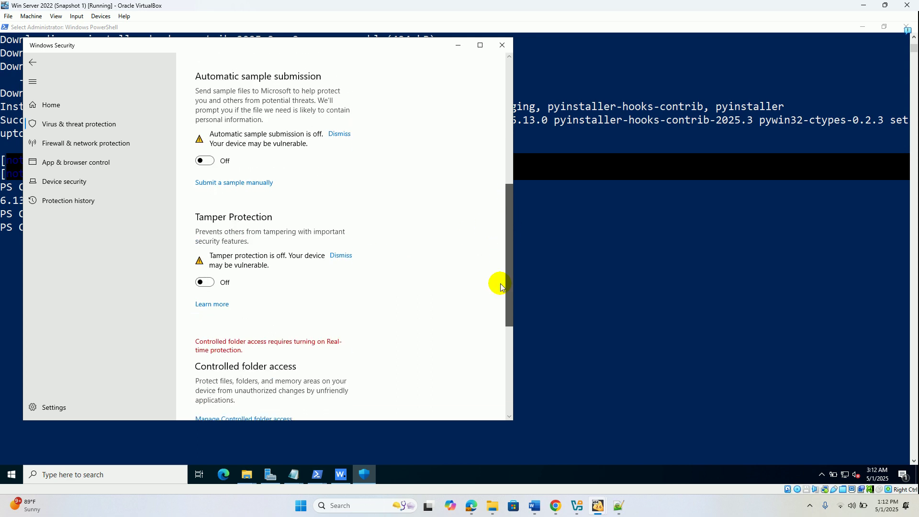
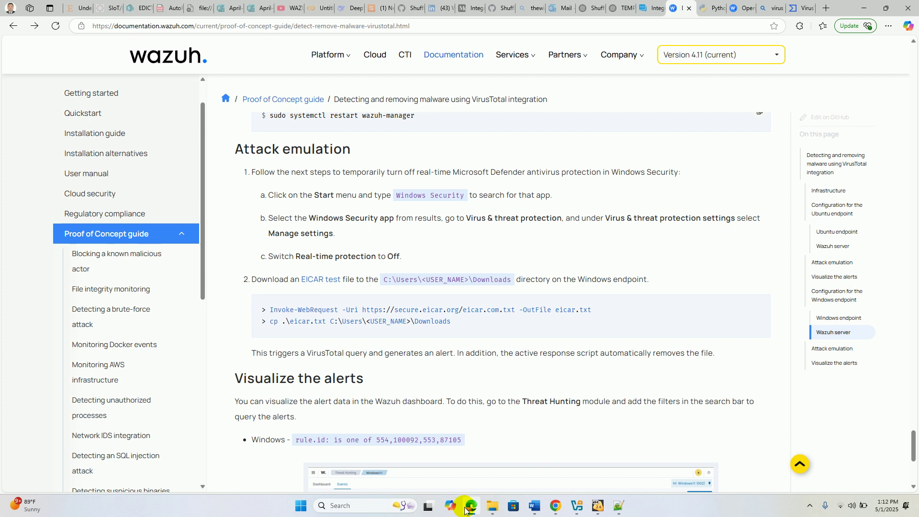
- Confirm real-time, cloud, sample submission and tamper protection are all Off, then close Windows Security
{"action": "left_click", "coordinate": [466, 507]}
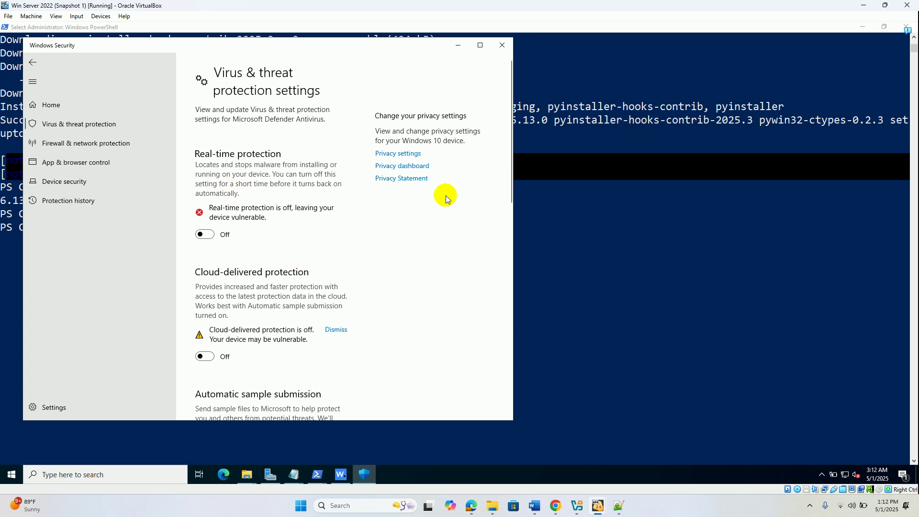
{"action": "left_click_drag", "start_coordinate": [511, 159], "coordinate": [511, 214]}
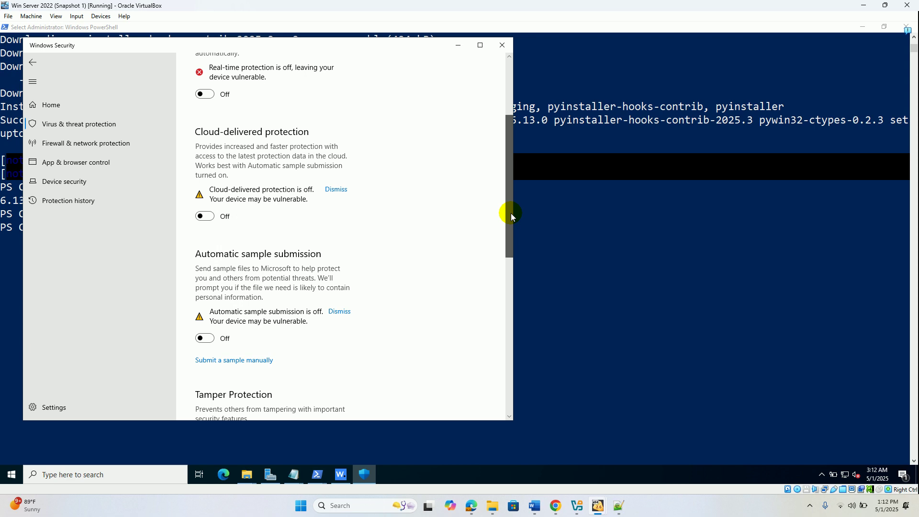
{"action": "left_click_drag", "start_coordinate": [510, 214], "coordinate": [491, 433]}
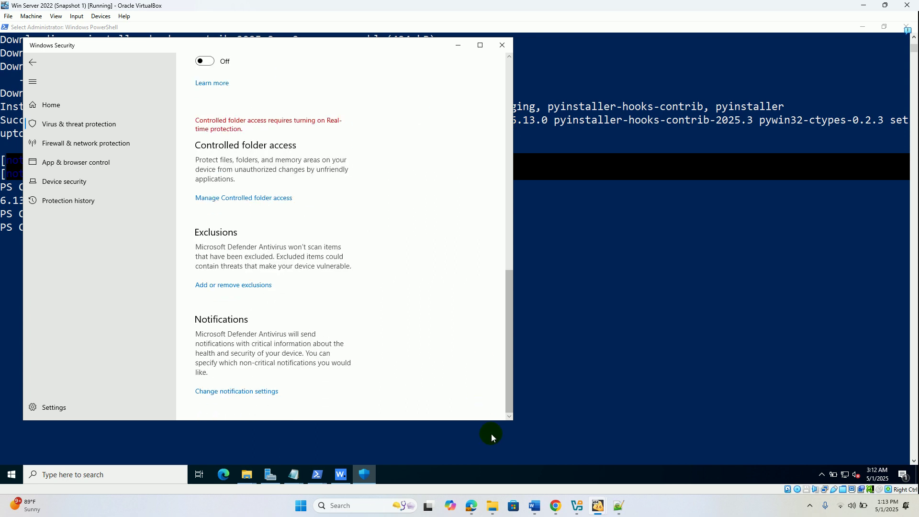
{"action": "left_click", "coordinate": [492, 50]}
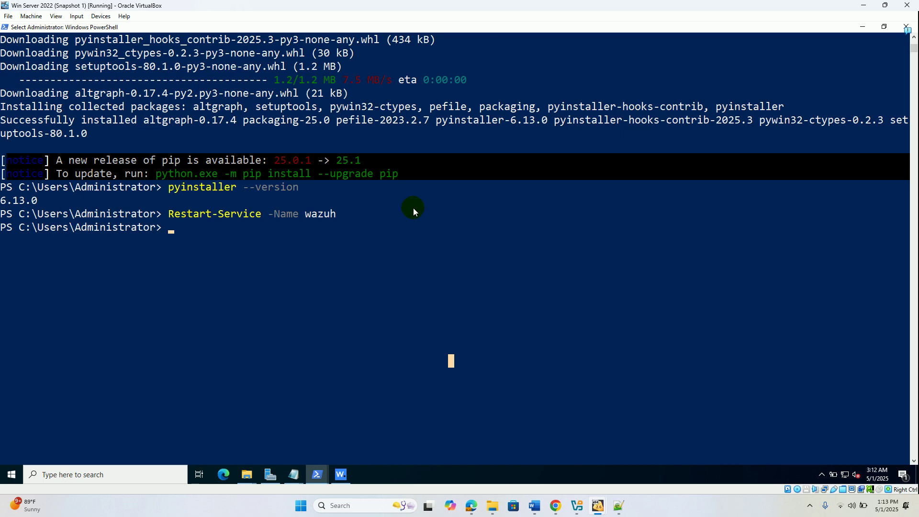
- Copy the EICAR test-file download commands from the Wazuh docs' Attack emulation section for the server's PowerShell
{"action": "left_click", "coordinate": [473, 507]}
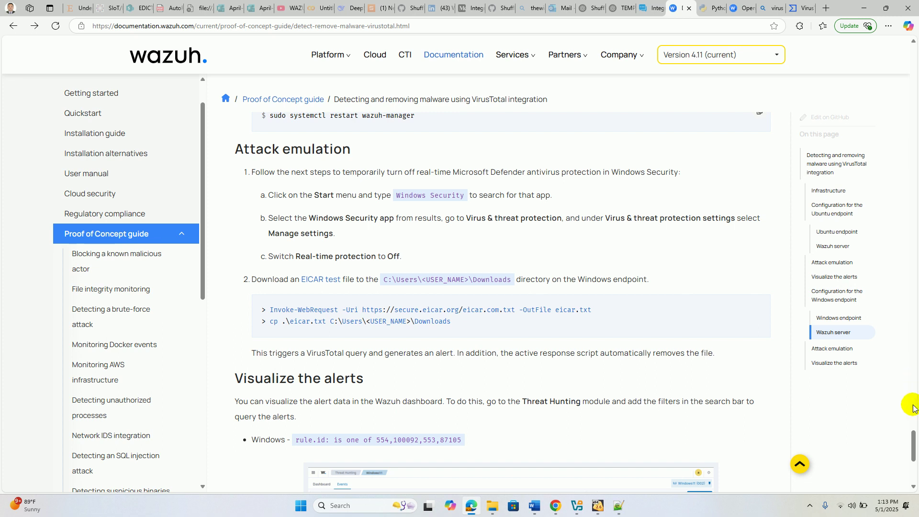
{"action": "left_click_drag", "start_coordinate": [913, 432], "coordinate": [913, 447]}
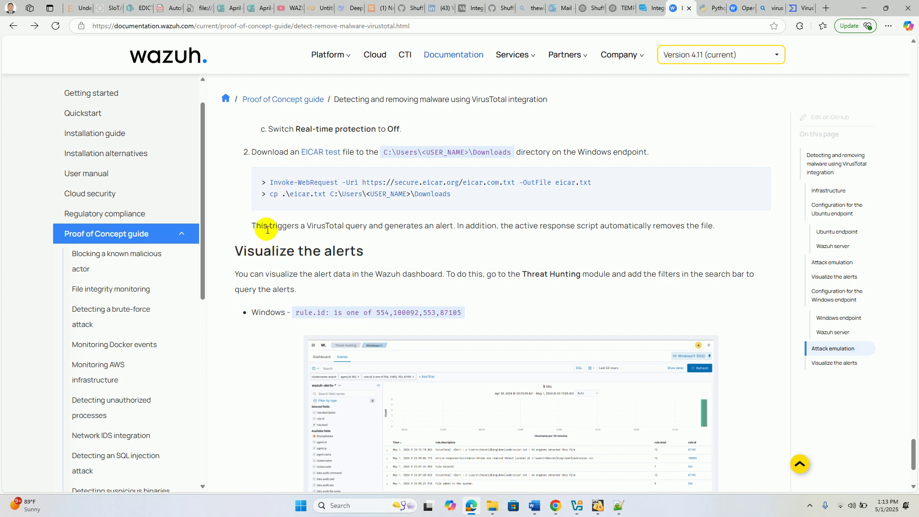
{"action": "left_click", "coordinate": [761, 178]}
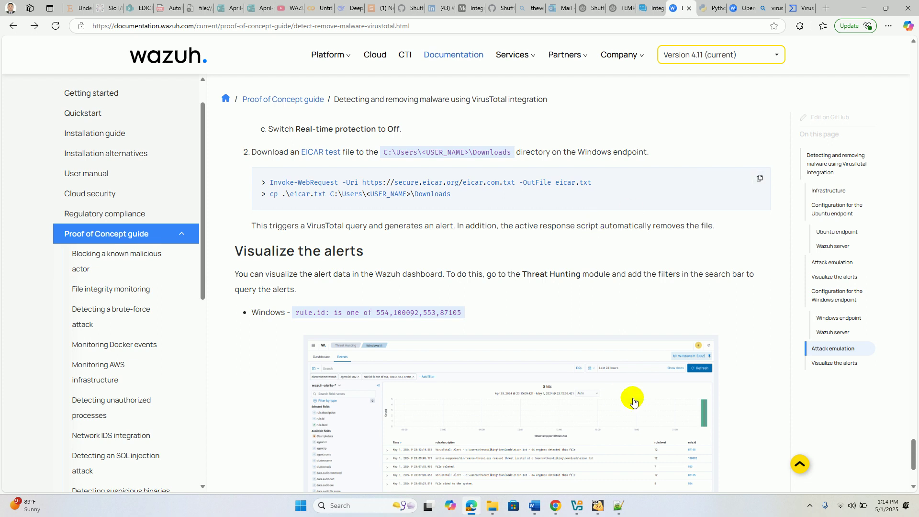
{"action": "mouse_move", "coordinate": [598, 505]}
{"action": "left_click", "coordinate": [700, 436]}
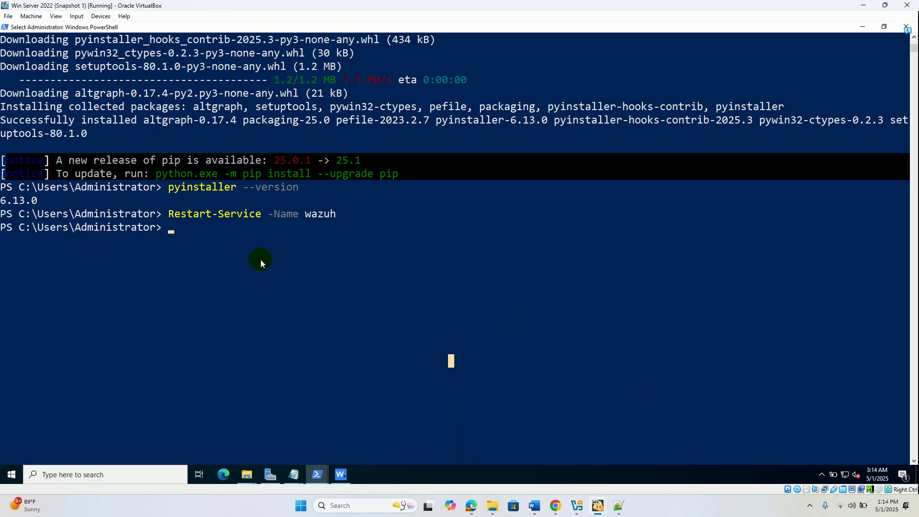
{"action": "key", "text": "Escape"}
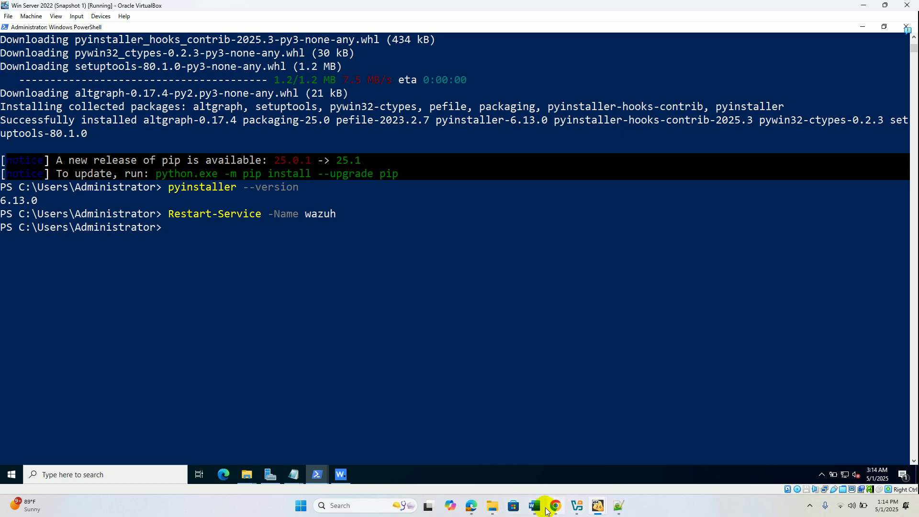
{"action": "left_click", "coordinate": [471, 505]}
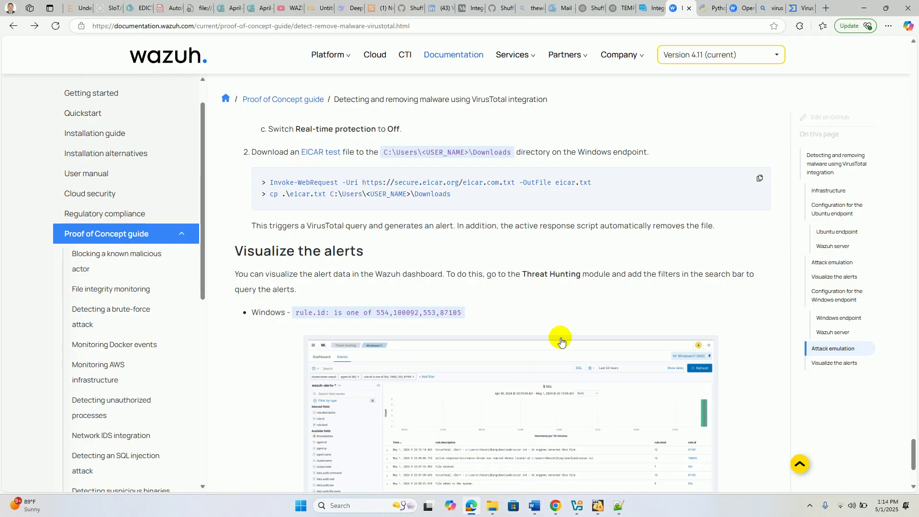
{"action": "left_click", "coordinate": [757, 177]}
{"action": "key", "text": "alt+Tab"}
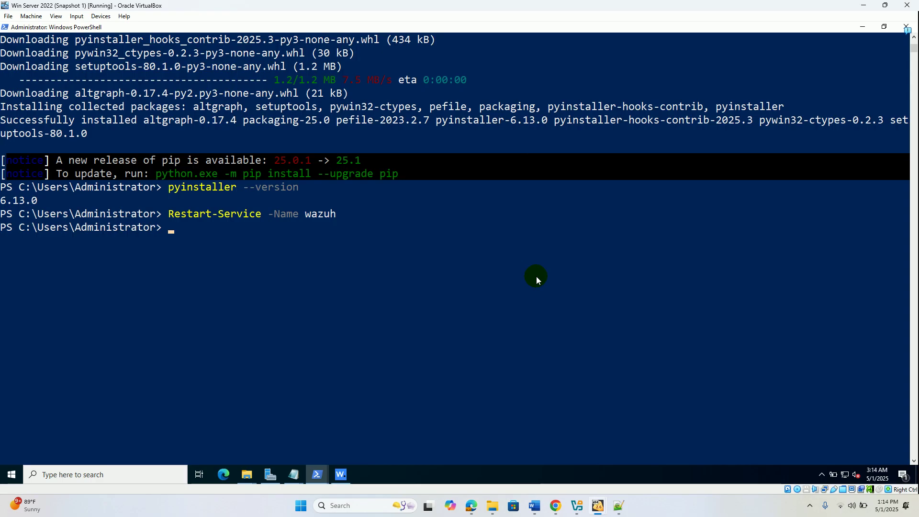
- Paste and run the EICAR download commands, then retarget the copy to C:\Users\Administrator\Downloads
{"action": "right_click", "coordinate": [380, 270]}
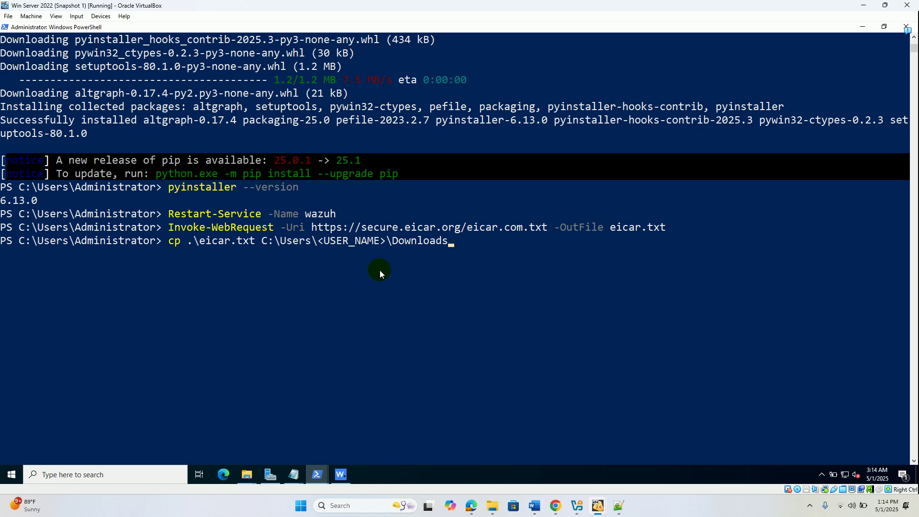
{"action": "key", "text": "Return"}
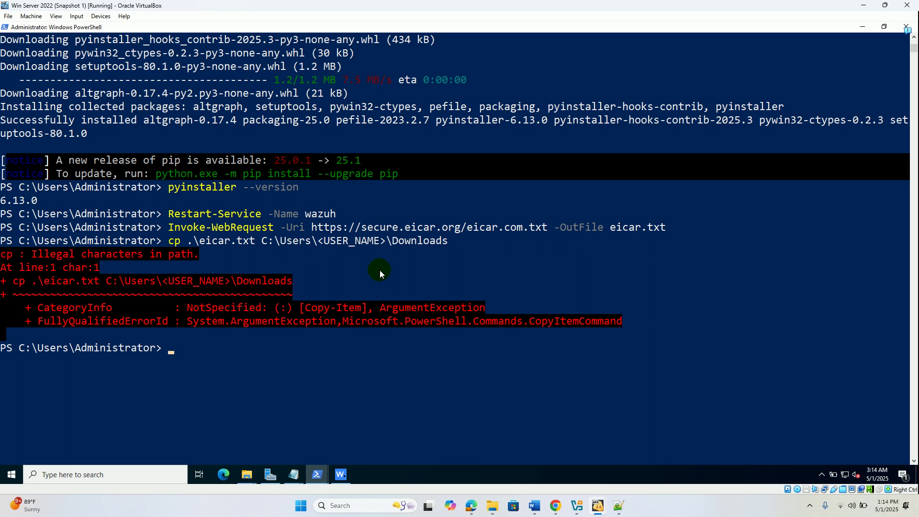
{"action": "key", "text": "Up"}
{"action": "key", "text": "Left"}
{"action": "key", "text": "Left"}
{"action": "key", "text": "Left"}
{"action": "key", "text": "Left"}
{"action": "key", "text": "Left"}
{"action": "key", "text": "Left"}
{"action": "key", "text": "Left"}
{"action": "key", "text": "Left"}
{"action": "key", "text": "Left"}
{"action": "key", "text": "Left"}
{"action": "key", "text": "Left"}
{"action": "key", "text": "Left"}
{"action": "key", "text": "Left"}
{"action": "key", "text": "Left"}
{"action": "key", "text": "Left"}
{"action": "key", "text": "Left"}
{"action": "key", "text": "Left"}
{"action": "key", "text": "Left"}
{"action": "key", "text": "Left"}
{"action": "key", "text": "Left"}
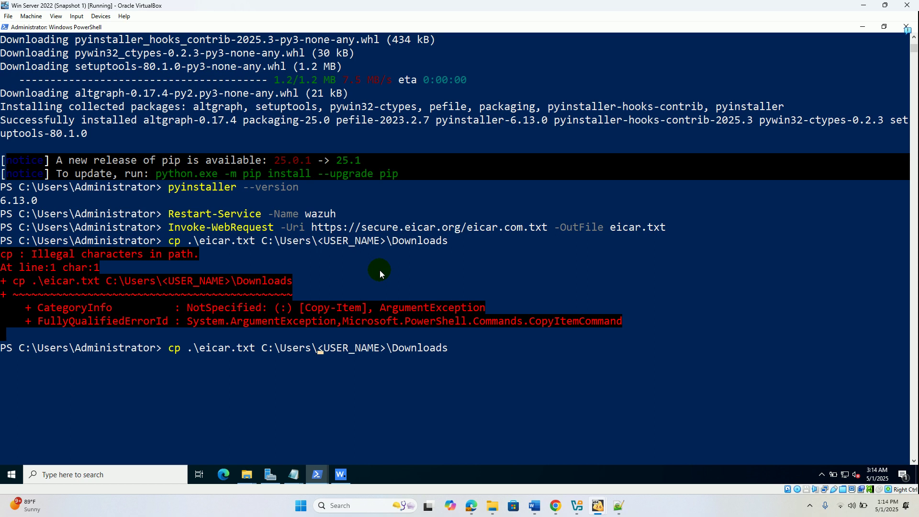
{"action": "key", "text": "Delete"}
{"action": "key", "text": "Delete"}
{"action": "key", "text": "Delete"}
{"action": "key", "text": "Delete"}
{"action": "key", "text": "Delete"}
{"action": "key", "text": "Delete"}
{"action": "key", "text": "Delete"}
{"action": "key", "text": "Delete"}
{"action": "key", "text": "Delete"}
{"action": "key", "text": "Delete"}
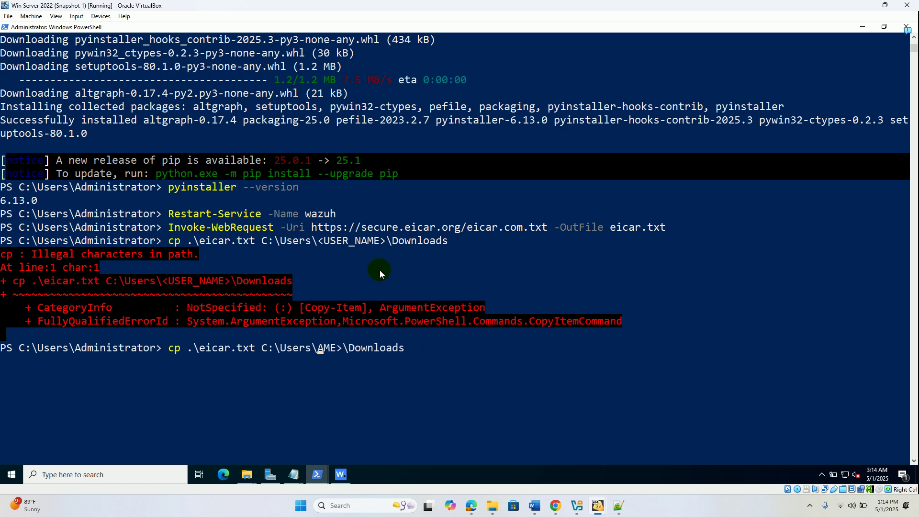
{"action": "key", "text": "Delete"}
{"action": "type", "text": "Adm"}
{"action": "type", "text": "inistrat"}
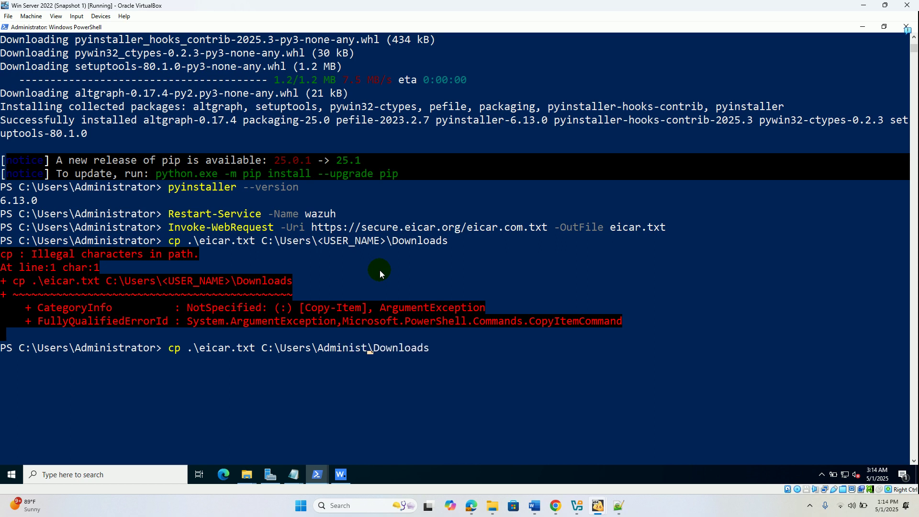
{"action": "type", "text": "or"}
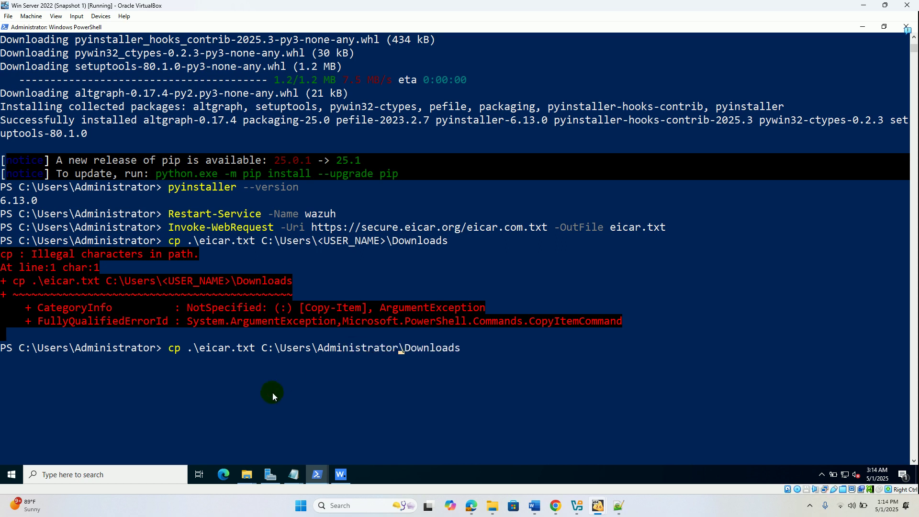
{"action": "left_click", "coordinate": [247, 475]}
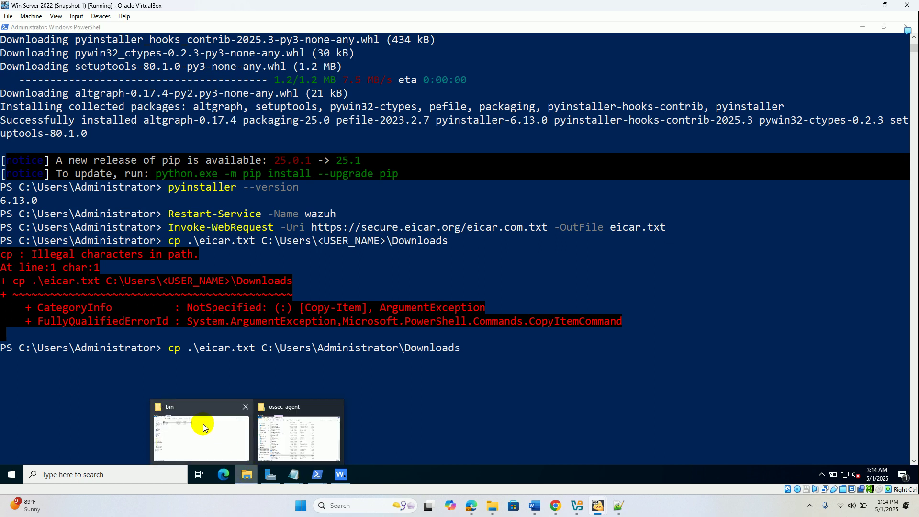
- Browse File Explorer to C:\Users\Administrator\Downloads and check its full path and installer files
{"action": "left_click", "coordinate": [204, 426]}
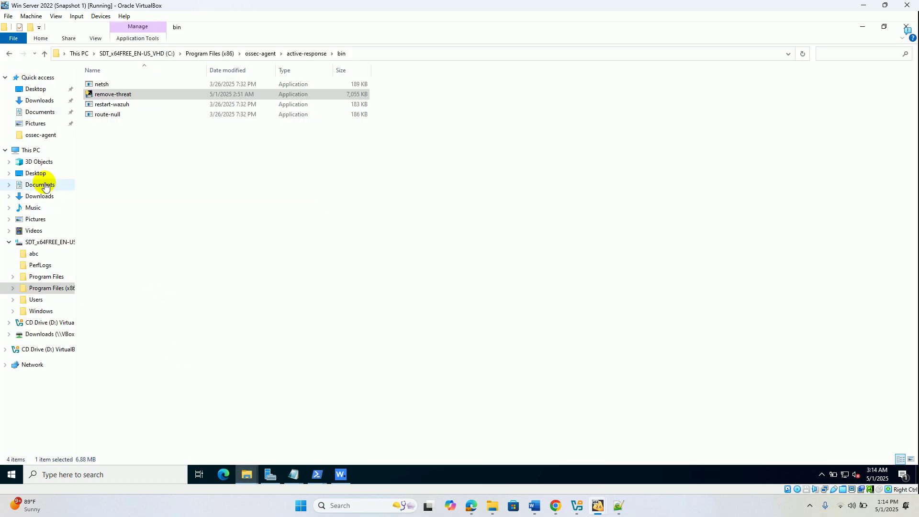
{"action": "left_click", "coordinate": [63, 243]}
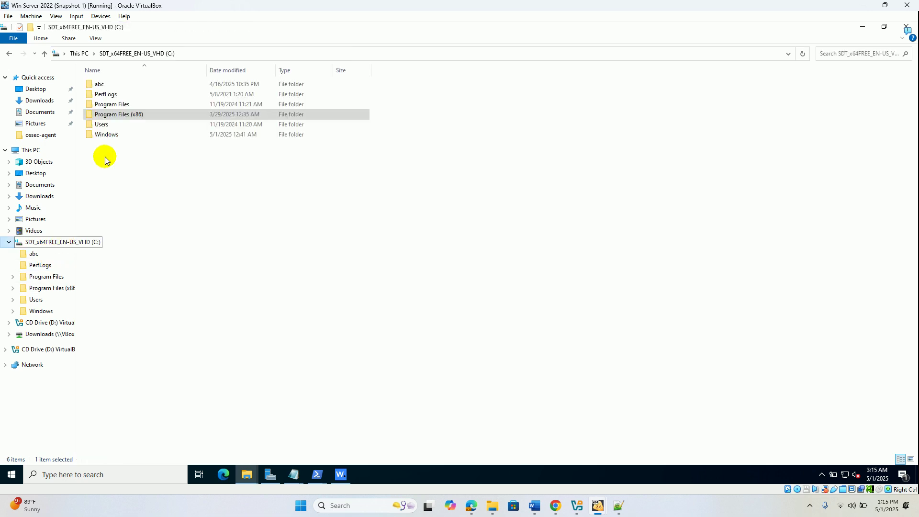
{"action": "double_click", "coordinate": [106, 127]}
{"action": "double_click", "coordinate": [112, 85]}
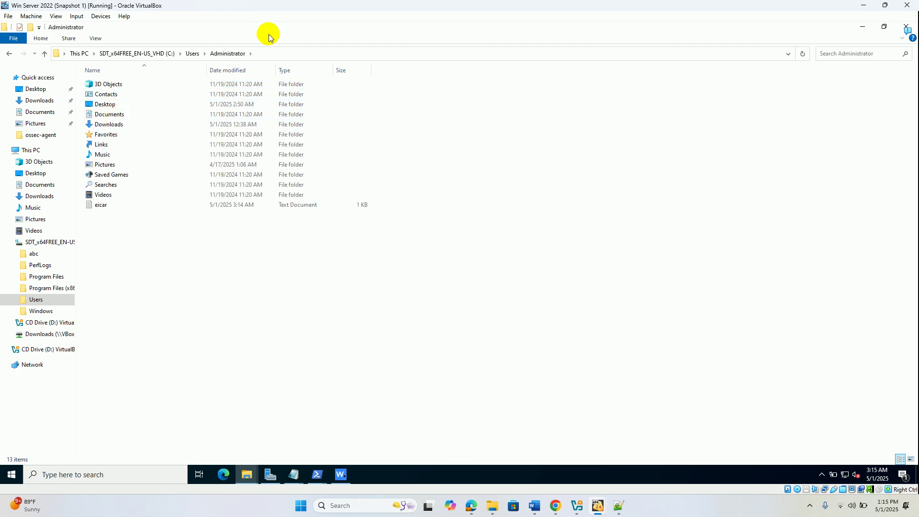
{"action": "double_click", "coordinate": [114, 125]}
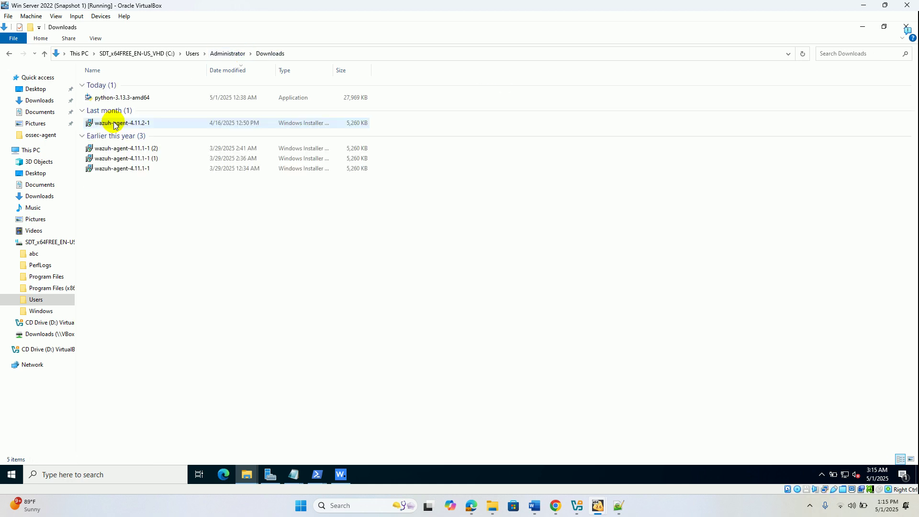
{"action": "left_click", "coordinate": [297, 50]}
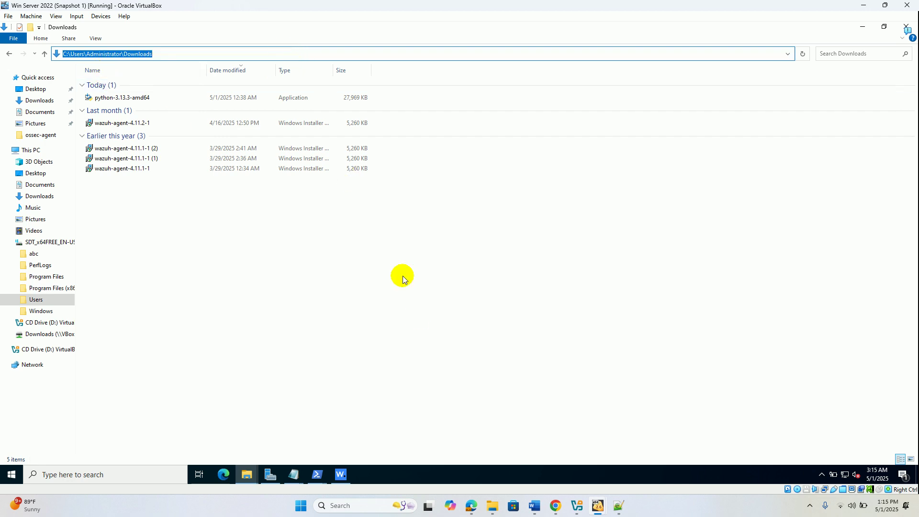
- Bring PowerShell with the corrected copy command back to the front
{"action": "left_click", "coordinate": [319, 473]}
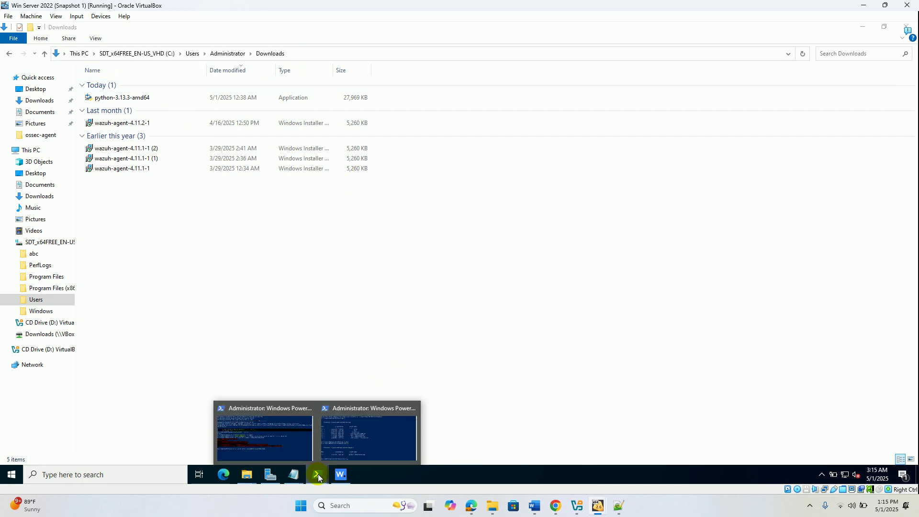
{"action": "left_click", "coordinate": [291, 432]}
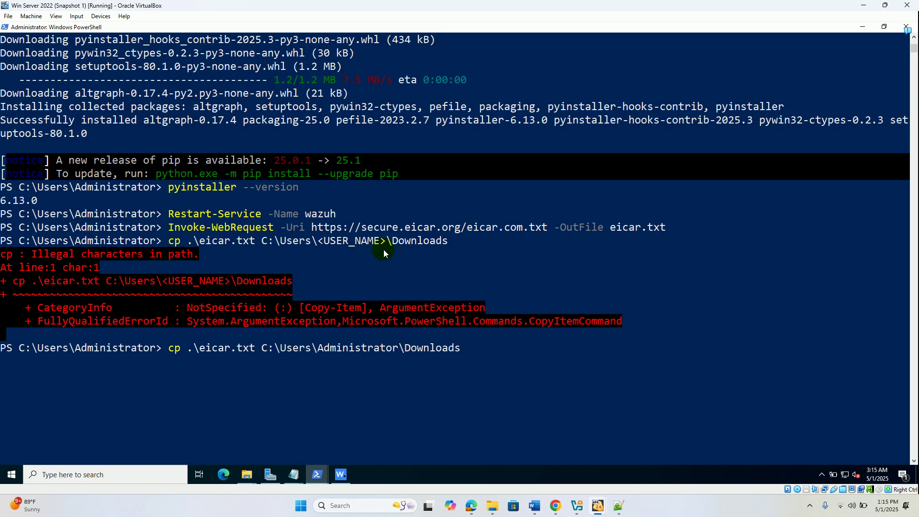
{"action": "key", "text": "alt+Tab"}
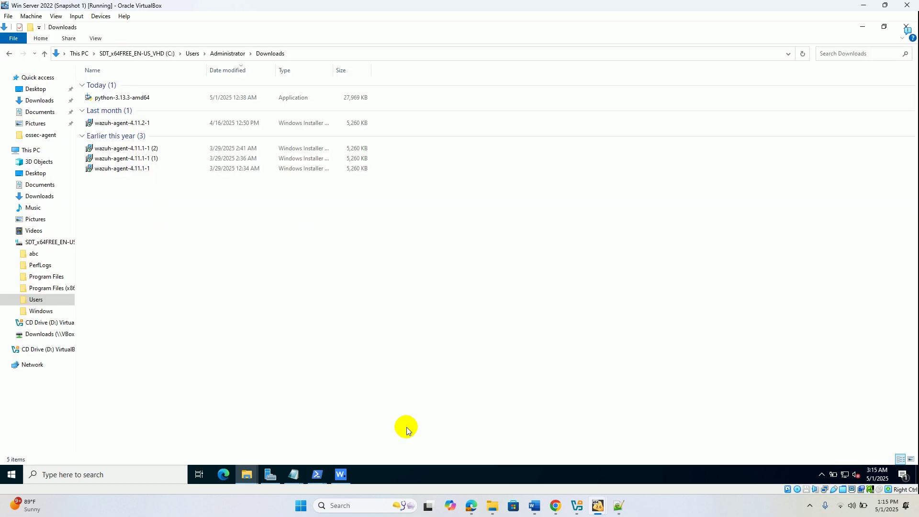
{"action": "key", "text": "alt+Tab"}
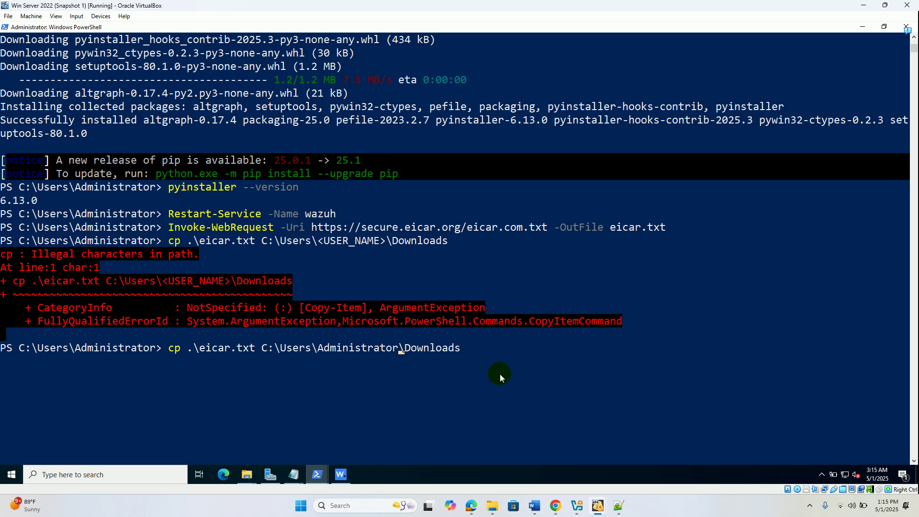
- Run the corrected command copying eicar.txt into the Administrator's Downloads, then return to the Wazuh docs
{"action": "key", "text": "Right"}
{"action": "key", "text": "Right"}
{"action": "key", "text": "Right"}
{"action": "key", "text": "Right"}
{"action": "key", "text": "Right"}
{"action": "key", "text": "Right"}
{"action": "key", "text": "Right"}
{"action": "key", "text": "Right"}
{"action": "key", "text": "Right"}
{"action": "key", "text": "Right"}
{"action": "key", "text": "Return"}
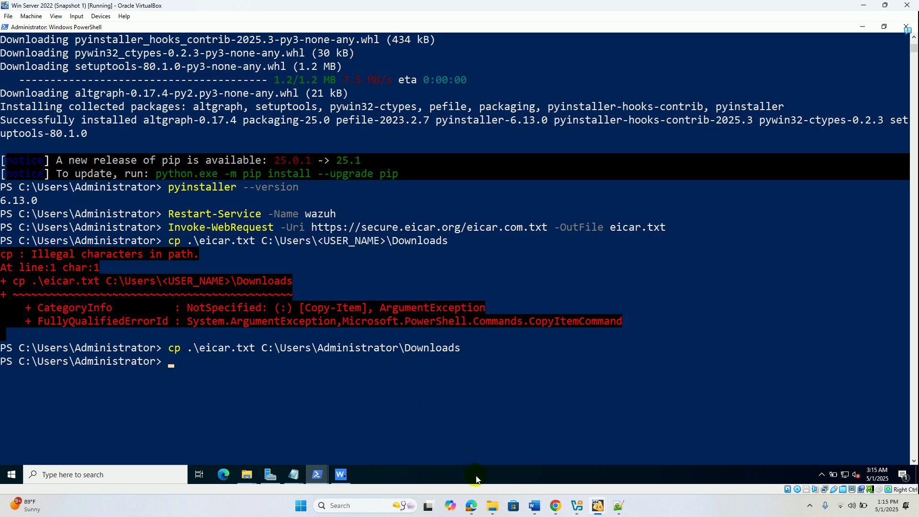
{"action": "left_click", "coordinate": [473, 507]}
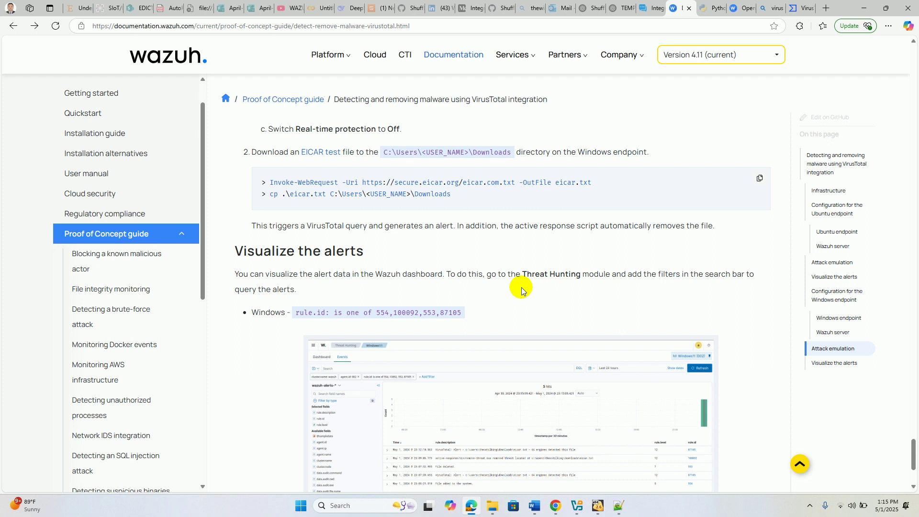
- Bring up the Wazuh dashboard page in the Bodhi Linux VM
{"action": "scroll", "coordinate": [522, 291], "scroll_direction": "down", "scroll_amount": 1}
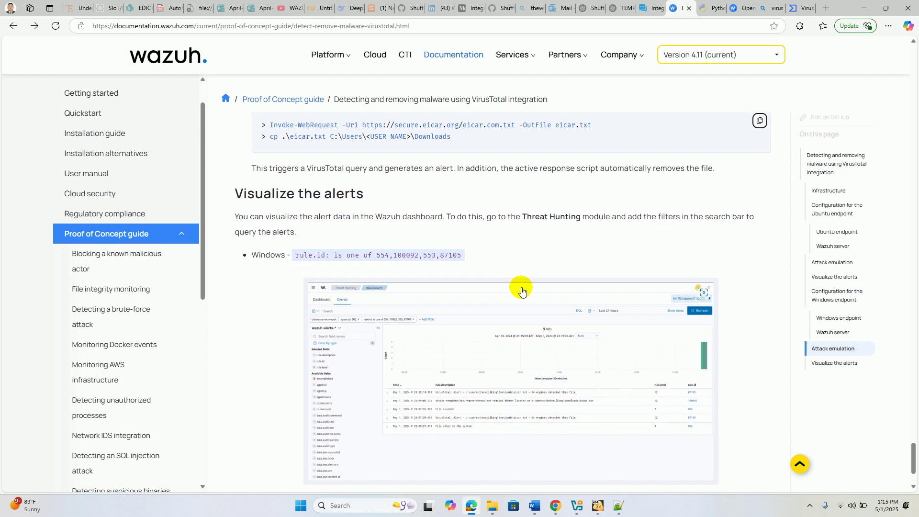
{"action": "scroll", "coordinate": [521, 291], "scroll_direction": "down", "scroll_amount": 1}
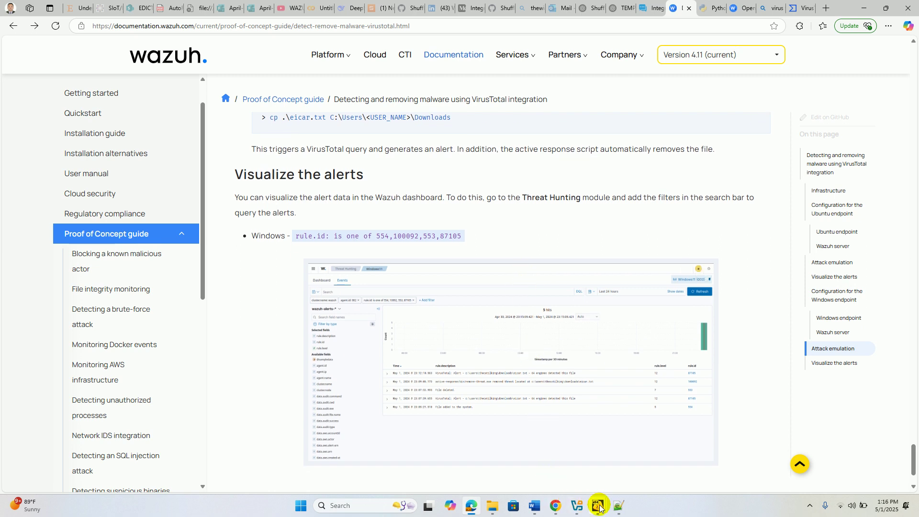
{"action": "mouse_move", "coordinate": [600, 508]}
{"action": "left_click", "coordinate": [569, 455]}
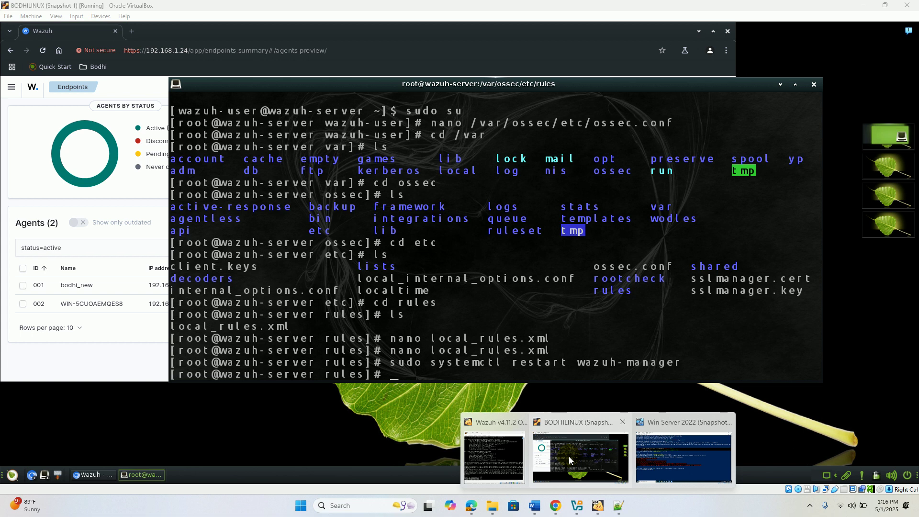
{"action": "left_click", "coordinate": [92, 244]}
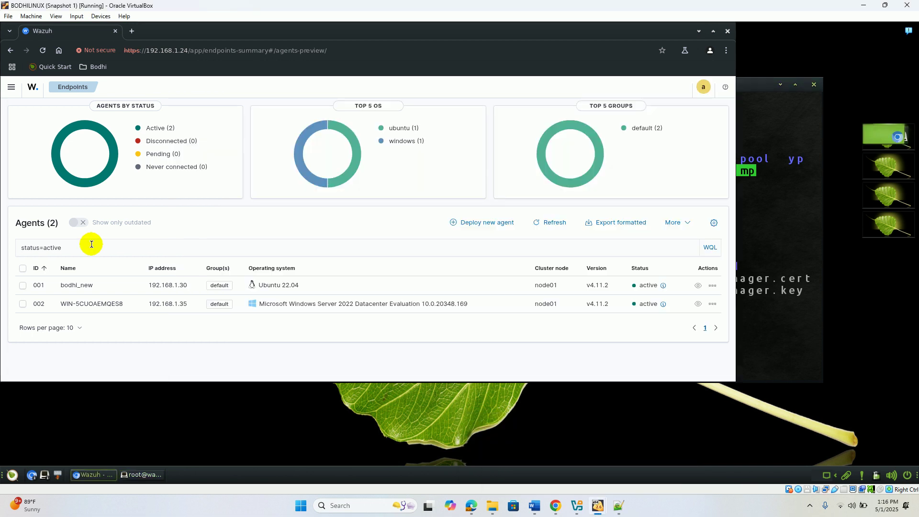
{"action": "left_click", "coordinate": [3, 233]}
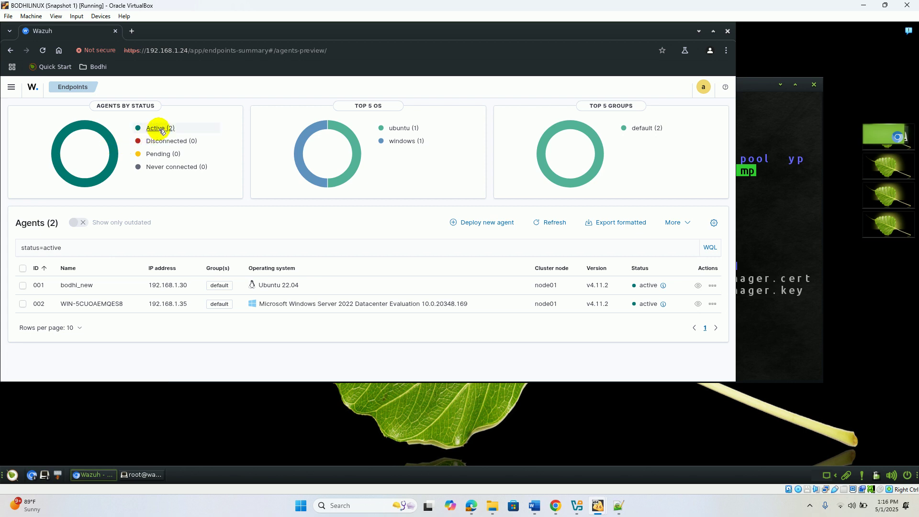
- Reload the Wazuh dashboard and sign in with the admin account and its password
{"action": "left_click", "coordinate": [45, 51]}
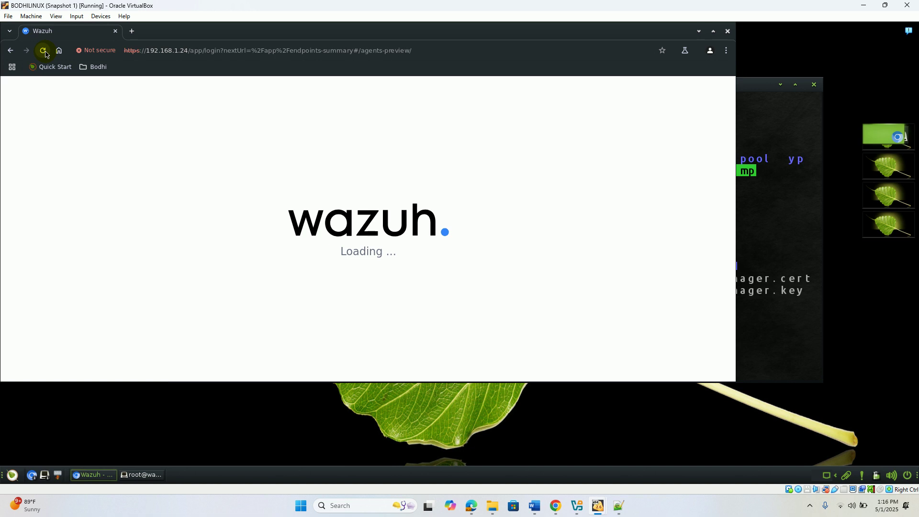
{"action": "left_click", "coordinate": [43, 51]}
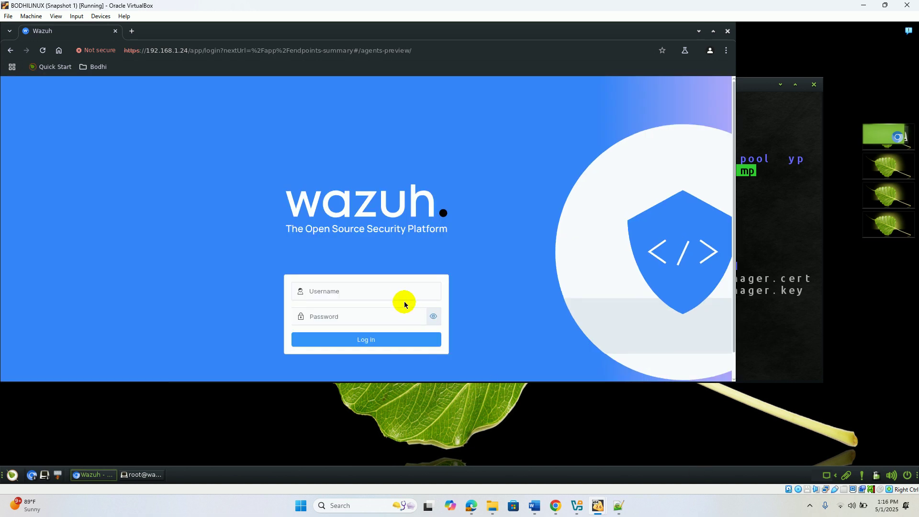
{"action": "left_click", "coordinate": [403, 294]}
{"action": "type", "text": "admin"}
{"action": "key", "text": "Tab"}
{"action": "type", "text": "••••"}
{"action": "key", "text": "Return"}
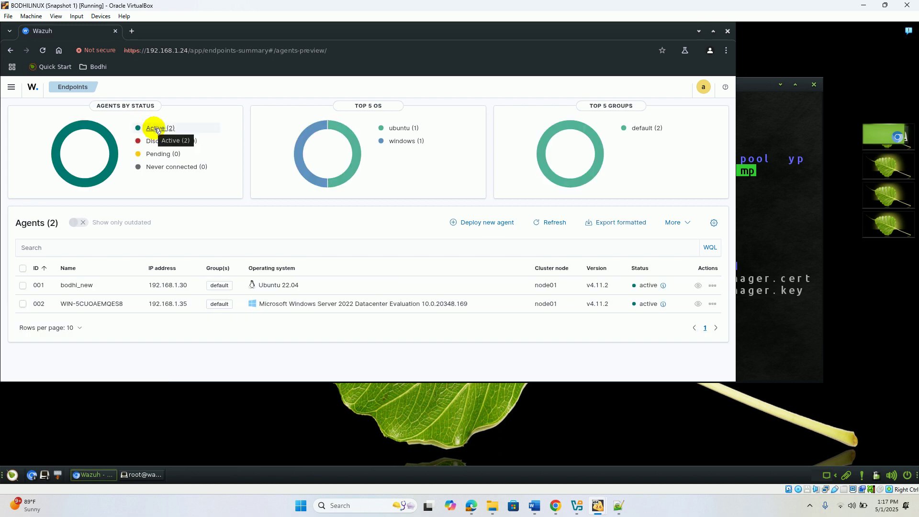
- Filter to active agents, open agent WIN-5CUOAEMQES8, and show its Threat Hunting dashboard
{"action": "left_click", "coordinate": [157, 129]}
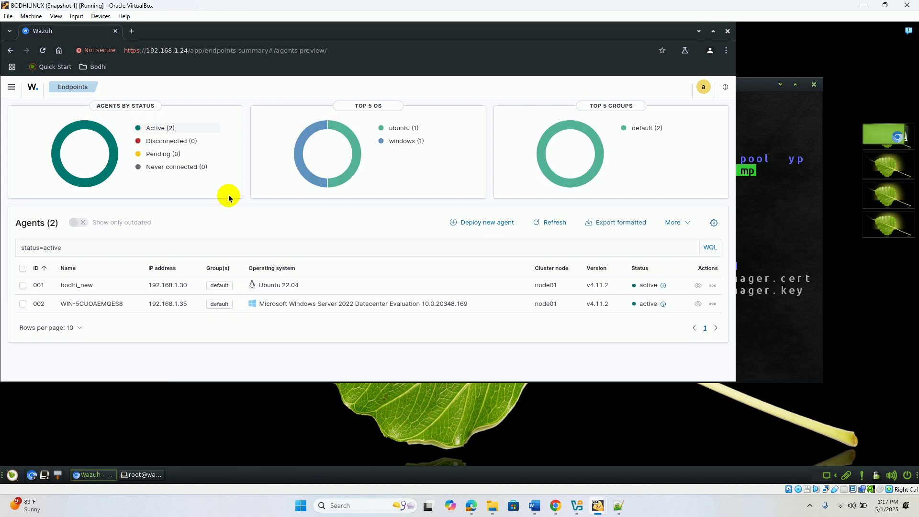
{"action": "left_click", "coordinate": [99, 309]}
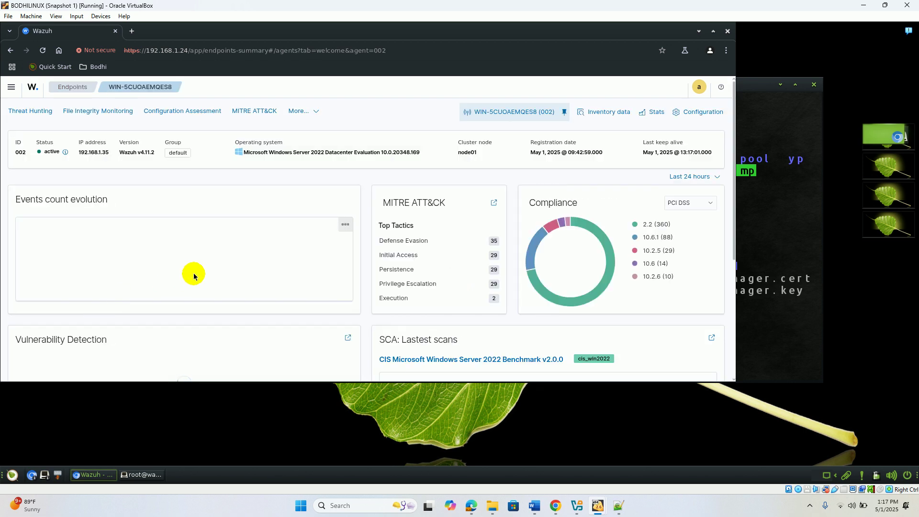
{"action": "left_click", "coordinate": [713, 32]}
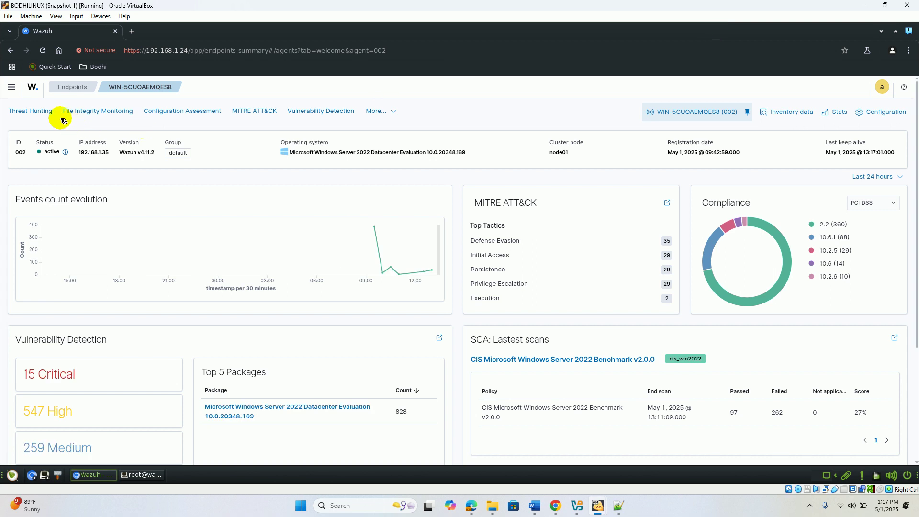
{"action": "left_click", "coordinate": [45, 115]}
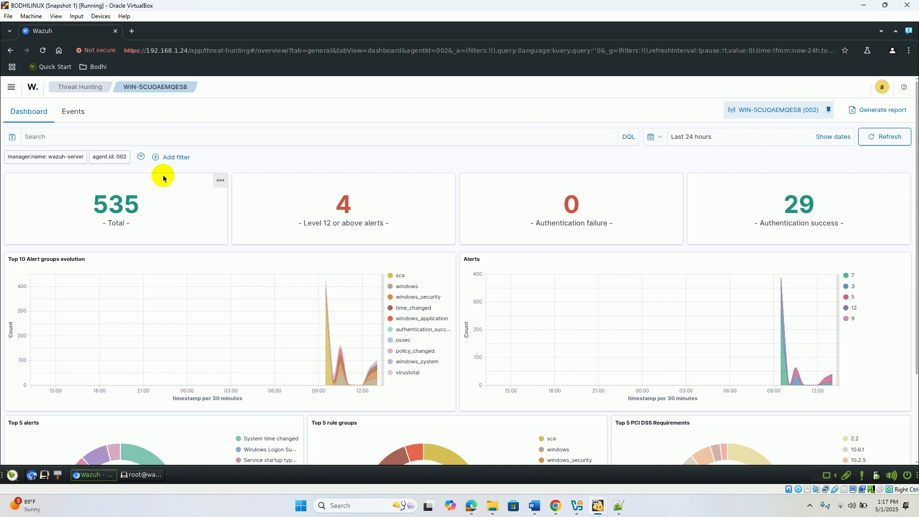
- Start adding a new filter on the Threat Hunting dashboard while consulting the VirusTotal docs
{"action": "left_click", "coordinate": [473, 511]}
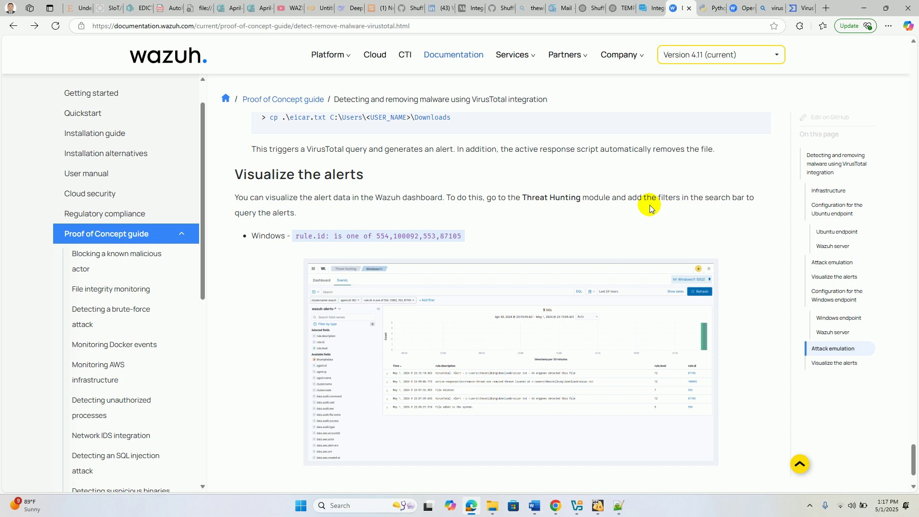
{"action": "key", "text": "alt+Tab"}
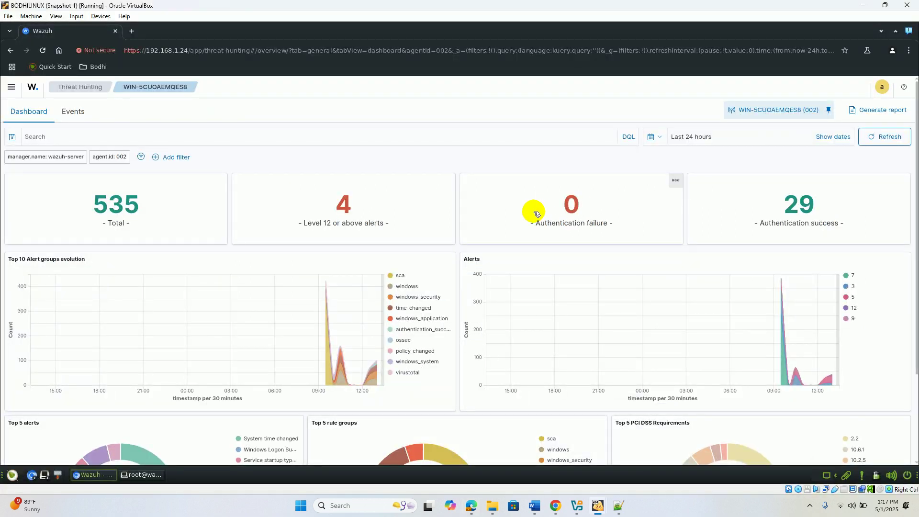
{"action": "left_click", "coordinate": [47, 139]}
{"action": "left_click", "coordinate": [171, 159]}
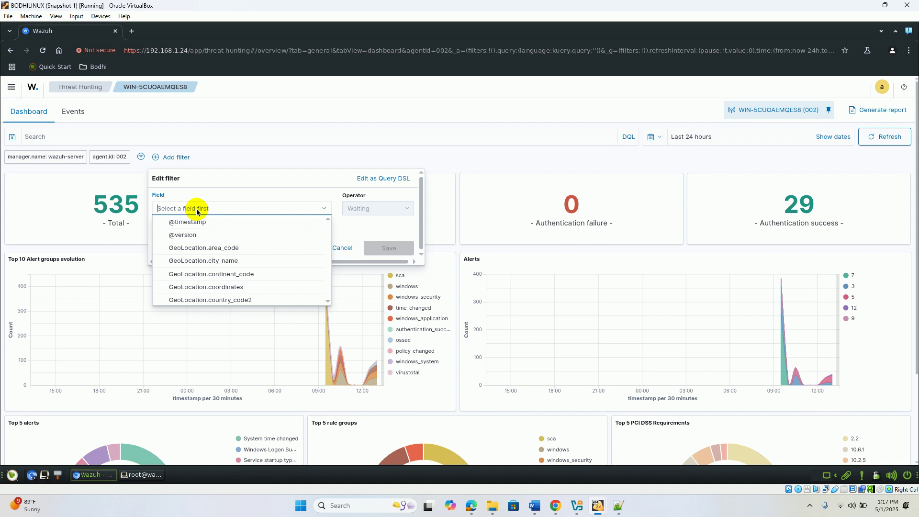
{"action": "key", "text": "alt+Tab"}
{"action": "key", "text": "alt+Tab"}
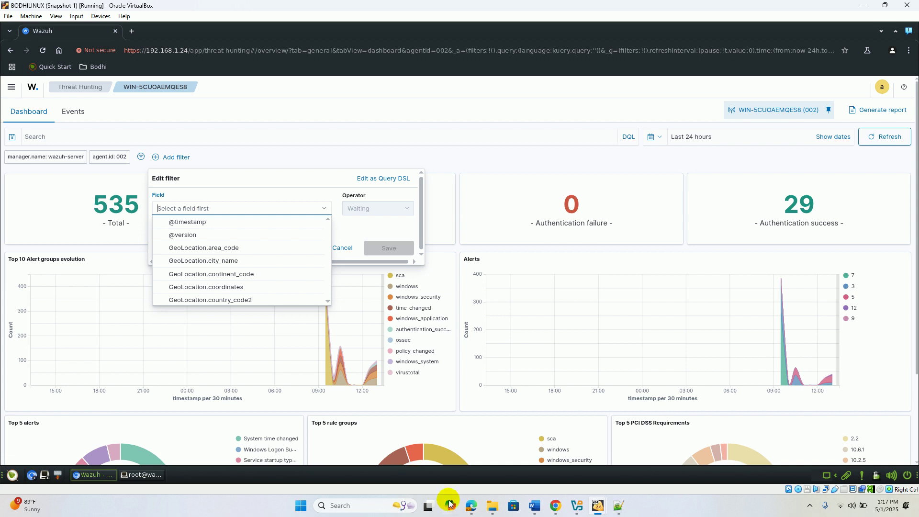
{"action": "left_click", "coordinate": [471, 507]}
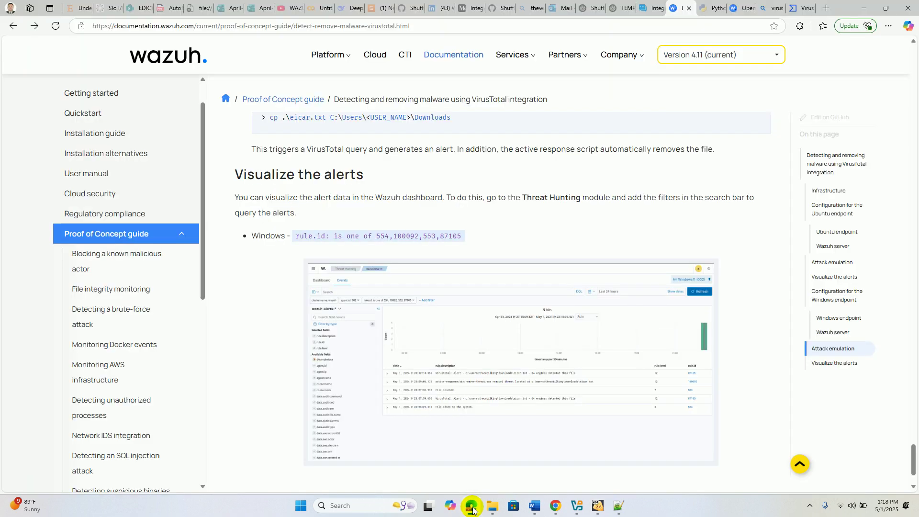
{"action": "left_click", "coordinate": [472, 509]}
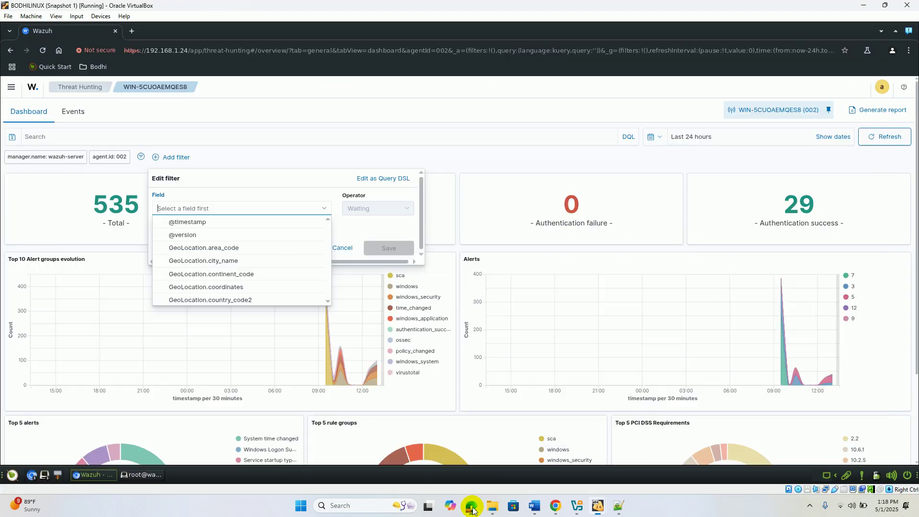
- Set the filter field to rule.id and its operator to 'is one of'
{"action": "type", "text": "is "}
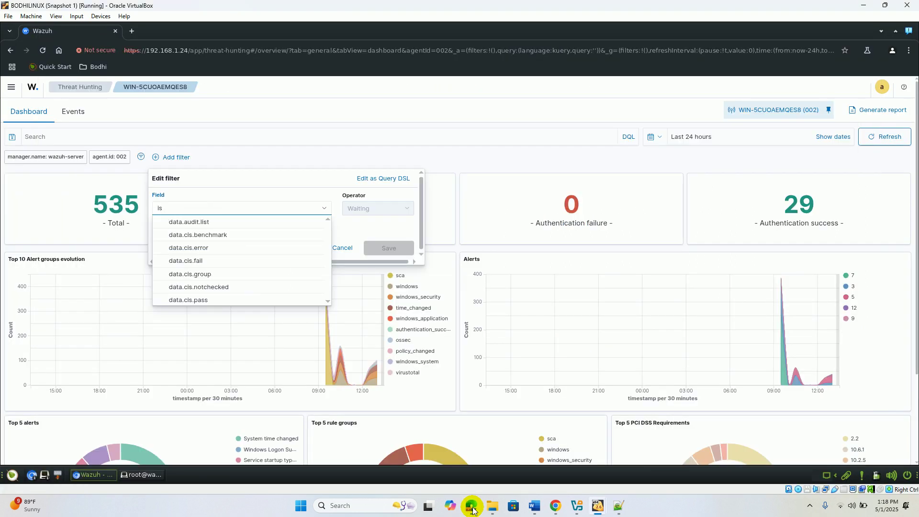
{"action": "type", "text": "one of"}
{"action": "key", "text": "BackSpace"}
{"action": "key", "text": "BackSpace"}
{"action": "key", "text": "BackSpace"}
{"action": "key", "text": "BackSpace"}
{"action": "key", "text": "BackSpace"}
{"action": "key", "text": "BackSpace"}
{"action": "key", "text": "BackSpace"}
{"action": "key", "text": "BackSpace"}
{"action": "key", "text": "BackSpace"}
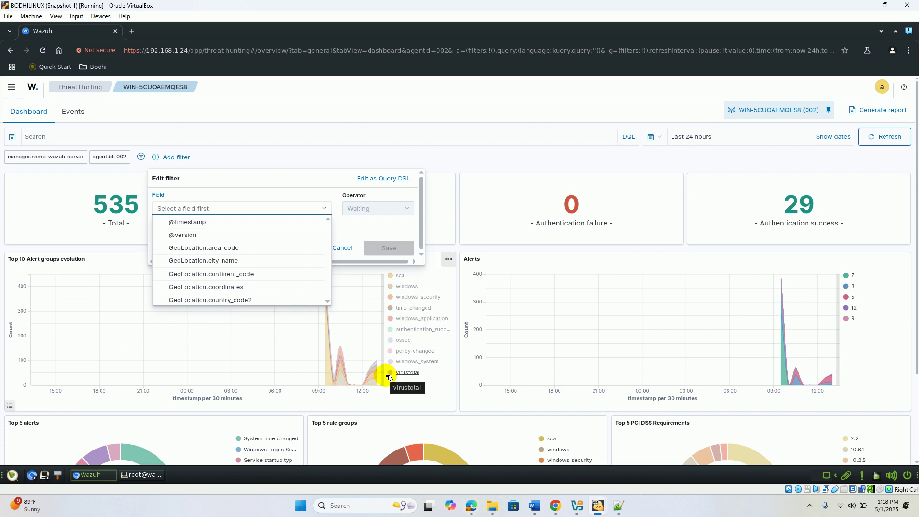
{"action": "type", "text": "ru"}
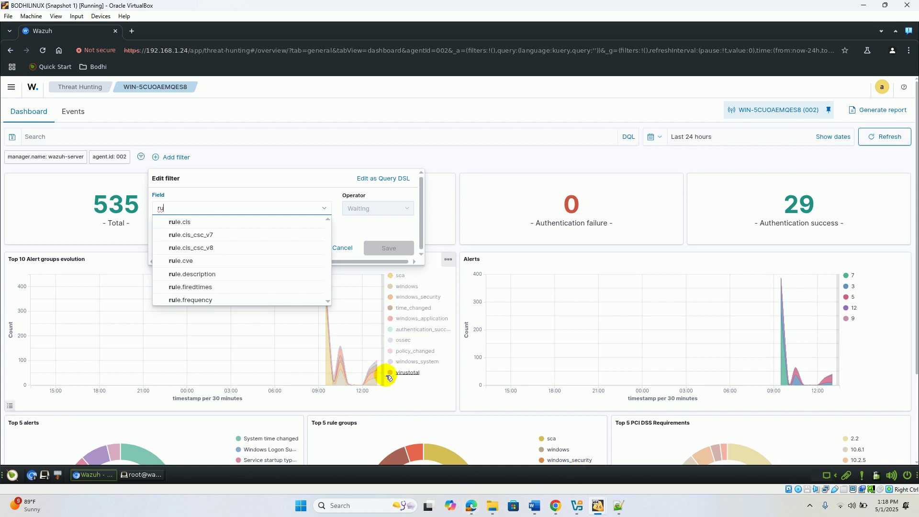
{"action": "type", "text": "le"}
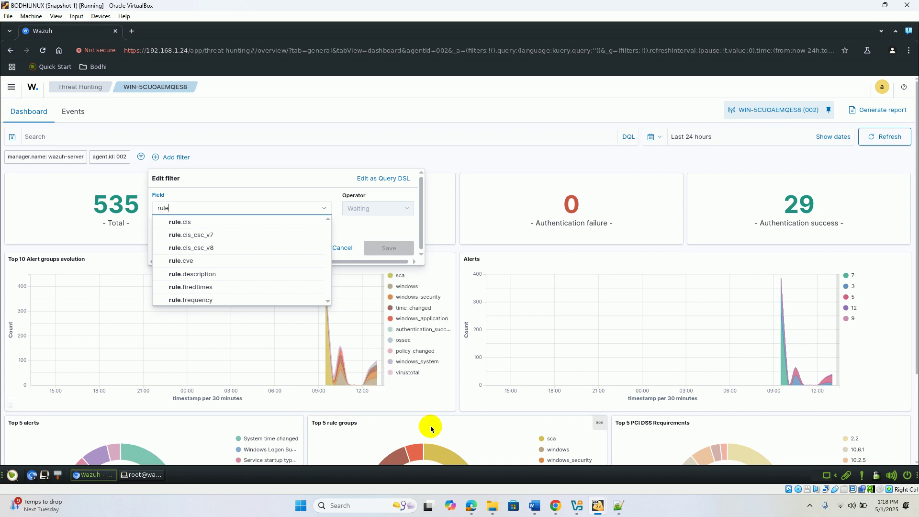
{"action": "left_click", "coordinate": [472, 508]}
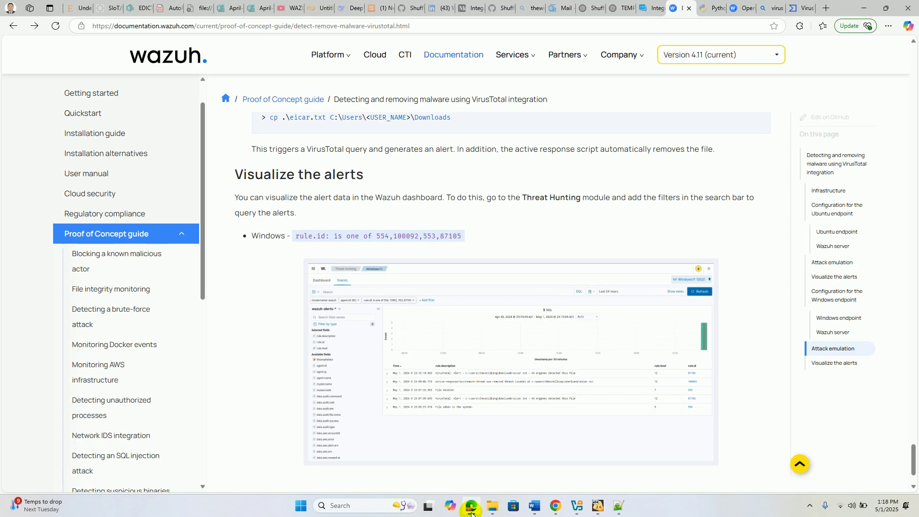
{"action": "left_click", "coordinate": [471, 510]}
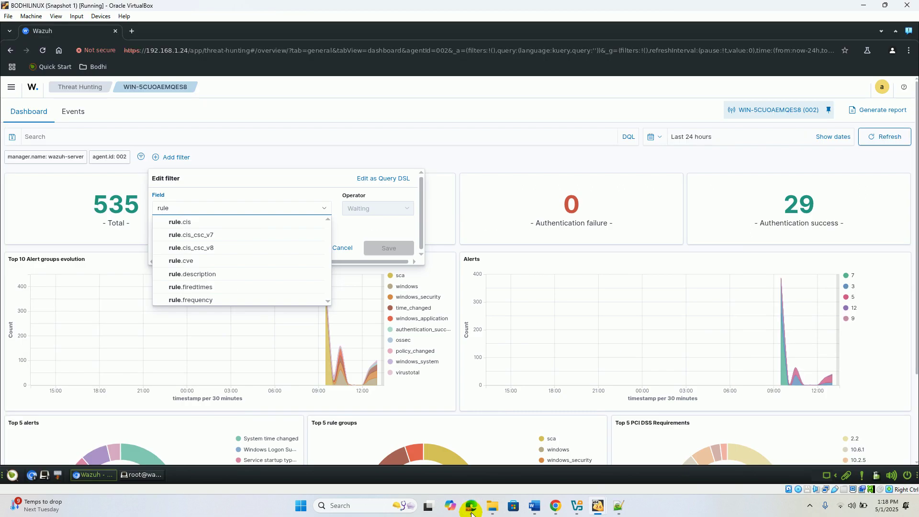
{"action": "type", "text": ".id"}
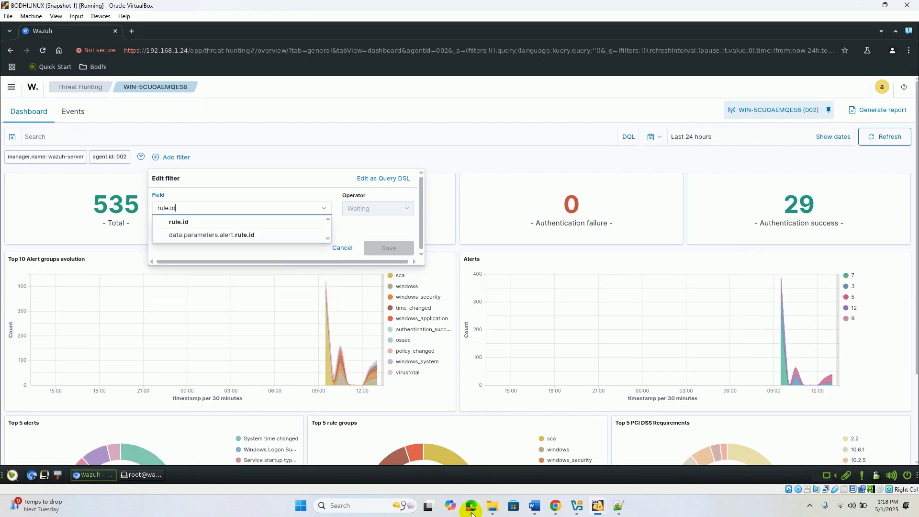
{"action": "left_click", "coordinate": [197, 225]}
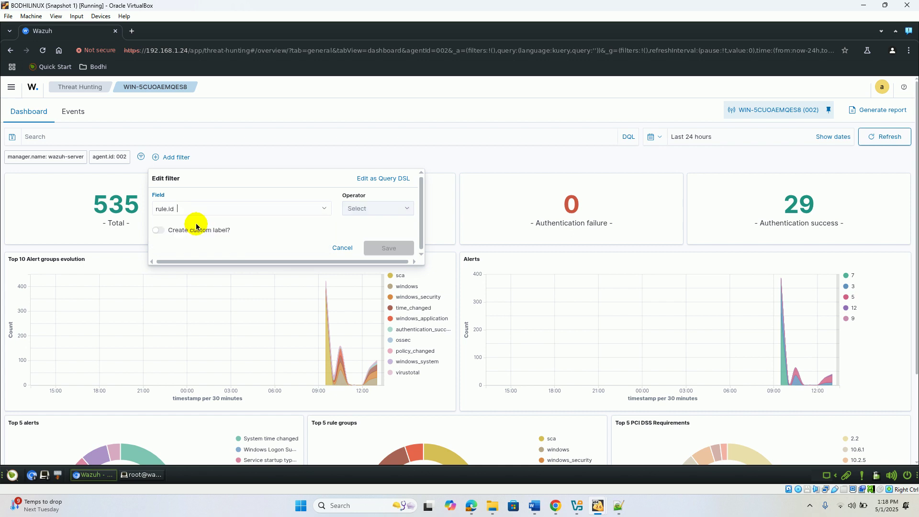
{"action": "left_click", "coordinate": [379, 210]}
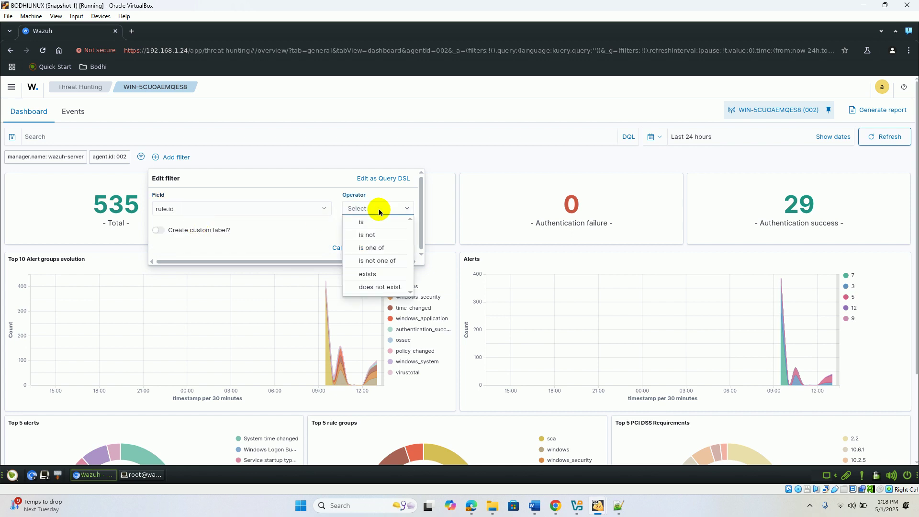
{"action": "left_click", "coordinate": [387, 251]}
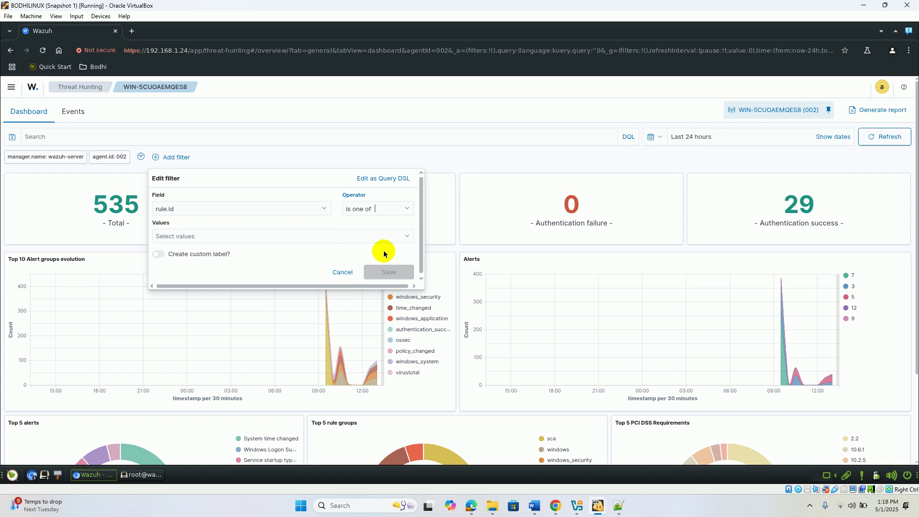
- Copy the rule IDs 554,100092,553,87105 from the VirusTotal integration documentation
{"action": "left_click", "coordinate": [294, 237]}
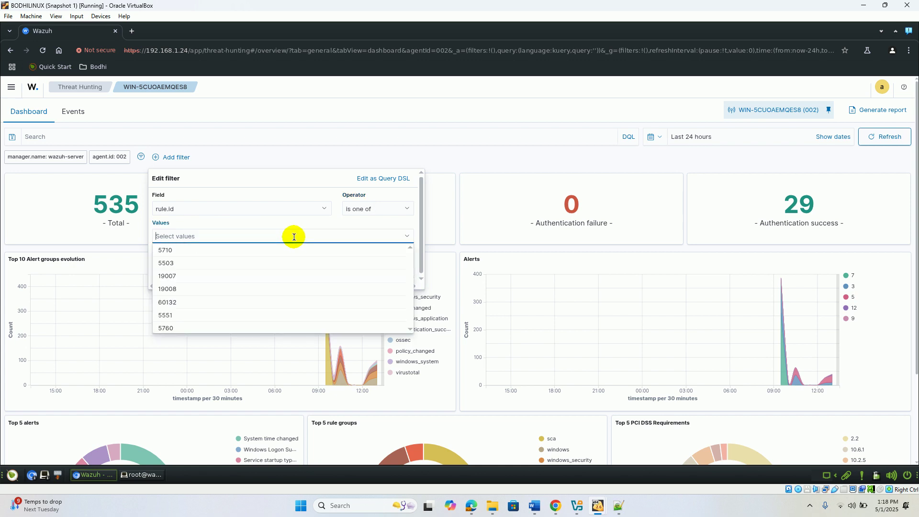
{"action": "left_click", "coordinate": [473, 510]}
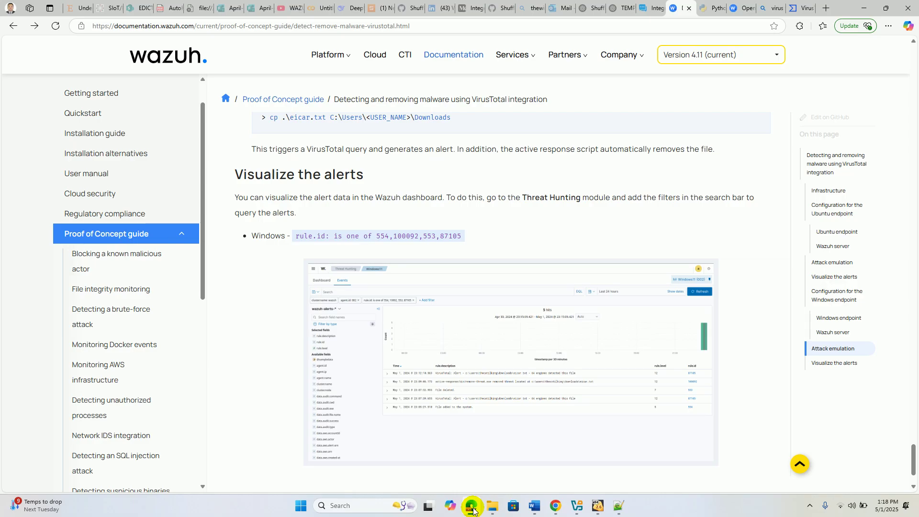
{"action": "left_click_drag", "start_coordinate": [377, 235], "coordinate": [473, 243]}
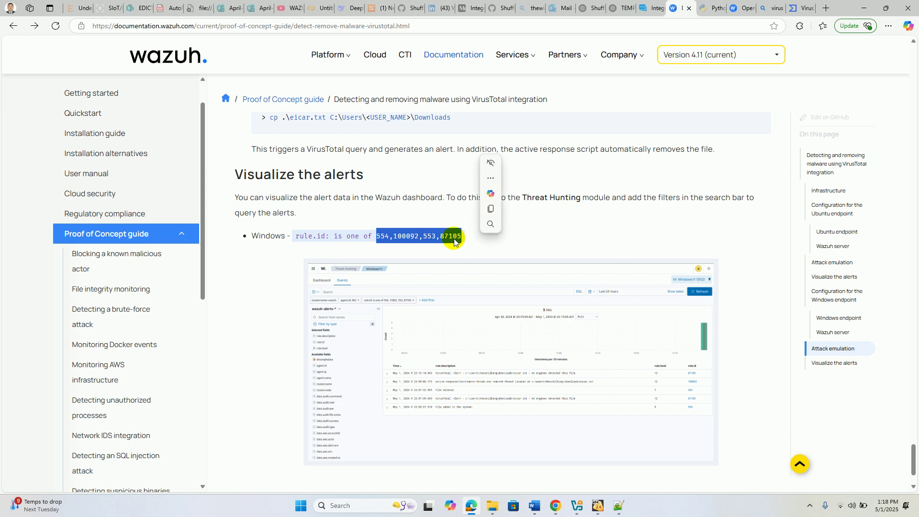
{"action": "right_click", "coordinate": [473, 243]}
{"action": "left_click", "coordinate": [473, 245]}
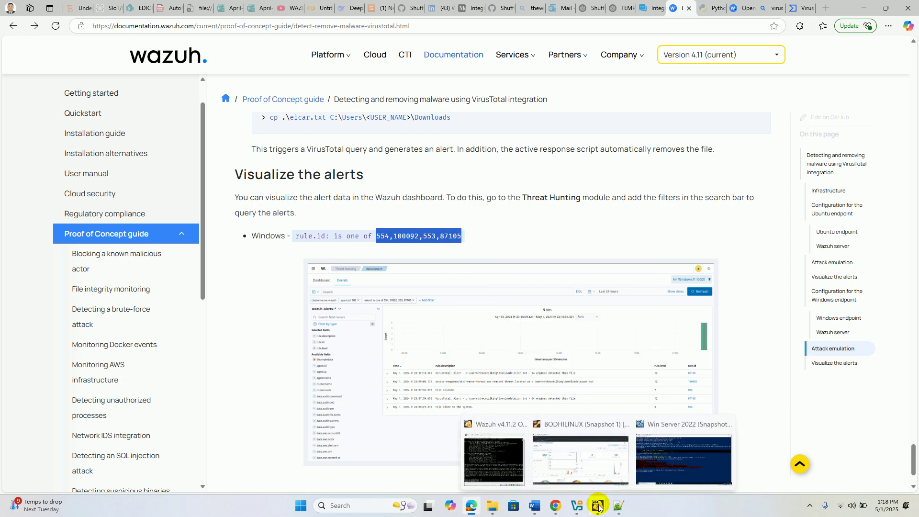
- Paste the copied IDs into the rule.id Values box, which keeps only 87105
{"action": "left_click", "coordinate": [573, 462]}
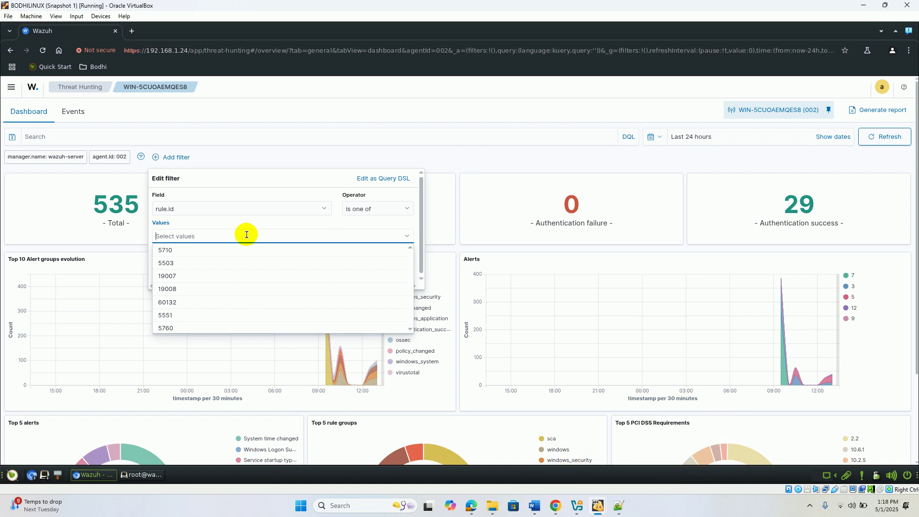
{"action": "key", "text": "ctrl+v"}
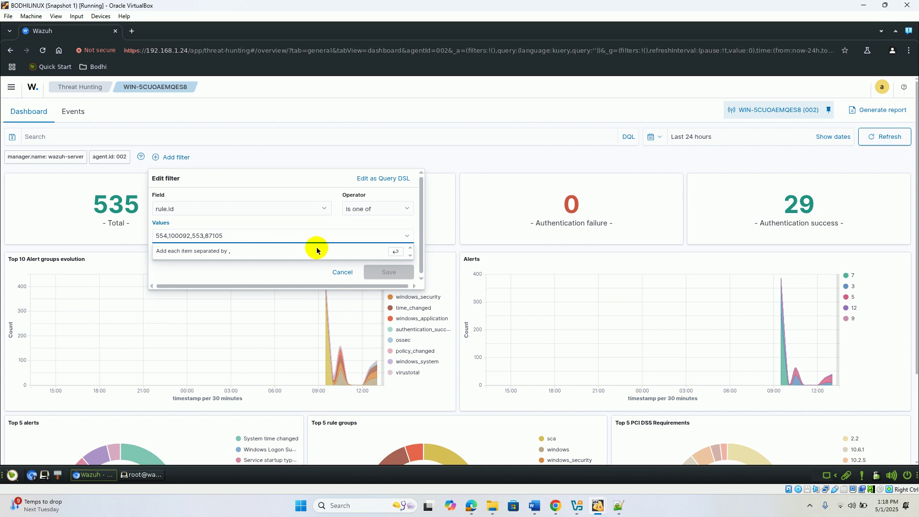
{"action": "key", "text": "Return"}
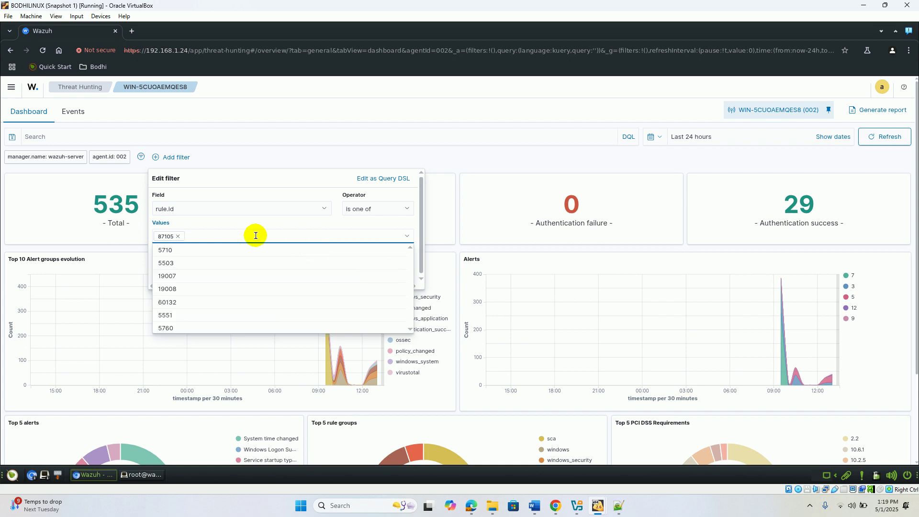
{"action": "key", "text": "alt+Tab"}
{"action": "key", "text": "alt+Tab"}
{"action": "left_click", "coordinate": [476, 513]}
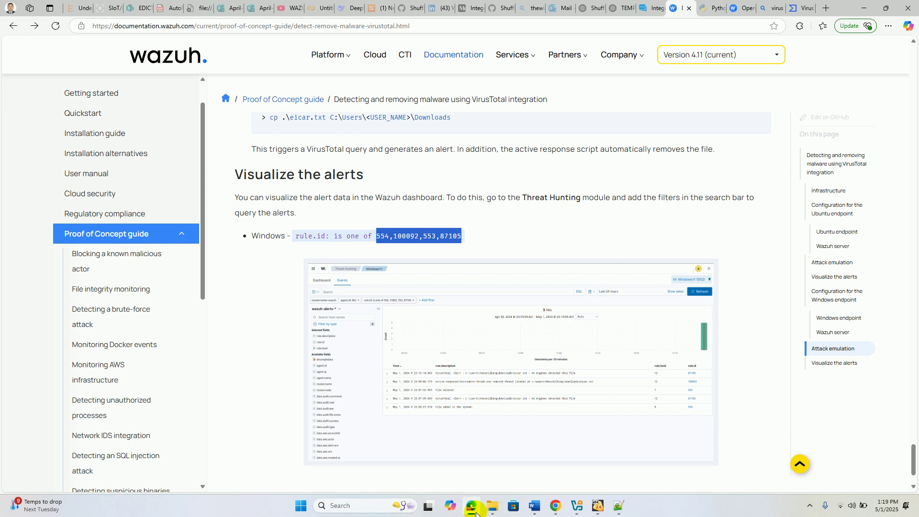
{"action": "left_click", "coordinate": [476, 513]}
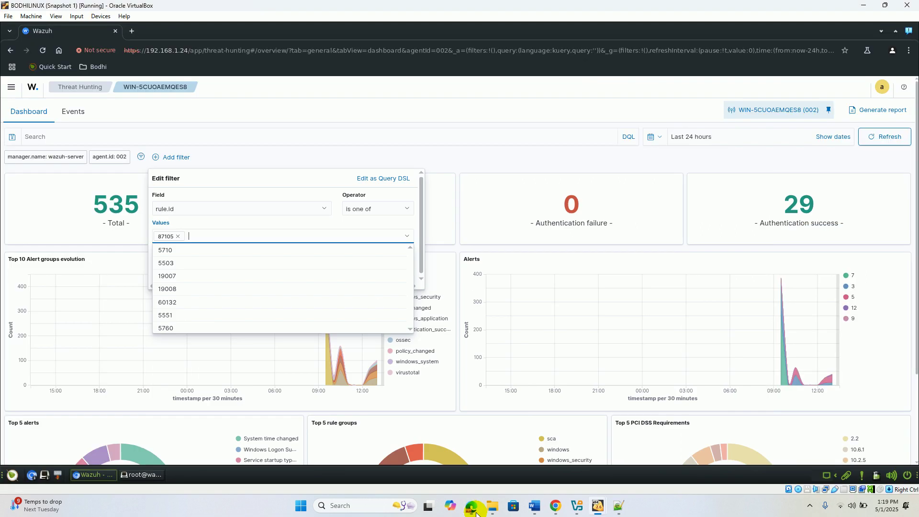
- Replace the lone 87105 value with separate rule.id values 554 and 100092
{"action": "left_click", "coordinate": [179, 237]}
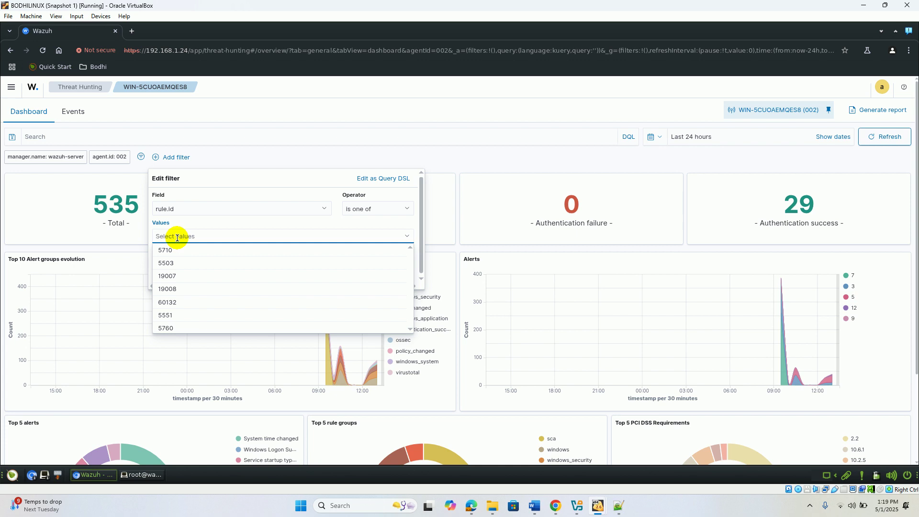
{"action": "type", "text": "554"}
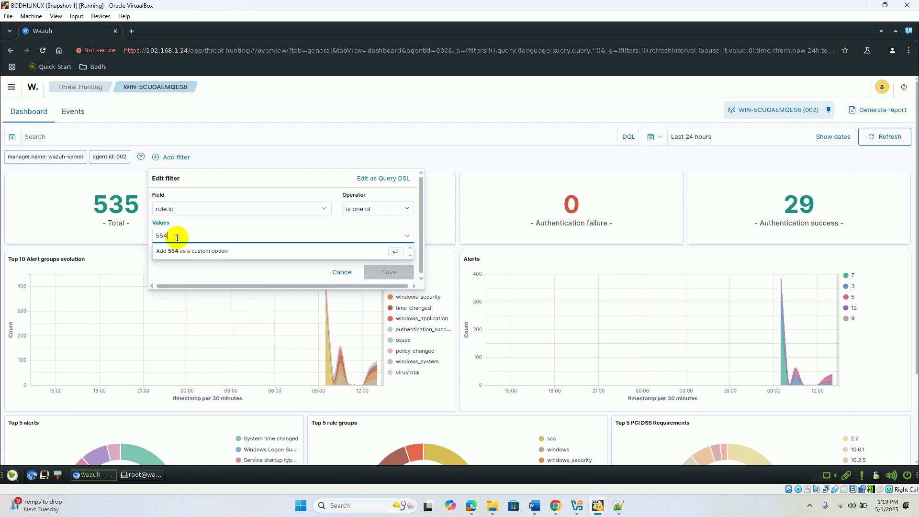
{"action": "left_click", "coordinate": [168, 248]}
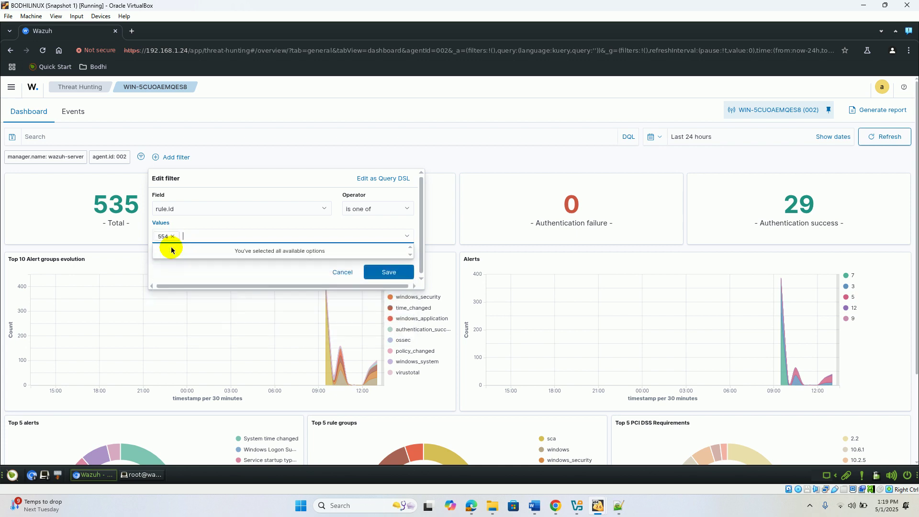
{"action": "left_click", "coordinate": [472, 506]}
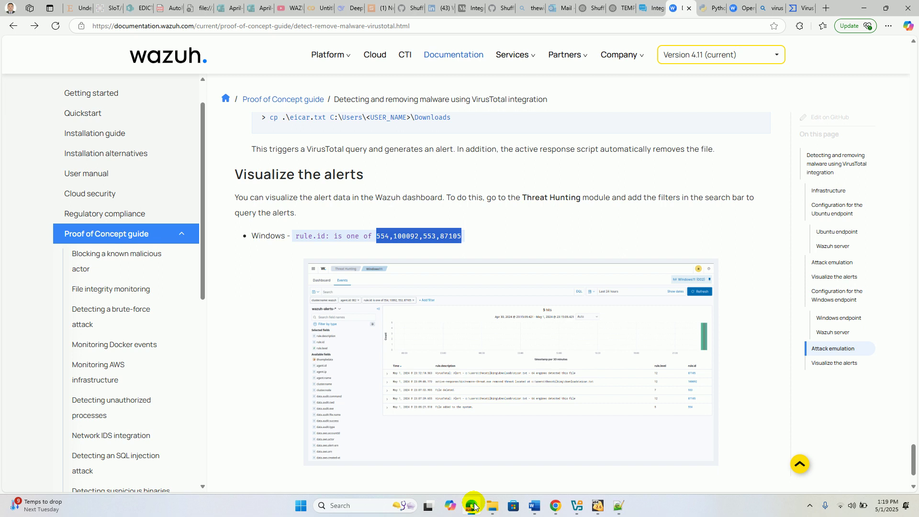
{"action": "left_click", "coordinate": [473, 505]}
{"action": "type", "text": "100092"}
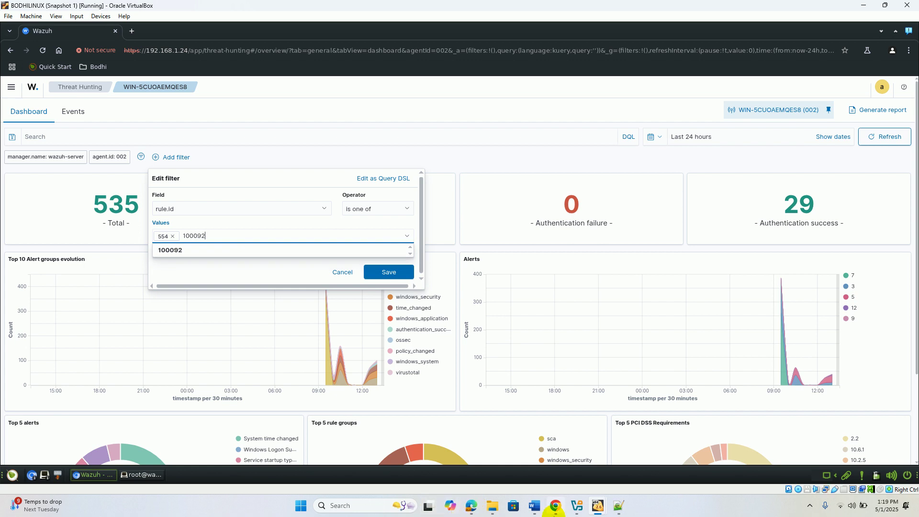
{"action": "left_click", "coordinate": [215, 250]}
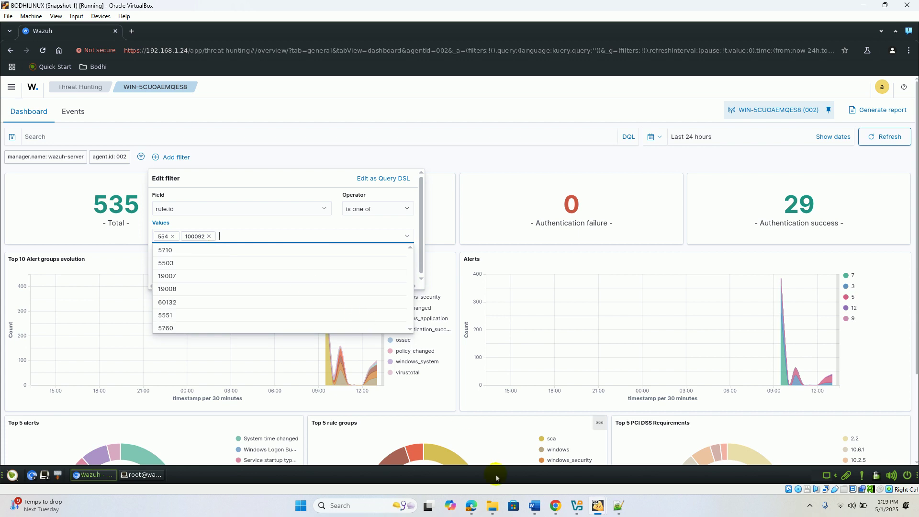
- Add 553 and 87105 as values, narrowing the dashboard to 6 alerts
{"action": "left_click", "coordinate": [473, 508]}
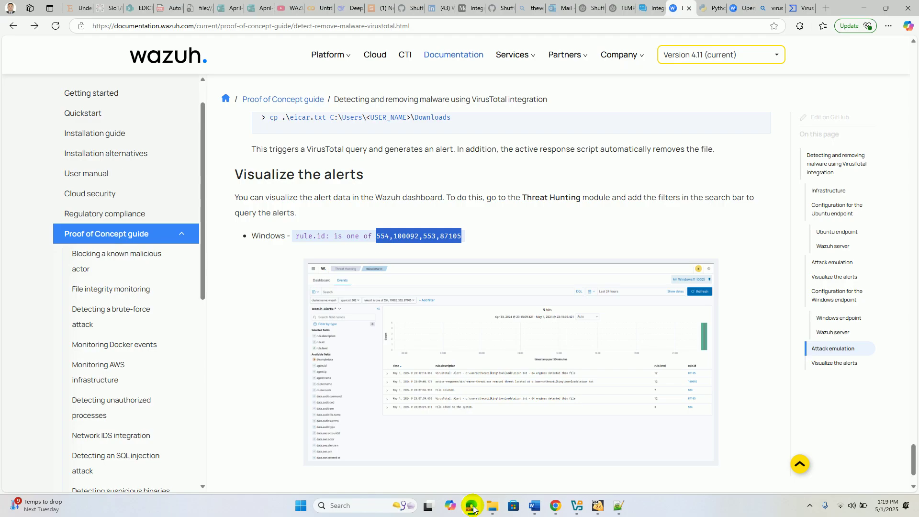
{"action": "left_click", "coordinate": [473, 508]}
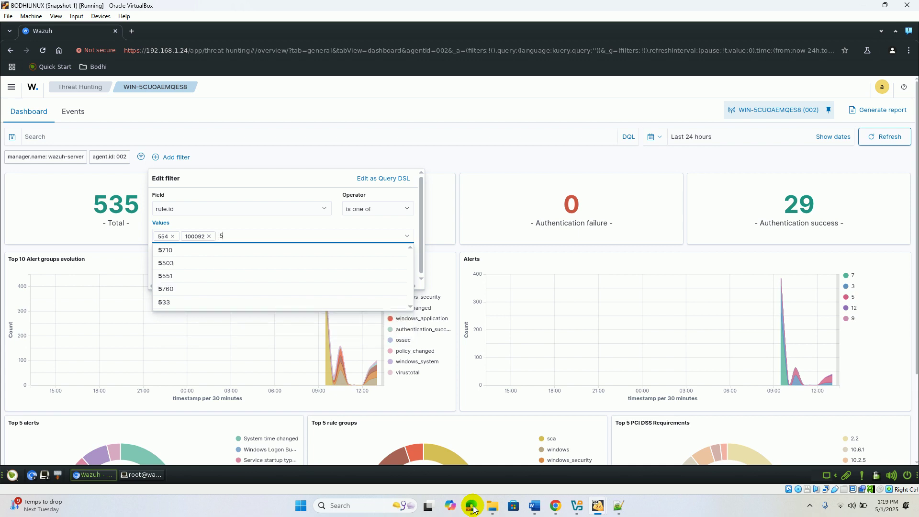
{"action": "type", "text": "553"}
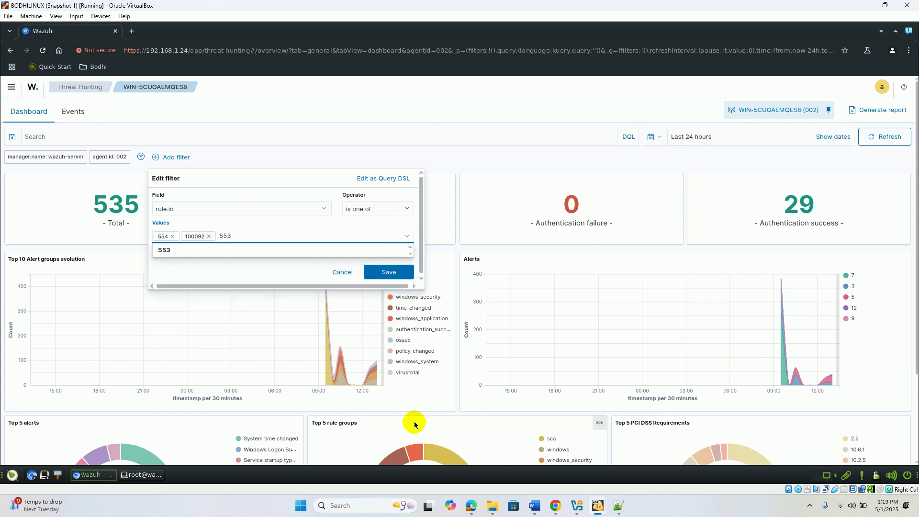
{"action": "left_click", "coordinate": [242, 249]}
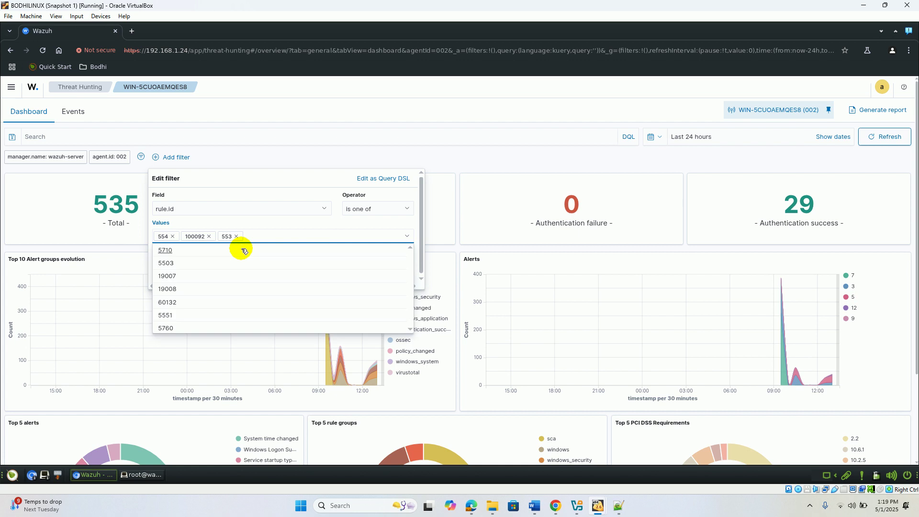
{"action": "left_click", "coordinate": [469, 511]}
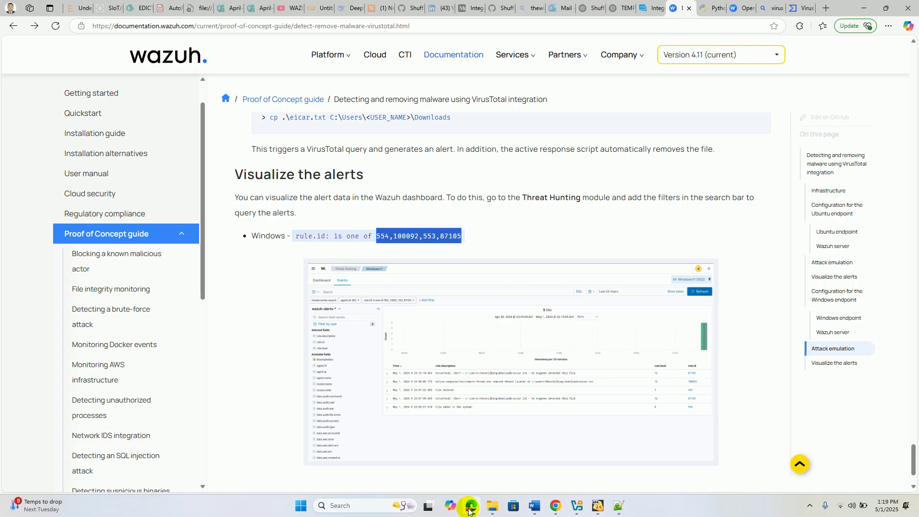
{"action": "left_click", "coordinate": [469, 510]}
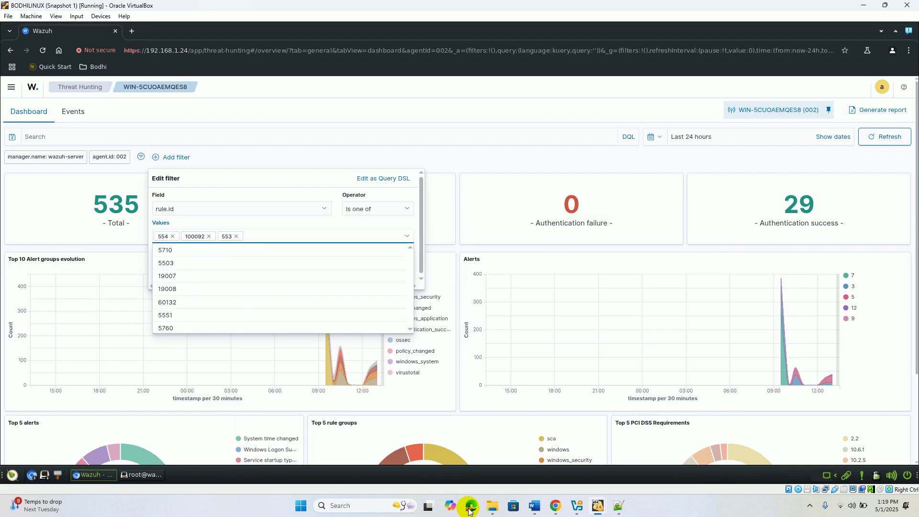
{"action": "type", "text": "87105"}
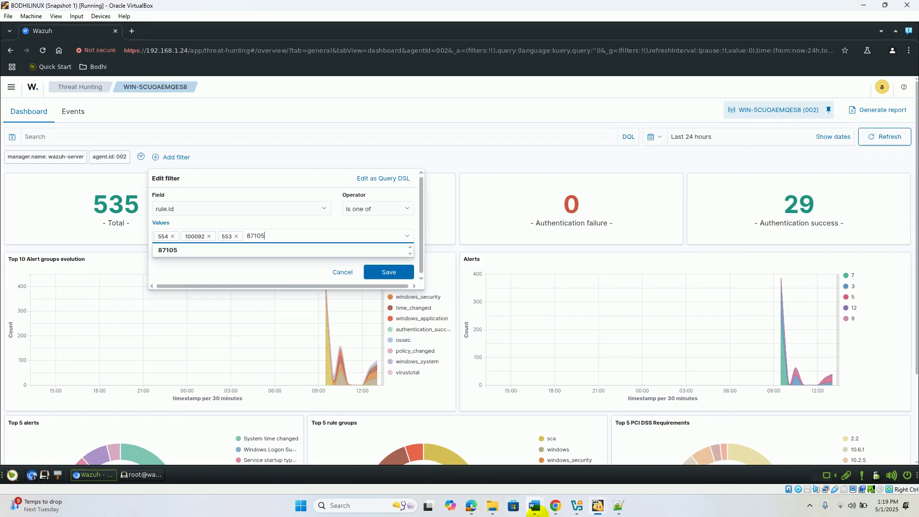
{"action": "left_click", "coordinate": [209, 252]}
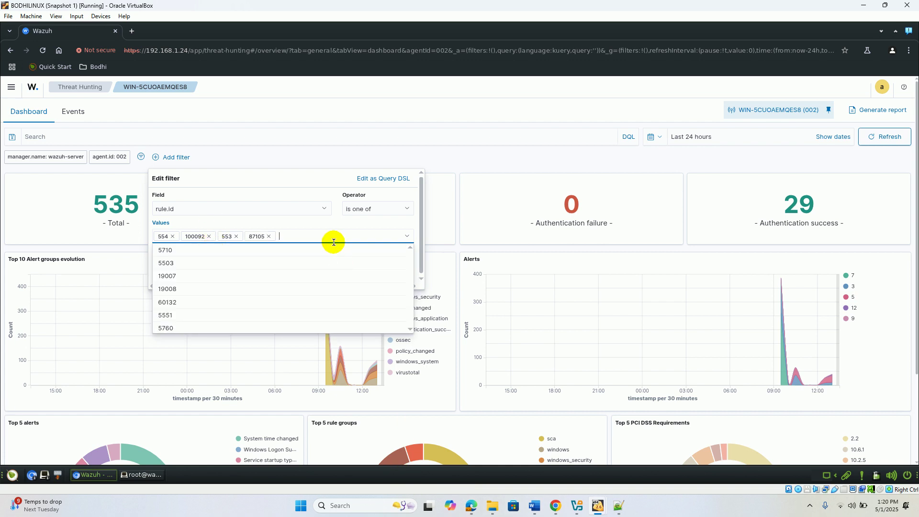
{"action": "left_click", "coordinate": [415, 231]}
- Save the rule.id filter and review the top alerts: VirusTotal, active-response, file added and file deleted
{"action": "left_click", "coordinate": [403, 269]}
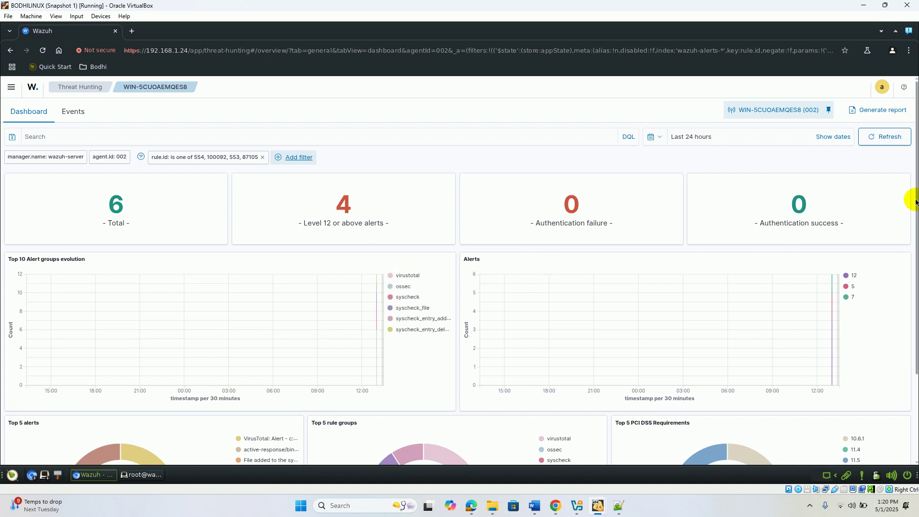
{"action": "left_click_drag", "start_coordinate": [915, 195], "coordinate": [914, 287]}
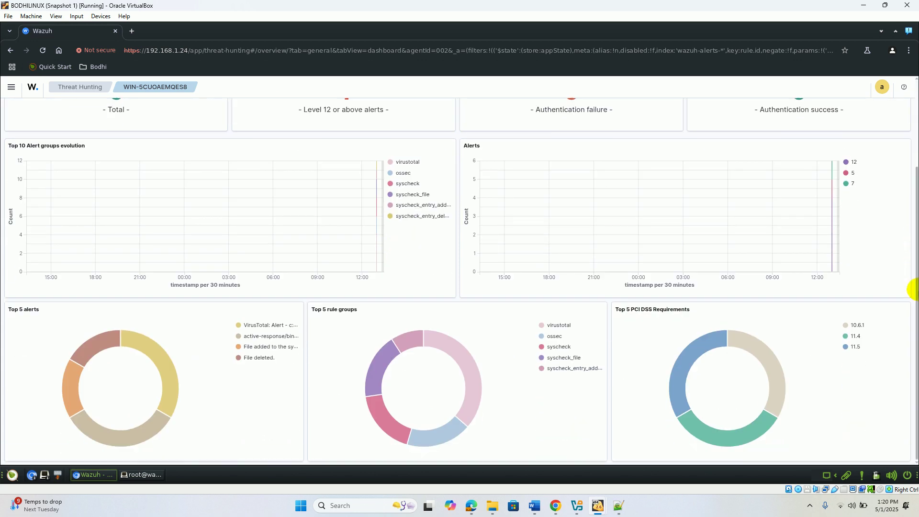
{"action": "left_click", "coordinate": [282, 325]}
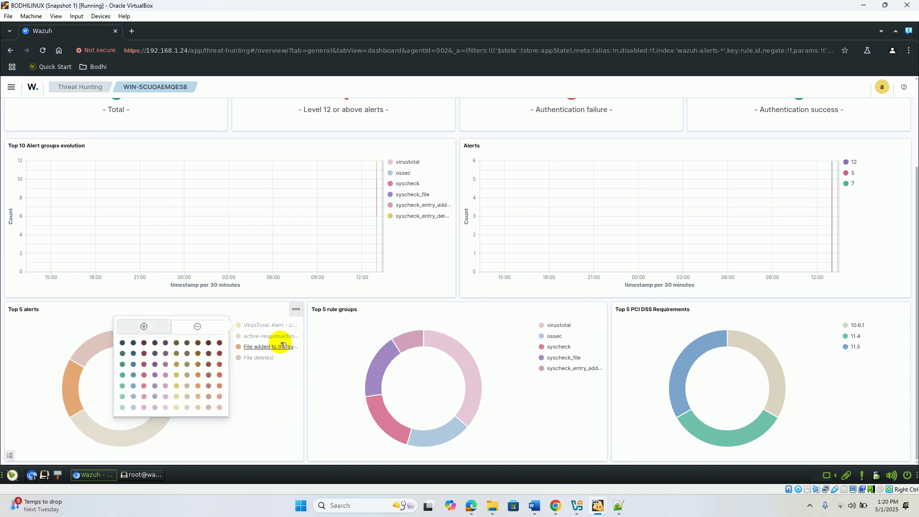
{"action": "left_click", "coordinate": [283, 339]}
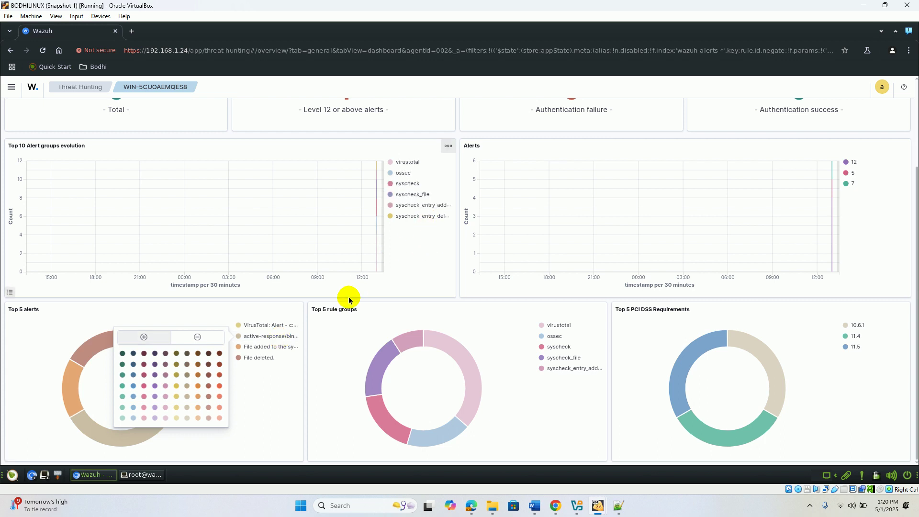
{"action": "left_click", "coordinate": [272, 349]}
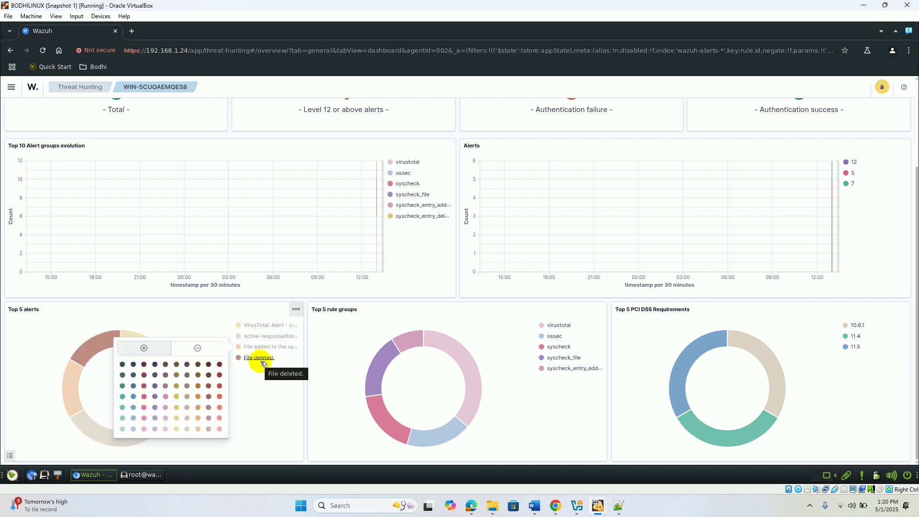
{"action": "left_click", "coordinate": [261, 360]}
{"action": "left_click", "coordinate": [260, 390]}
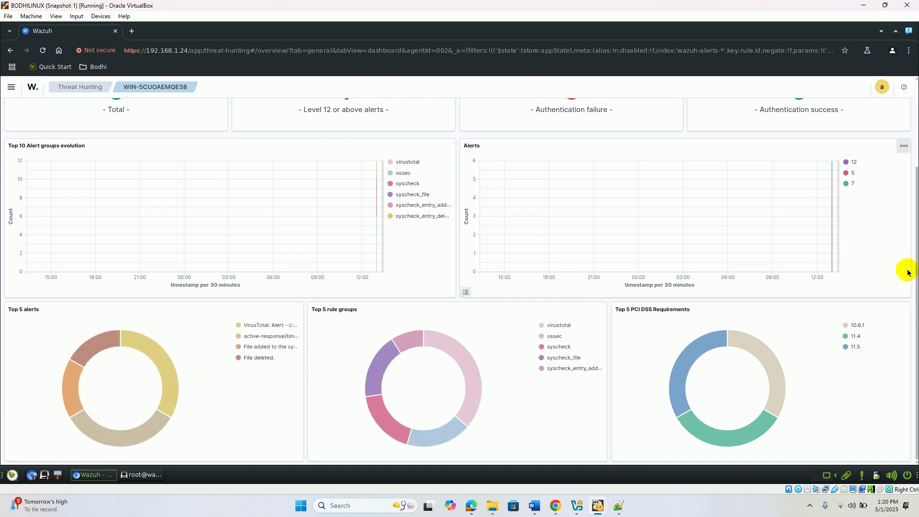
{"action": "left_click_drag", "start_coordinate": [915, 248], "coordinate": [896, 150]}
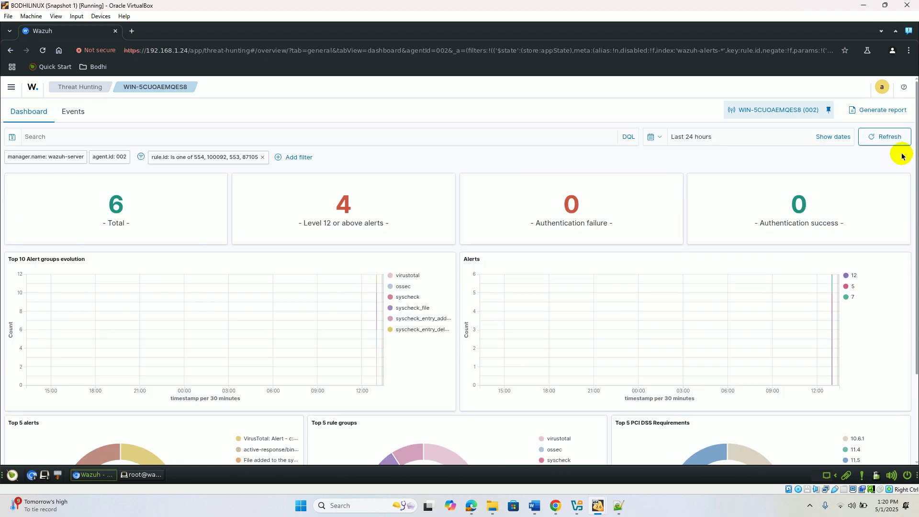
- Show the 6 hits in Events: file added, file deleted, two VirusTotal detections, two eicar.txt removals
{"action": "left_click", "coordinate": [74, 112]}
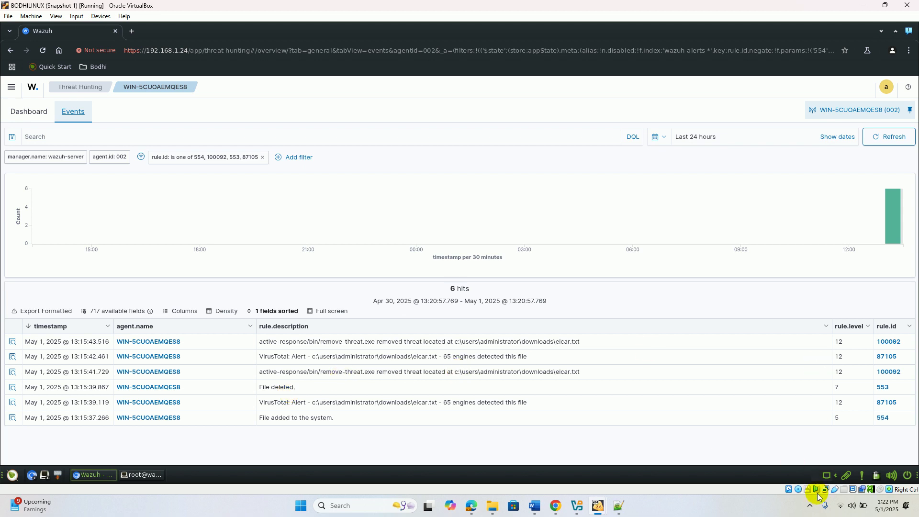
{"action": "left_click", "coordinate": [809, 505]}
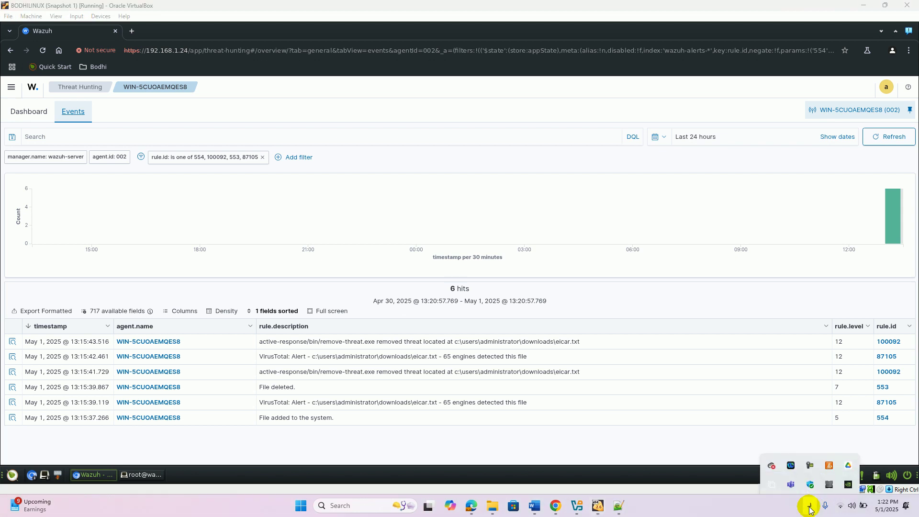
{"action": "left_click", "coordinate": [810, 457]}
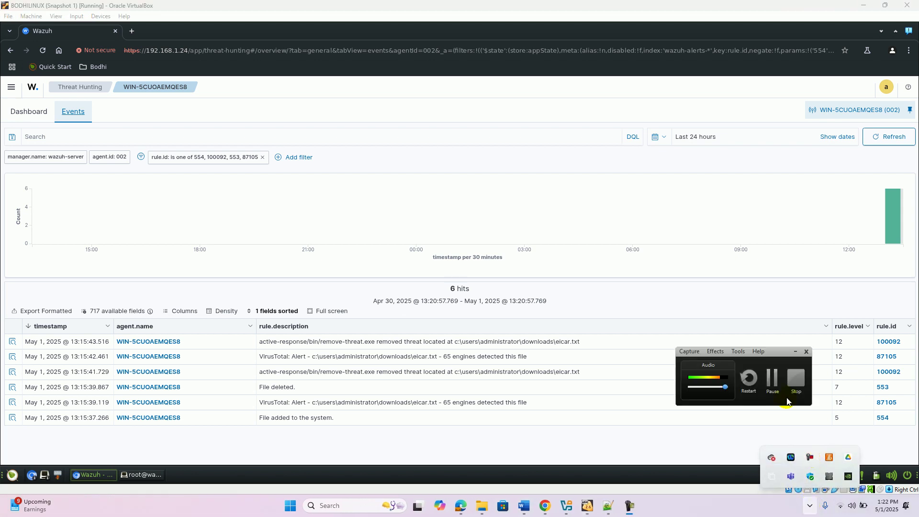